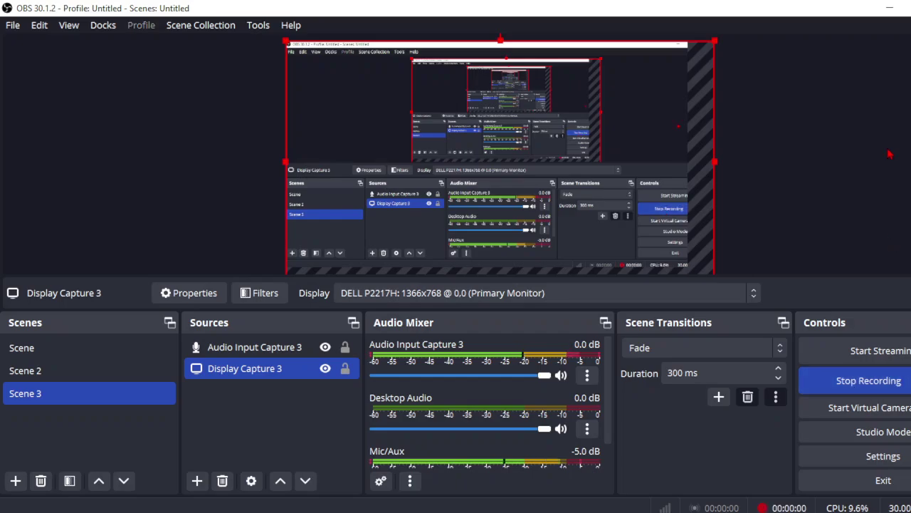
- Start the OBS screen recording, reset and close the stats window, and minimize OBS to Figma
click(890, 8)
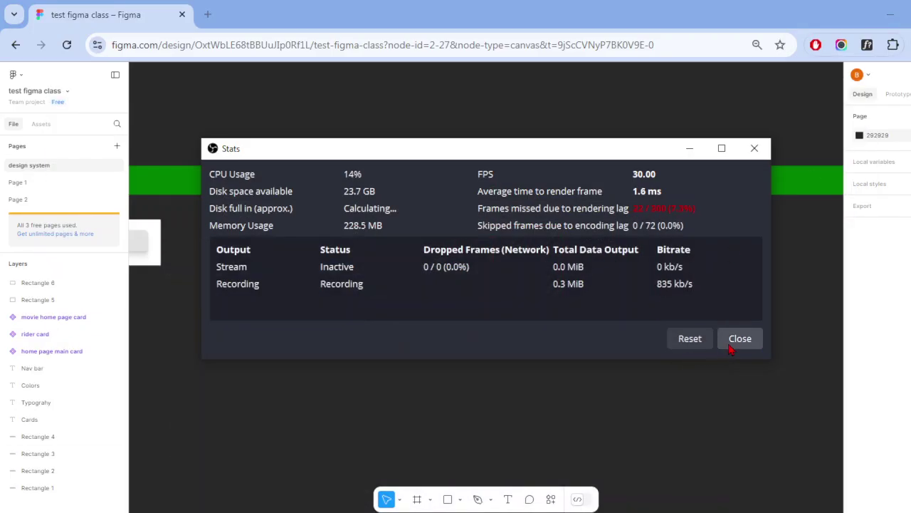
click(701, 349)
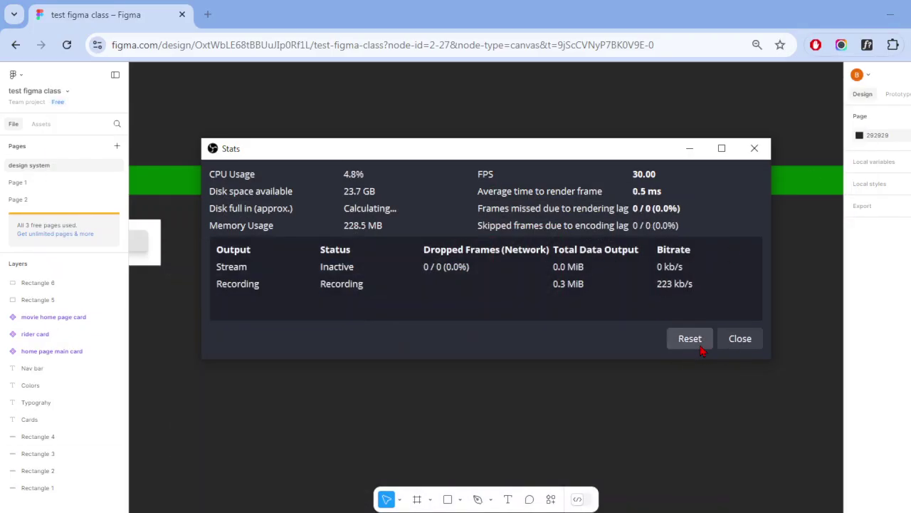
click(728, 342)
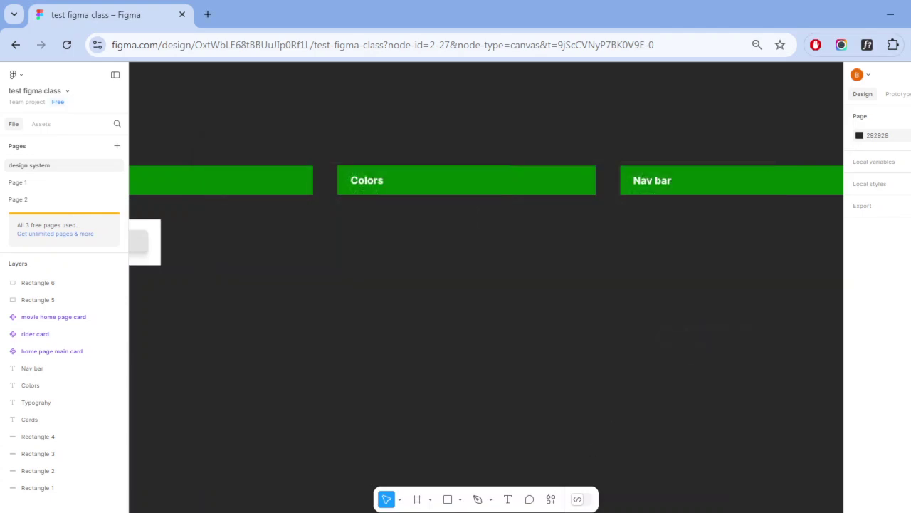
key(alt+Tab)
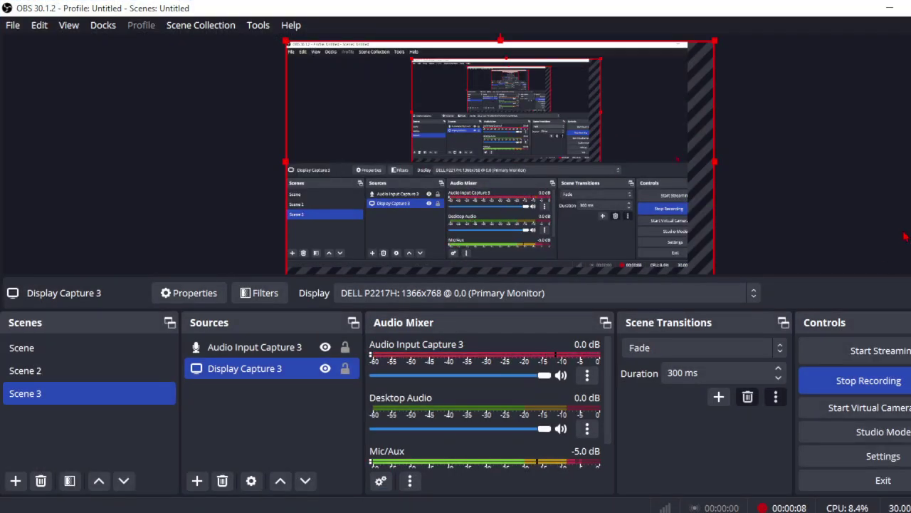
click(890, 8)
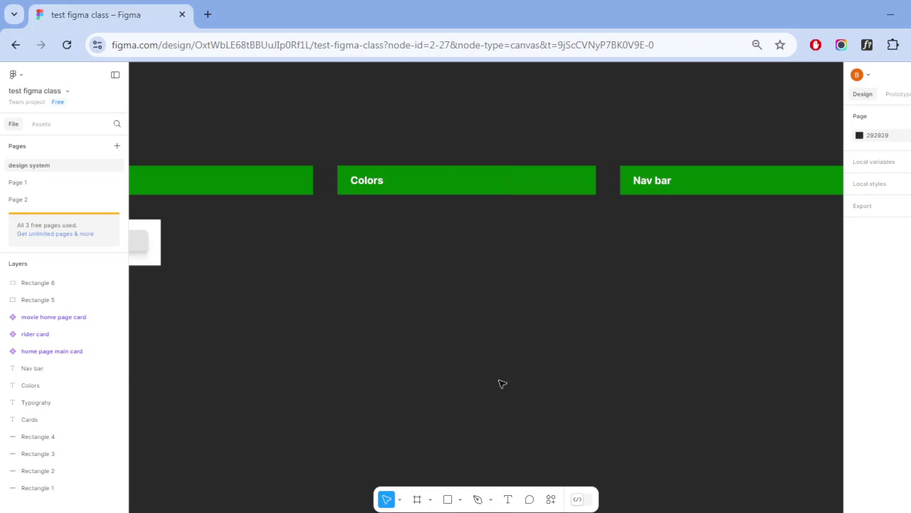
- Draw a 192×78 rectangle below the Colors header, fill it 008000, and nudge it right
scroll(427, 220, up, 5)
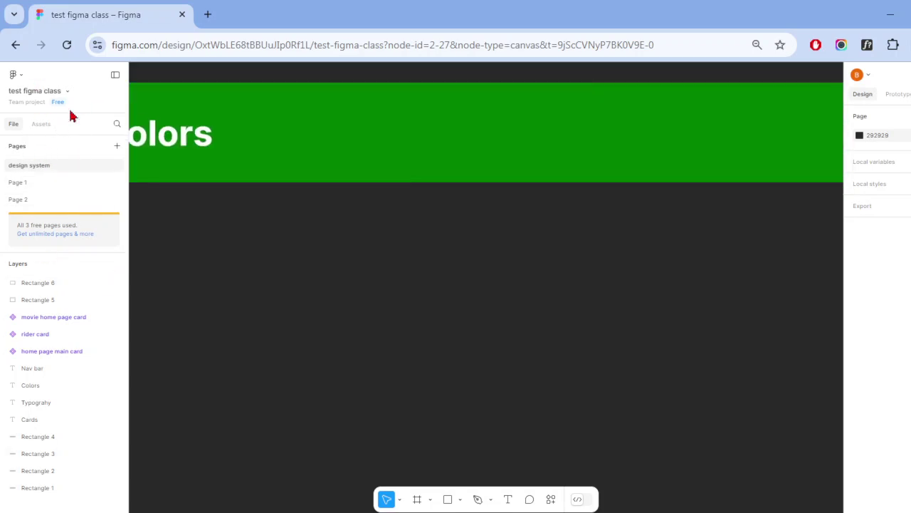
click(447, 499)
drag(371, 291, 507, 346)
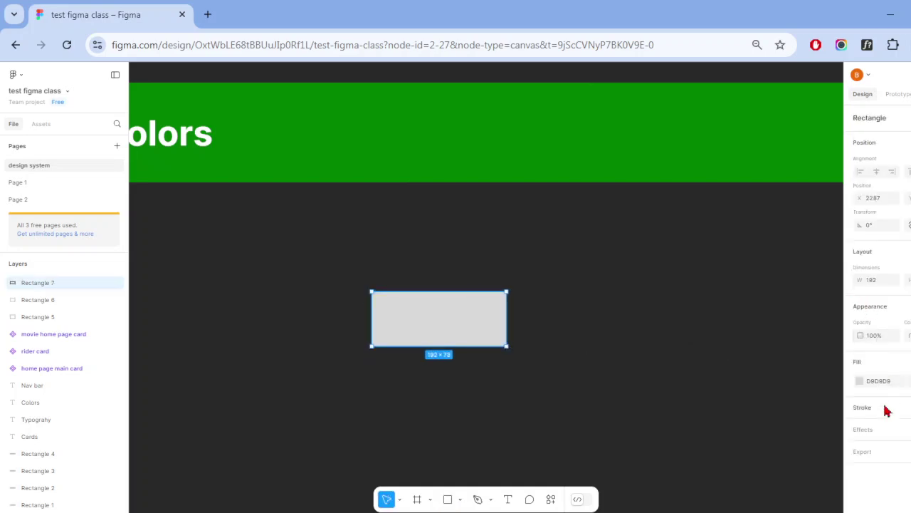
click(871, 382)
text(00)
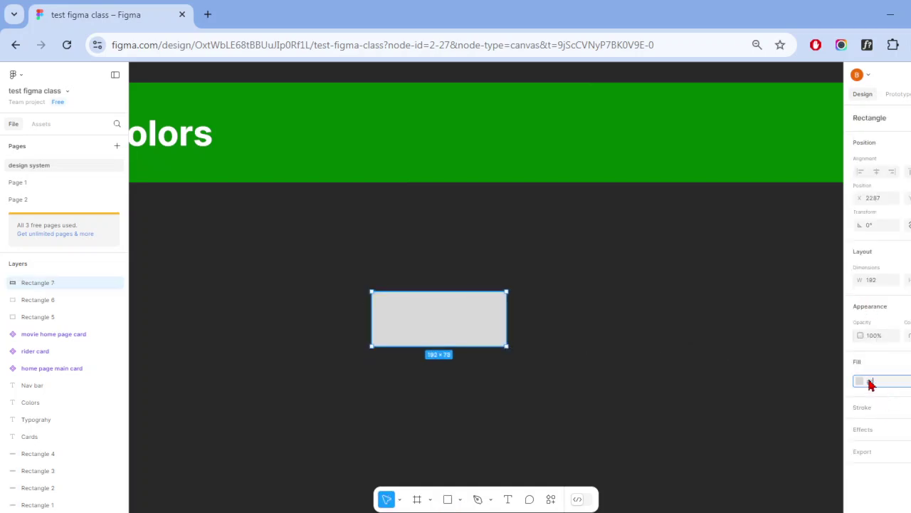
text(8000)
key(Return)
click(418, 374)
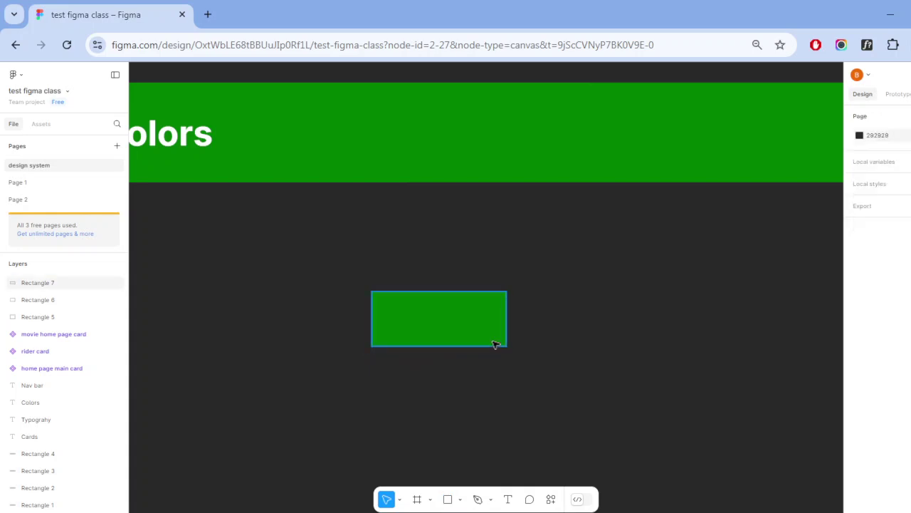
scroll(494, 344, up, 5)
drag(483, 301, 517, 300)
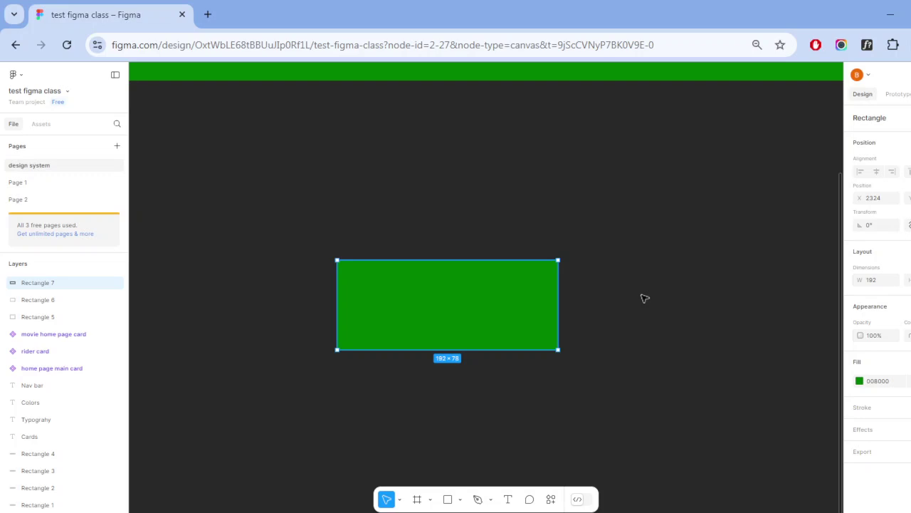
- Open a new Chrome tab and go to the YouTube home page
click(214, 13)
text(an)
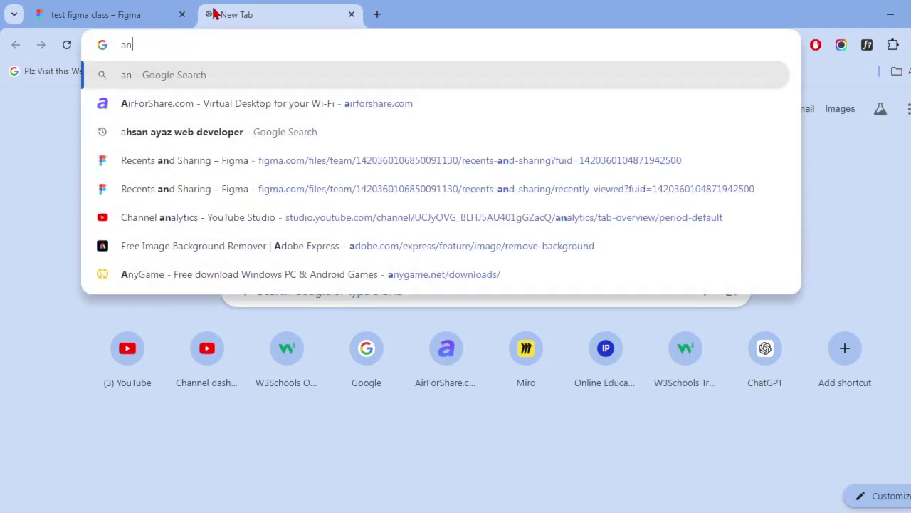
text(sh)
key(BackSpace)
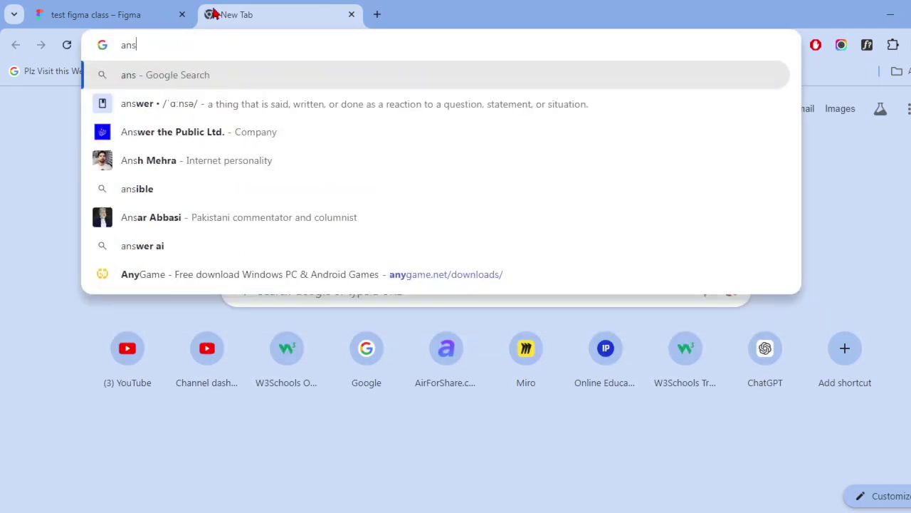
key(BackSpace)
key(BackSpace)
key(BackSpace)
text(goog)
key(BackSpace)
key(BackSpace)
key(BackSpace)
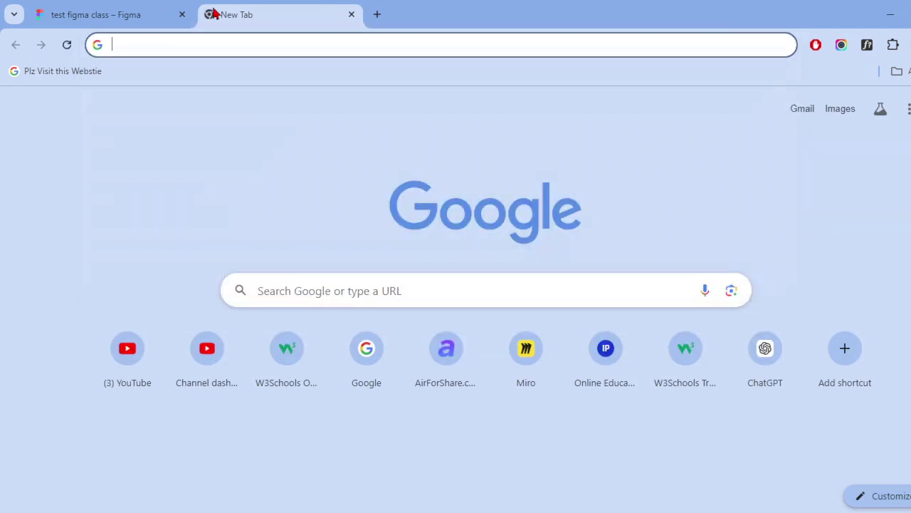
click(118, 356)
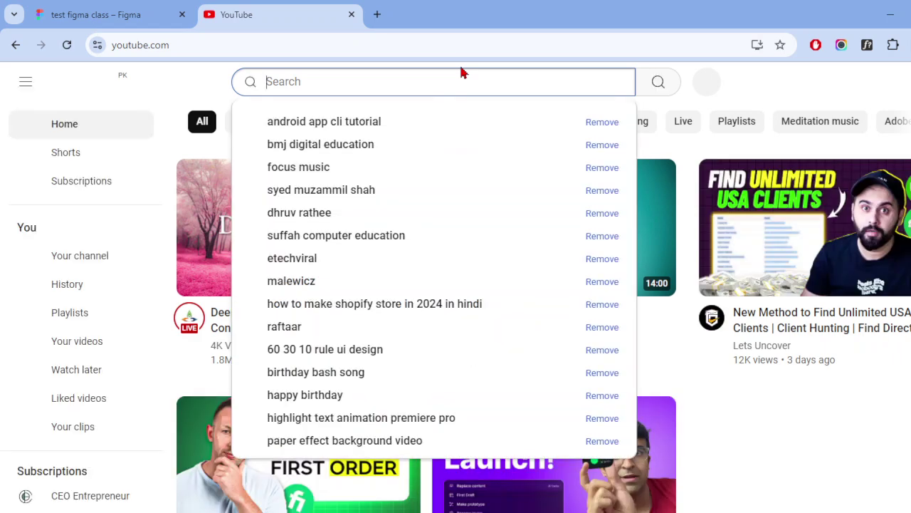
- Search YouTube for the tutor's Figma playlist and scroll to the Basics of Figma Series result
text(anshfe)
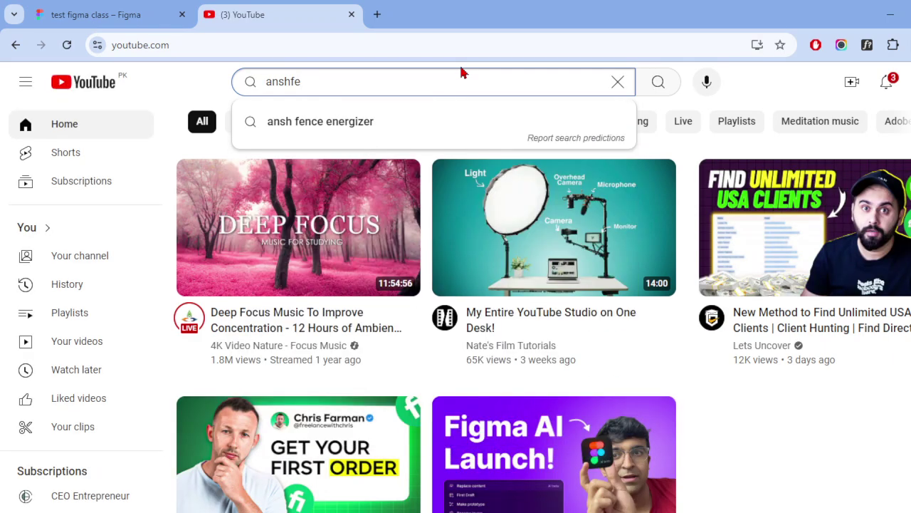
key(BackSpace)
key(BackSpace)
text(me)
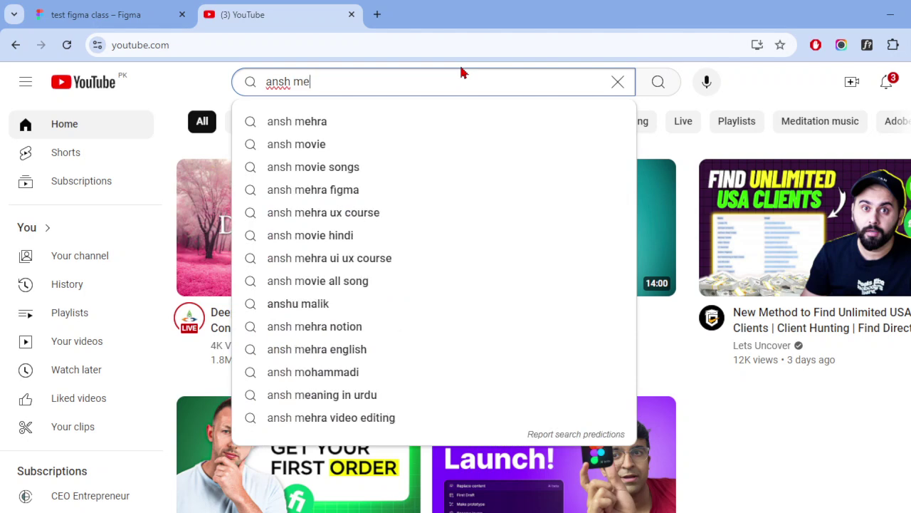
text(hra fig)
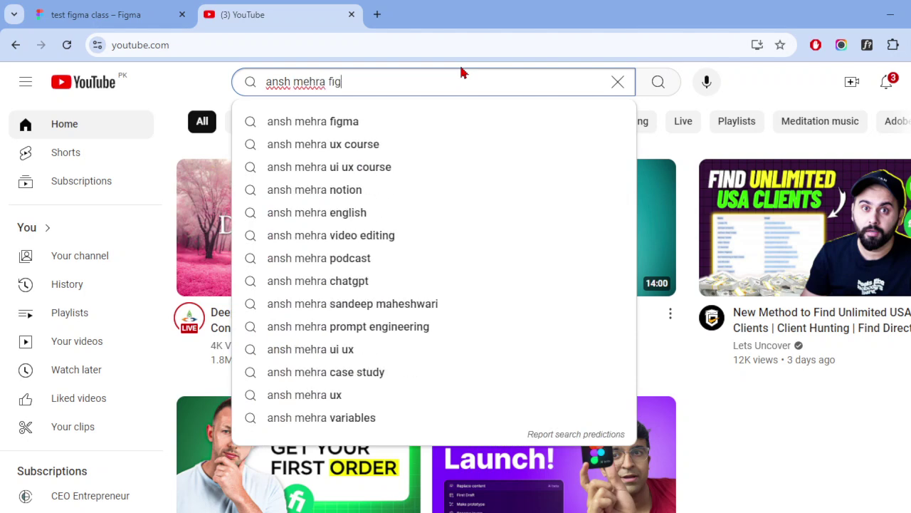
text(ma)
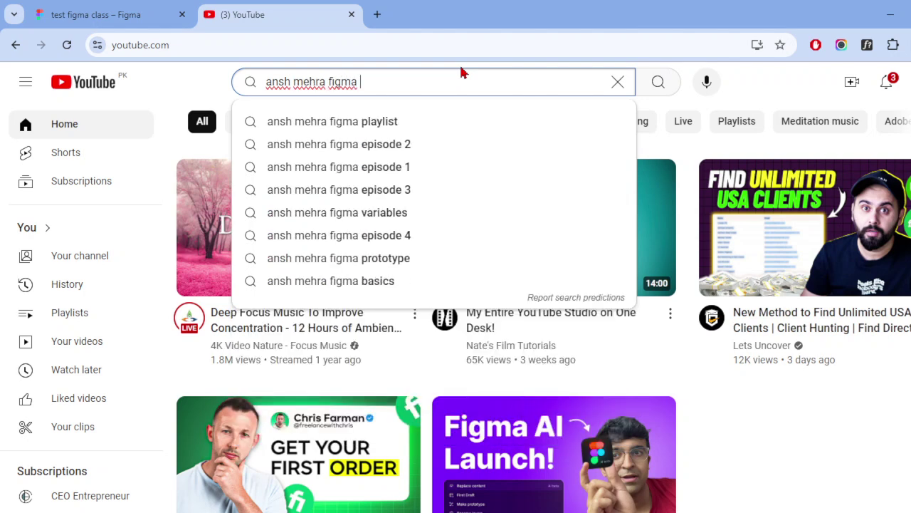
key(Down)
key(Return)
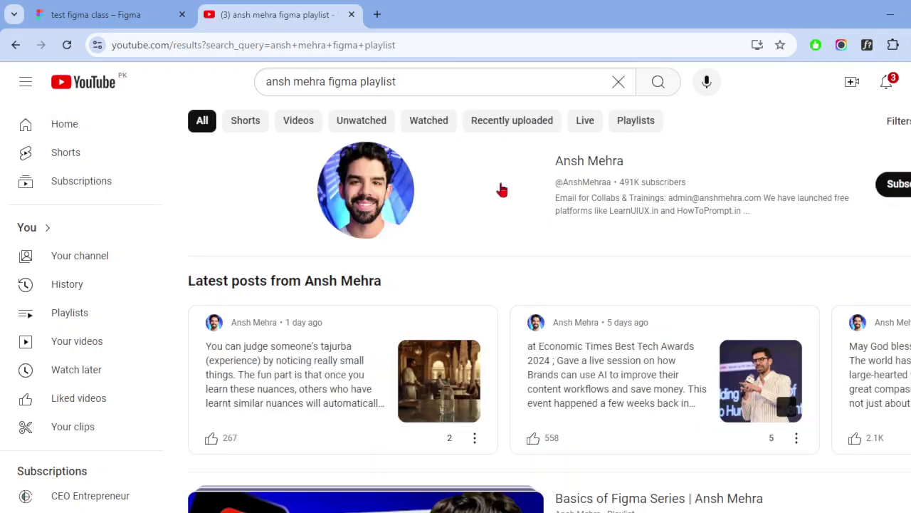
scroll(498, 299, down, 2)
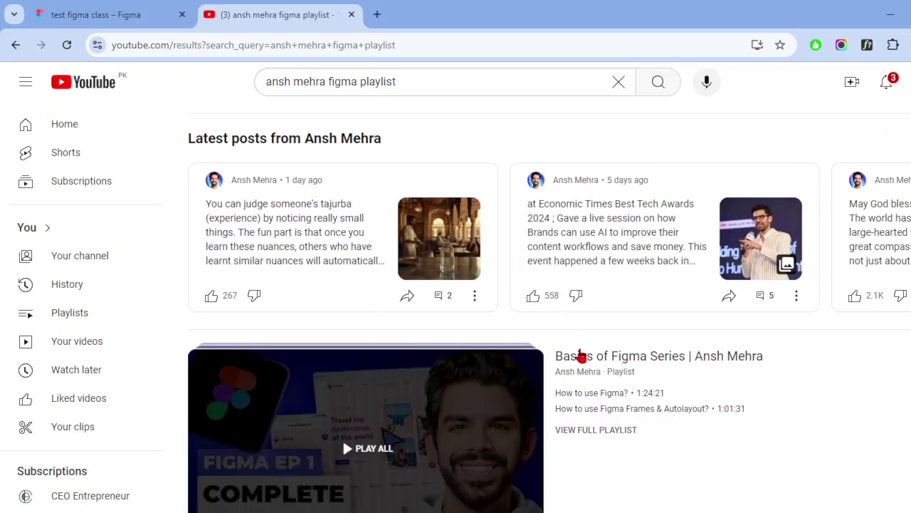
- Open the Basics of Figma Series playlist in a new tab, starting 'How to use Figma?'
right_click(580, 368)
click(653, 116)
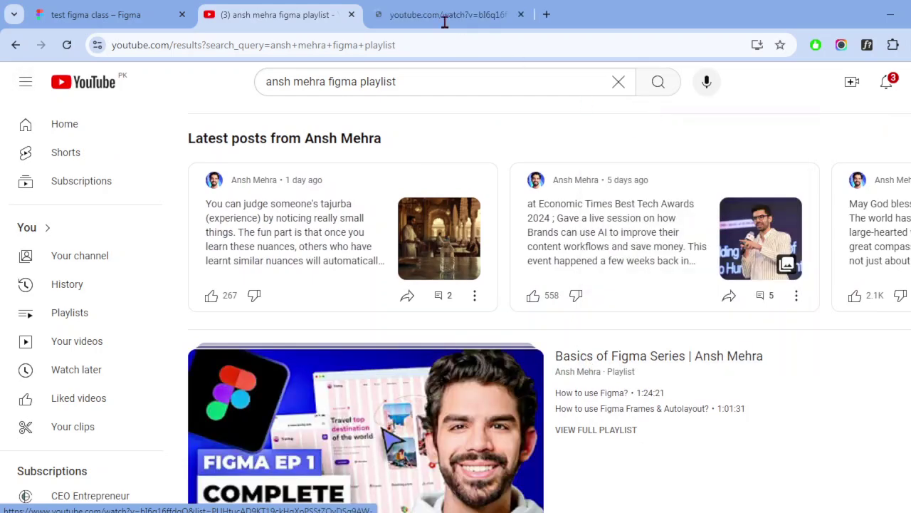
click(444, 15)
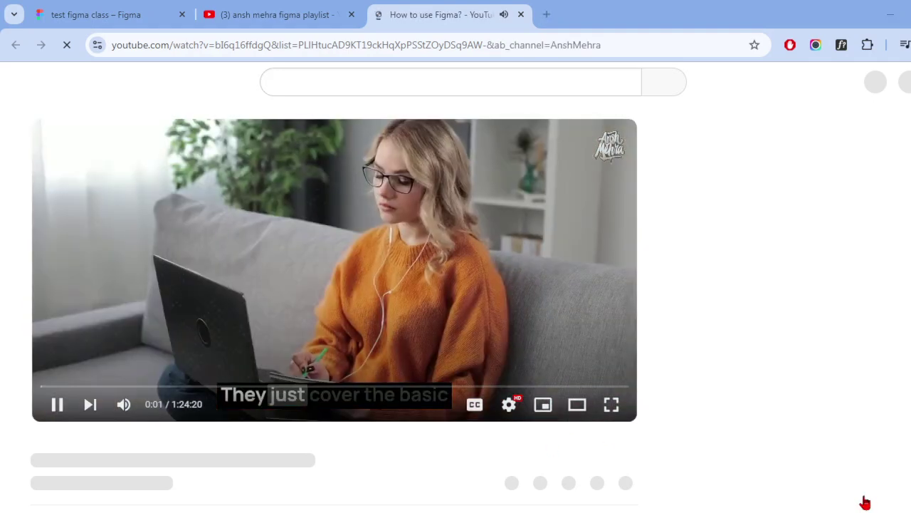
scroll(864, 498, up, 2)
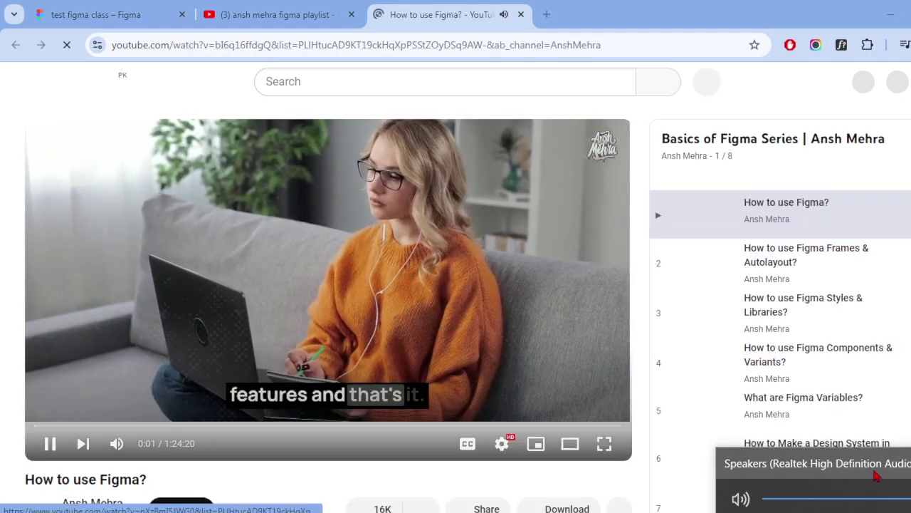
- Route the video's audio output to the LG TV and briefly try full screen
click(818, 465)
click(865, 430)
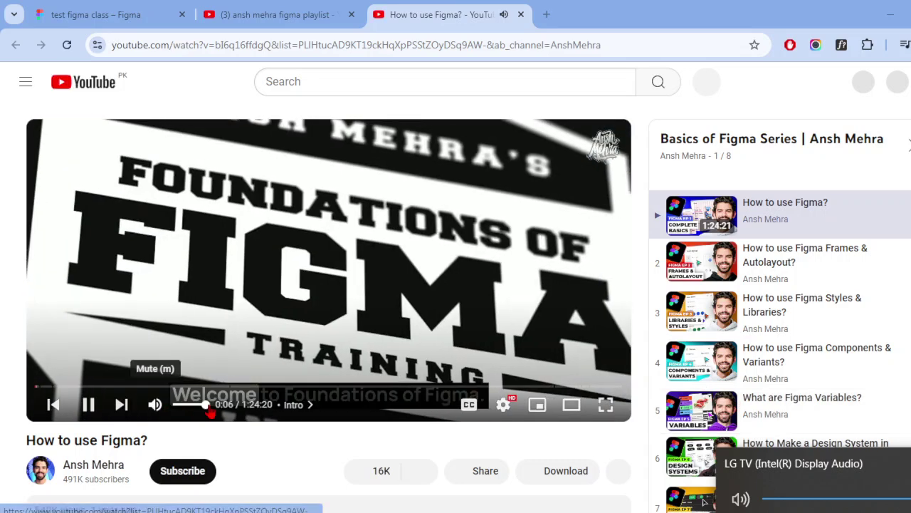
click(605, 404)
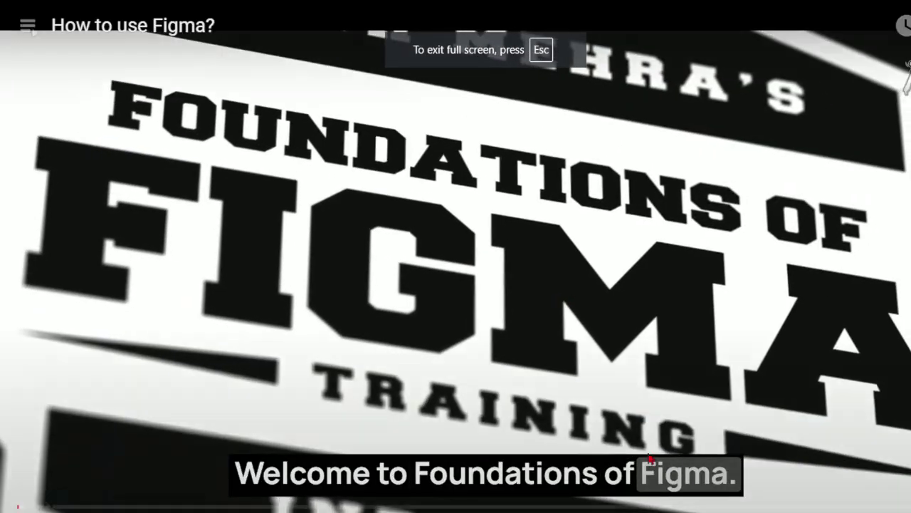
key(Escape)
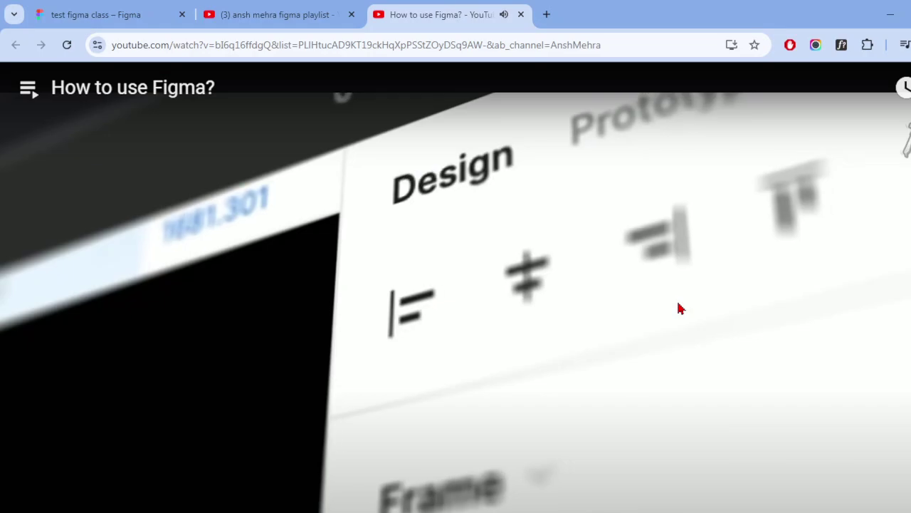
scroll(584, 271, down, 3)
scroll(712, 278, up, 3)
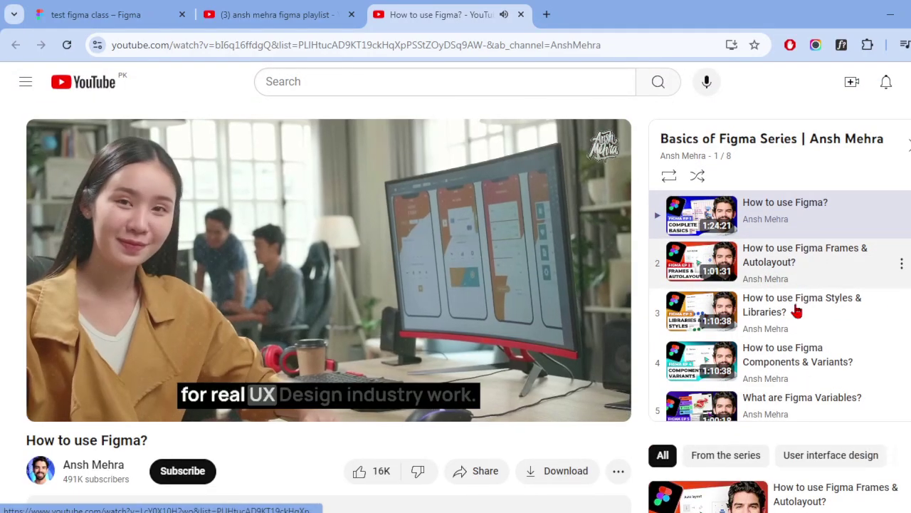
- Play video 3, 'How to use Figma Styles & Libraries?', full screen from about 18:30
click(797, 311)
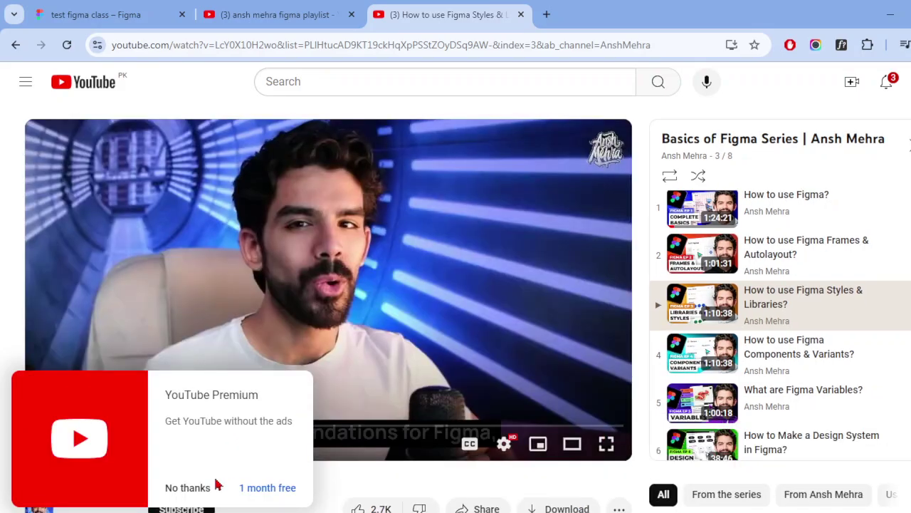
click(212, 486)
click(603, 442)
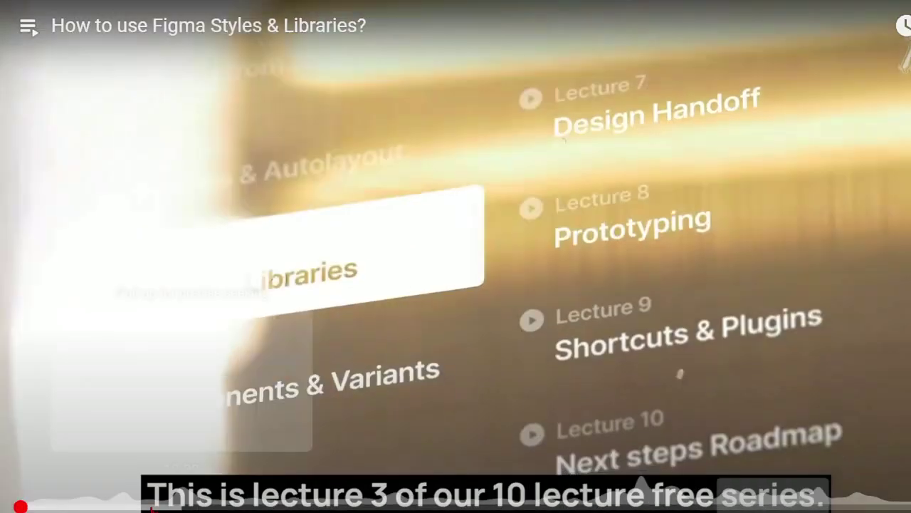
drag(430, 502, 260, 507)
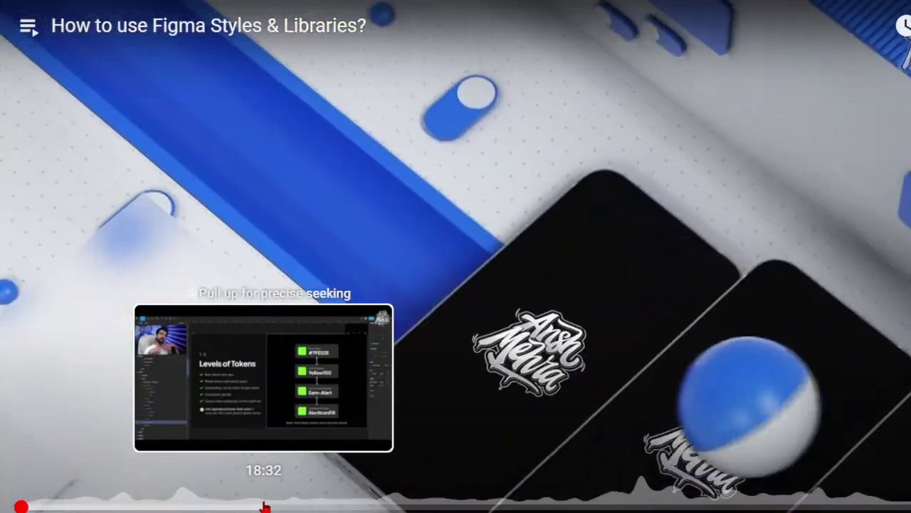
drag(260, 507, 265, 507)
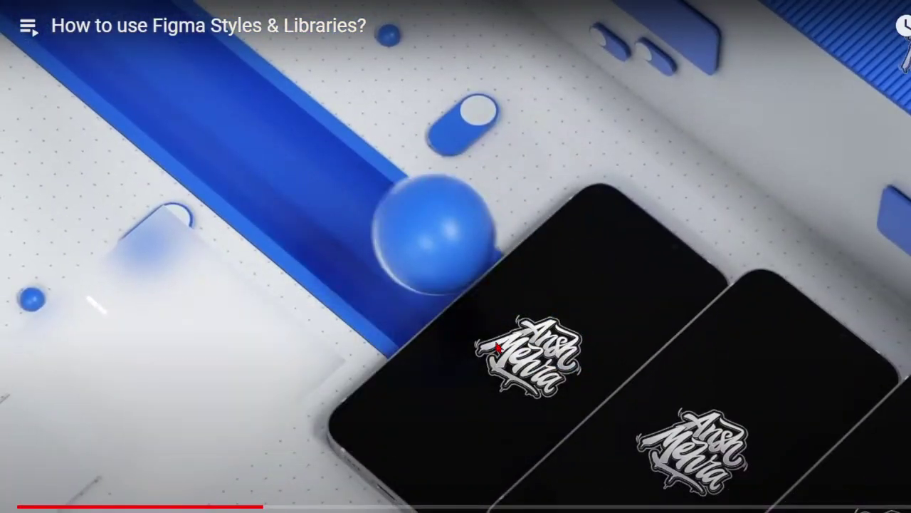
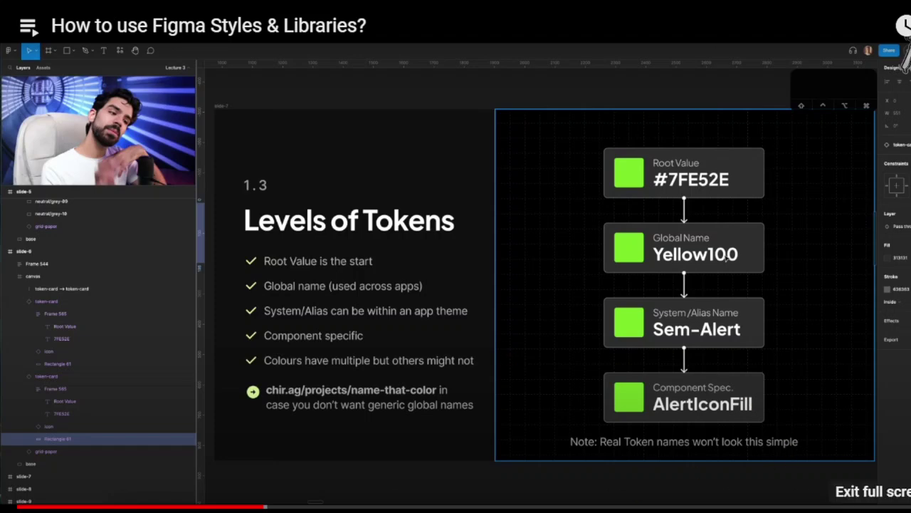
- Exit the full-screen tutorial video and return to the 'test figma class' Figma file
click(894, 499)
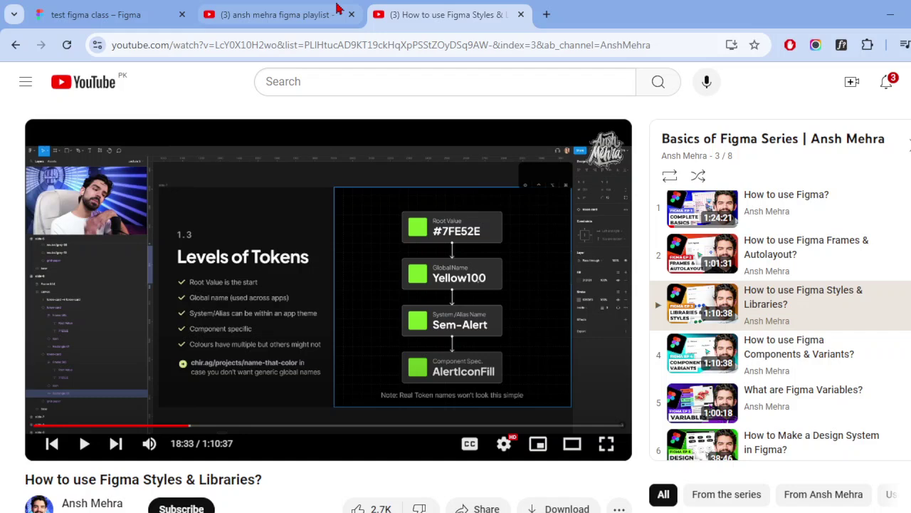
click(299, 14)
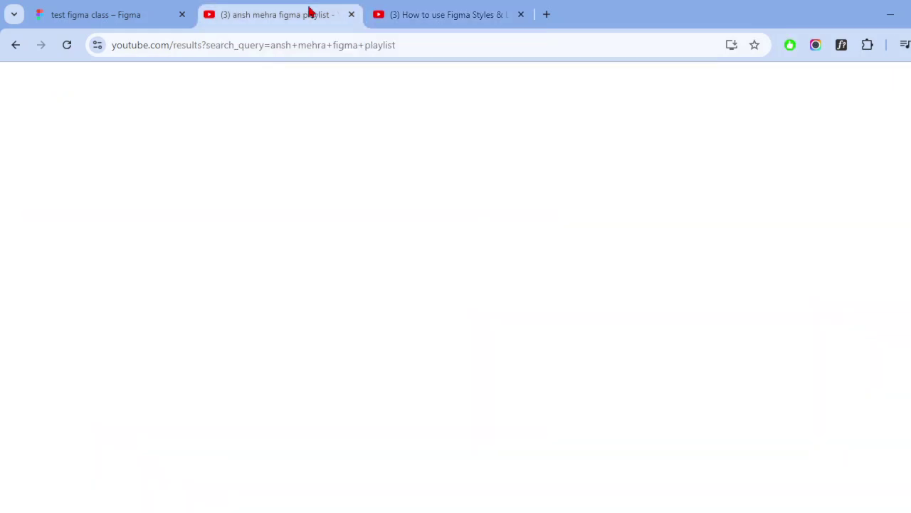
click(118, 17)
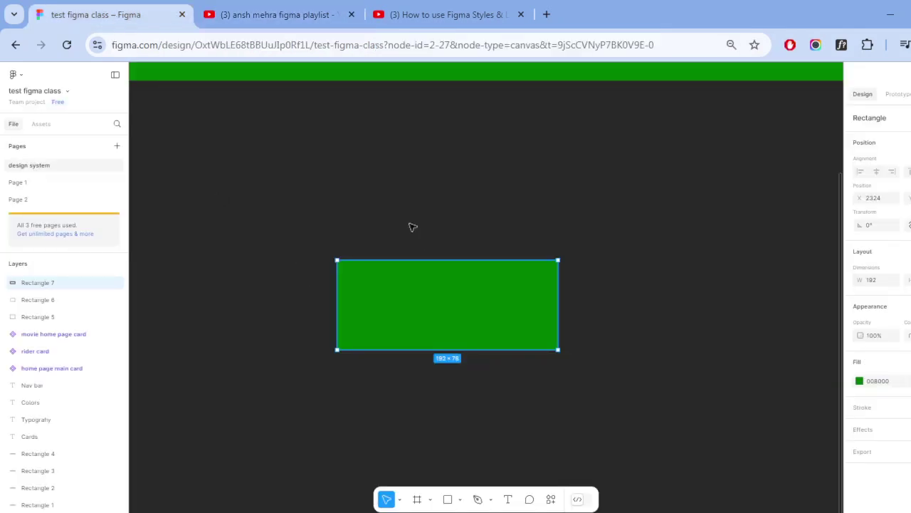
- Move the green Rectangle 7 right from X 2324 to X 3268, under the Nav bar banner
scroll(414, 224, down, 3)
drag(546, 293, 513, 301)
click(393, 257)
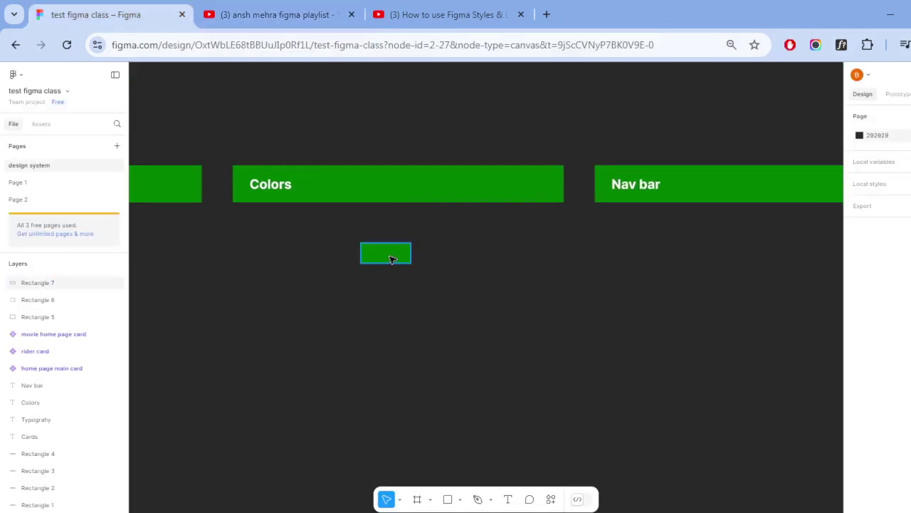
mouse_move(393, 256)
mouse_down()
mouse_move(591, 272)
mouse_move(638, 257)
mouse_up()
scroll(273, 234, up, 3)
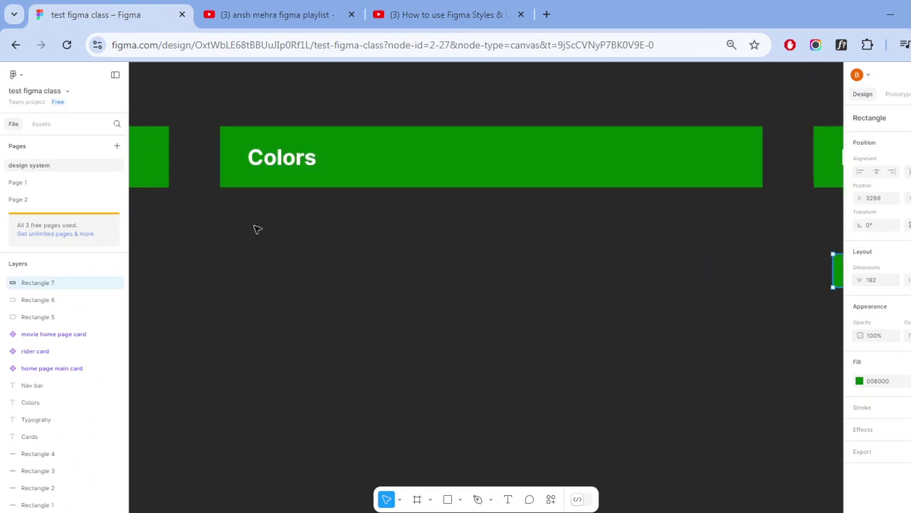
drag(395, 237, 394, 275)
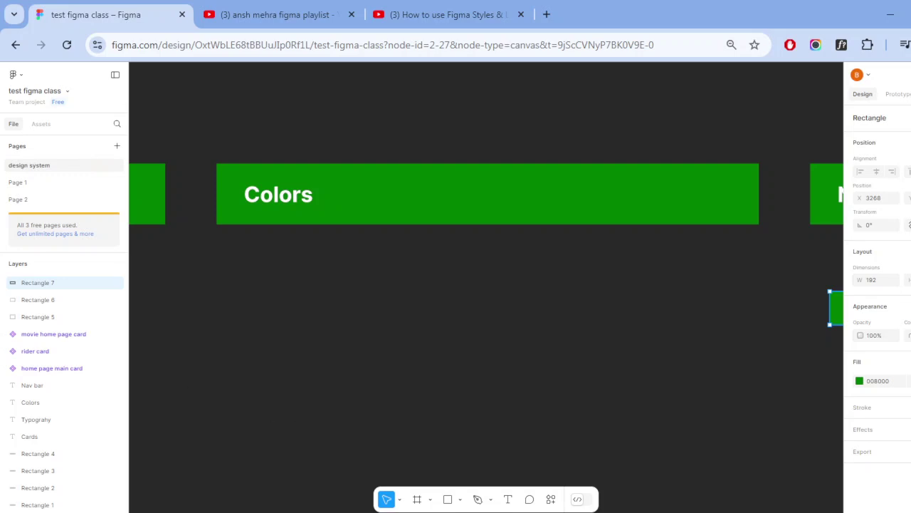
- Draw a trial grey rectangle below the Colors banner, then remove it
click(449, 500)
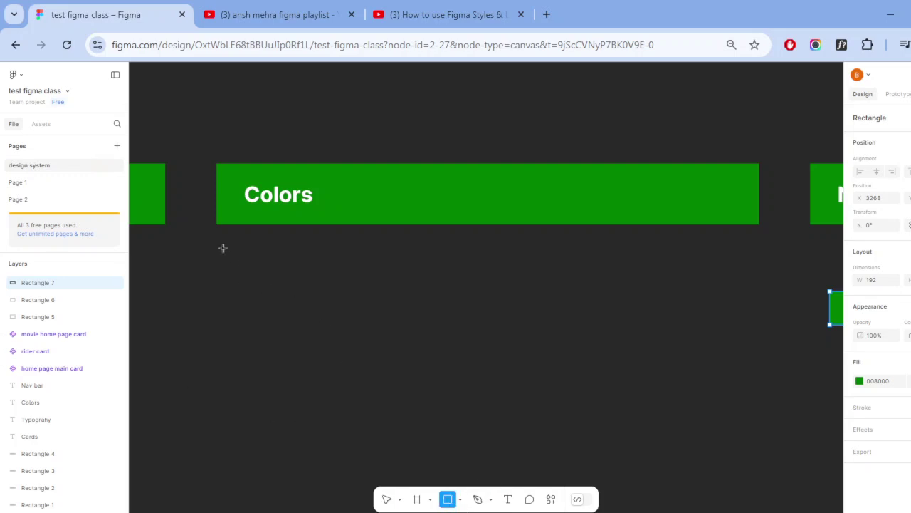
mouse_move(223, 248)
mouse_down()
mouse_move(298, 288)
mouse_move(257, 282)
mouse_up()
drag(300, 282, 300, 282)
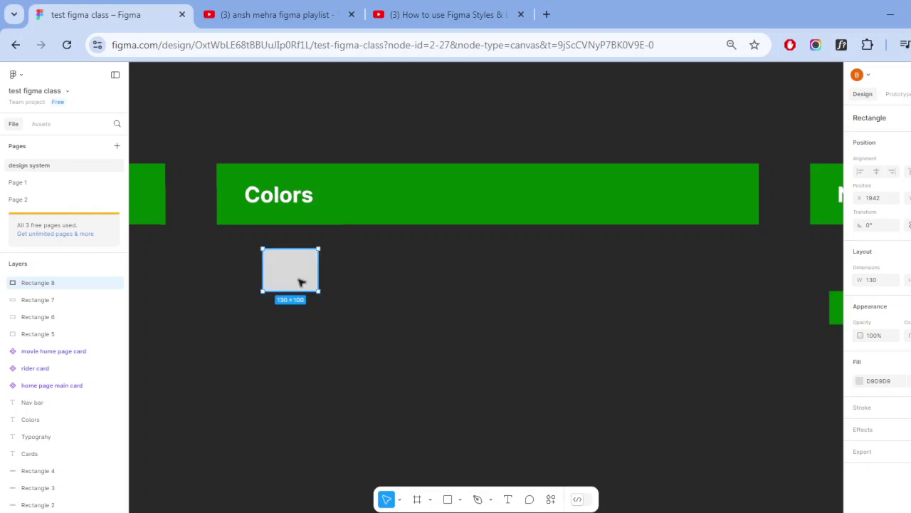
key(ctrl+z)
click(415, 299)
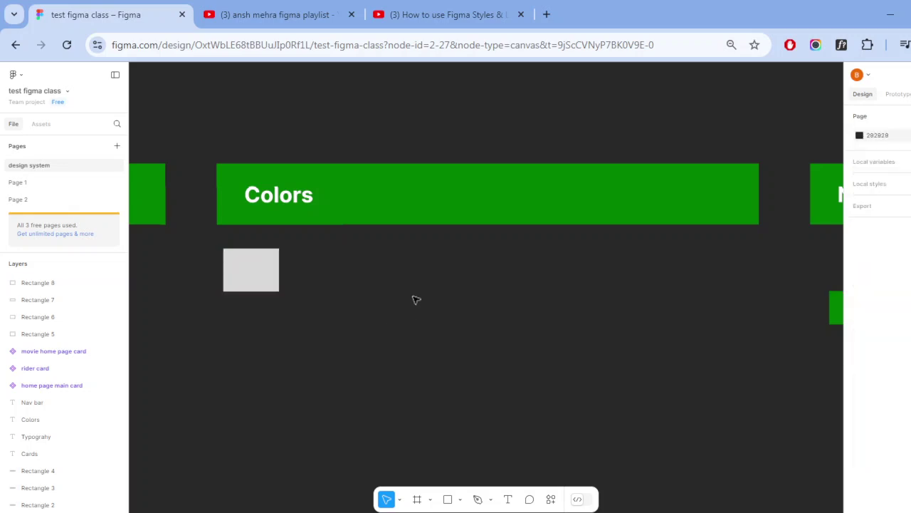
key(ctrl+z)
key(ctrl+z)
- Shift the Nav bar banner and its green rectangle right to space them evenly after Colors
scroll(421, 309, down, 5)
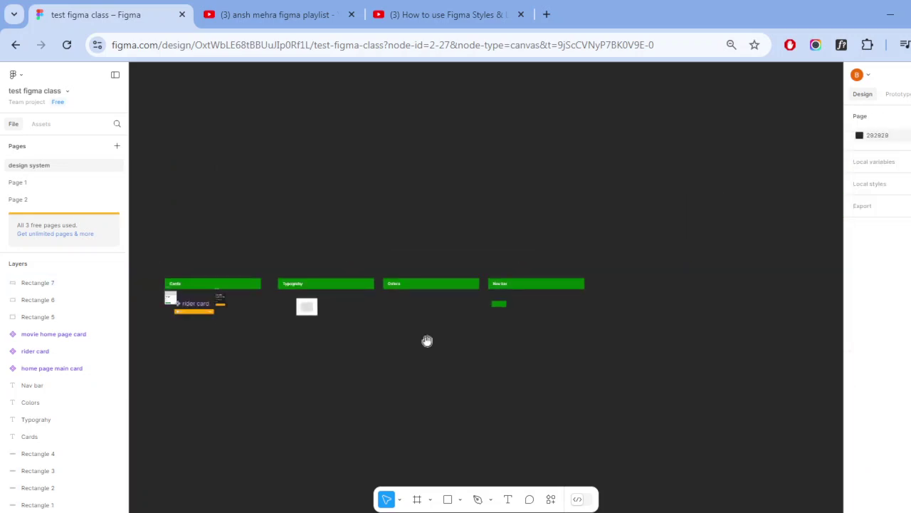
drag(427, 340, 420, 283)
scroll(430, 267, up, 3)
scroll(438, 253, up, 3)
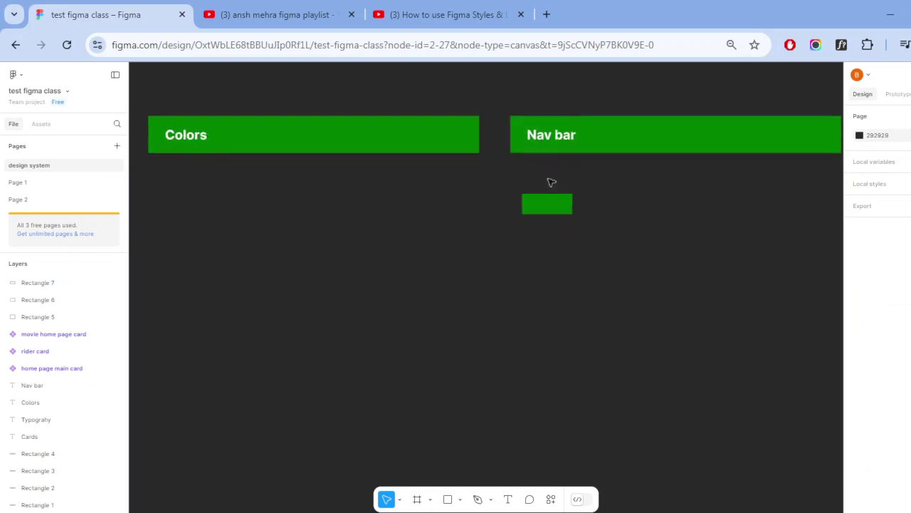
scroll(524, 158, down, 5)
drag(548, 183, 509, 141)
drag(546, 167, 687, 159)
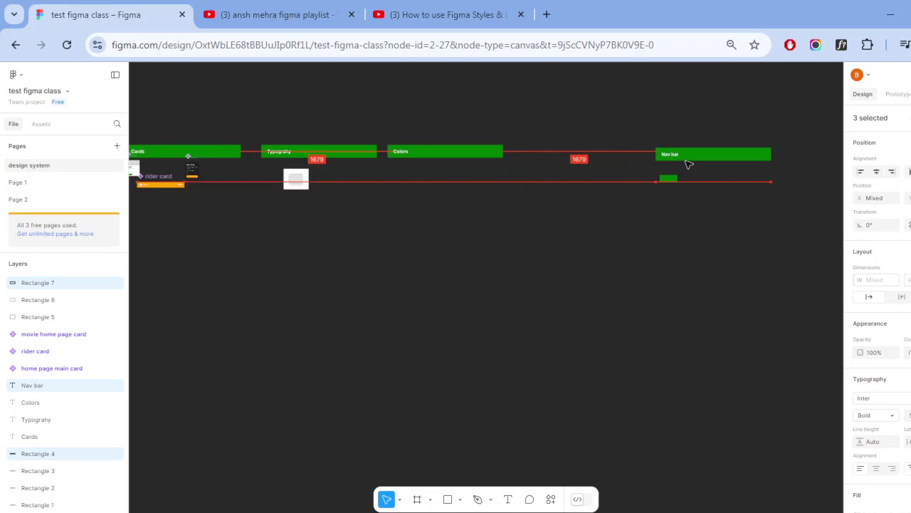
click(543, 179)
scroll(472, 173, up, 5)
scroll(520, 275, up, 2)
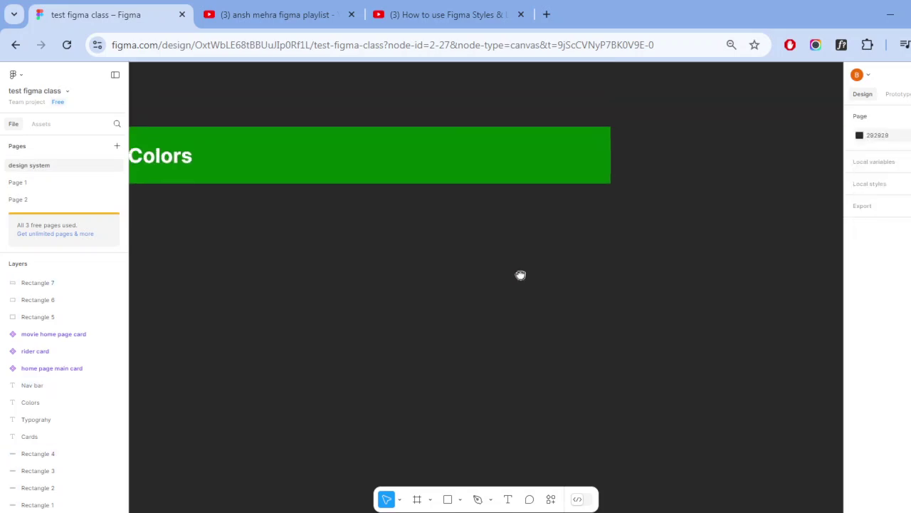
scroll(523, 282, down, 2)
click(448, 500)
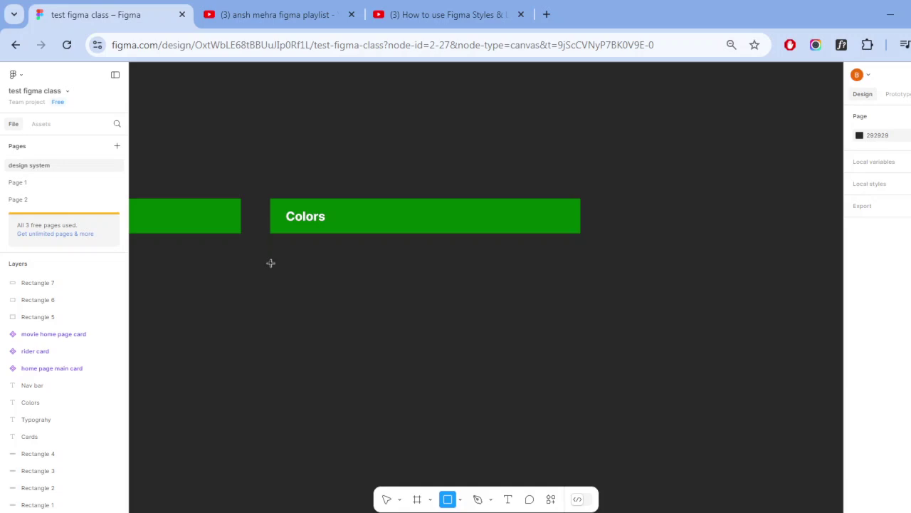
- Draw a large white frame, Frame 7, below the Colors banner
key(f)
drag(267, 246, 688, 510)
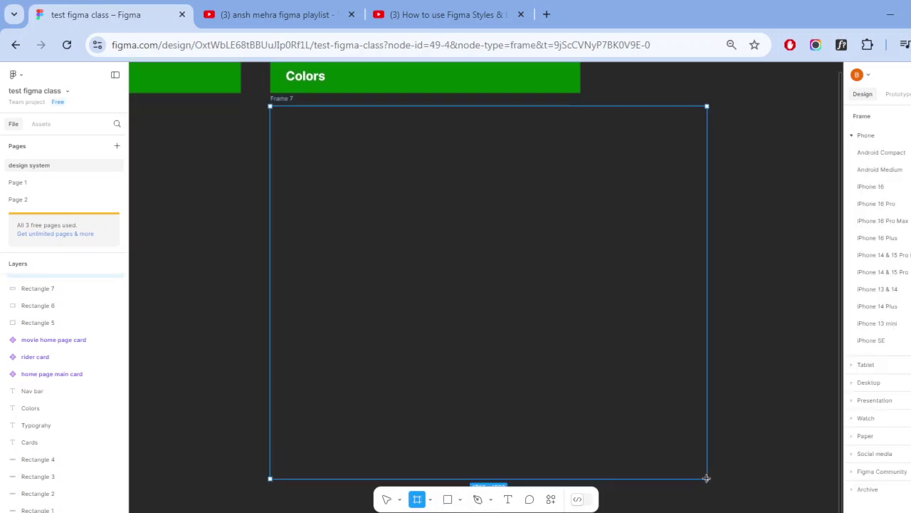
drag(688, 510, 694, 480)
drag(531, 212, 531, 261)
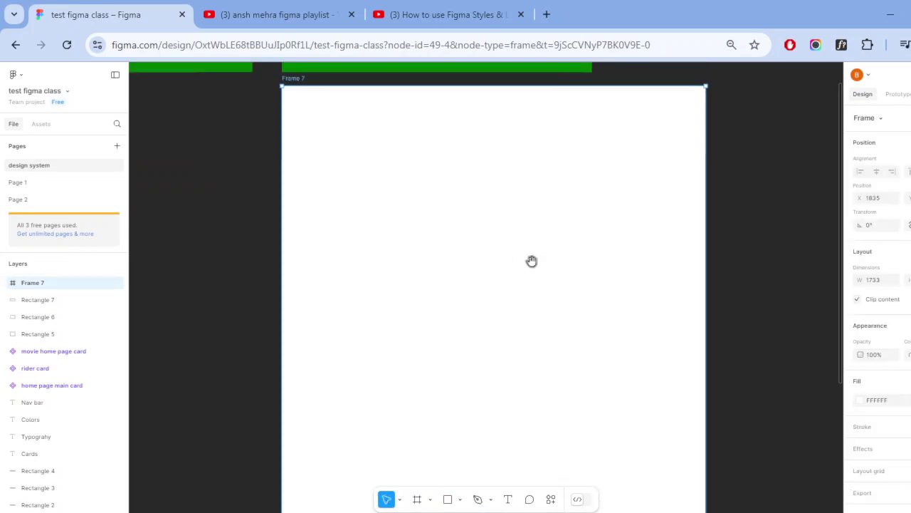
scroll(480, 139, up, 2)
drag(529, 153, 497, 246)
scroll(497, 247, down, 1)
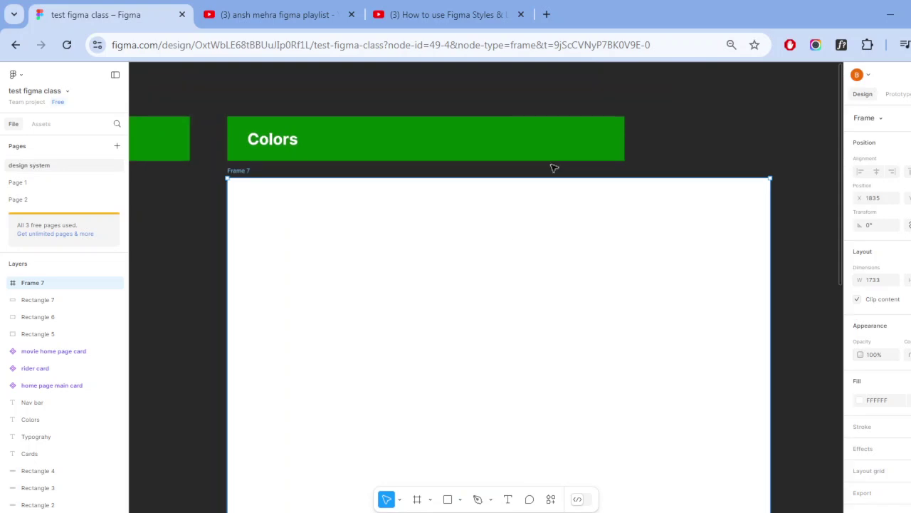
key(Escape)
scroll(450, 199, up, 2)
scroll(378, 233, down, 2)
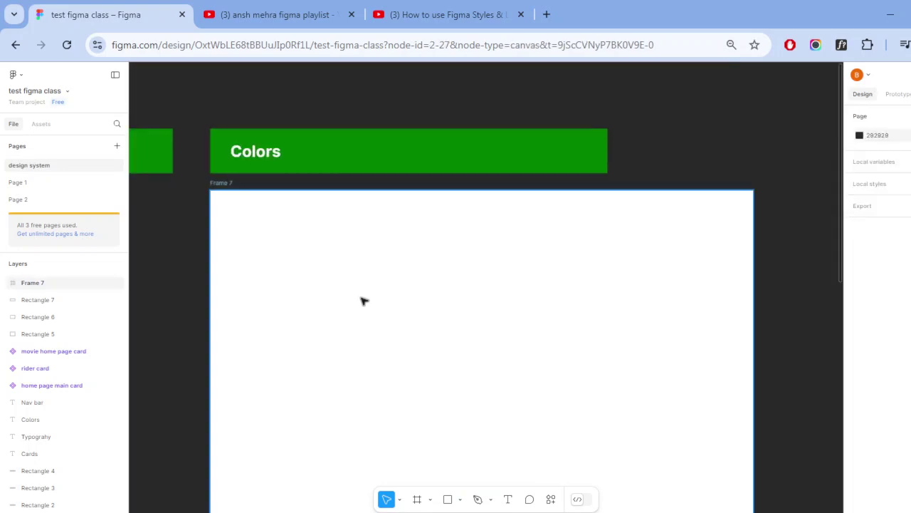
- Add a text heading reading 'Greys' inside the new frame
key(t)
drag(256, 216, 322, 251)
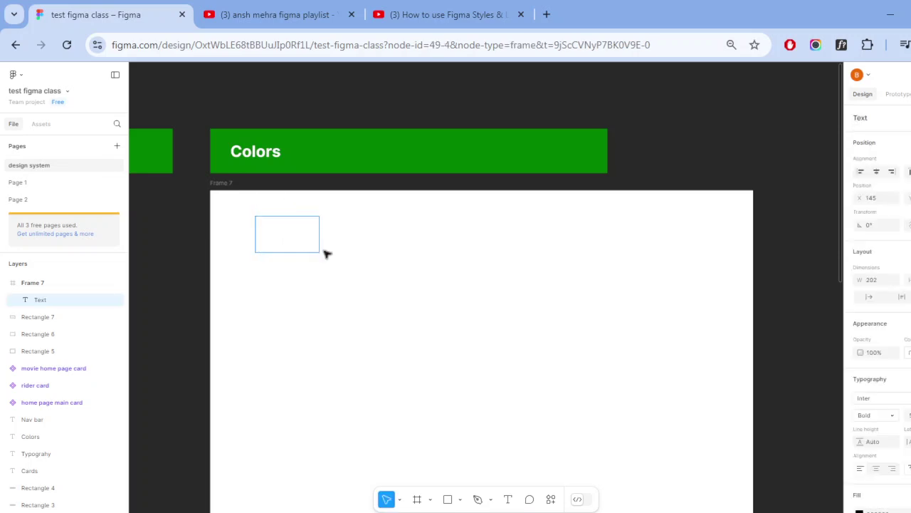
text(G)
text(rey)
key(Escape)
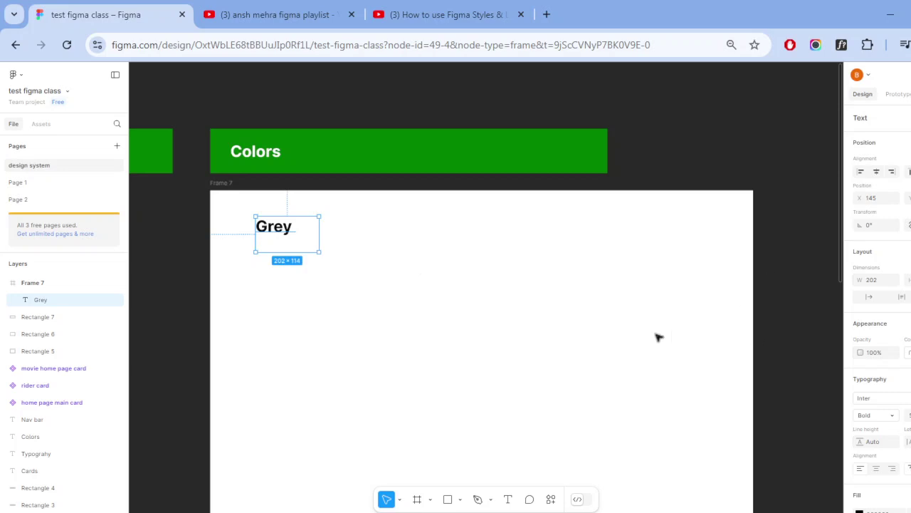
double_click(292, 232)
click(290, 235)
text(s)
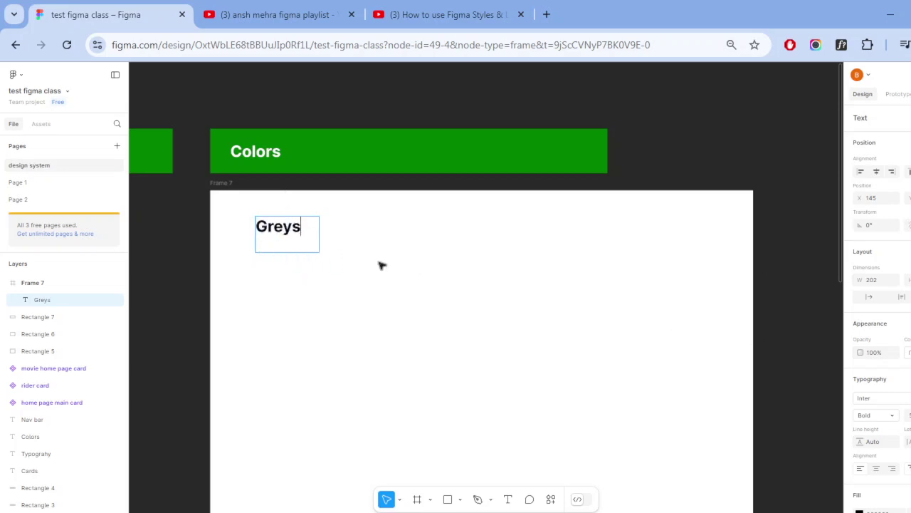
key(Escape)
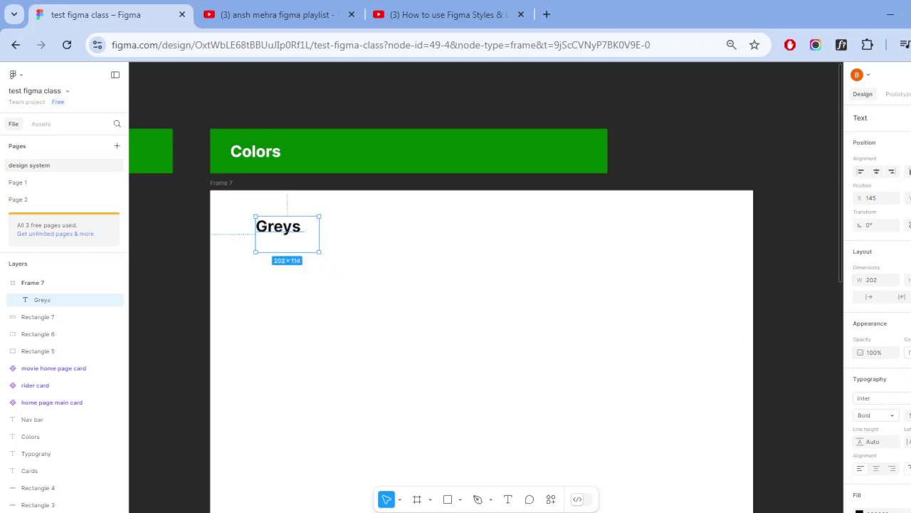
- Set the Greys heading to Auto width and place it at the frame's top-left corner
click(872, 298)
drag(294, 231, 276, 221)
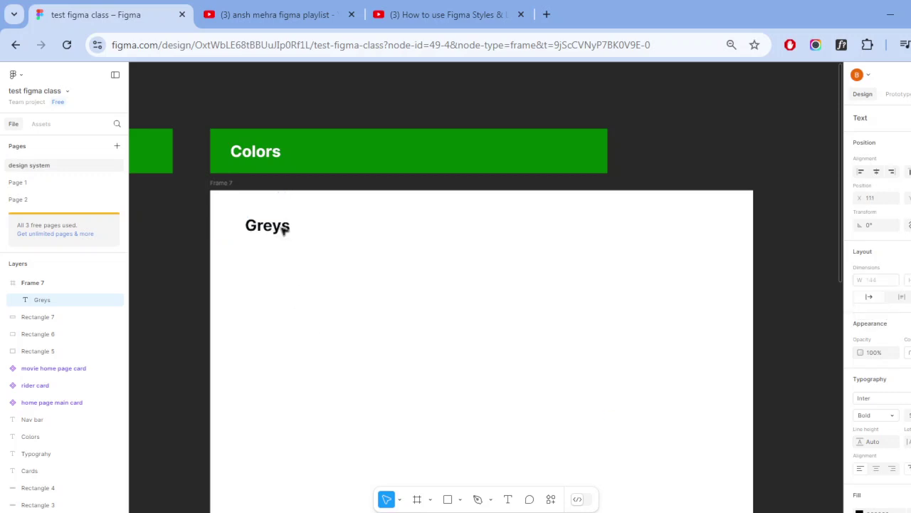
scroll(275, 254, up, 2)
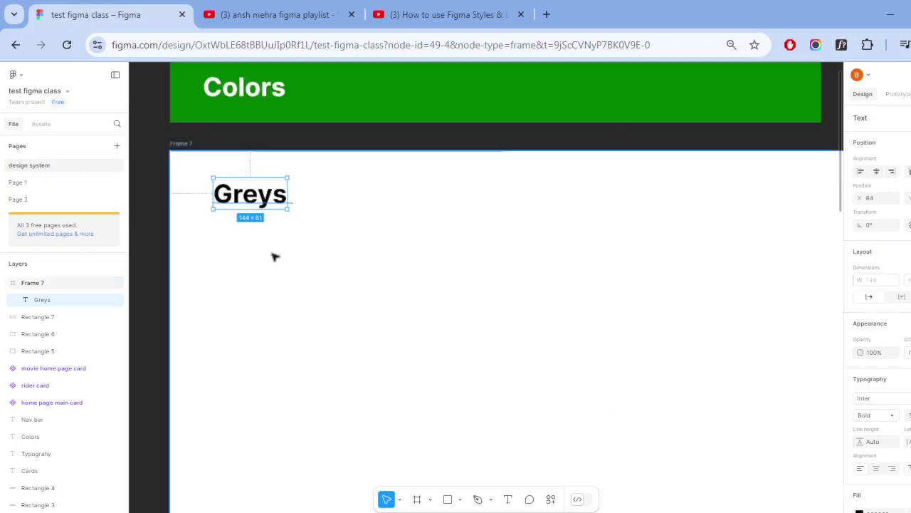
scroll(275, 254, up, 3)
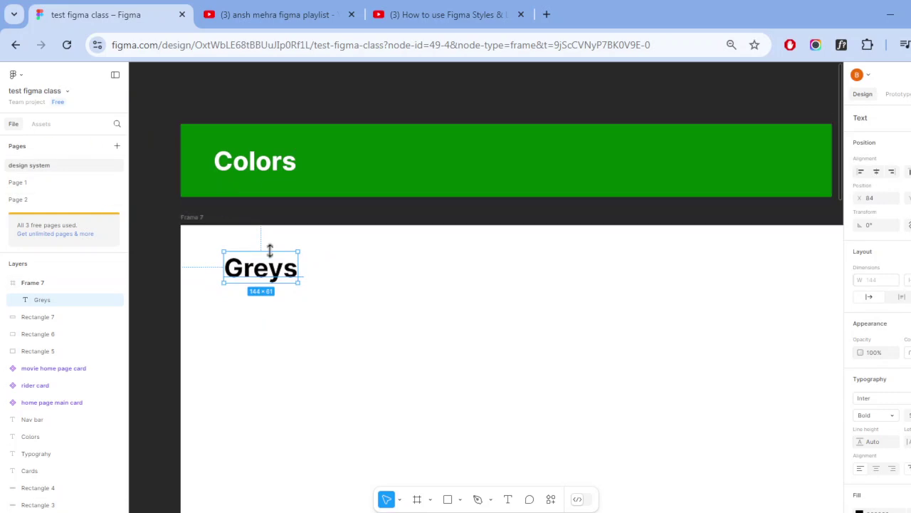
click(316, 368)
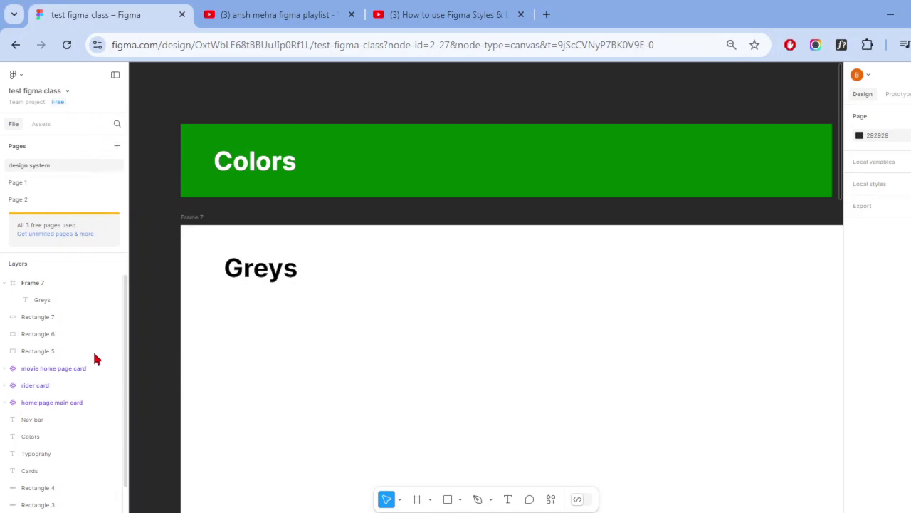
click(448, 499)
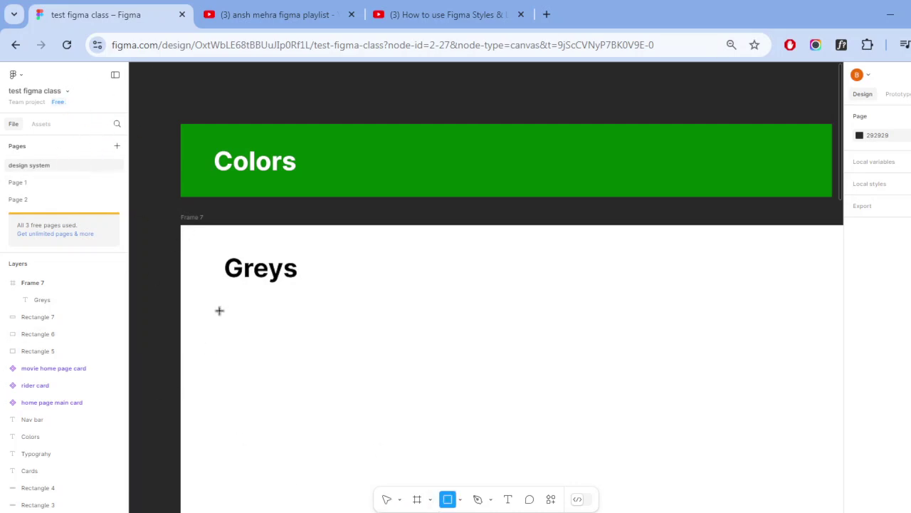
- Draw a grey swatch rectangle and position it below the Greys heading
mouse_move(222, 313)
mouse_down()
mouse_move(308, 352)
mouse_move(298, 368)
mouse_move(271, 350)
mouse_up()
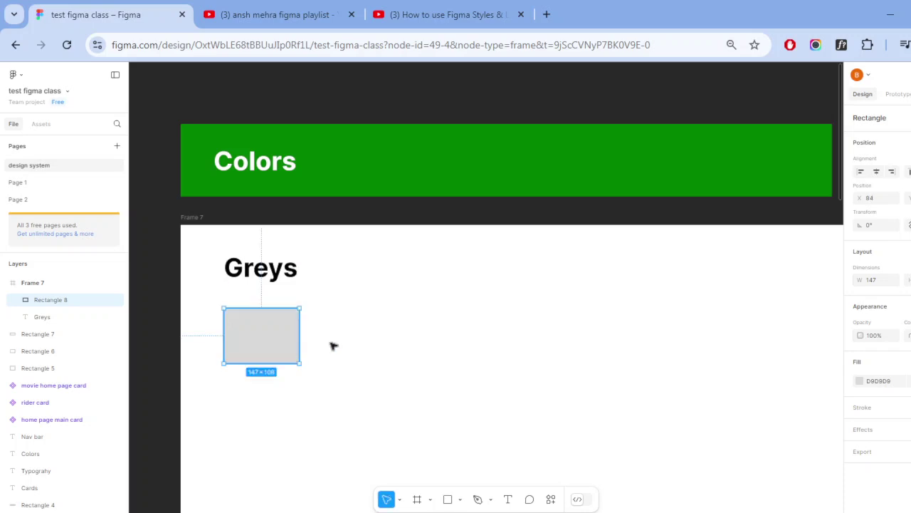
click(332, 347)
click(283, 344)
scroll(285, 340, down, 2)
scroll(288, 340, up, 3)
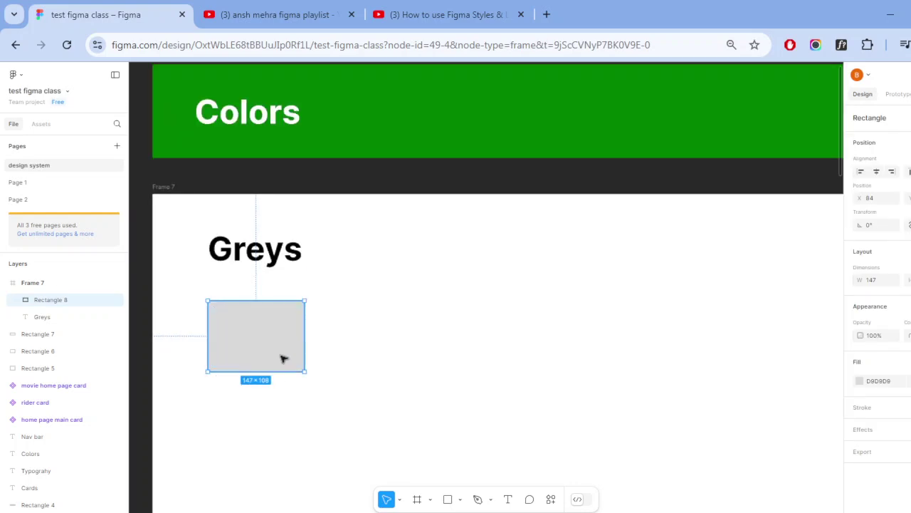
drag(281, 358, 287, 430)
- Duplicate the heading lower down and change the copy's text to 'Base'
click(269, 251)
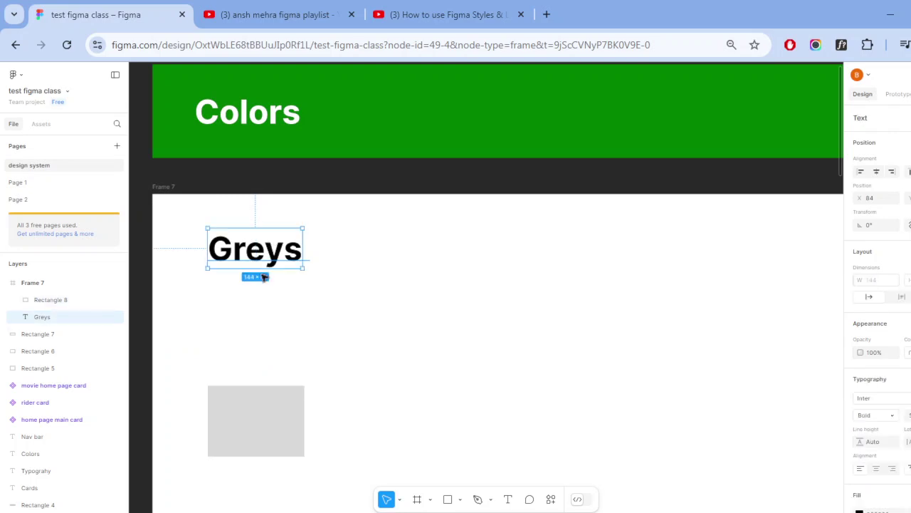
alt+drag(269, 253, 265, 344)
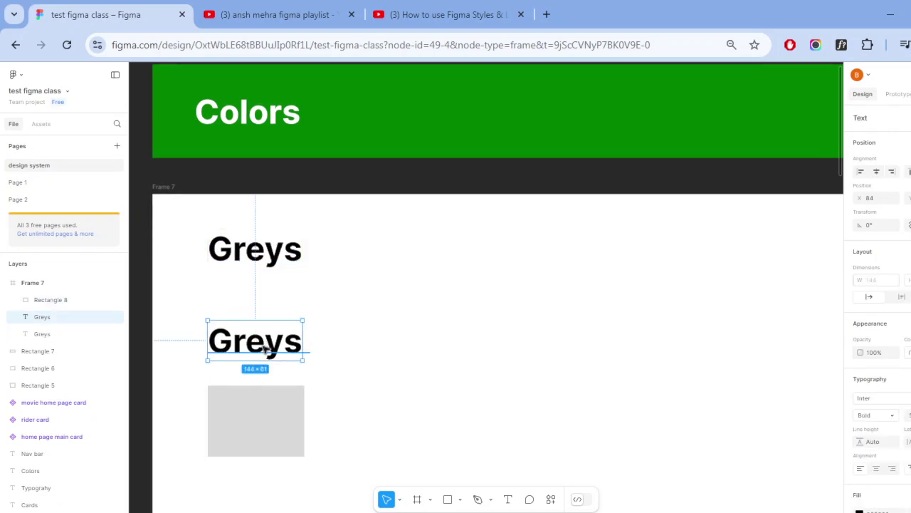
double_click(263, 347)
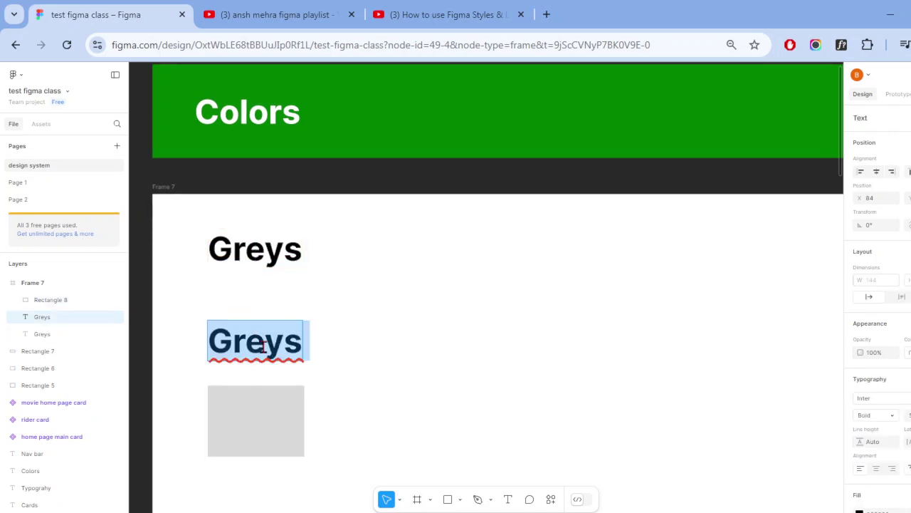
text(Base)
key(Escape)
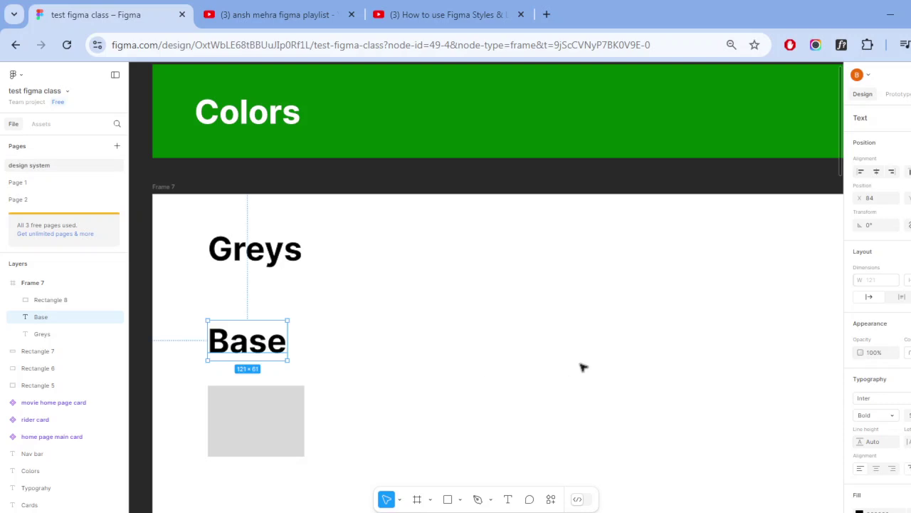
- Correct the heading from 'Greys' to 'Grey' and give the Base label a smaller font size
click(281, 261)
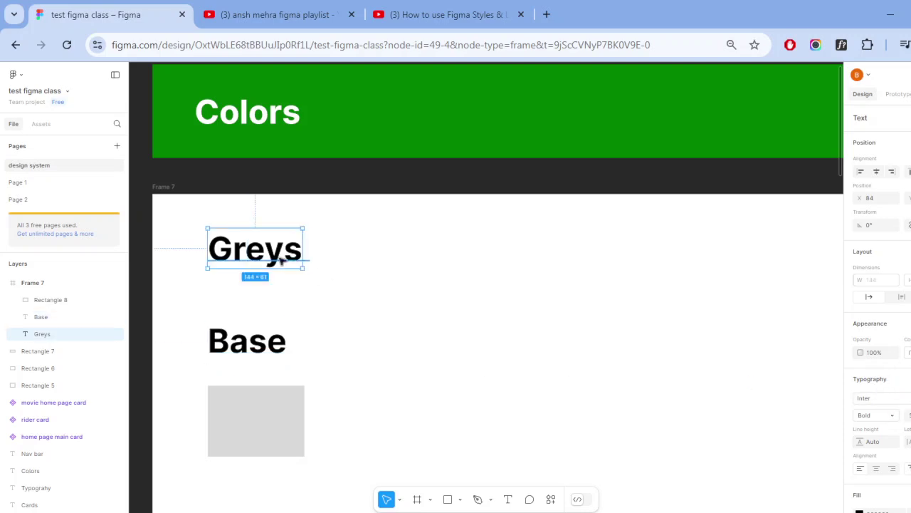
double_click(281, 260)
right_click(281, 260)
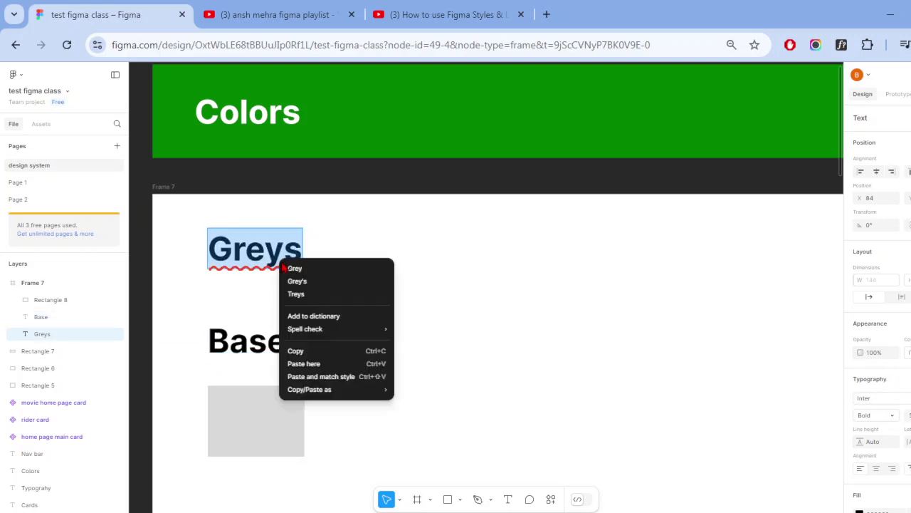
click(326, 269)
key(Escape)
click(272, 355)
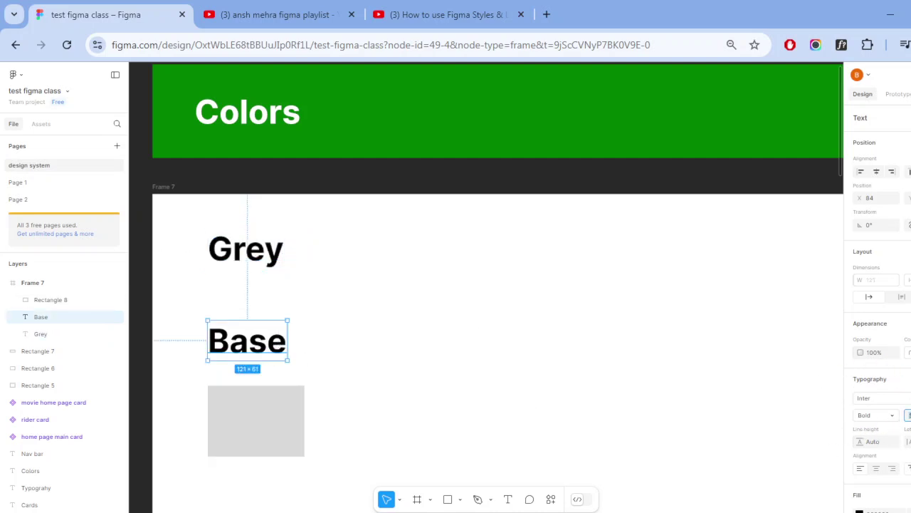
key(Return)
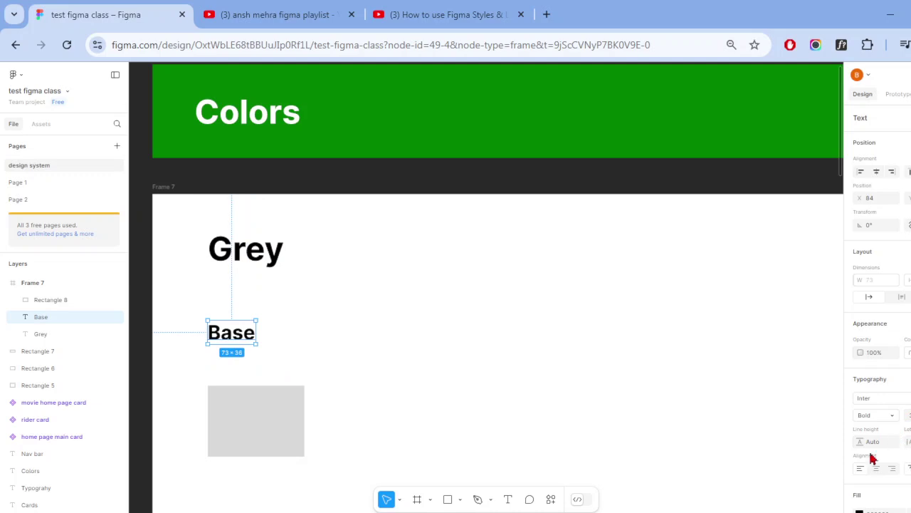
- Make the Base label Semi Bold and move it down just above the grey swatch
click(894, 418)
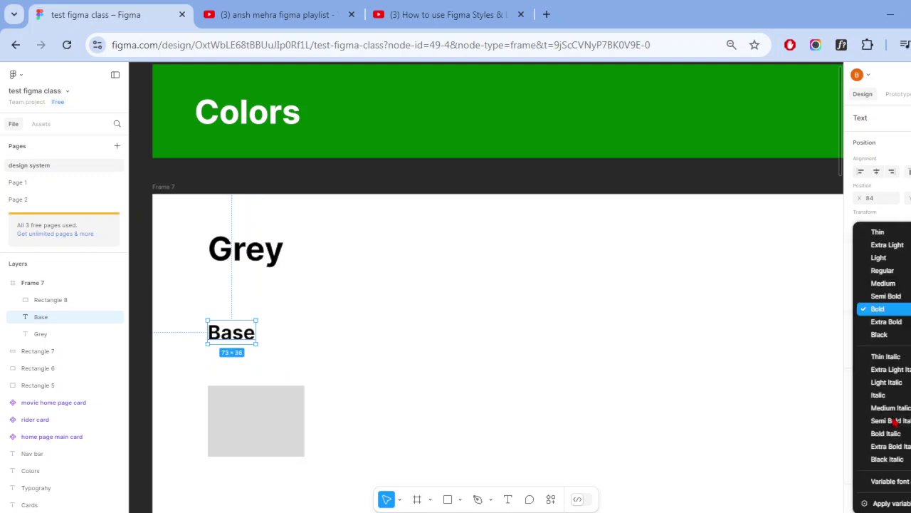
click(887, 295)
drag(235, 332, 231, 357)
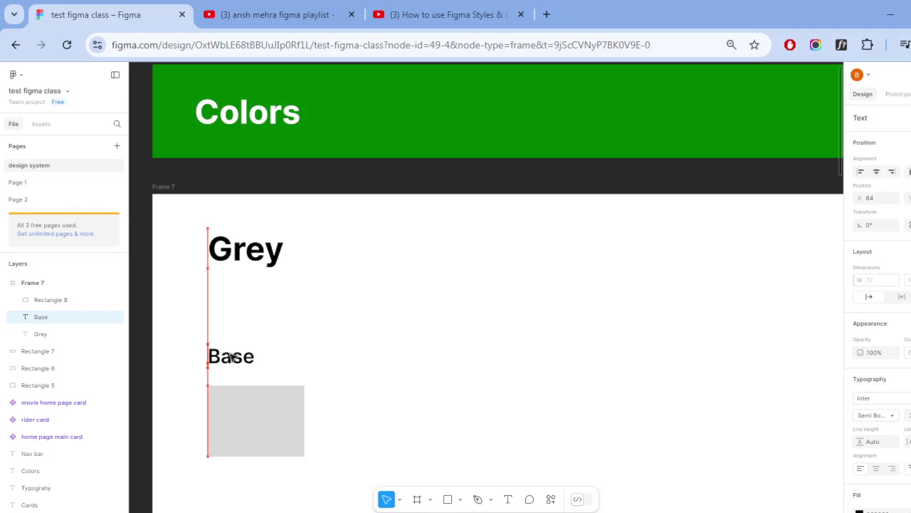
click(266, 423)
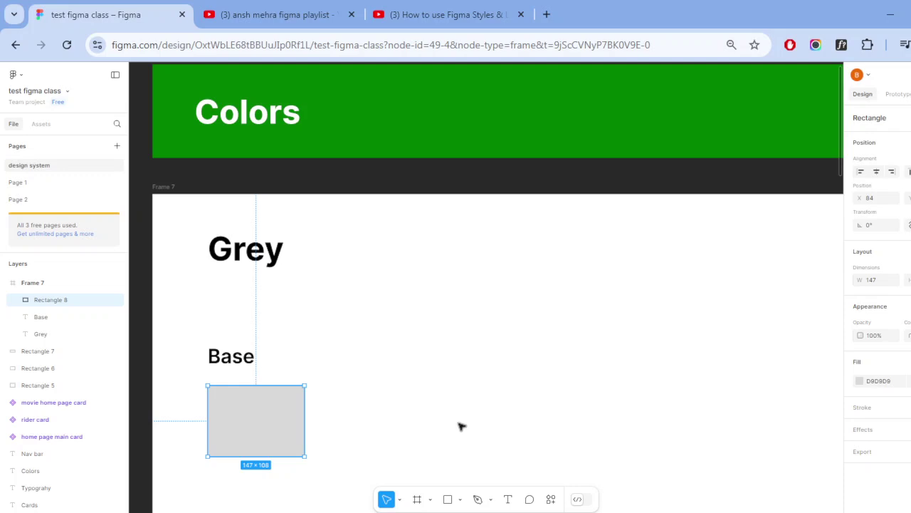
- Change the Base swatch's fill to FFFFFF
click(874, 385)
text(ffffff)
key(Return)
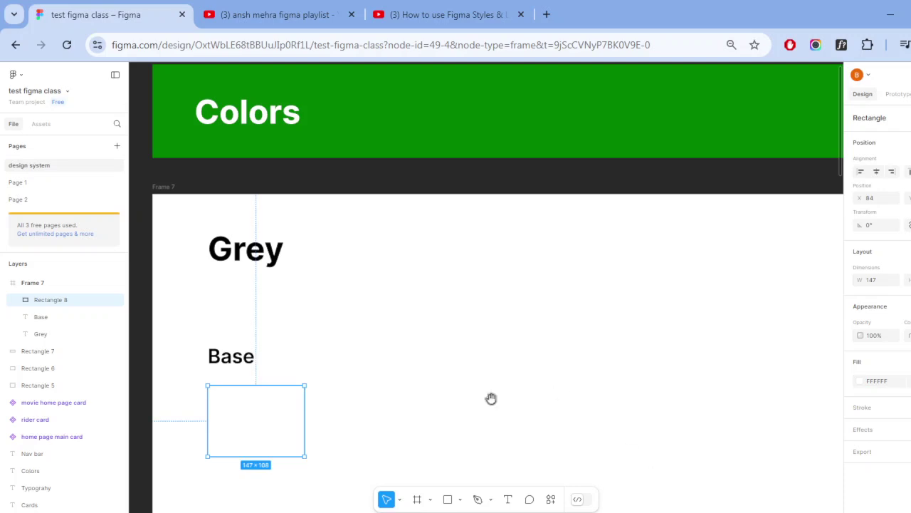
- Duplicate the white swatch to the right and try fills F5F5F5, D7D7D7, then CDCDCD
drag(492, 398, 484, 326)
drag(275, 350, 397, 350)
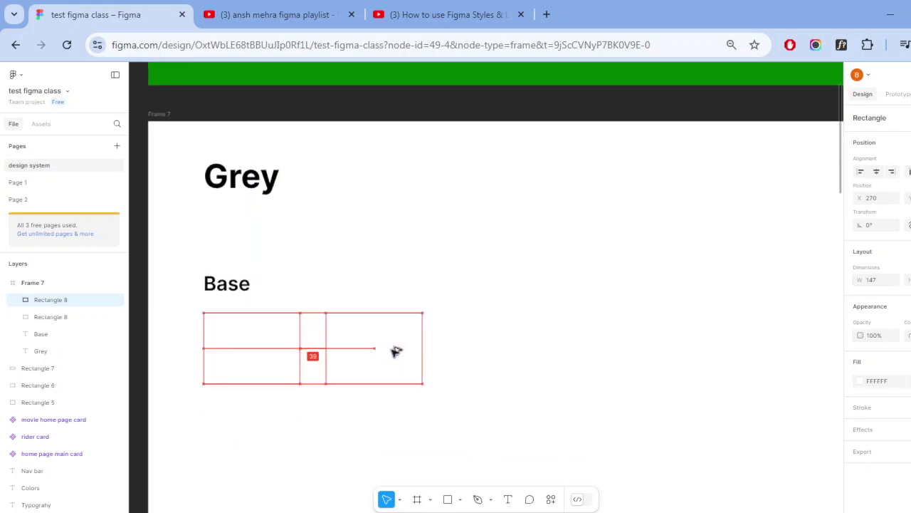
click(275, 340)
click(389, 354)
click(885, 386)
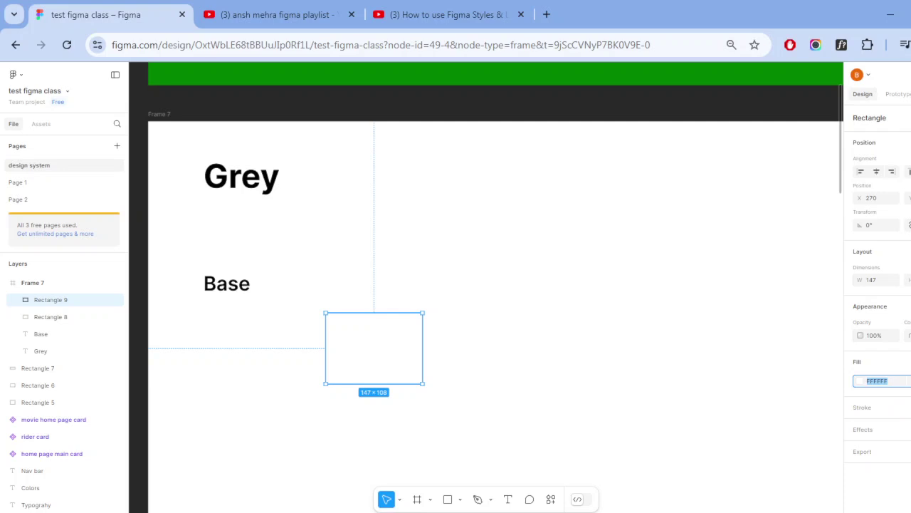
text(F5F5F5)
key(Return)
text(D7D7D7)
key(Return)
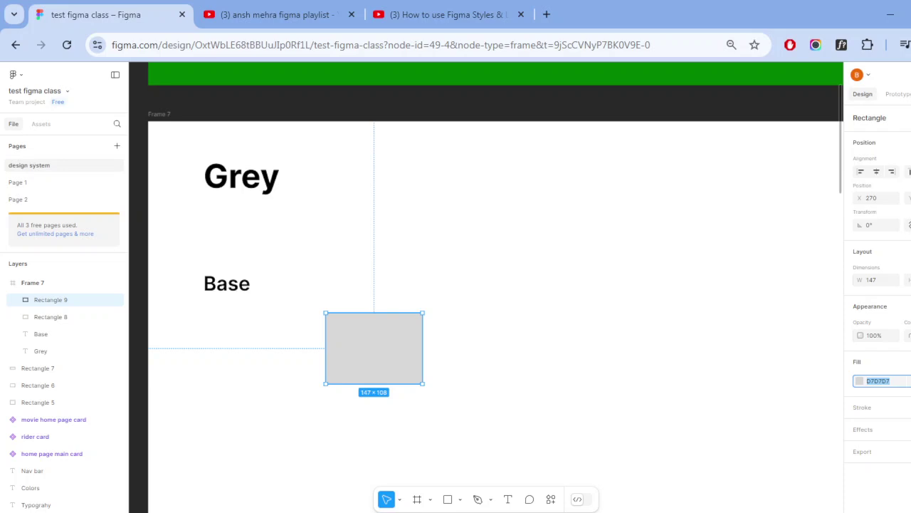
text(CDCDCD)
key(Return)
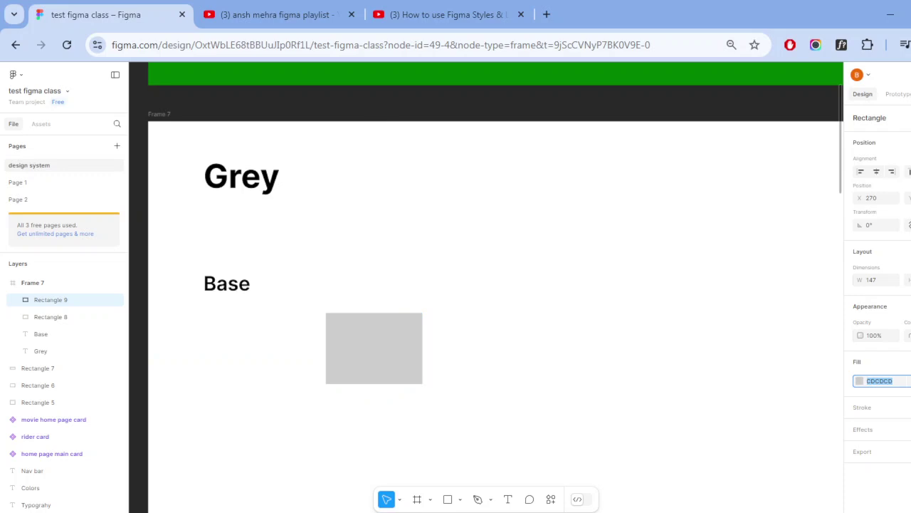
- Try a third swatch with BBBBBB and AFAFAF, then undo back to two swatches
alt+drag(402, 361, 519, 359)
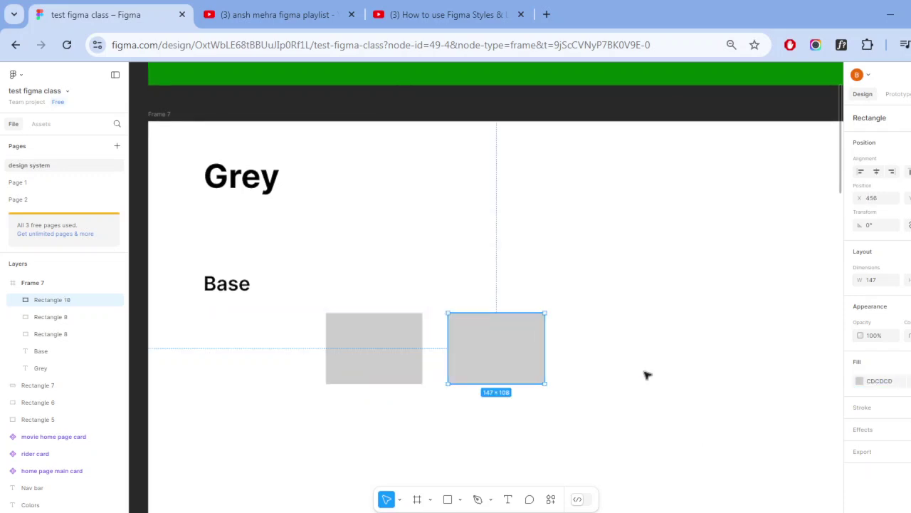
click(887, 381)
text(BBBBBB)
key(Return)
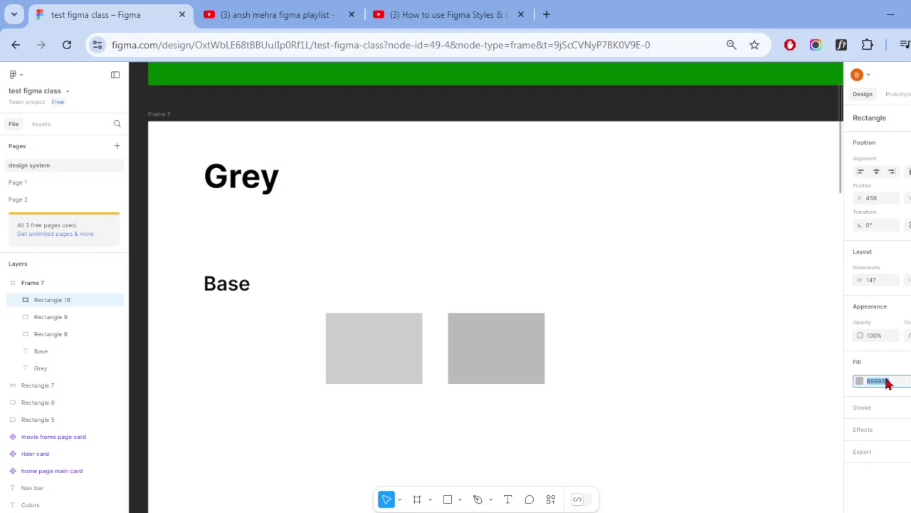
text(AFAFAF)
key(Return)
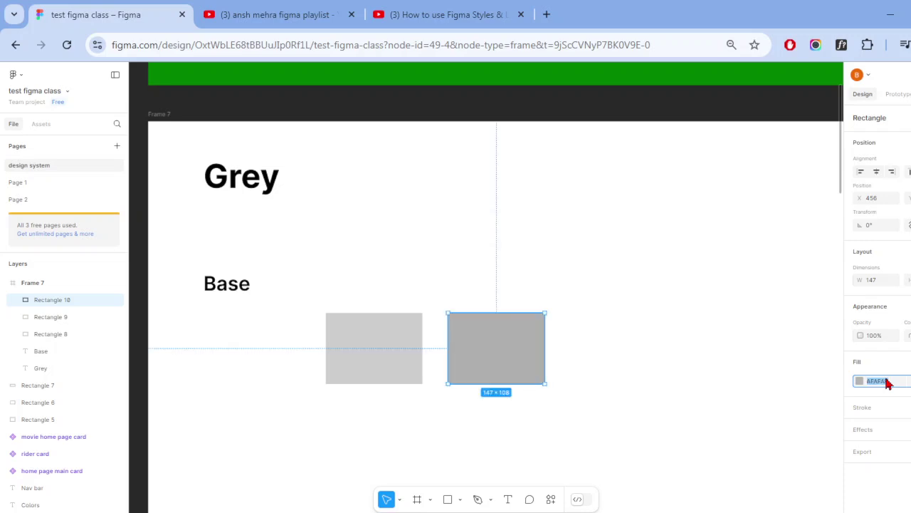
key(ctrl+z)
key(ctrl+z)
key(ctrl+z)
key(ctrl+z)
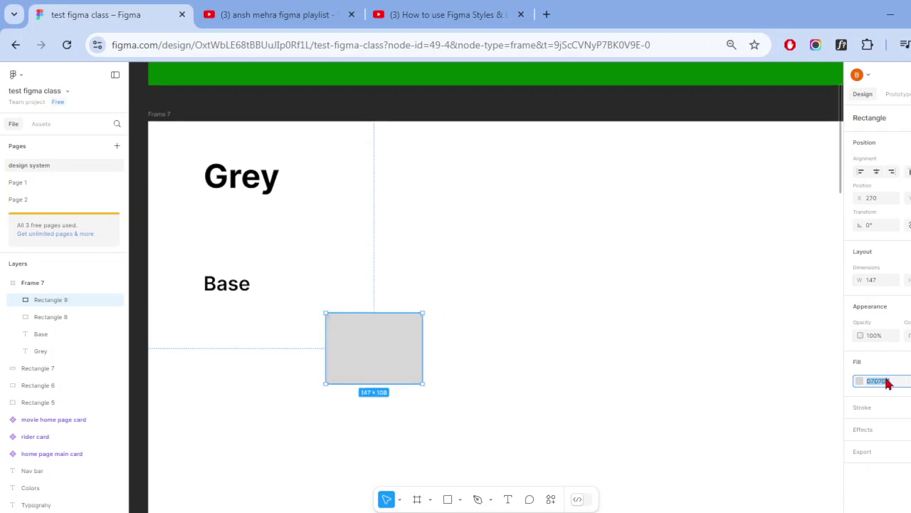
key(ctrl+z)
key(ctrl+z)
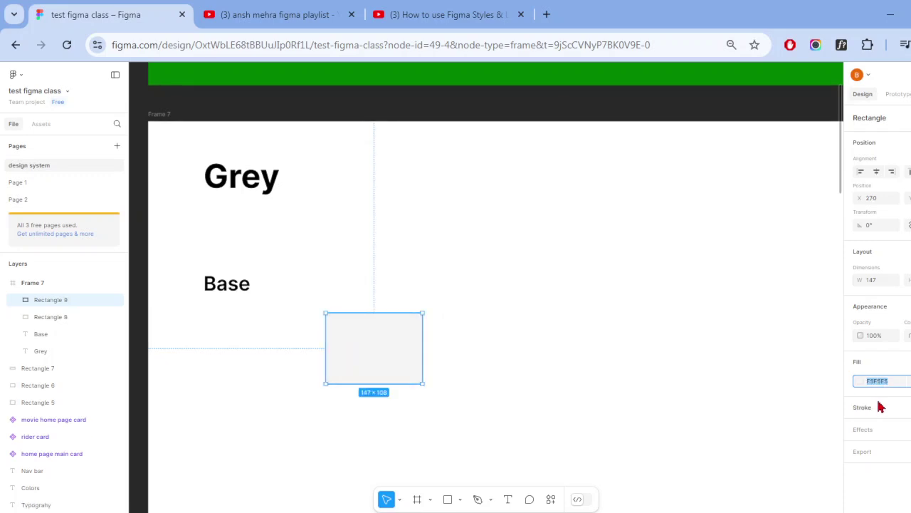
- Set the second swatch to FFFFFF, then step its fill back to EBEBEB
click(783, 356)
click(360, 334)
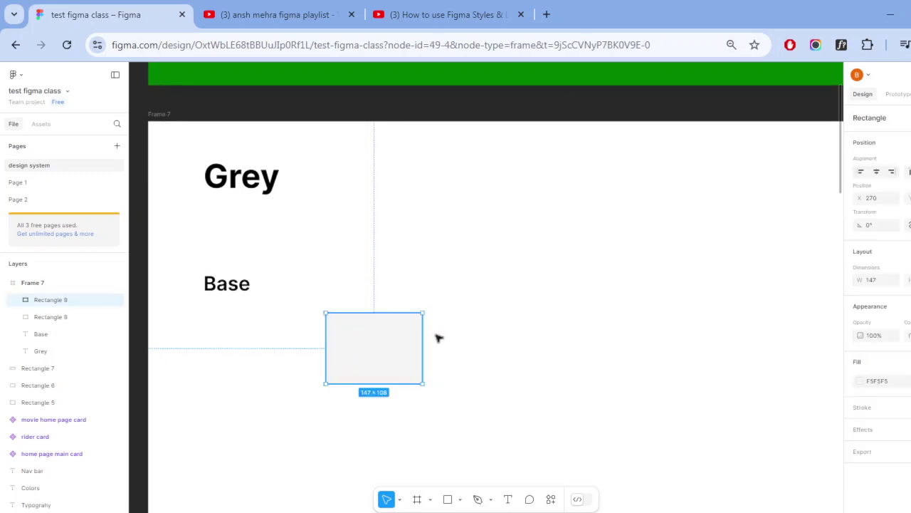
click(886, 384)
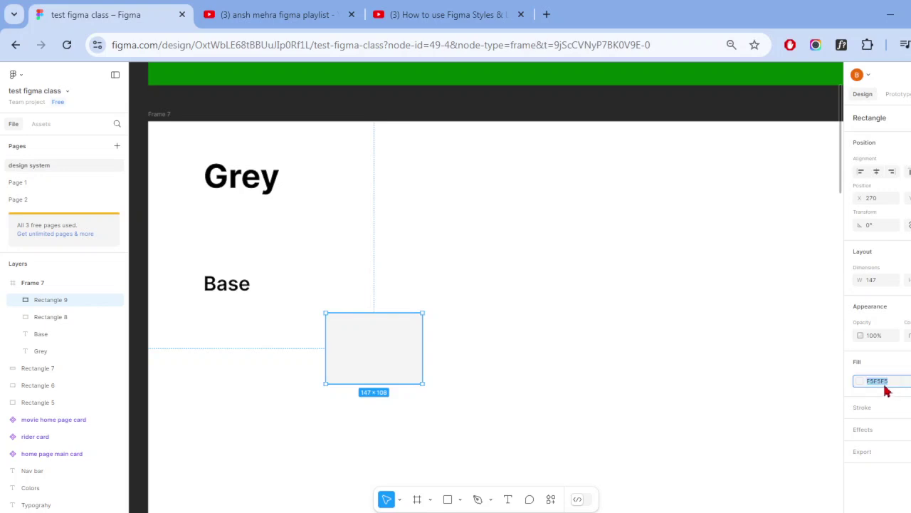
click(638, 349)
click(347, 345)
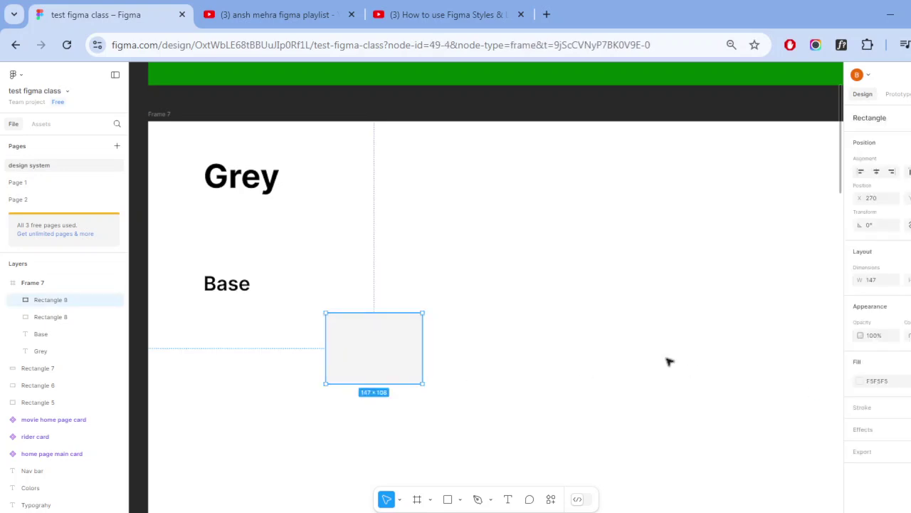
click(880, 386)
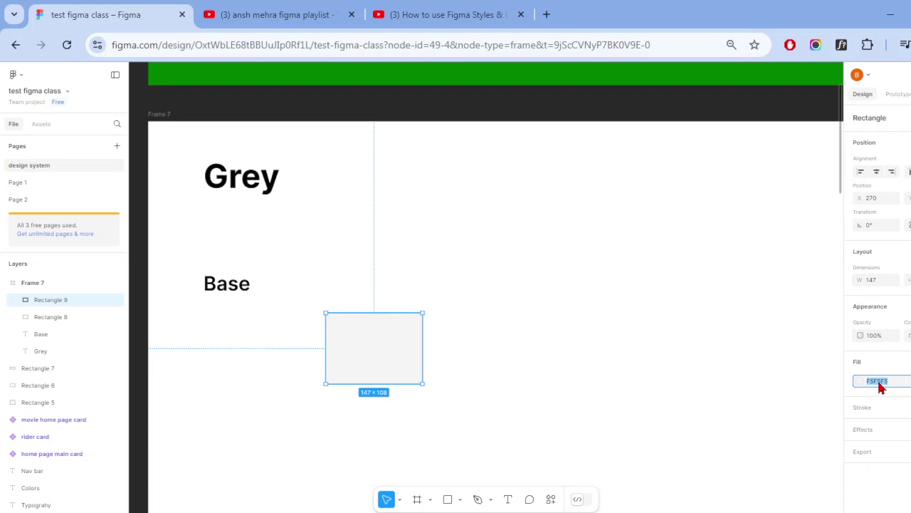
text(ffffff)
key(Return)
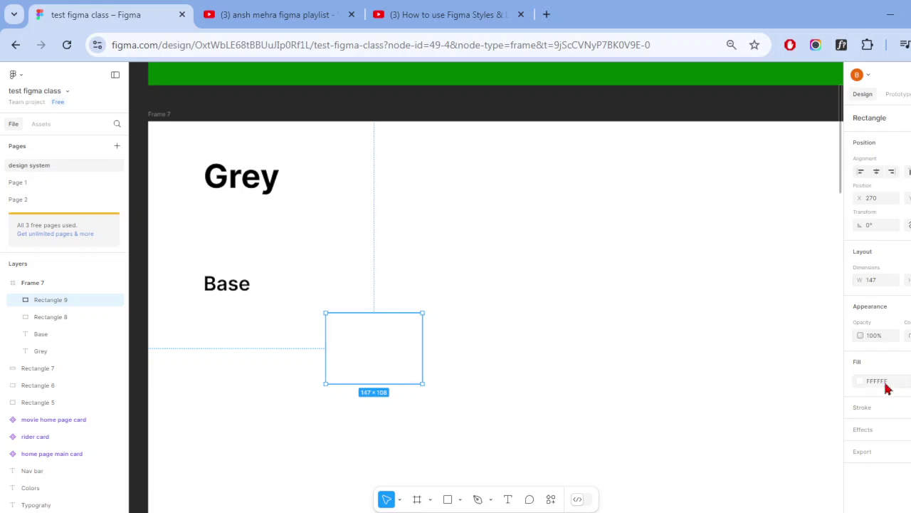
click(883, 384)
key(ctrl+z)
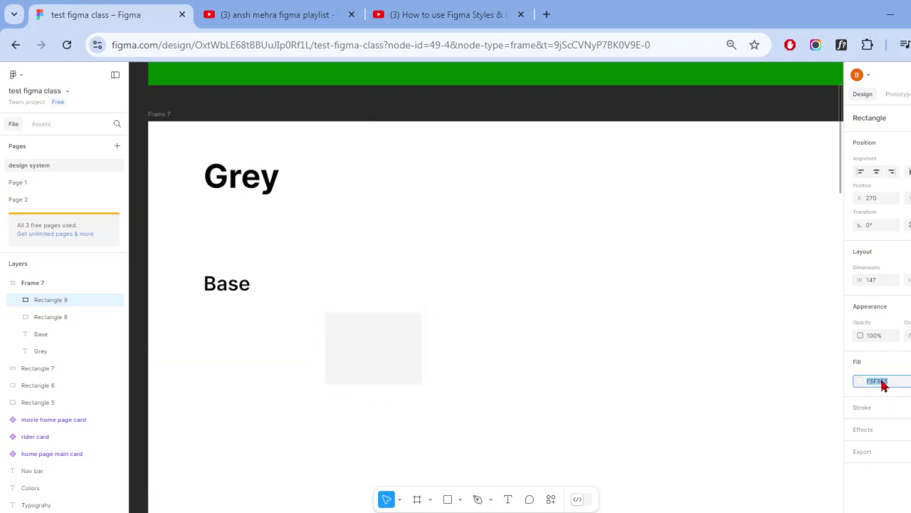
key(ctrl+z)
key(ctrl+z)
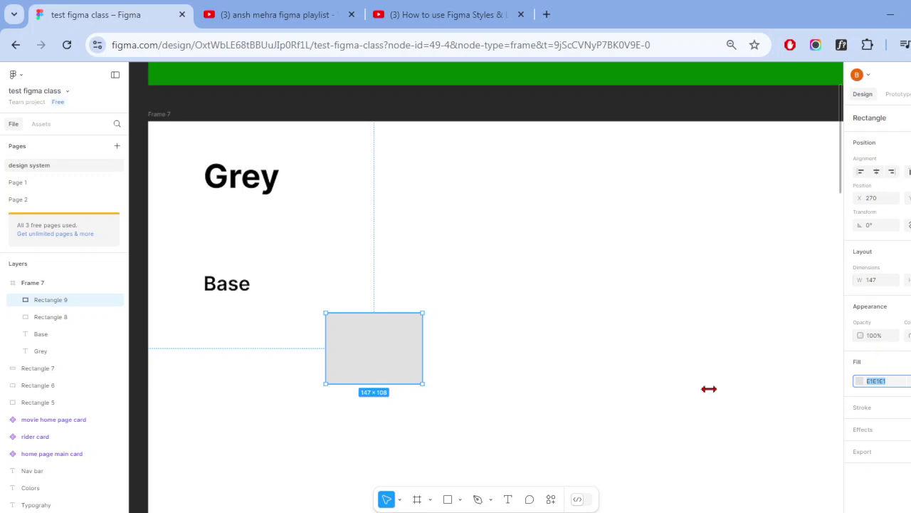
- Duplicate the second swatch to its right and fill the copy CDCDCD
click(473, 426)
click(401, 348)
alt+drag(419, 351, 511, 350)
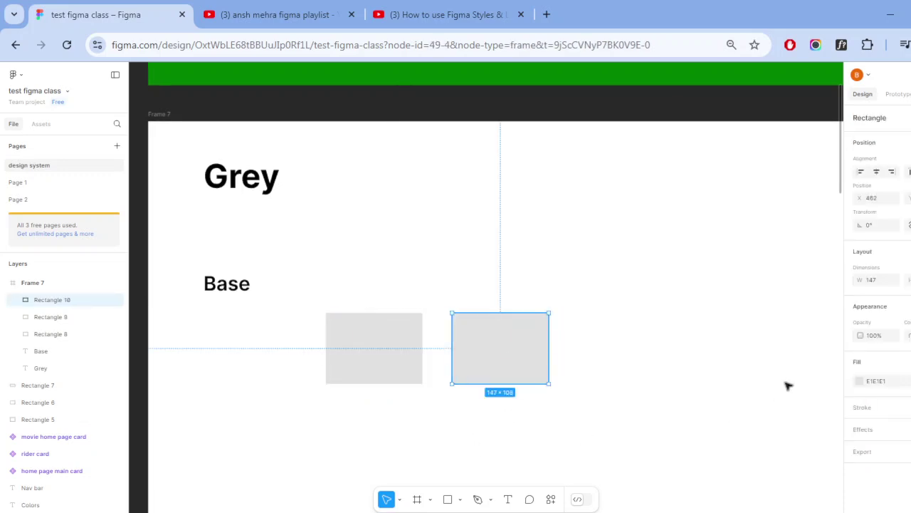
click(874, 381)
text(CDCDCD)
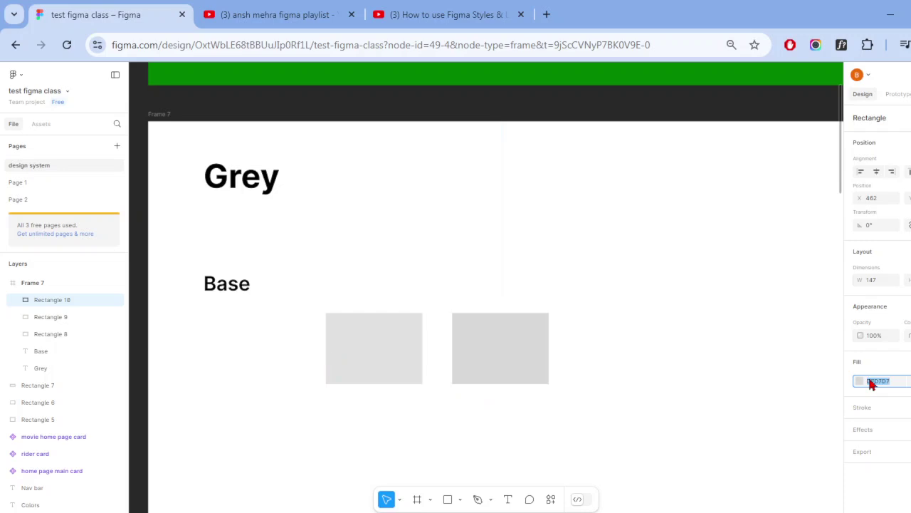
key(Return)
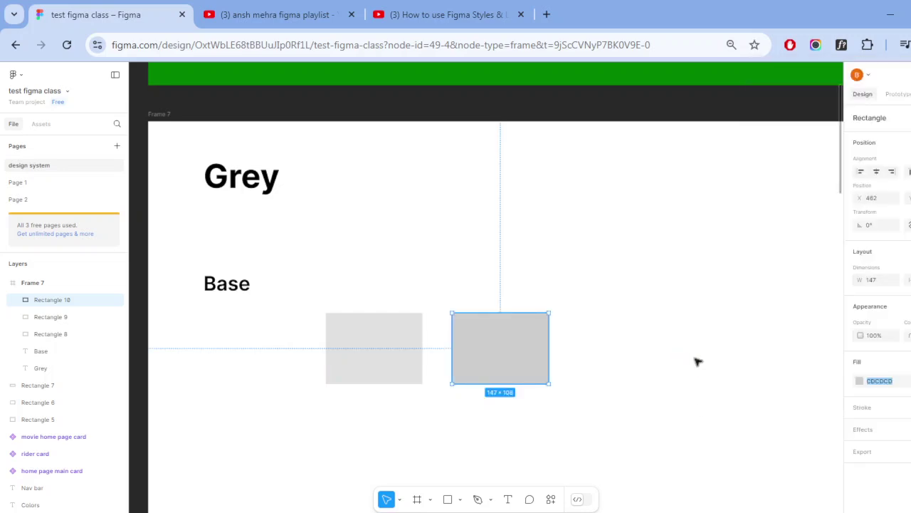
click(696, 359)
scroll(621, 332, down, 2)
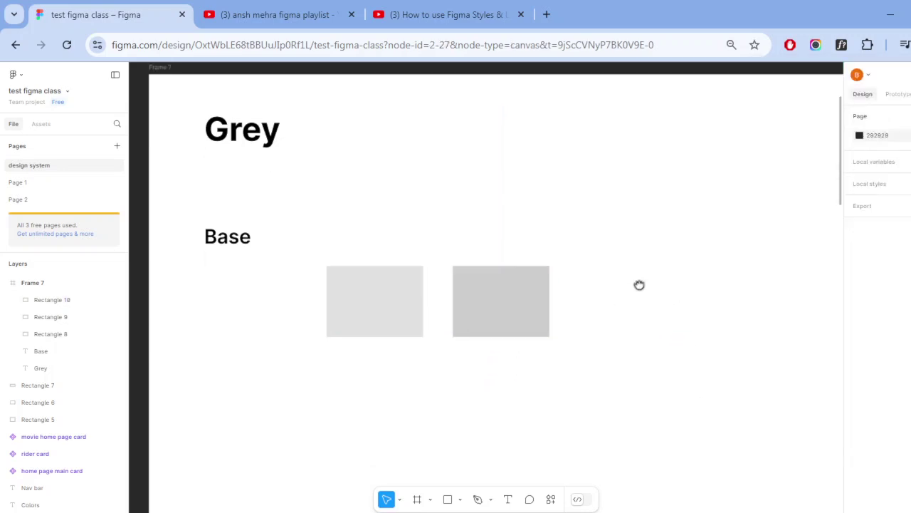
scroll(639, 285, left, 1)
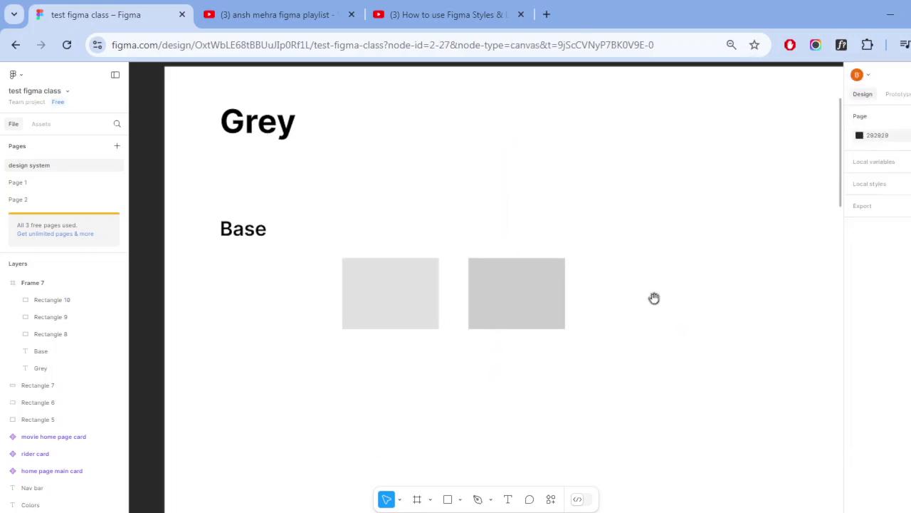
- Open Mobbin in a new Chrome tab, then return to Figma and select the light grey Base swatch
click(546, 14)
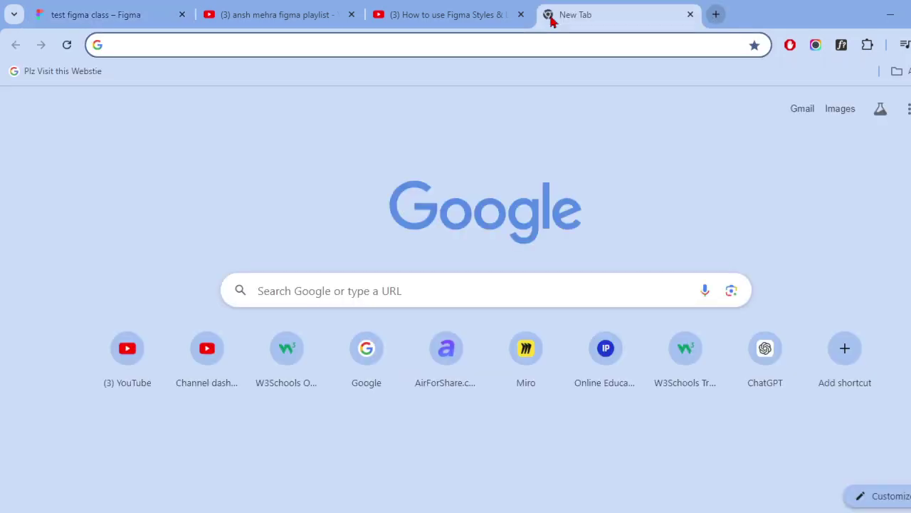
text(mobbin)
key(Return)
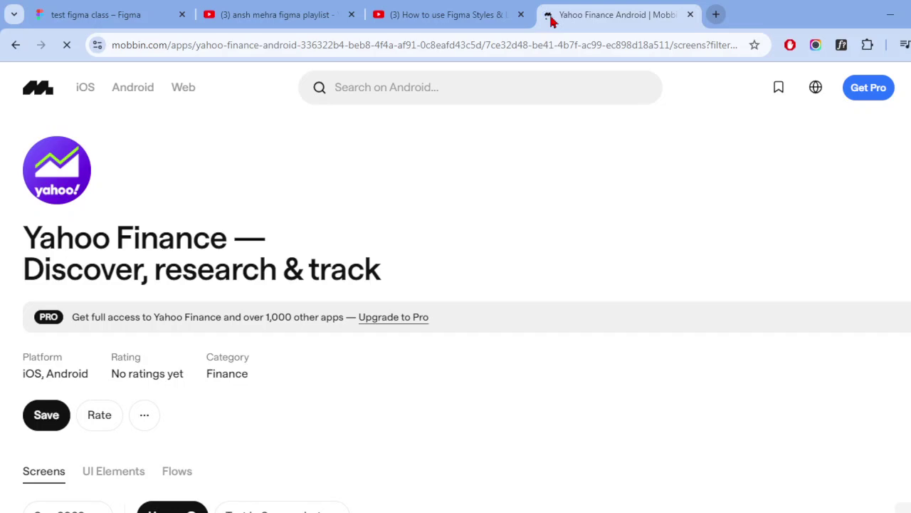
click(406, 23)
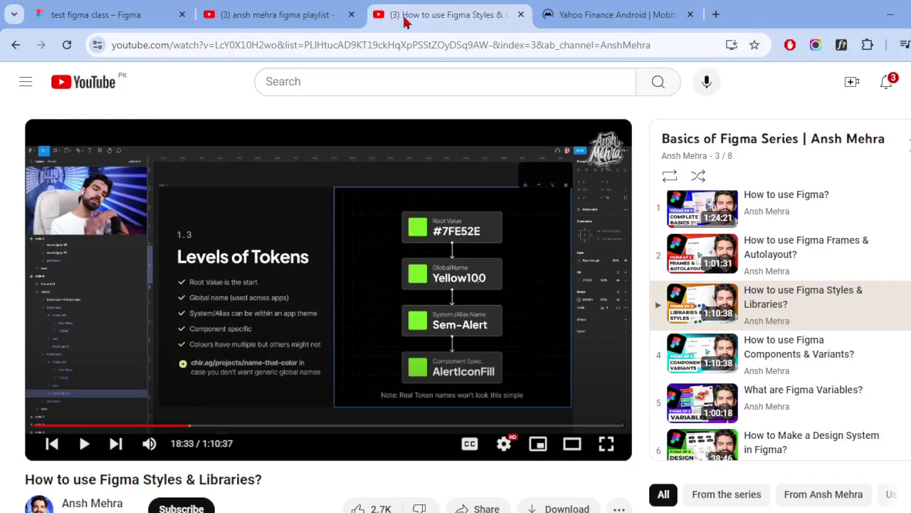
click(313, 10)
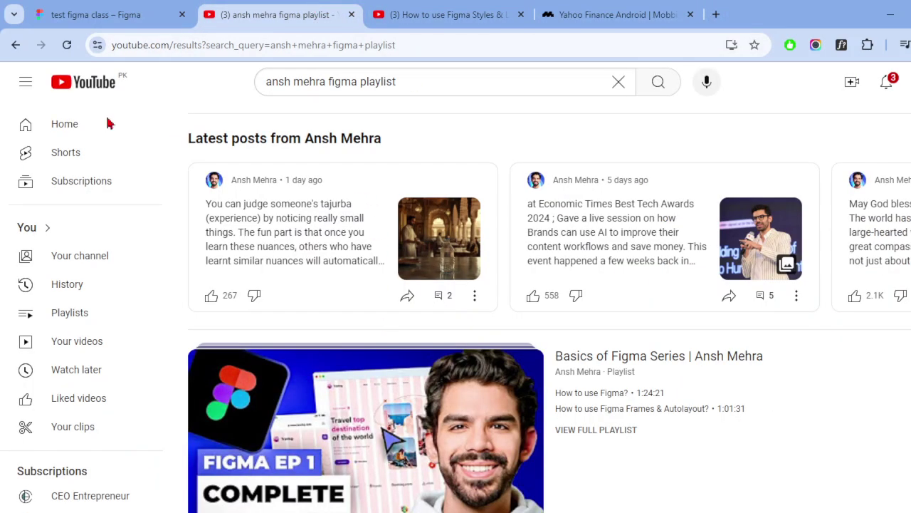
click(106, 15)
click(434, 289)
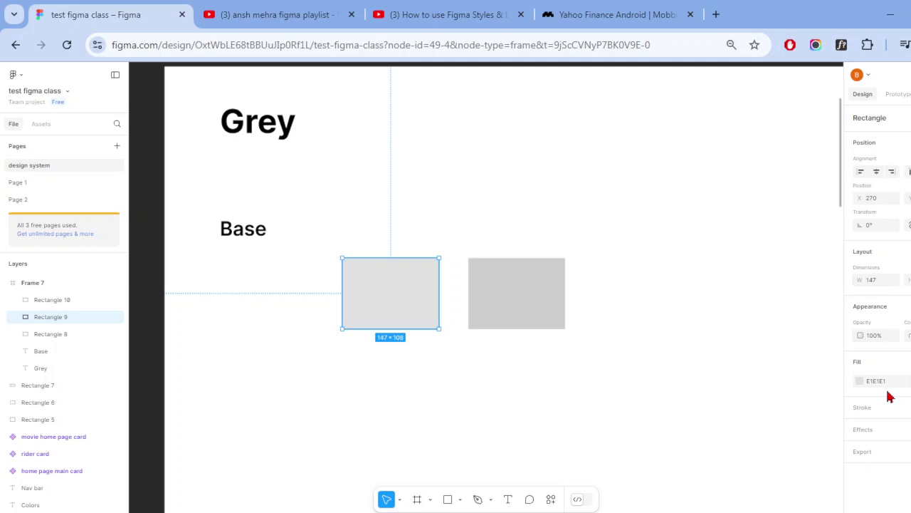
- Select Rectangle 10 to check its CDCDCD fill, then deselect it
click(531, 287)
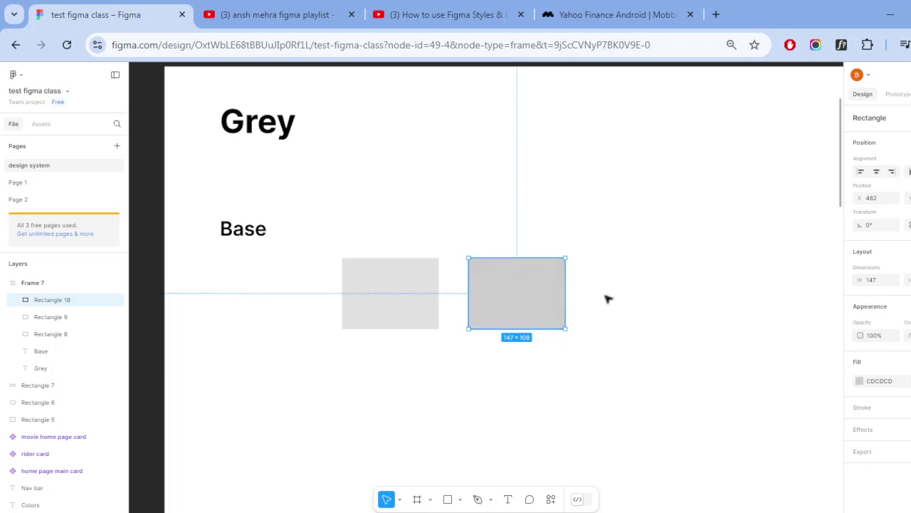
click(647, 362)
- Switch to the Mobbin Yahoo Finance page and scroll through its screenshots
click(554, 11)
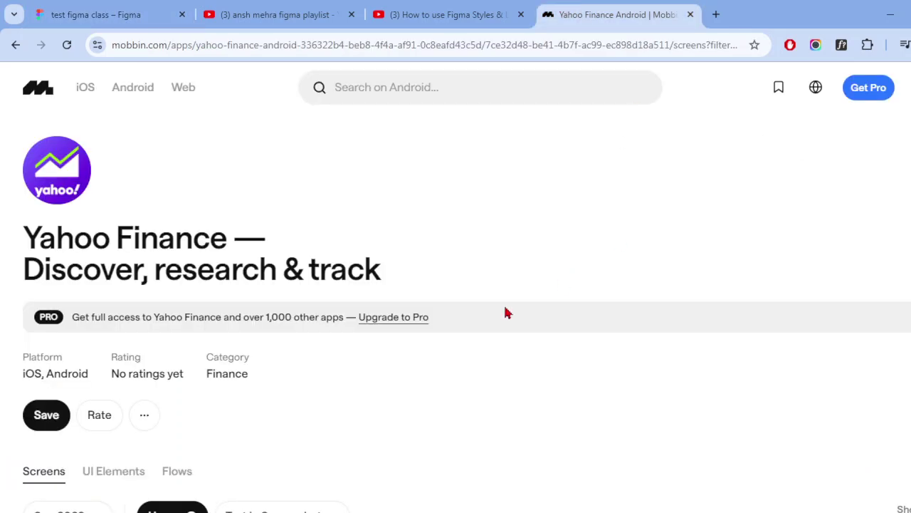
scroll(349, 332, down, 3)
scroll(370, 328, down, 2)
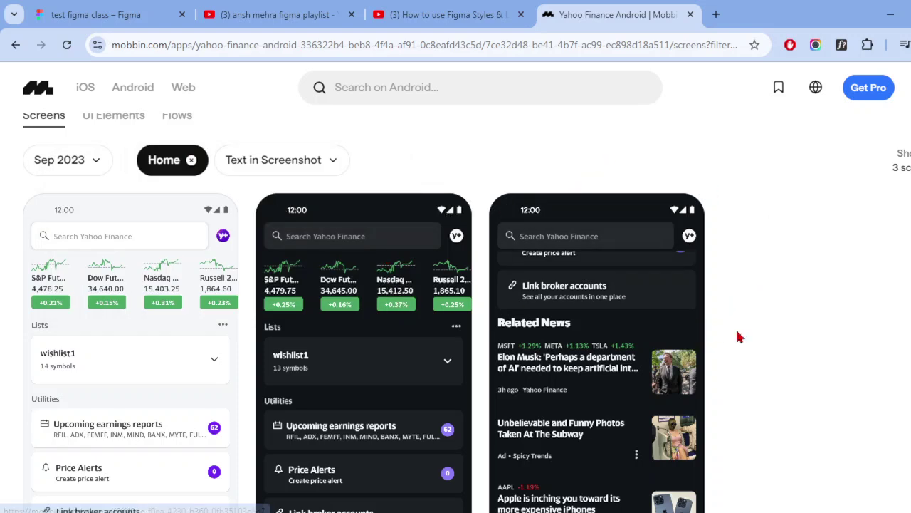
scroll(739, 336, down, 2)
scroll(739, 336, up, 1)
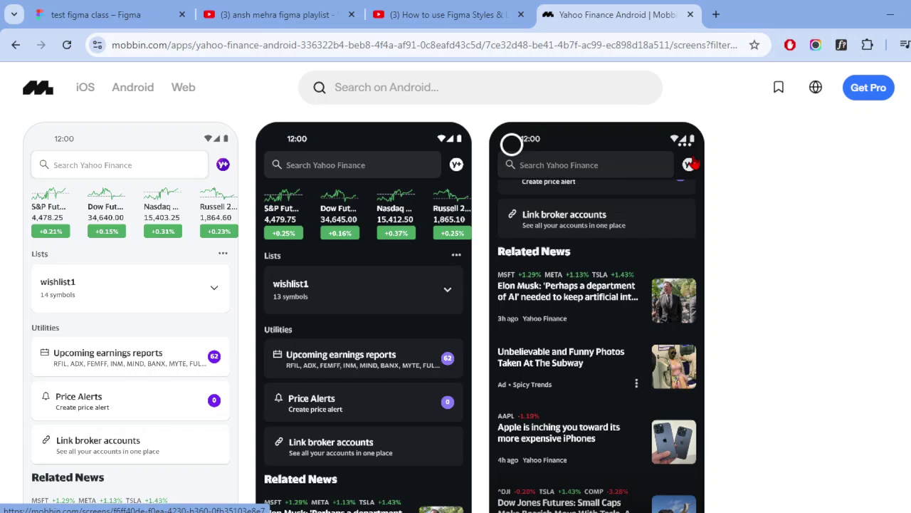
scroll(417, 356, down, 2)
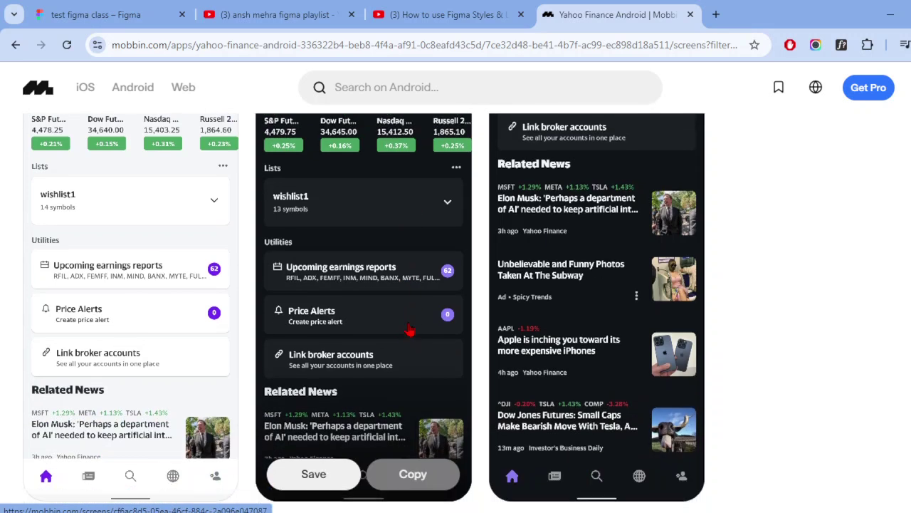
scroll(431, 335, up, 2)
scroll(431, 327, up, 4)
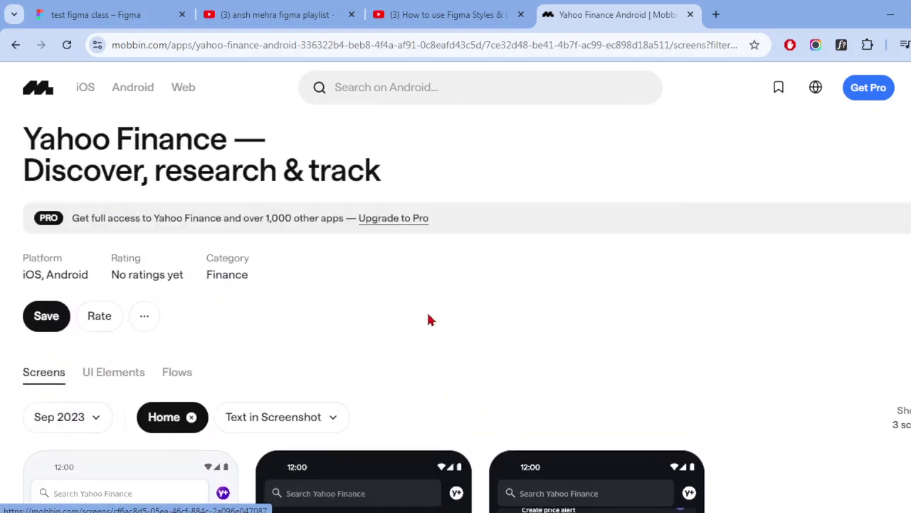
scroll(429, 319, down, 4)
scroll(128, 359, down, 2)
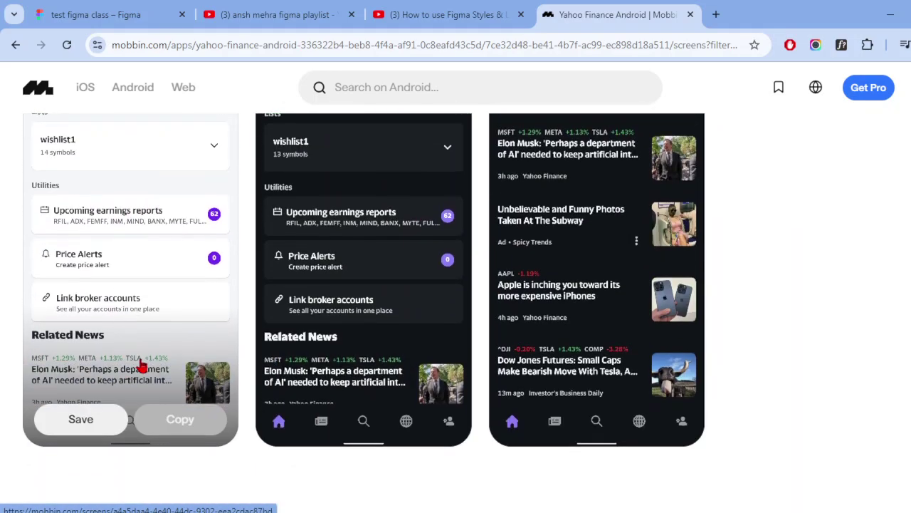
scroll(163, 320, up, 2)
scroll(143, 314, up, 5)
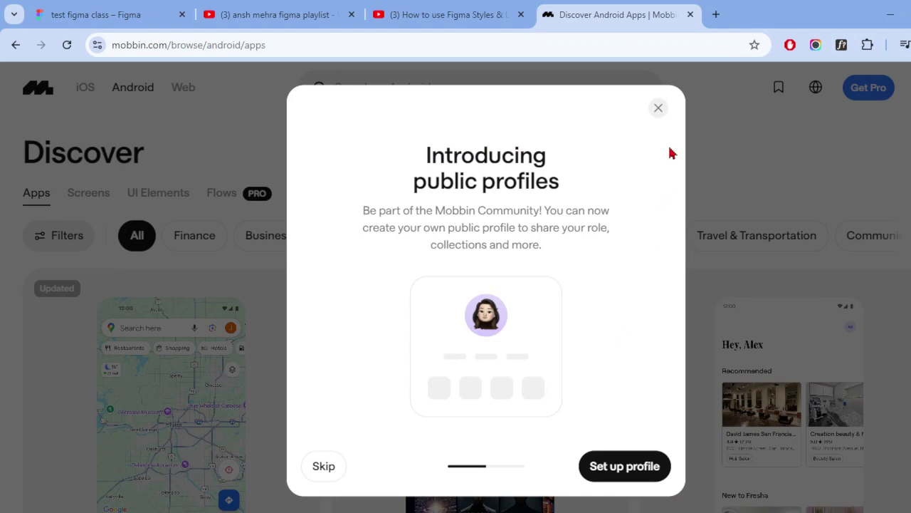
- Dismiss the public profiles introduction, filter apps to Business, and browse the list
click(659, 108)
mouse_move(268, 236)
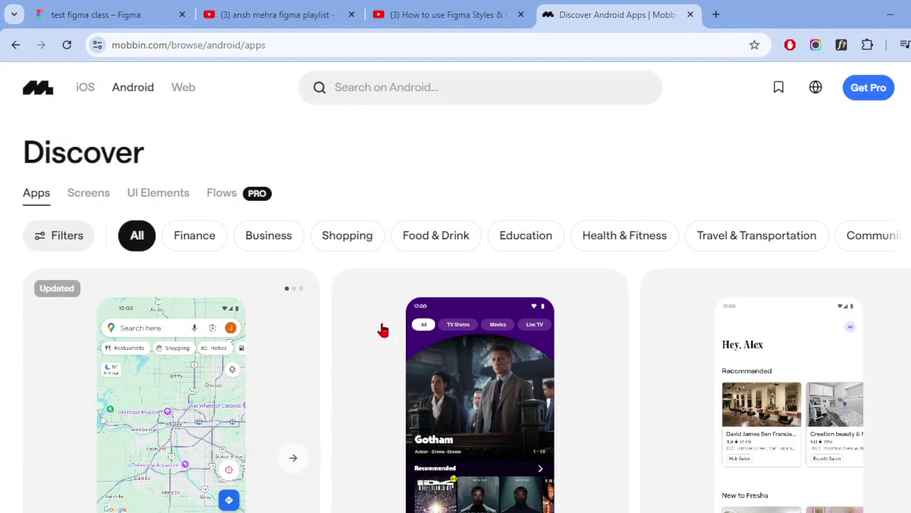
click(268, 236)
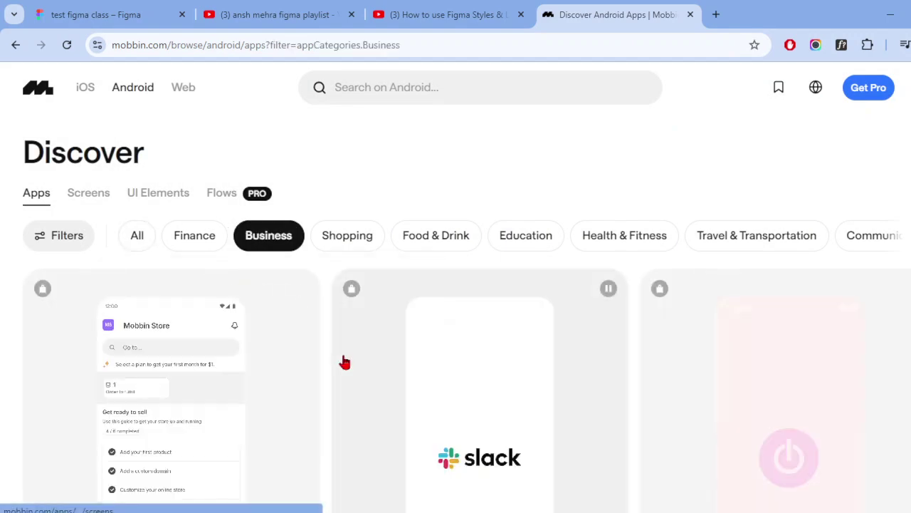
scroll(322, 354, down, 1)
scroll(321, 354, down, 2)
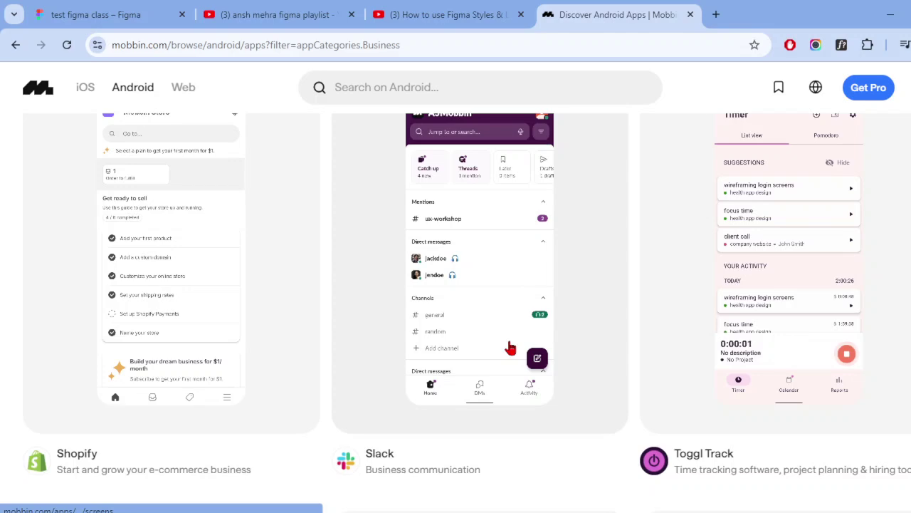
scroll(510, 348, up, 3)
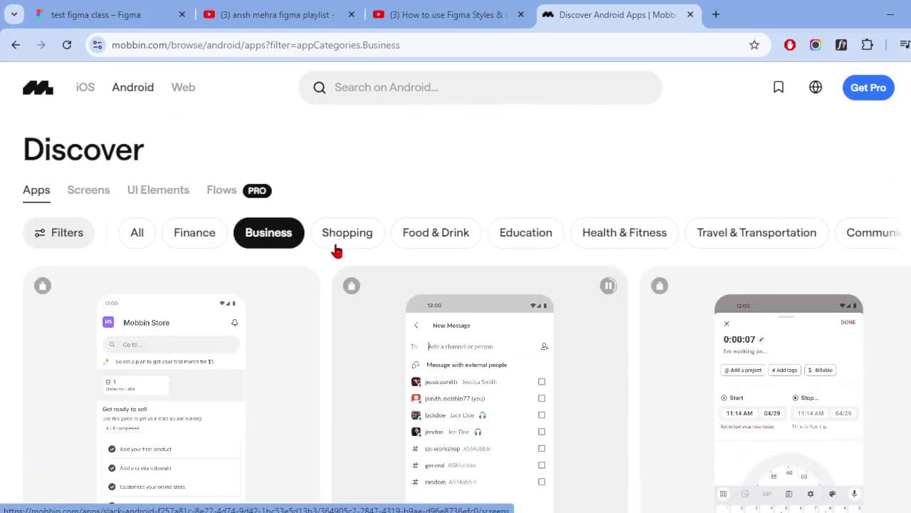
scroll(189, 382, down, 3)
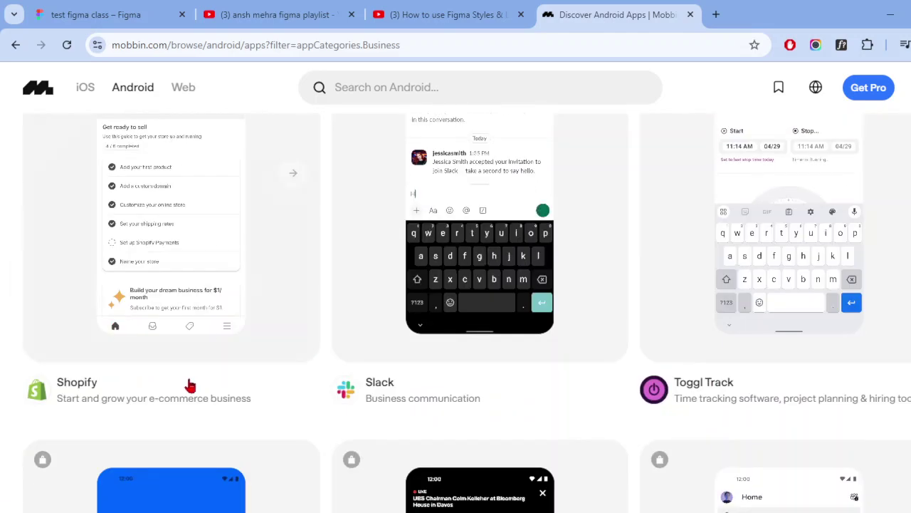
scroll(48, 449, down, 3)
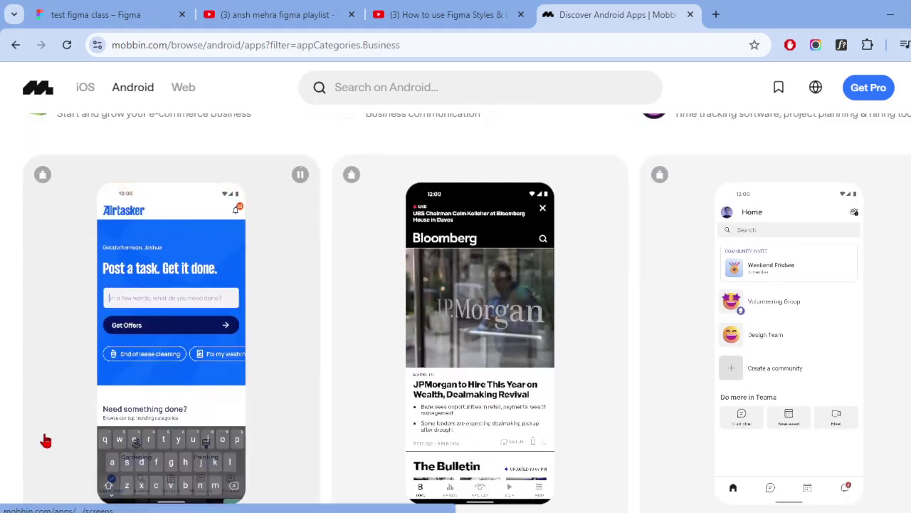
scroll(336, 336, down, 4)
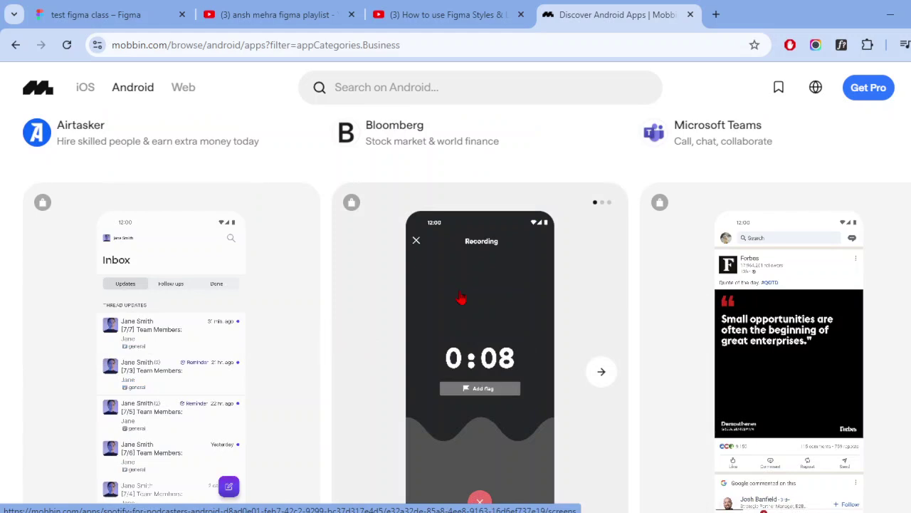
scroll(463, 300, down, 1)
scroll(461, 299, down, 1)
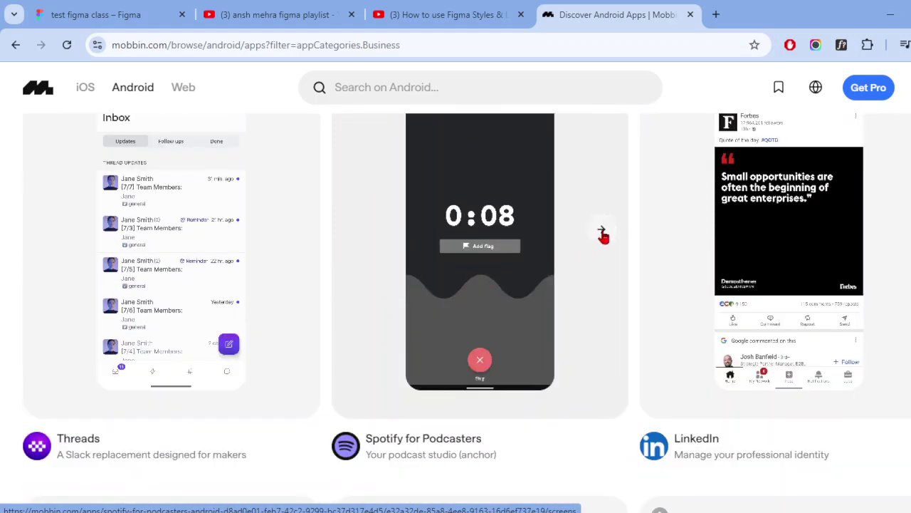
- Open the Spotify for Podcasters app page and scroll through its screens
click(603, 233)
click(505, 212)
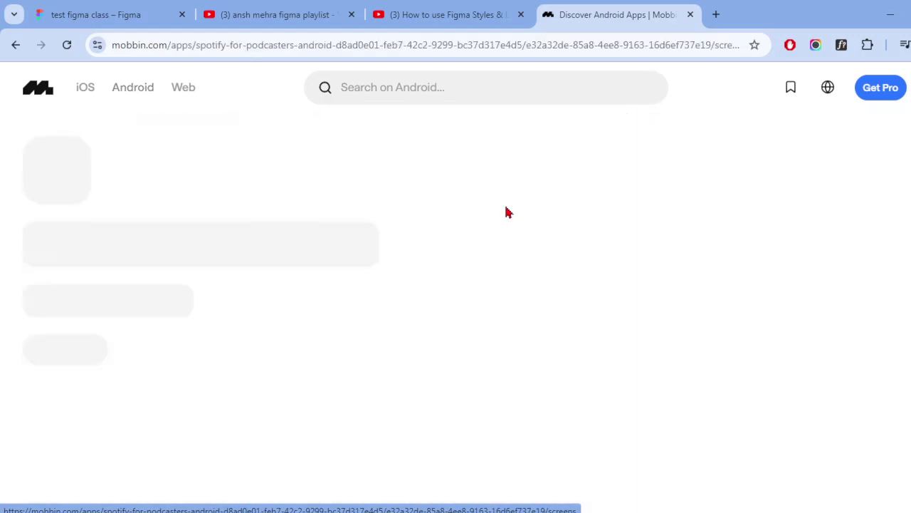
scroll(370, 302, down, 5)
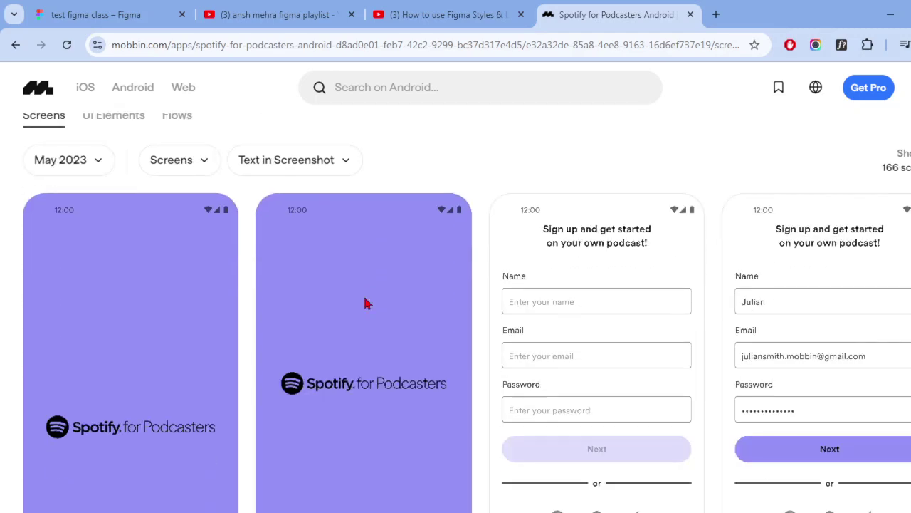
scroll(367, 301, down, 2)
mouse_move(819, 306)
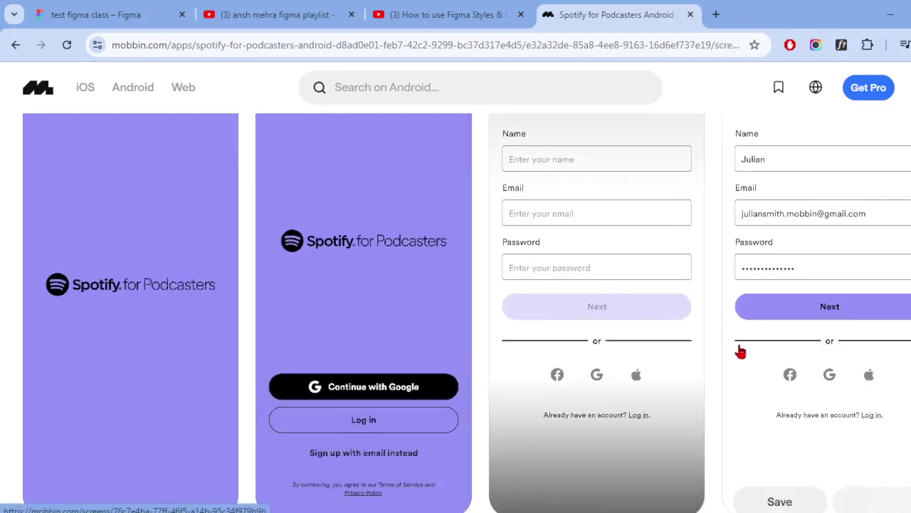
scroll(390, 282, down, 3)
scroll(417, 299, down, 2)
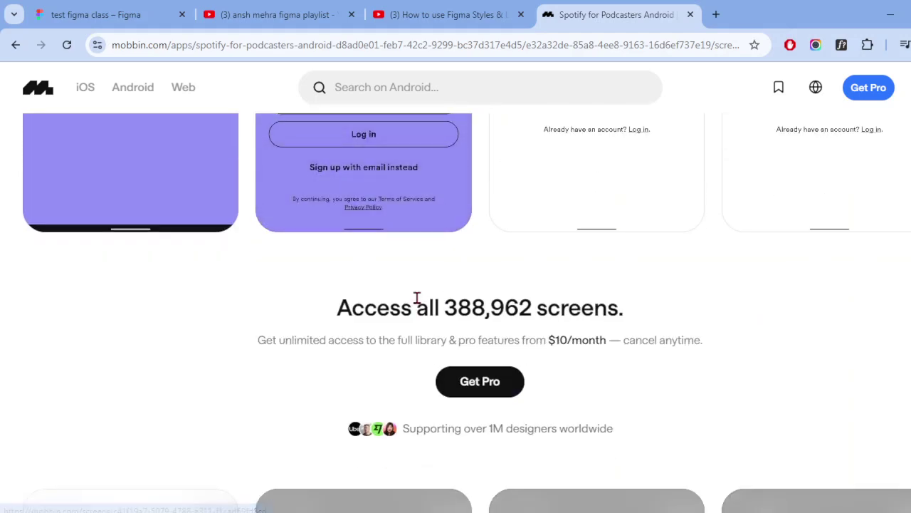
scroll(418, 305, down, 2)
scroll(430, 313, up, 1)
scroll(442, 306, up, 5)
scroll(452, 303, up, 4)
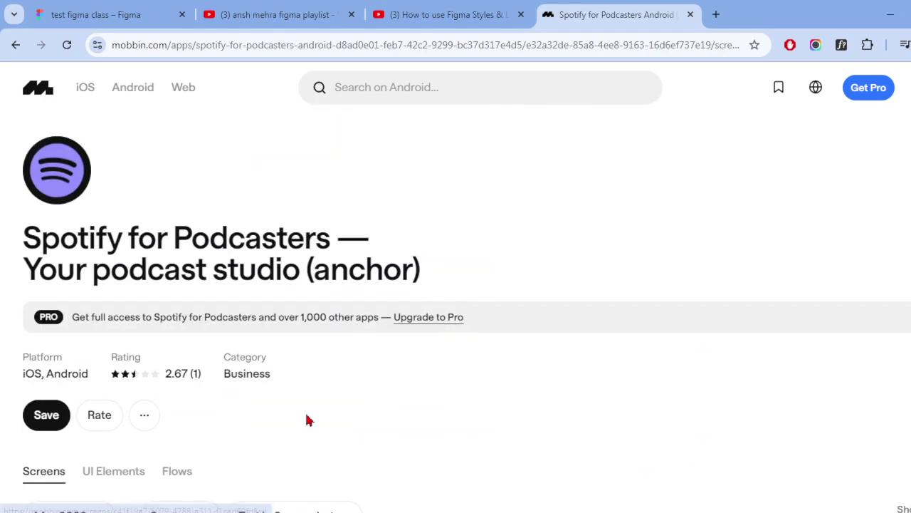
scroll(307, 419, down, 3)
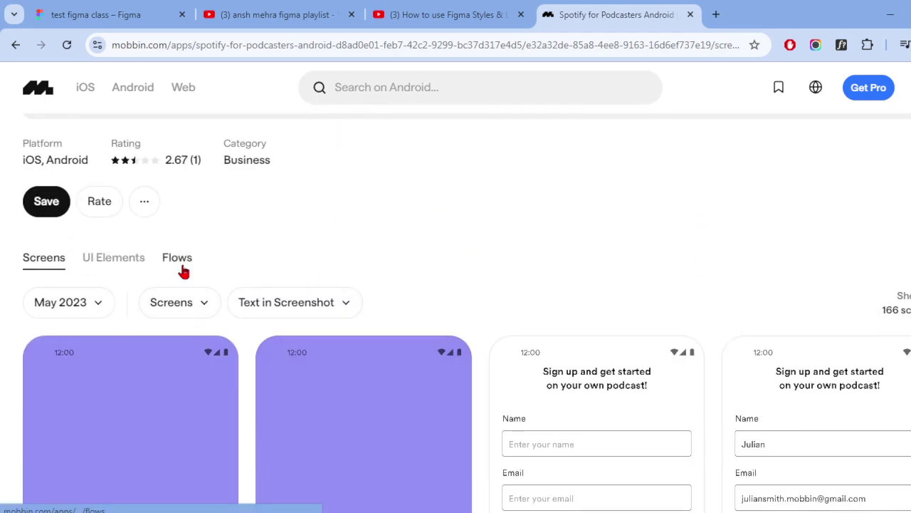
- Open the screen category filter list and browse through the categories
click(210, 302)
scroll(244, 192, down, 2)
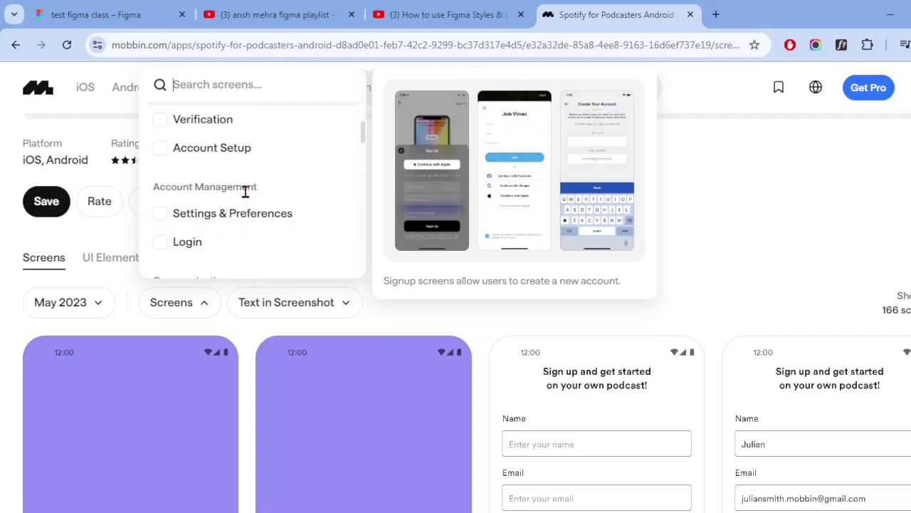
scroll(248, 188, down, 2)
scroll(235, 177, down, 2)
scroll(233, 178, down, 1)
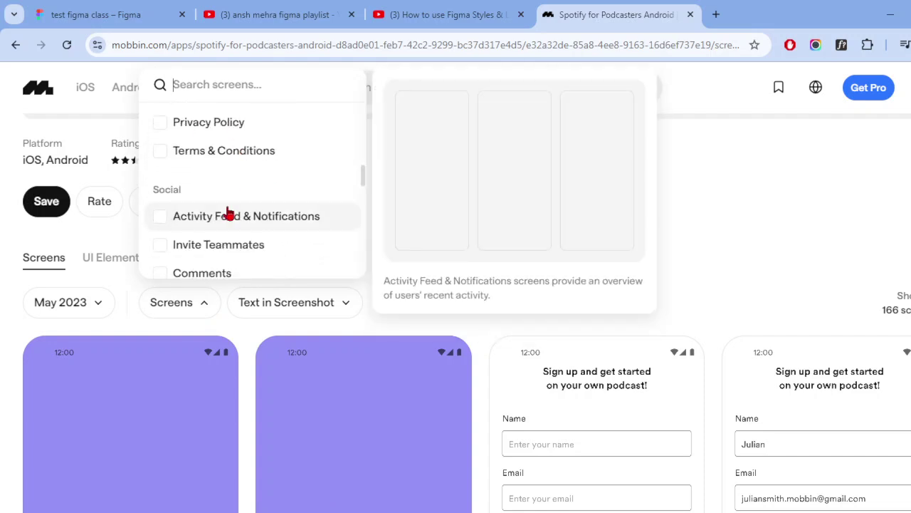
scroll(227, 206, down, 3)
scroll(220, 192, down, 1)
scroll(218, 191, down, 2)
scroll(213, 195, down, 3)
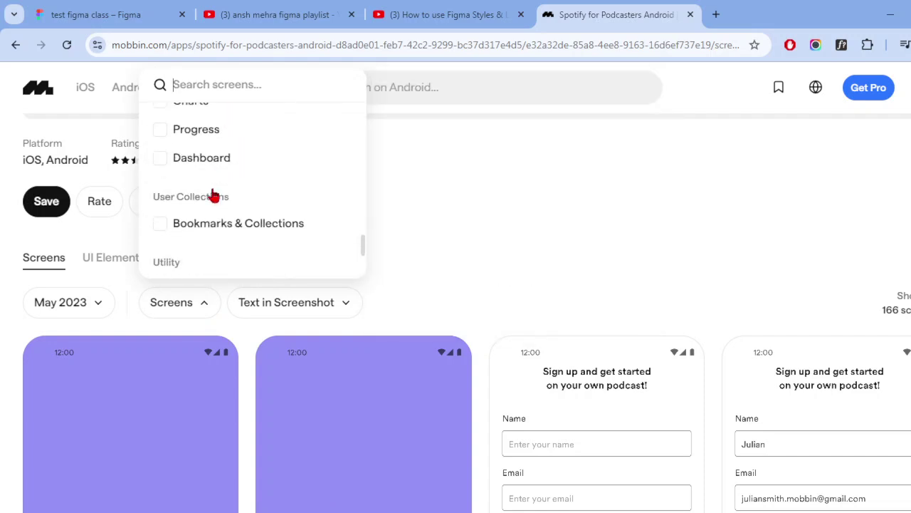
scroll(214, 195, down, 3)
scroll(214, 195, down, 1)
scroll(214, 193, up, 5)
scroll(213, 194, up, 5)
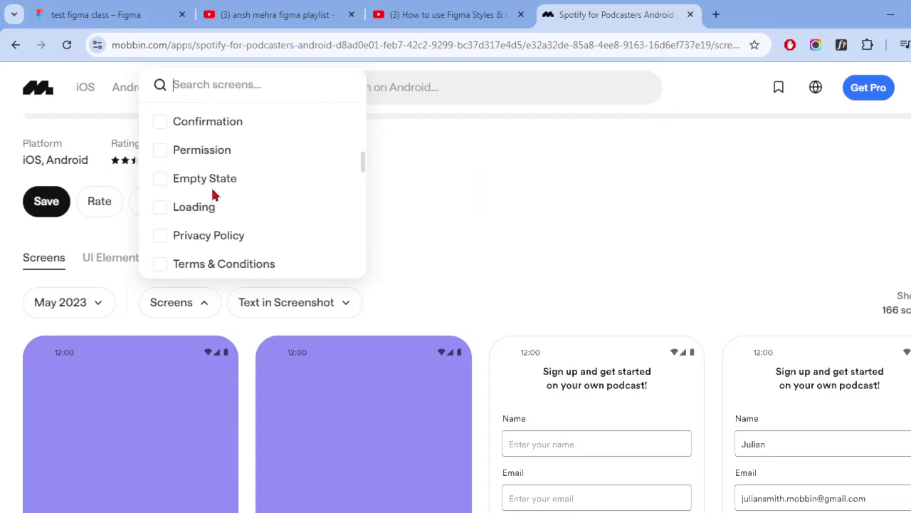
scroll(214, 194, up, 5)
scroll(214, 196, up, 1)
scroll(214, 194, down, 2)
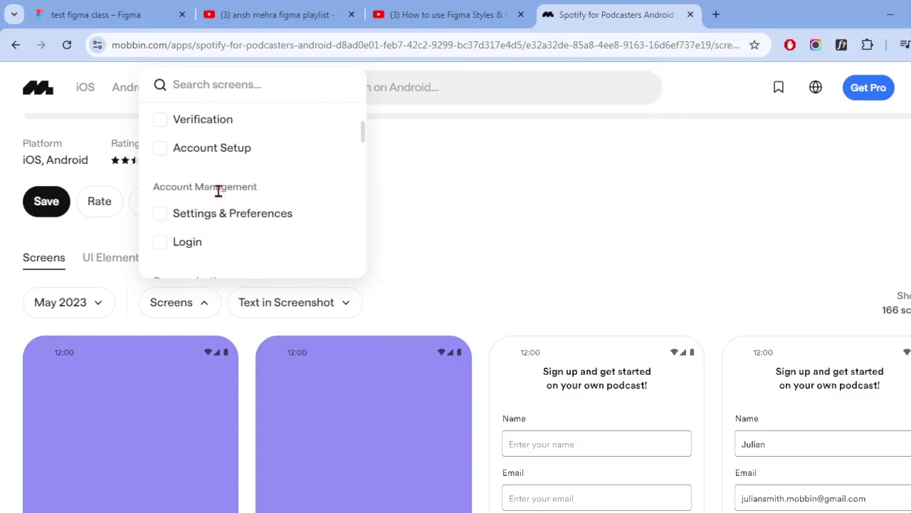
scroll(242, 185, down, 1)
scroll(246, 192, down, 2)
scroll(235, 186, down, 1)
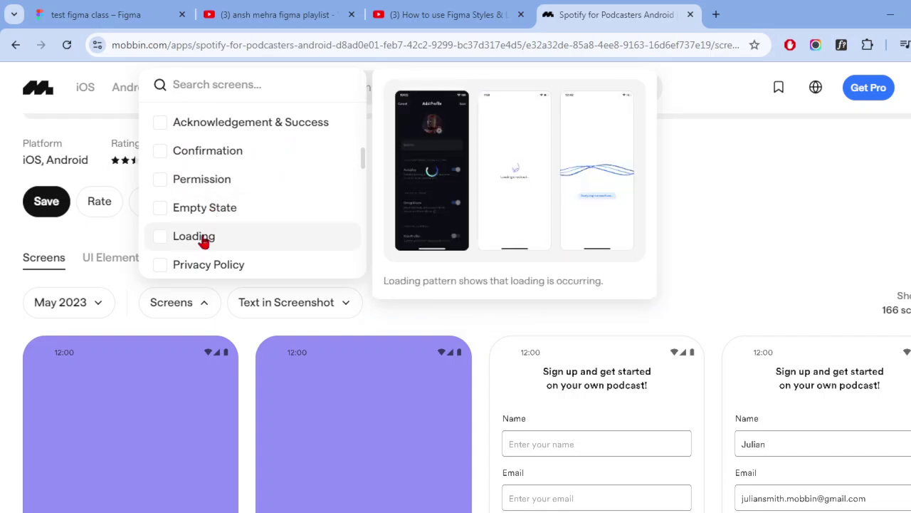
scroll(205, 267, down, 2)
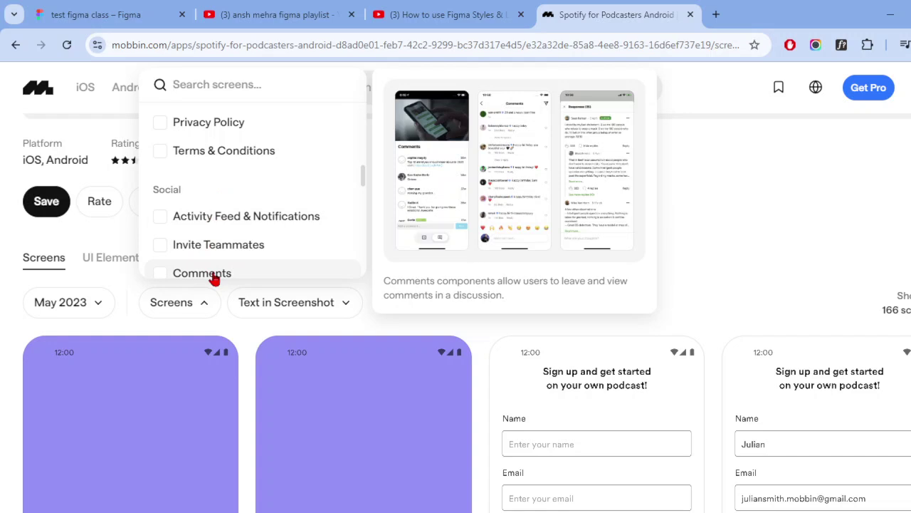
scroll(217, 228, down, 1)
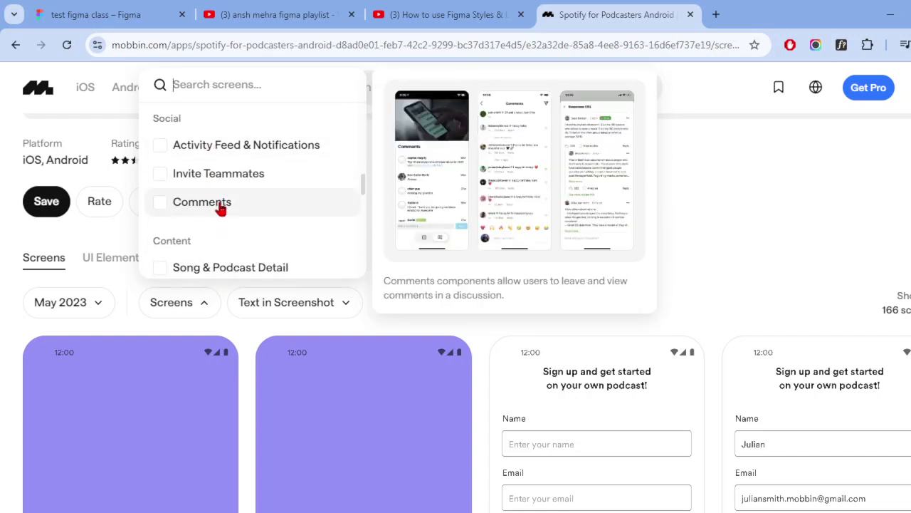
scroll(232, 274, down, 2)
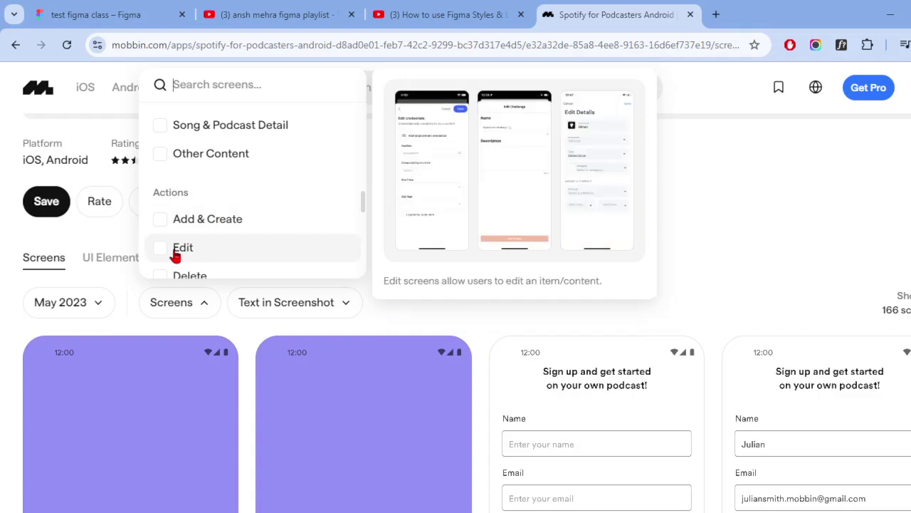
scroll(197, 268, down, 2)
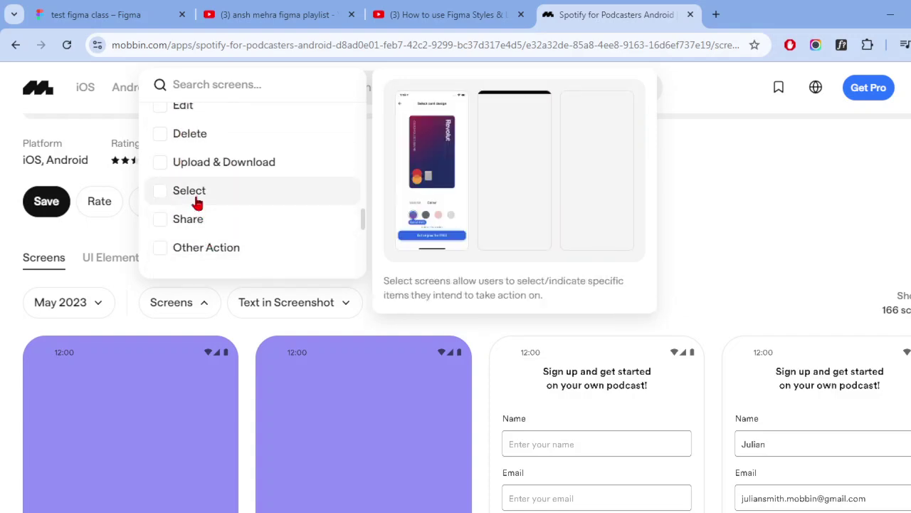
scroll(207, 242, down, 3)
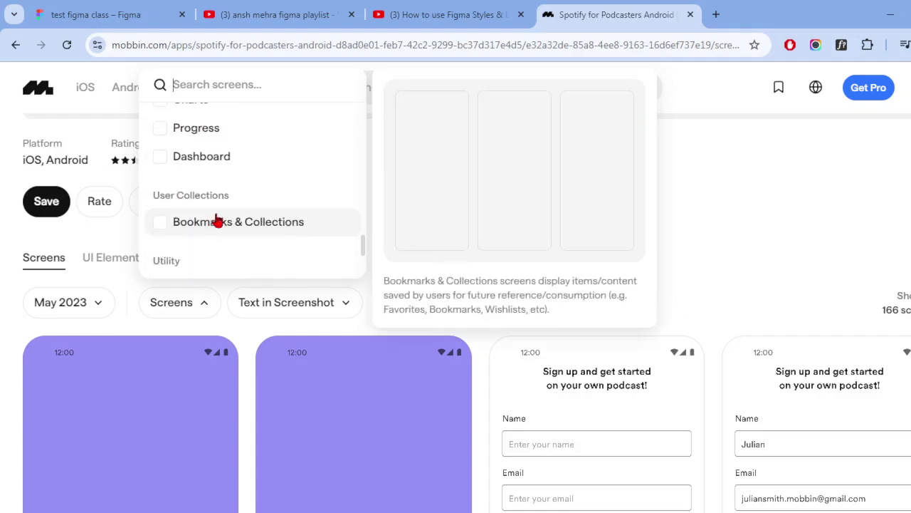
- Filter the screens to Dashboard and dismiss the Pro upgrade offer
click(221, 163)
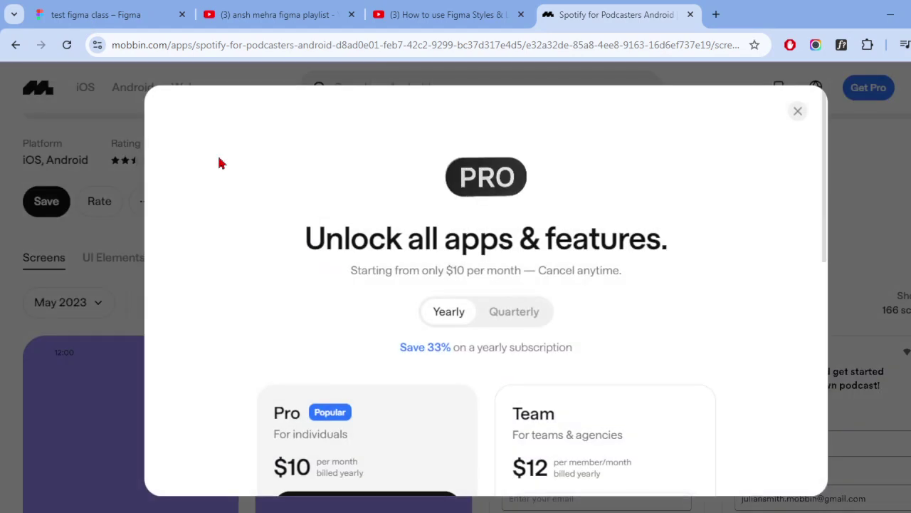
click(803, 111)
scroll(371, 246, down, 3)
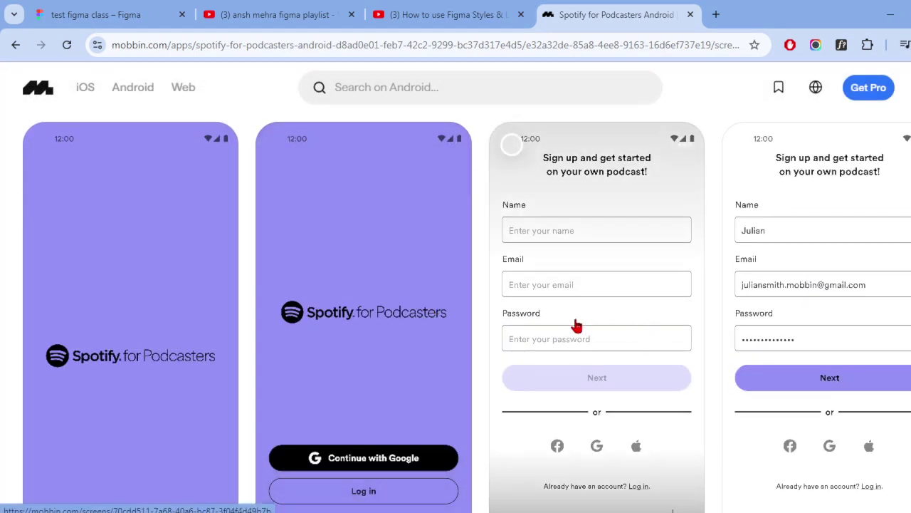
scroll(605, 321, down, 5)
scroll(621, 230, up, 3)
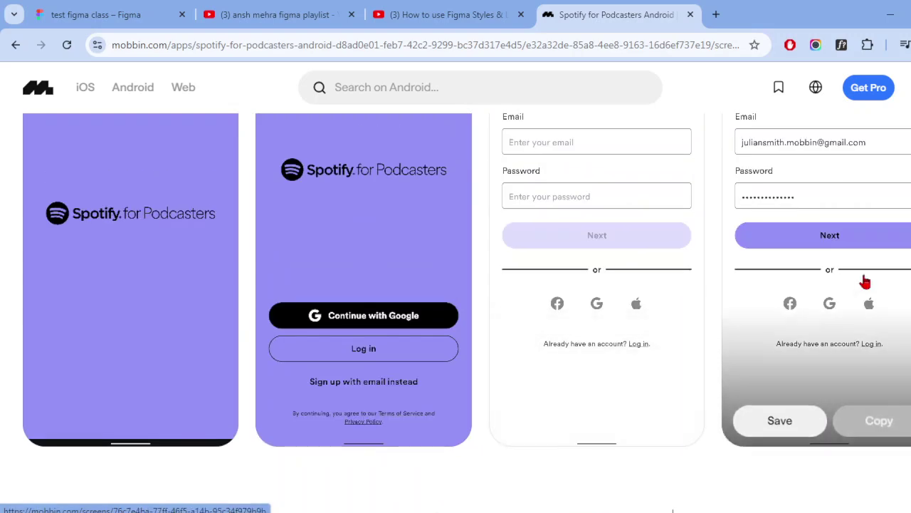
- Return to the Business app list, open Whatnot's screens page and scroll through it
click(16, 45)
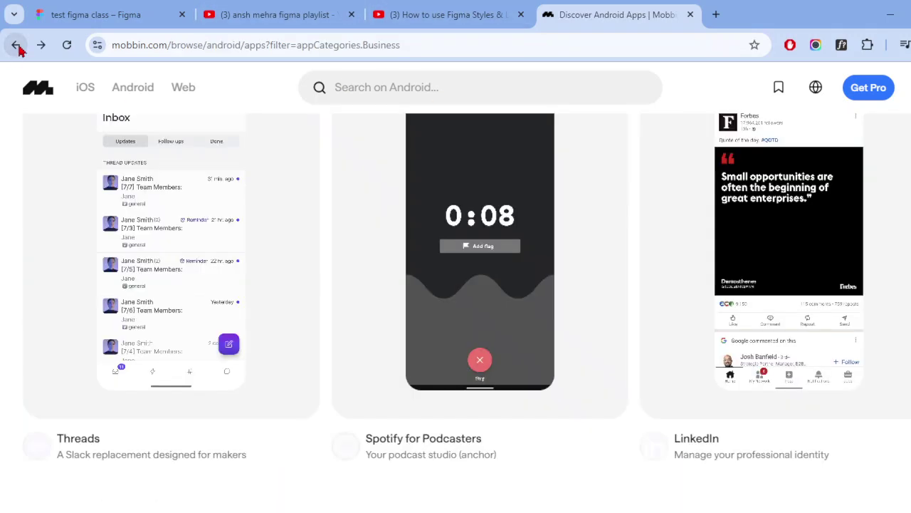
scroll(563, 321, down, 4)
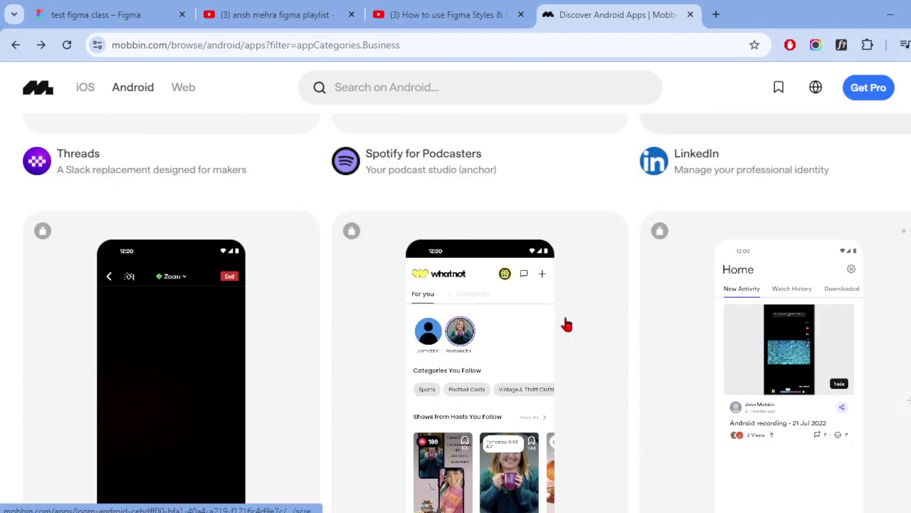
scroll(513, 319, down, 2)
click(500, 248)
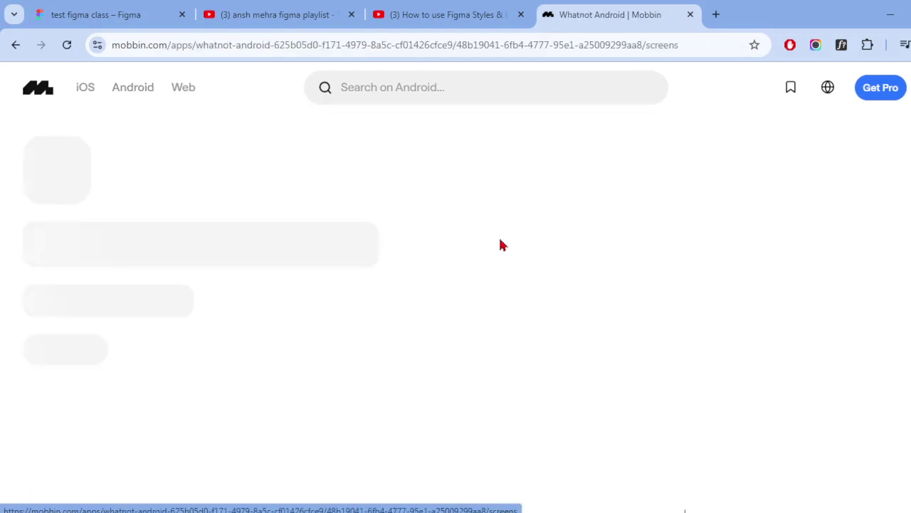
scroll(448, 254, down, 5)
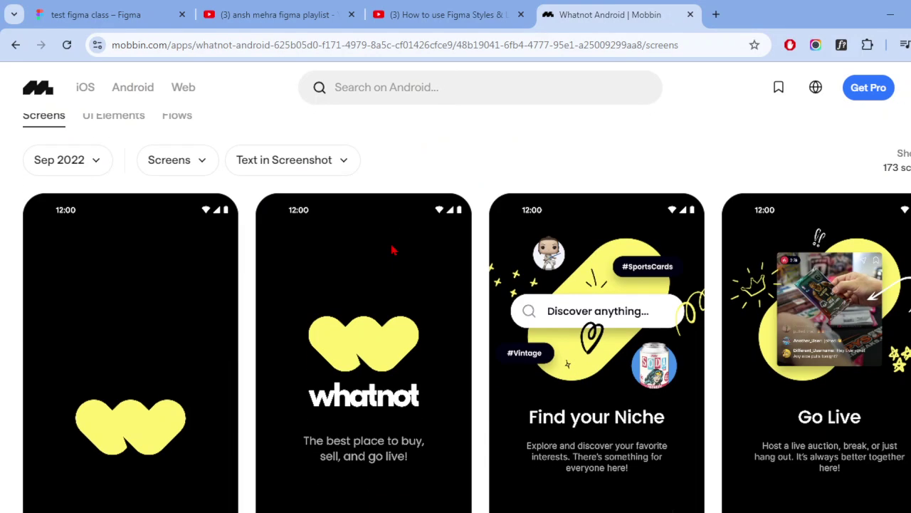
scroll(393, 250, down, 1)
scroll(392, 250, down, 1)
scroll(392, 250, down, 2)
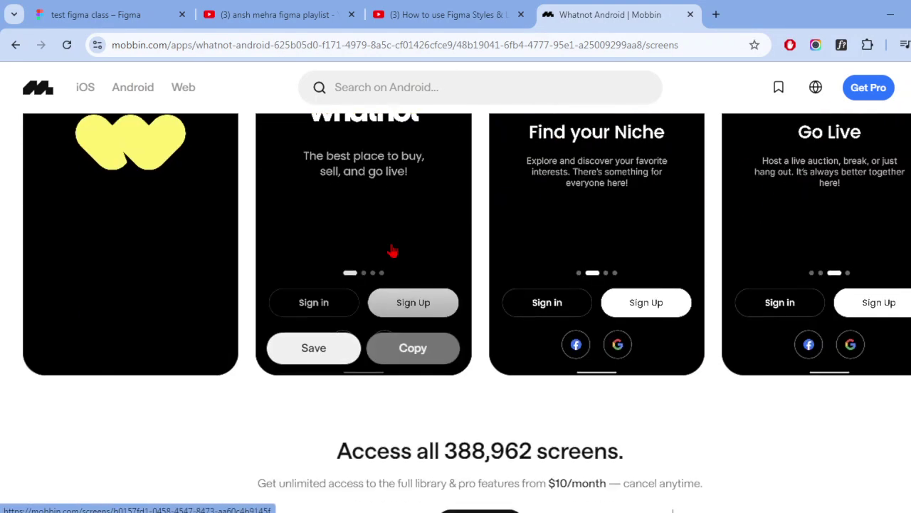
scroll(393, 250, down, 4)
scroll(391, 249, up, 8)
scroll(389, 247, up, 3)
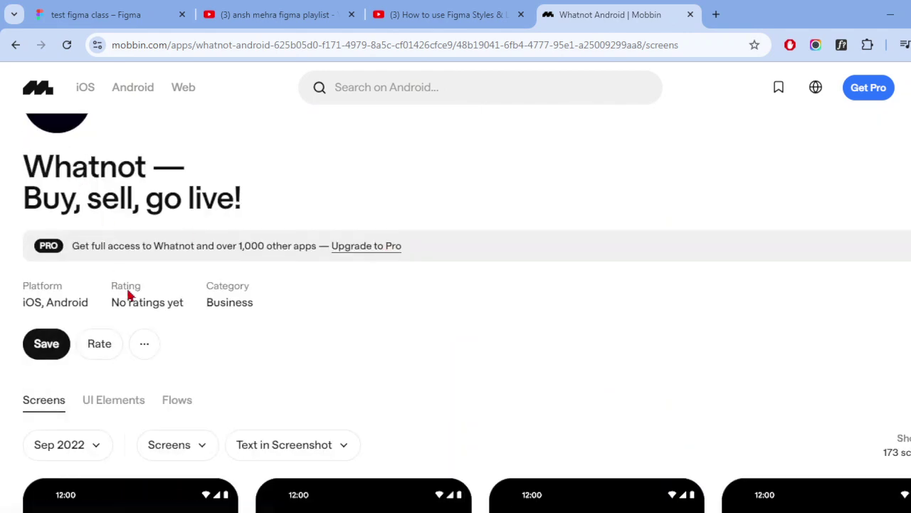
- Open Whatnot's screen category filter list and browse the categories
click(187, 444)
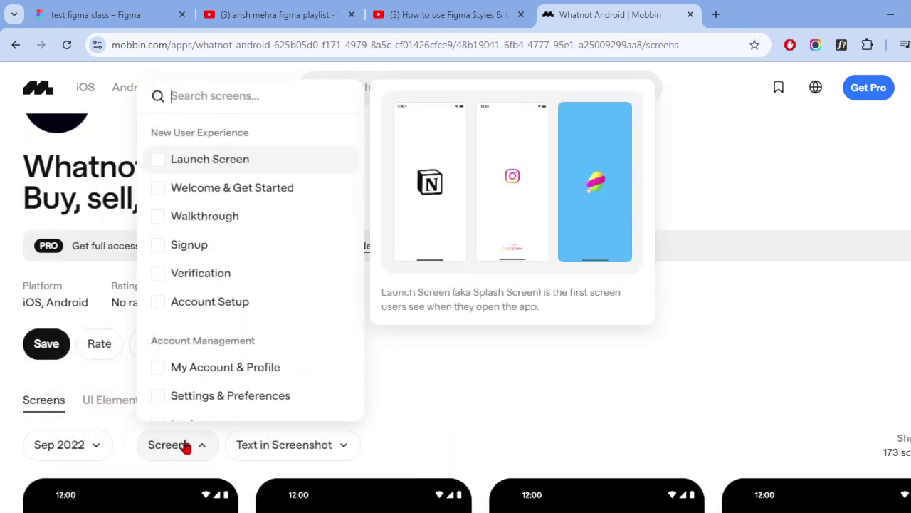
scroll(239, 259, down, 3)
scroll(234, 159, down, 1)
scroll(234, 158, down, 1)
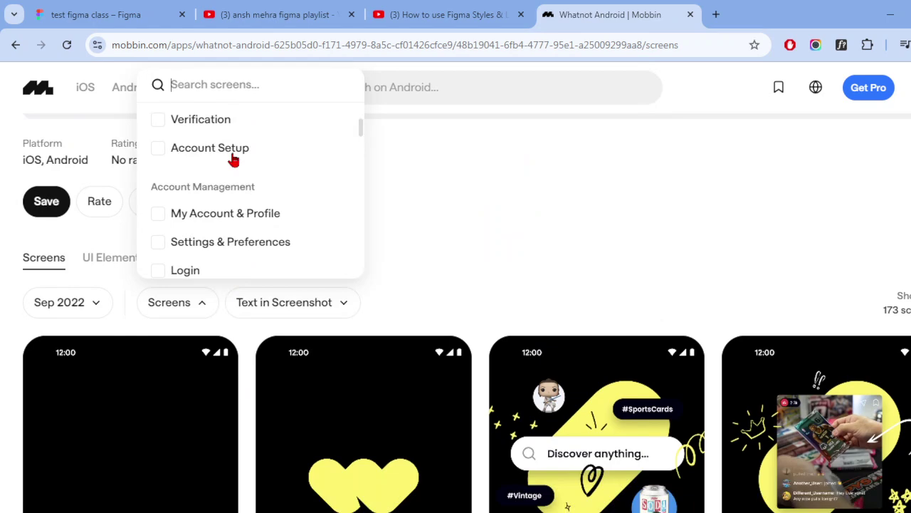
scroll(234, 158, down, 1)
scroll(233, 159, down, 2)
scroll(233, 158, down, 2)
scroll(233, 158, down, 2)
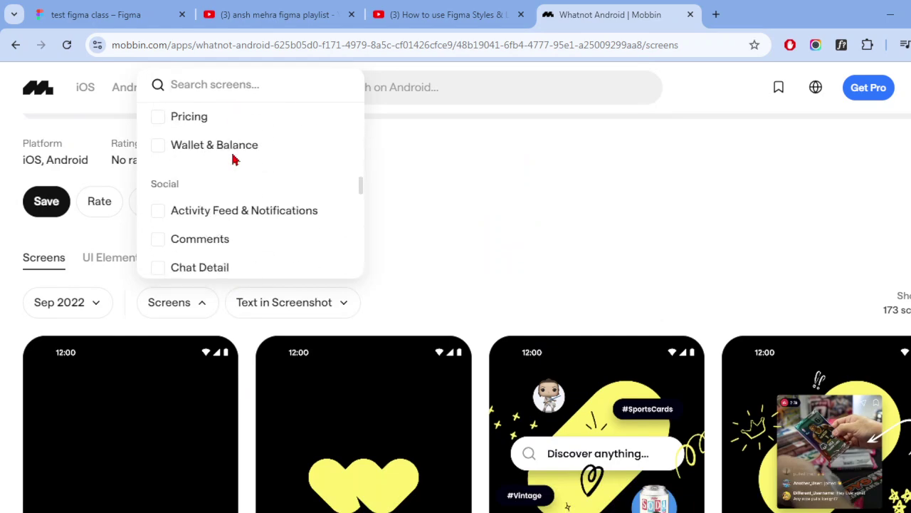
scroll(234, 158, down, 3)
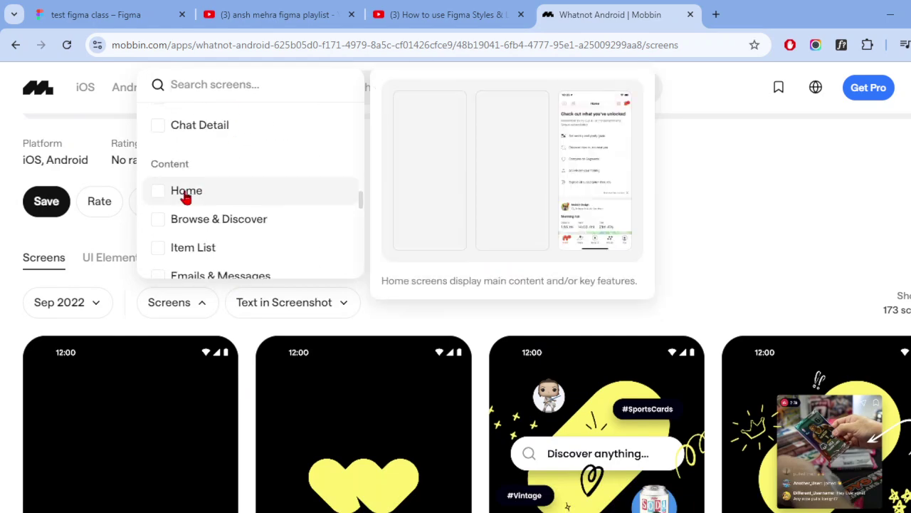
- Filter Whatnot's screens to Home and dismiss the Pro upgrade offer
click(188, 197)
scroll(590, 267, down, 10)
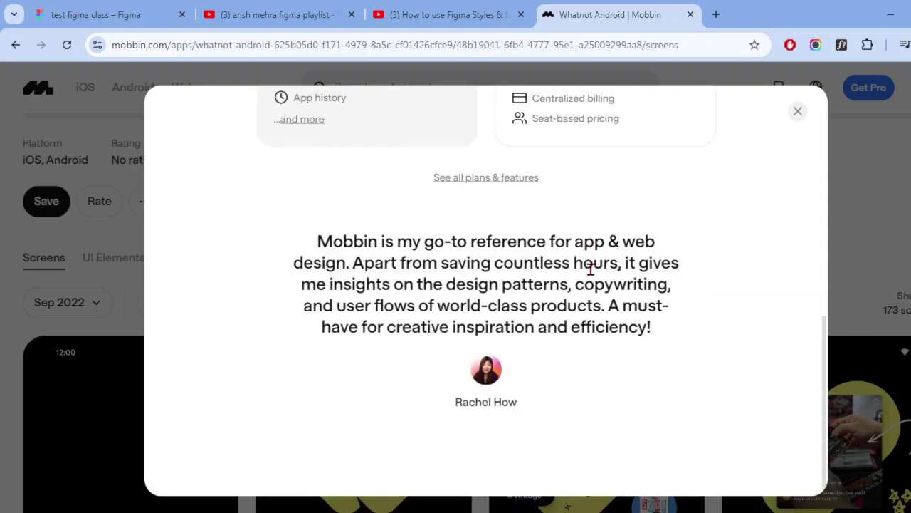
click(800, 113)
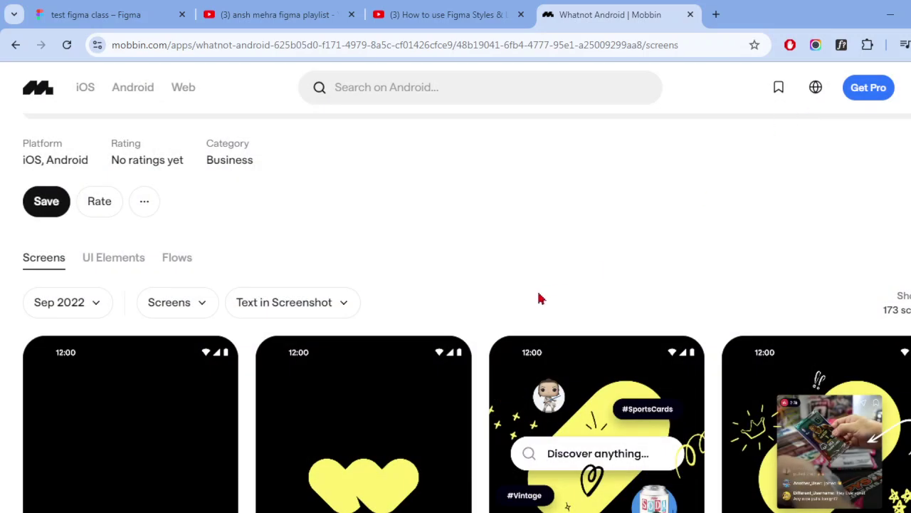
scroll(539, 300, down, 3)
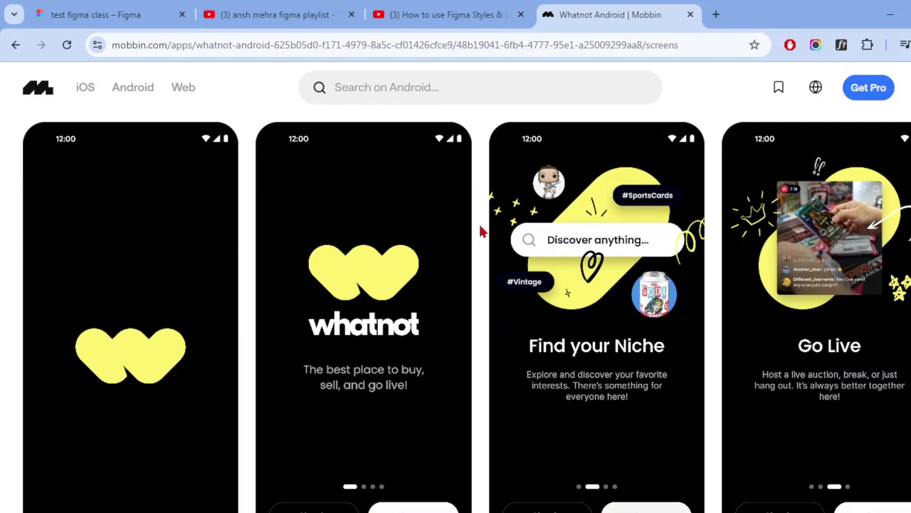
- Go back to the Business app list, zoom it to 125%, then return to Figma
click(18, 45)
key(ctrl+plus)
key(ctrl+plus)
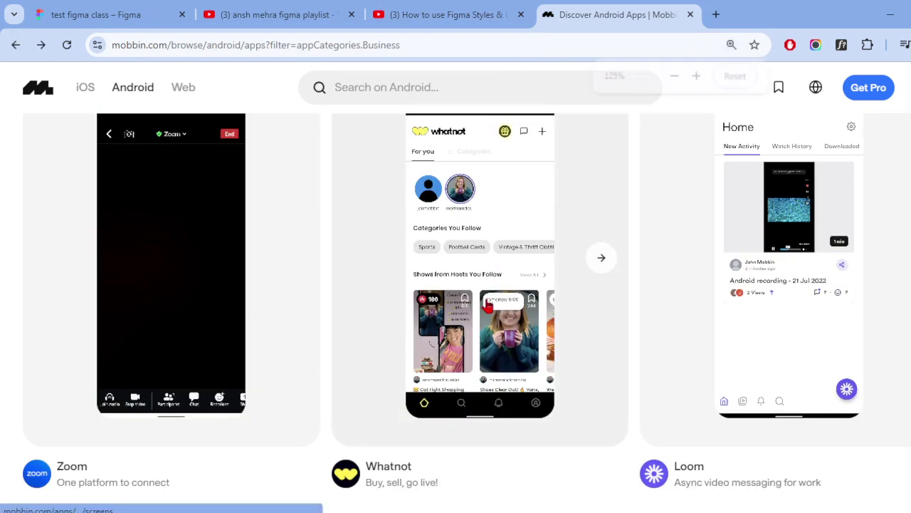
scroll(578, 266, up, 3)
scroll(578, 267, up, 2)
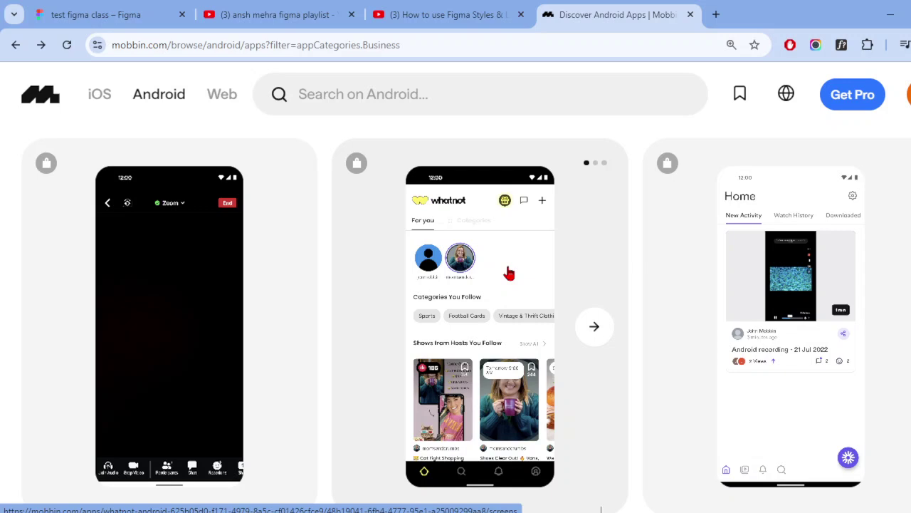
click(165, 13)
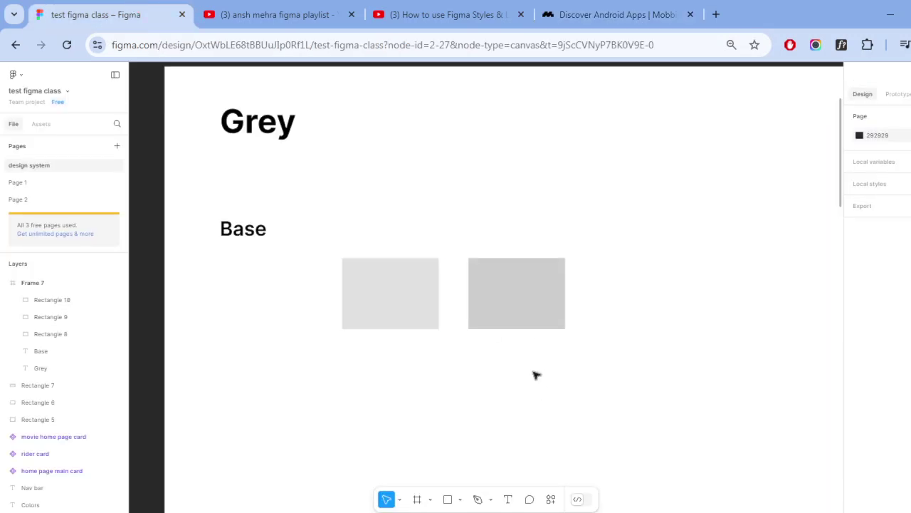
- Duplicate the Base row 80 px below and rename the copy's label to Mid
click(539, 319)
click(472, 403)
drag(218, 209, 583, 371)
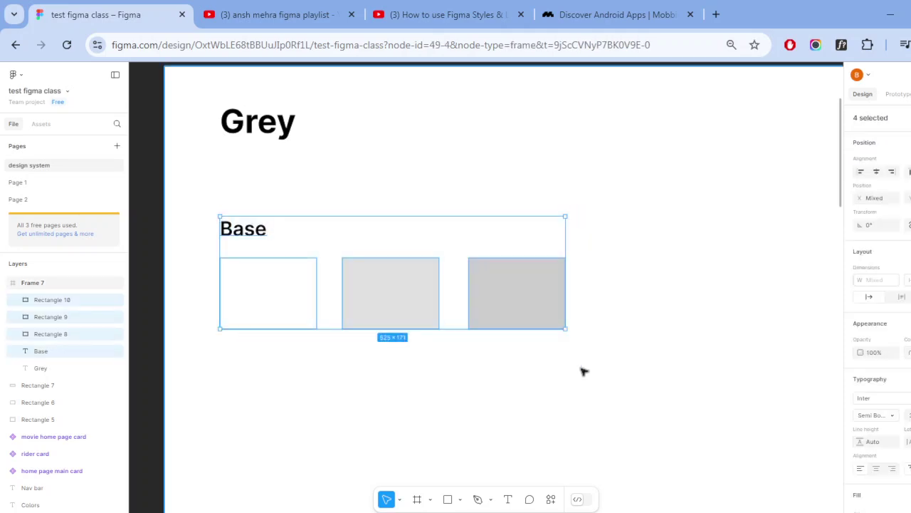
drag(456, 381, 466, 252)
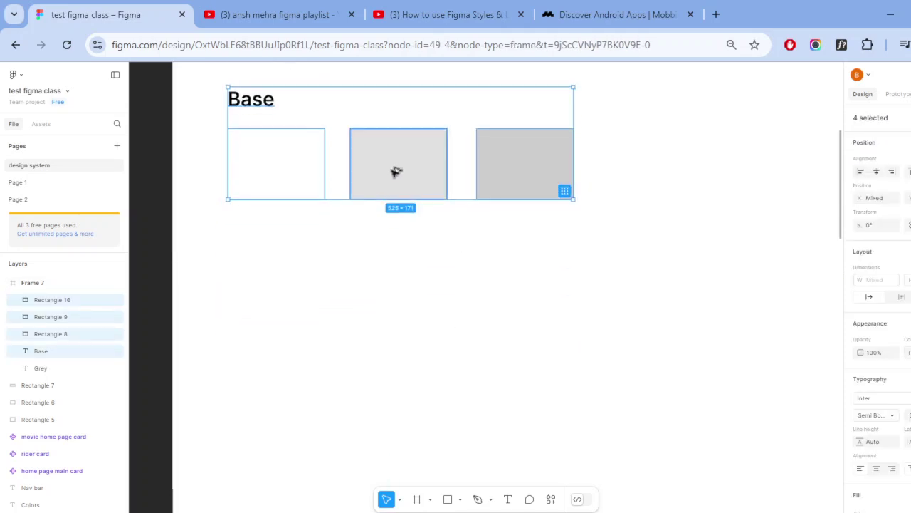
drag(397, 171, 396, 330)
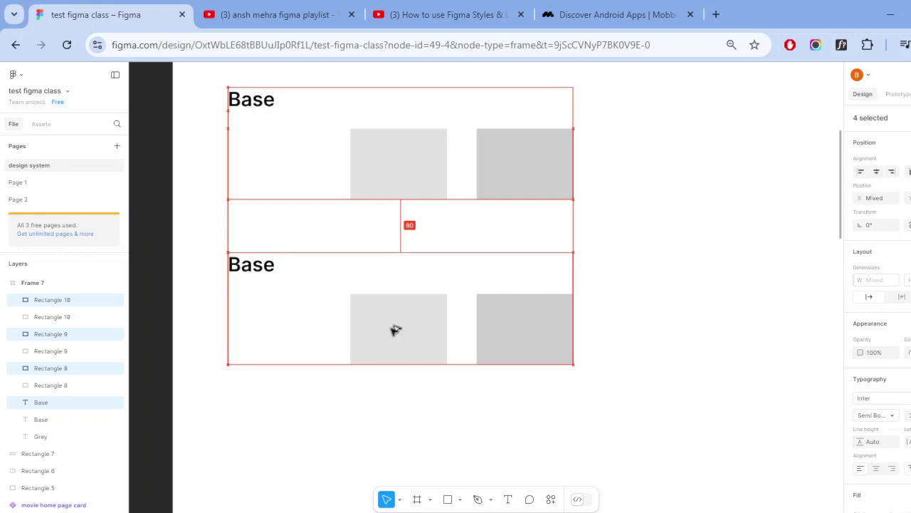
click(383, 419)
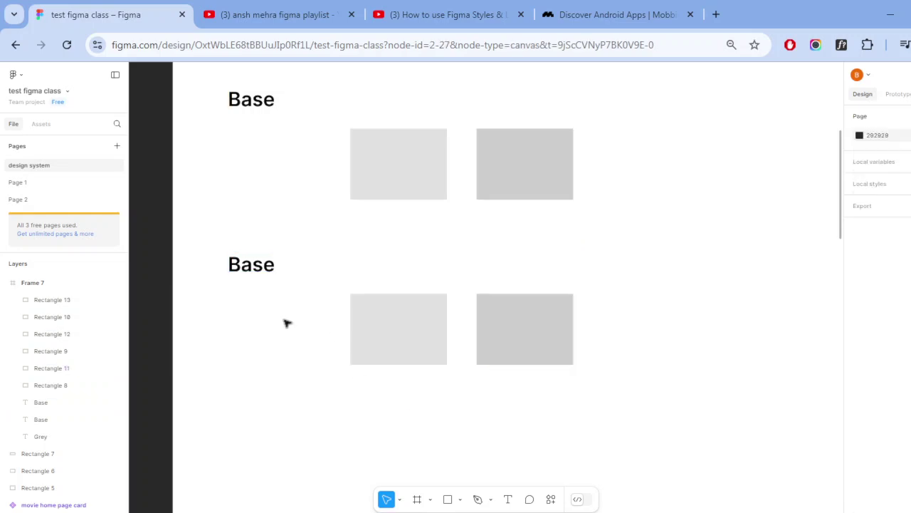
double_click(259, 270)
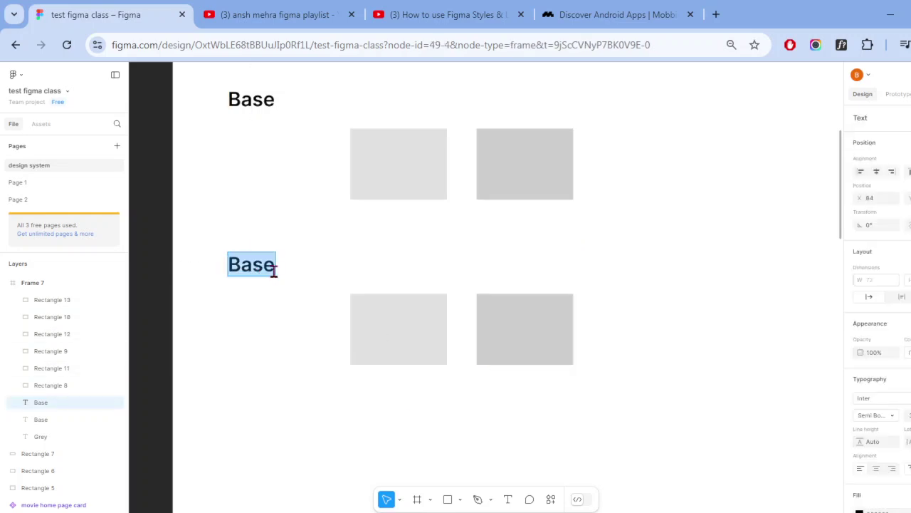
text(Mid)
key(Escape)
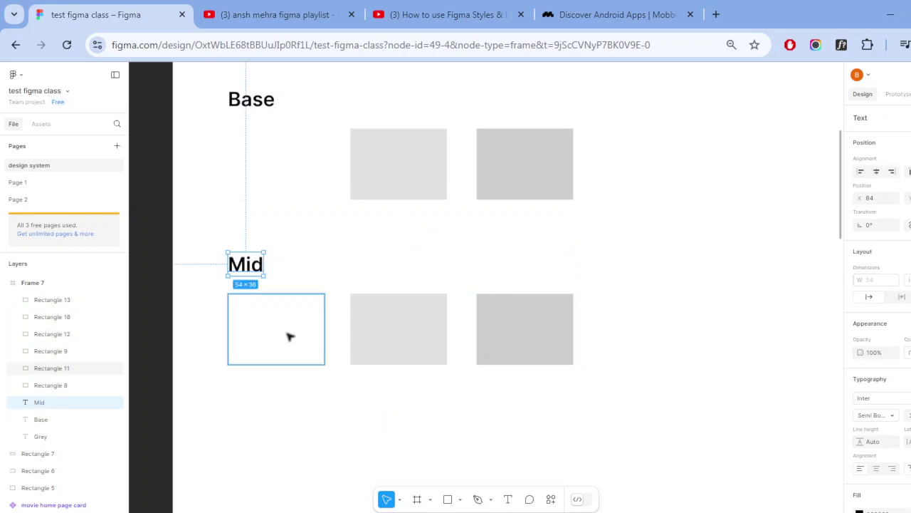
- Recolour the left Mid swatch grey, first CDCDCD then C3C3C3
click(290, 337)
click(520, 179)
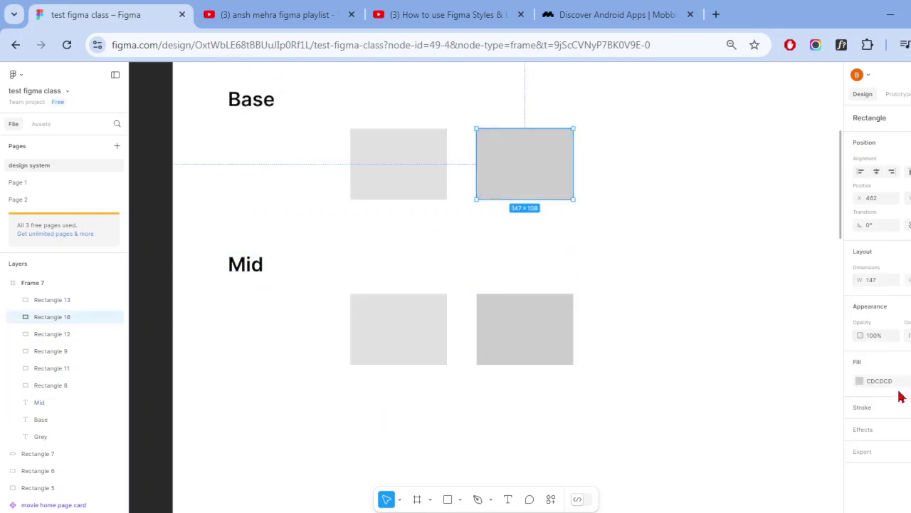
click(290, 343)
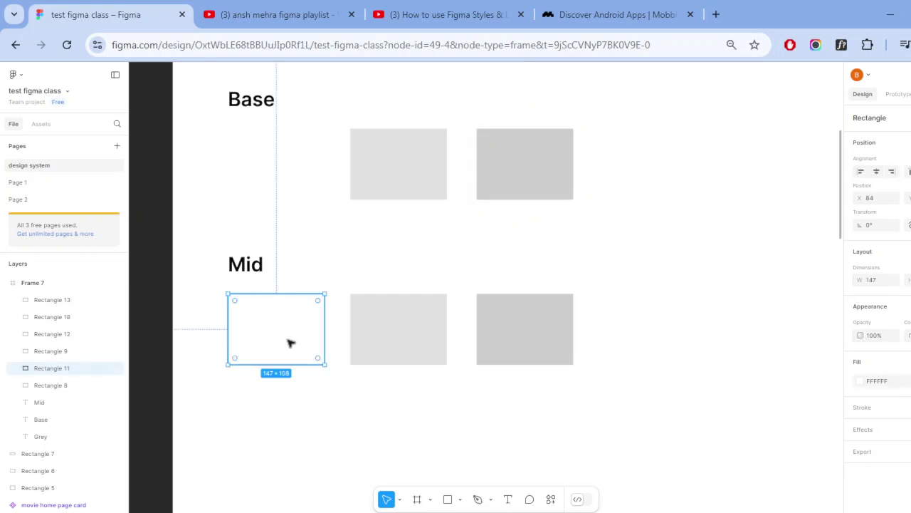
click(881, 381)
text(CDCDCD)
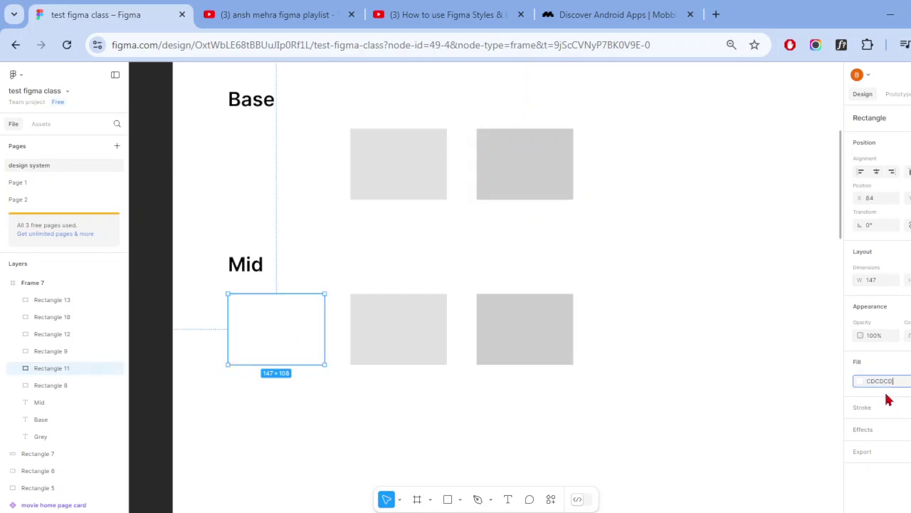
key(Return)
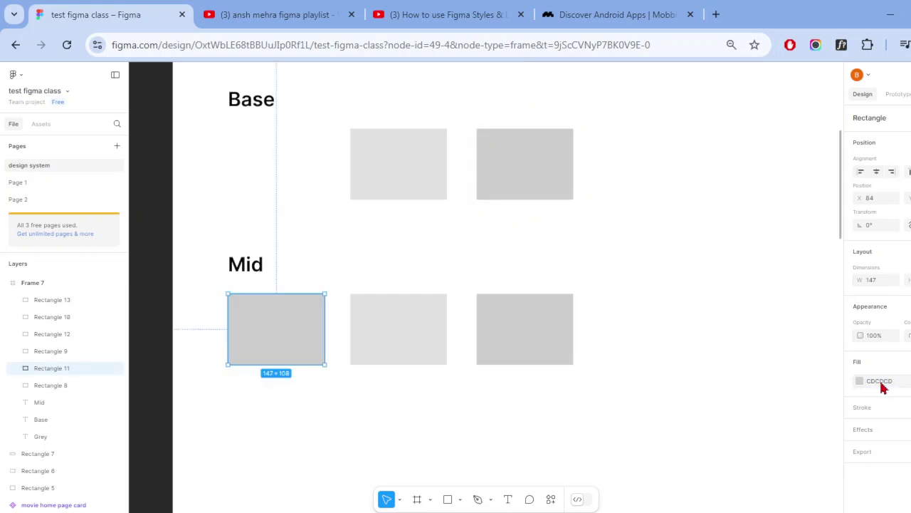
click(882, 383)
text(C3C3C3)
key(Return)
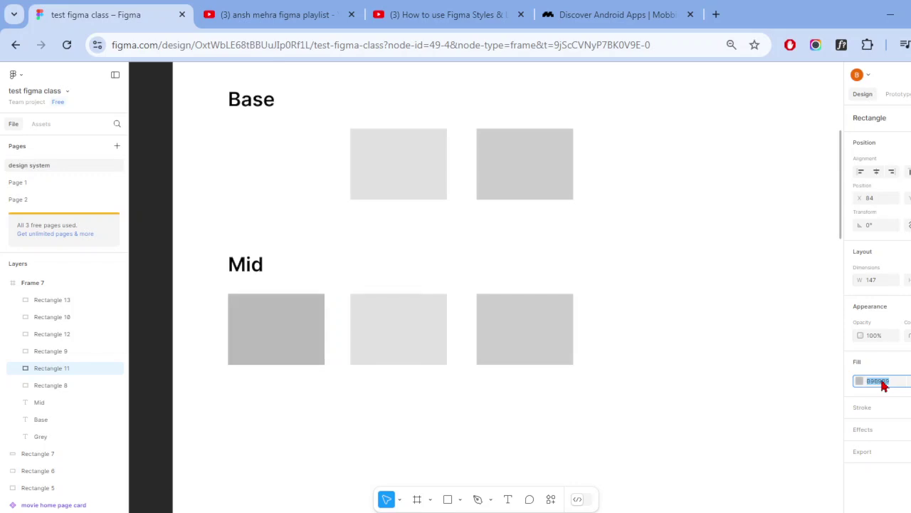
- Delete the middle and right Mid swatches, leaving only the left grey one
click(410, 354)
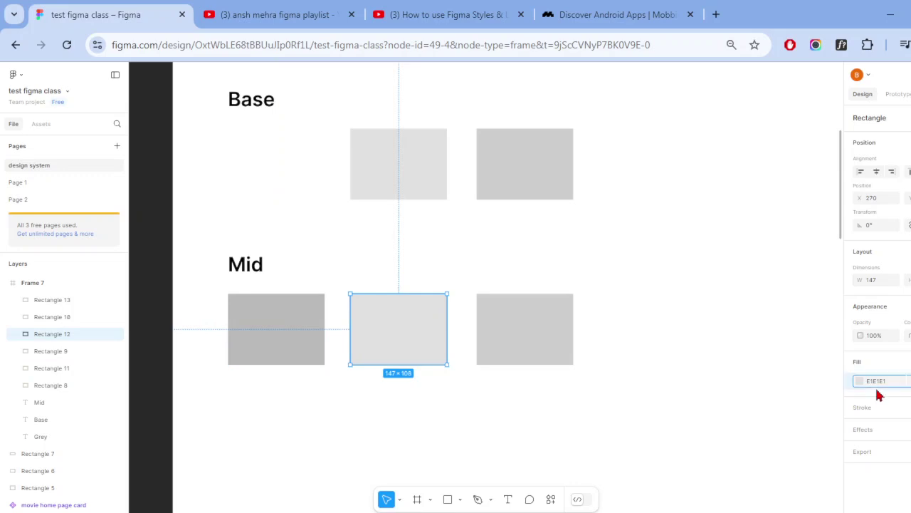
click(276, 348)
click(371, 345)
key(Delete)
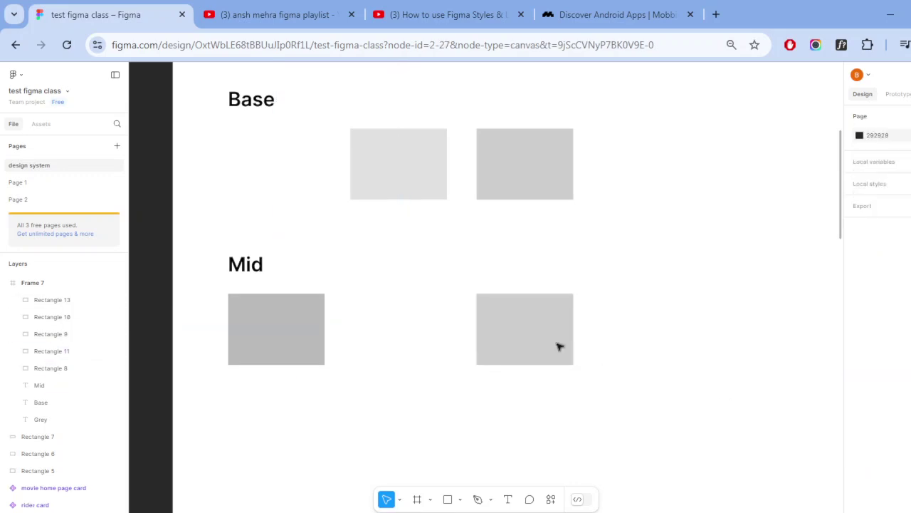
click(557, 346)
key(Delete)
click(240, 342)
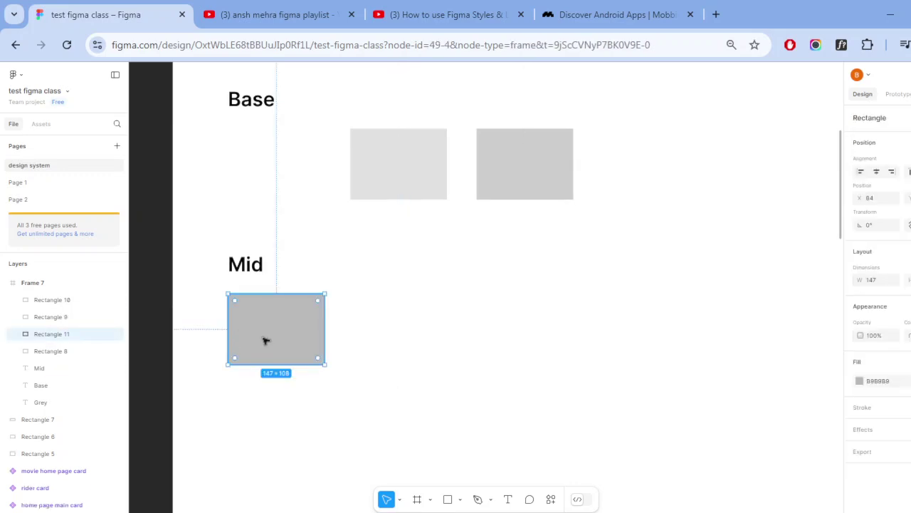
- Duplicate the grey swatch twice to the right, filling the copies A5A5A5 and 919191
drag(273, 339, 396, 335)
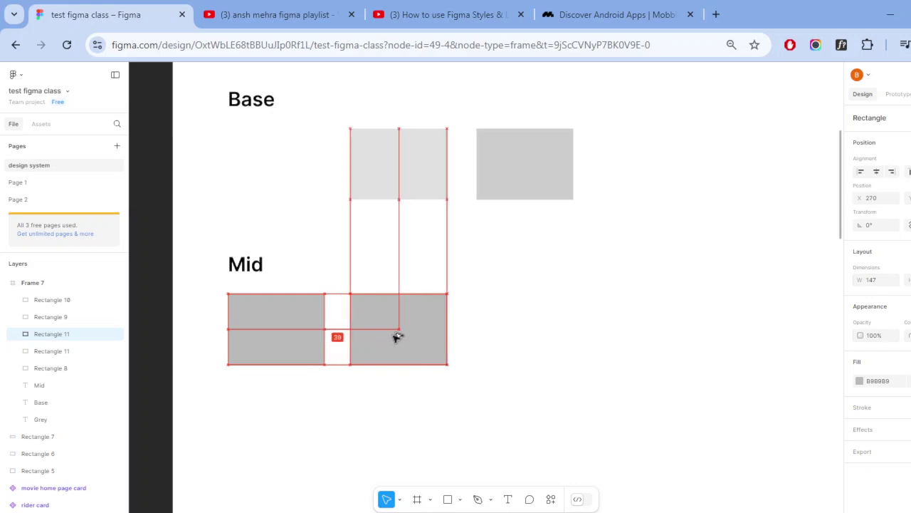
click(888, 383)
text(A5A5A5)
key(Return)
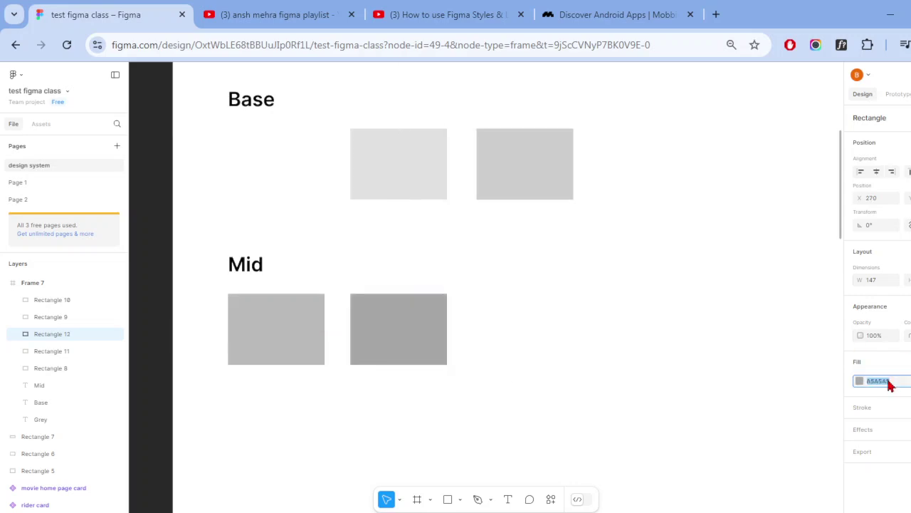
drag(411, 345, 535, 336)
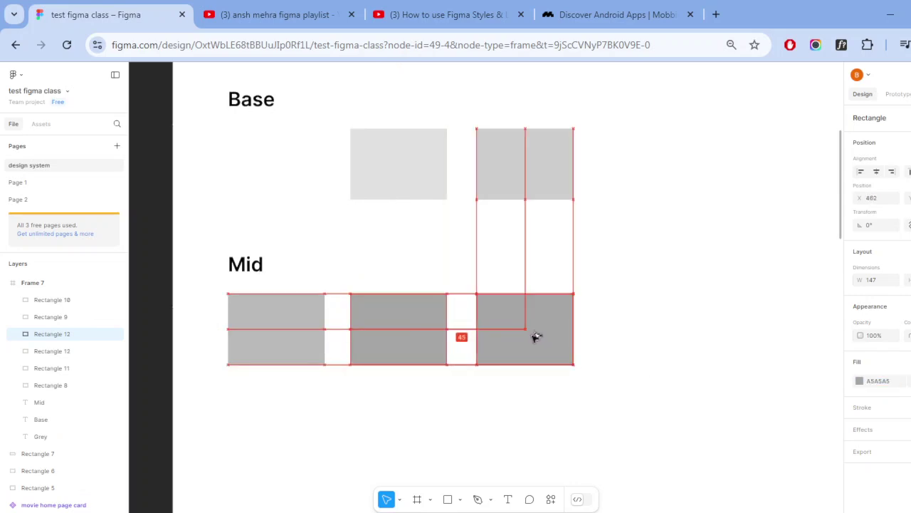
drag(535, 335, 534, 335)
click(875, 381)
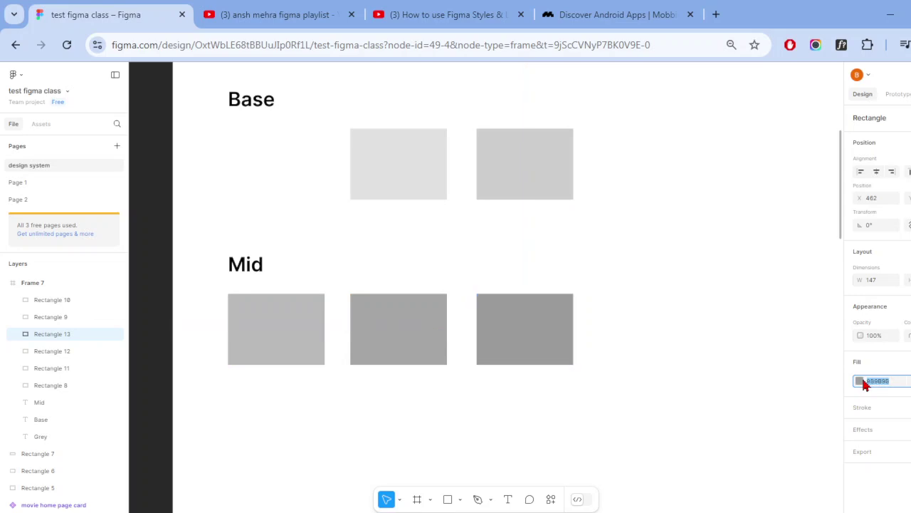
text(919191)
key(Return)
- Review the Mid row, checking the 919191 value and comparing the three swatches
click(746, 390)
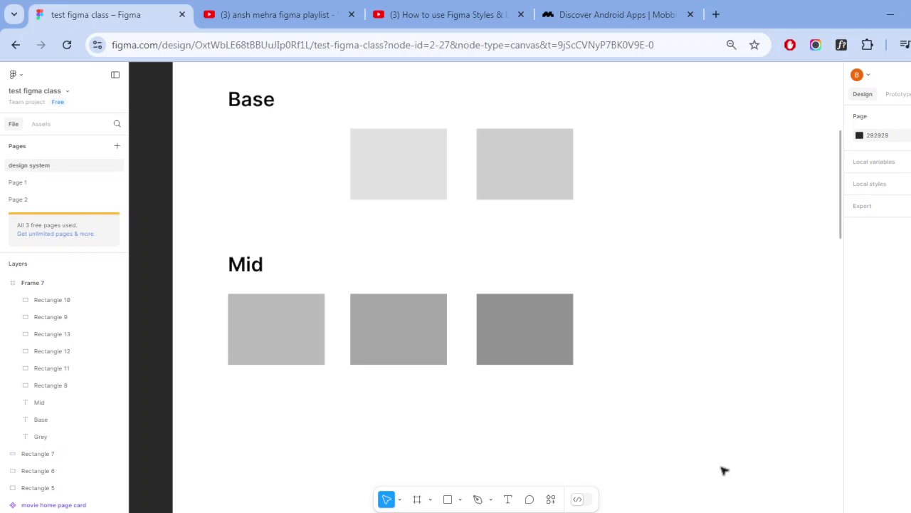
click(549, 346)
click(876, 383)
double_click(874, 381)
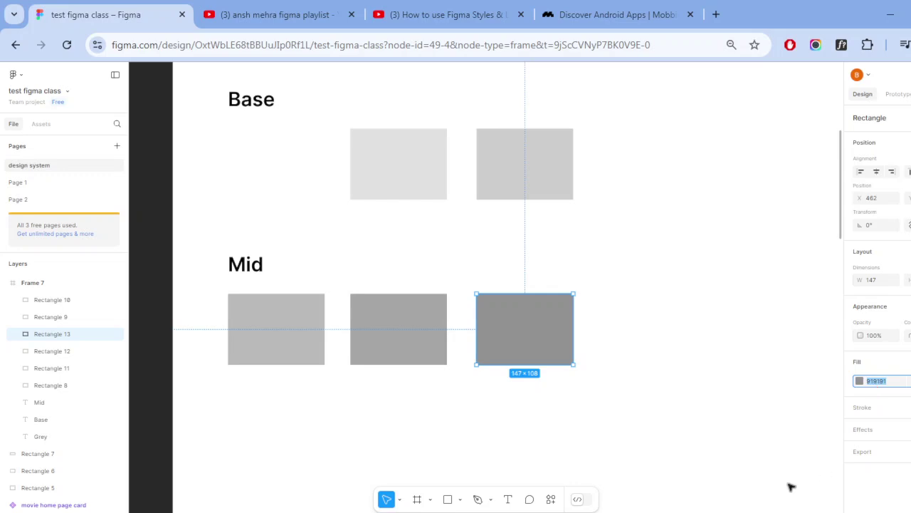
click(643, 374)
click(565, 339)
click(441, 341)
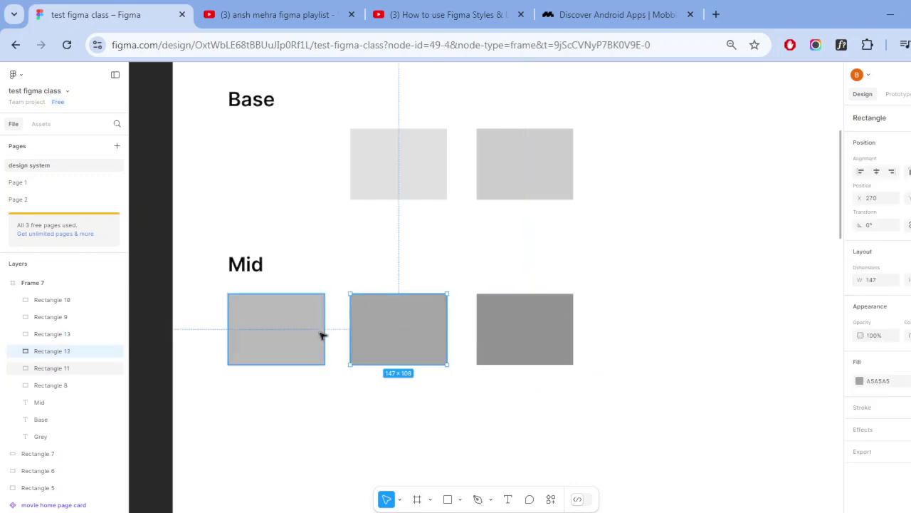
click(321, 335)
click(454, 334)
click(398, 334)
click(255, 349)
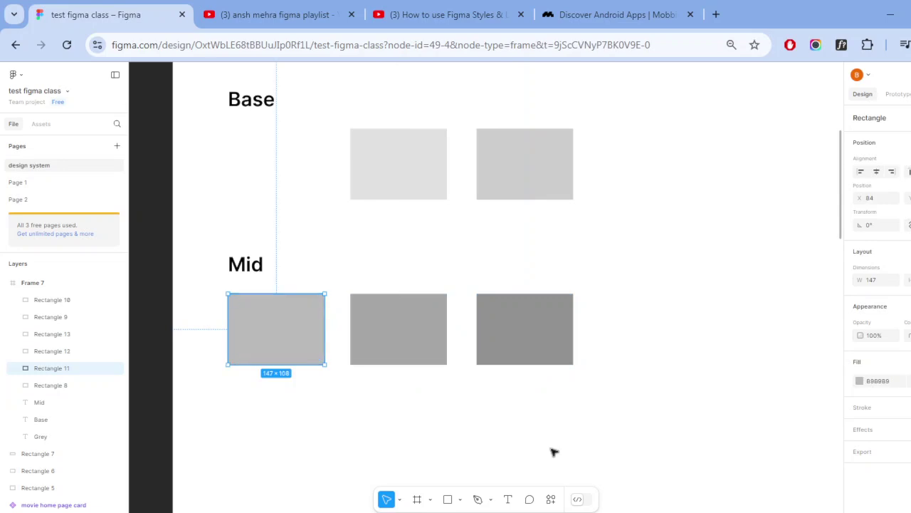
click(582, 424)
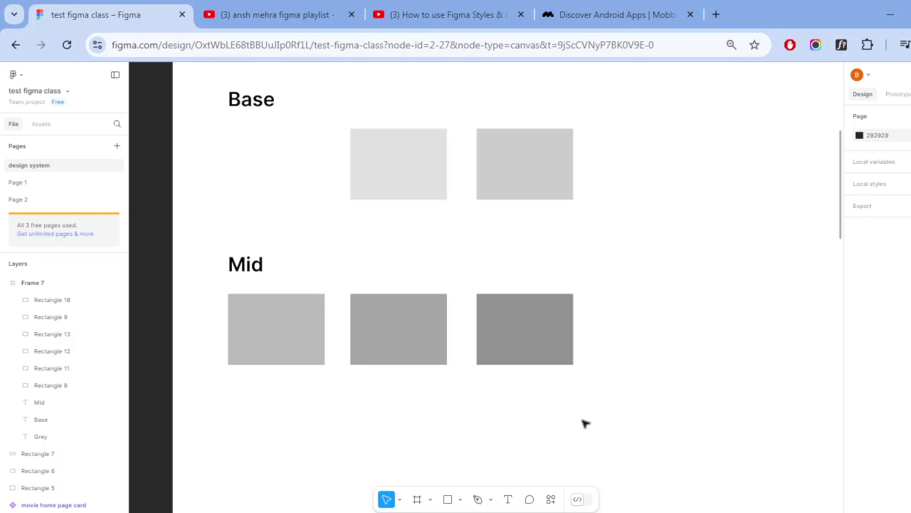
- Browse Mobbin's Android Business apps, scrolling past previews like event-types and content-creation screens
click(580, 14)
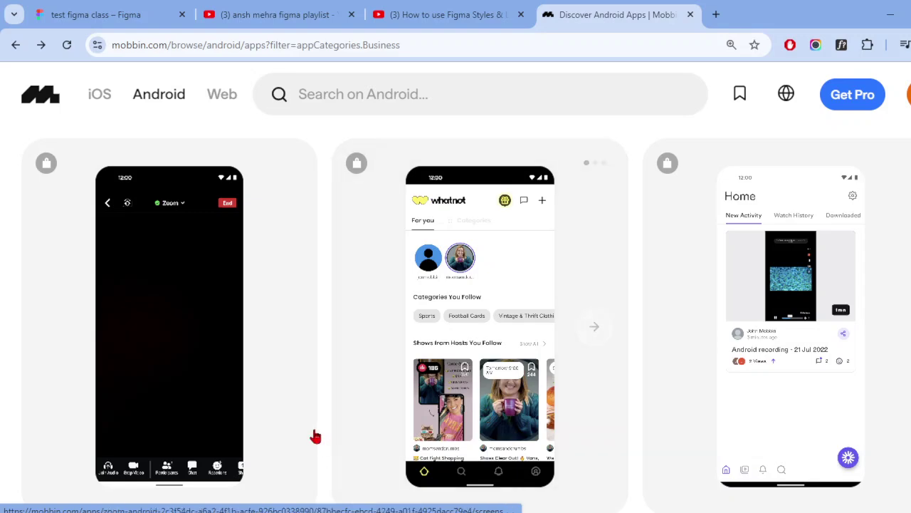
scroll(464, 354, up, 5)
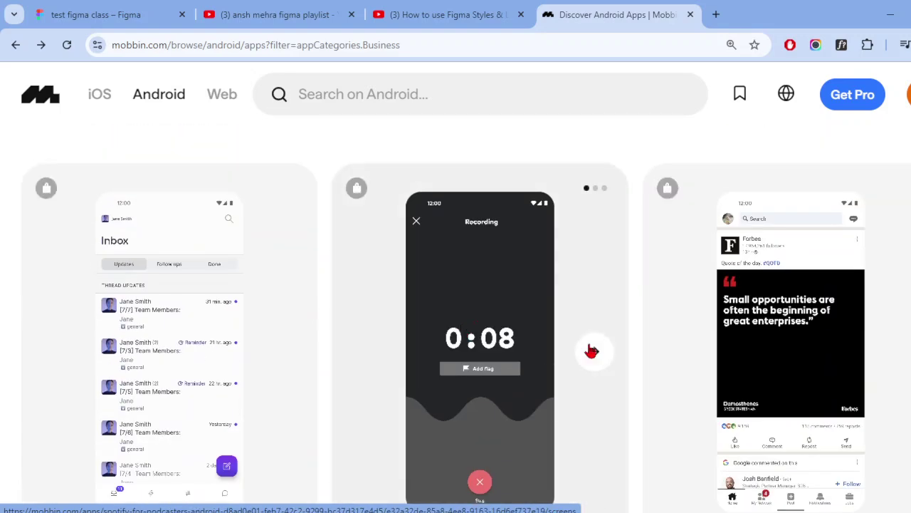
mouse_move(169, 335)
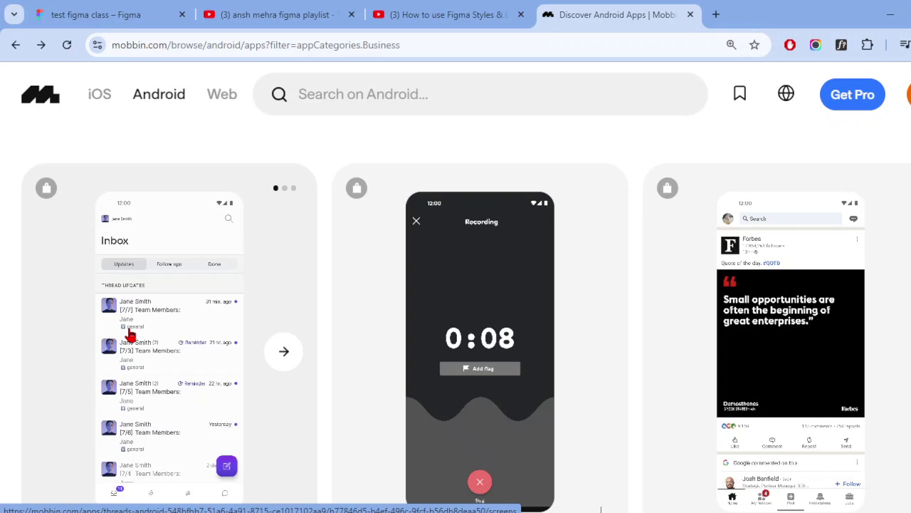
scroll(641, 356, down, 5)
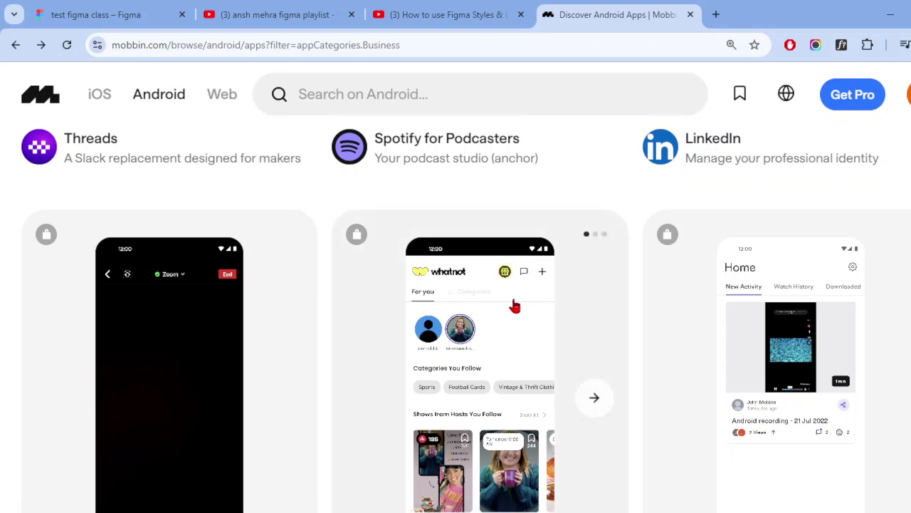
scroll(514, 306, down, 3)
scroll(783, 328, down, 2)
scroll(763, 328, down, 2)
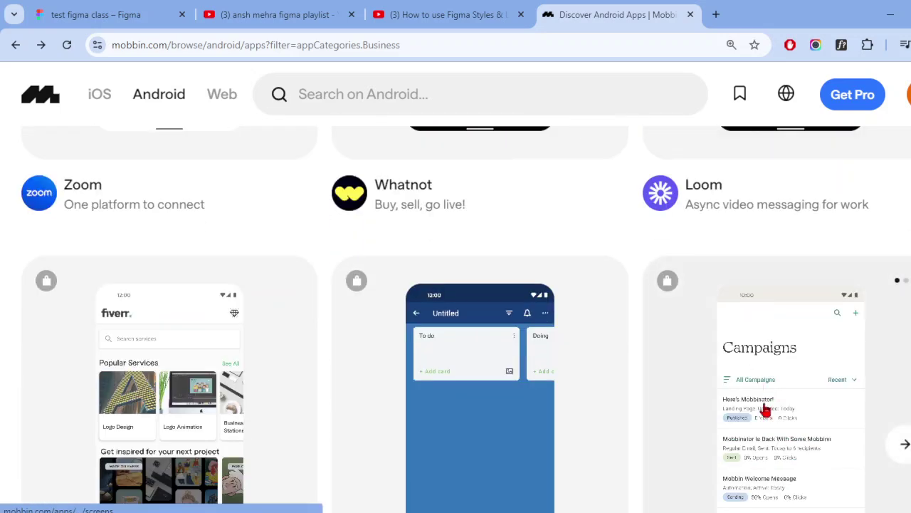
scroll(765, 410, down, 2)
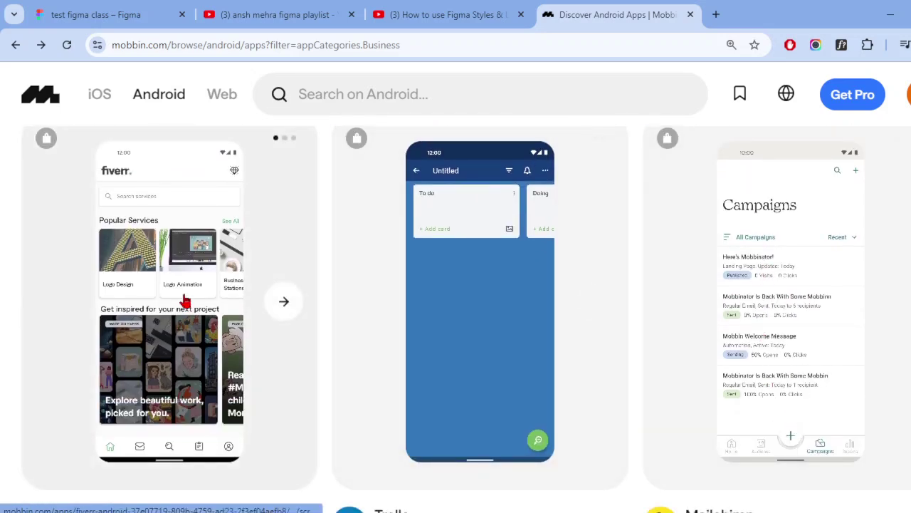
scroll(187, 299, down, 2)
scroll(399, 351, down, 4)
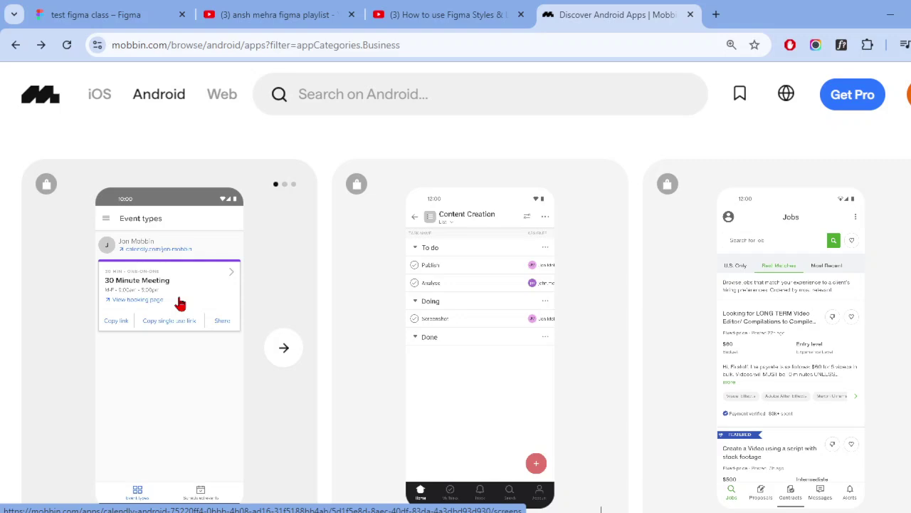
- Duplicate the Mid label and its three grey swatches below, relabelling the copy 'Contrast'
click(122, 14)
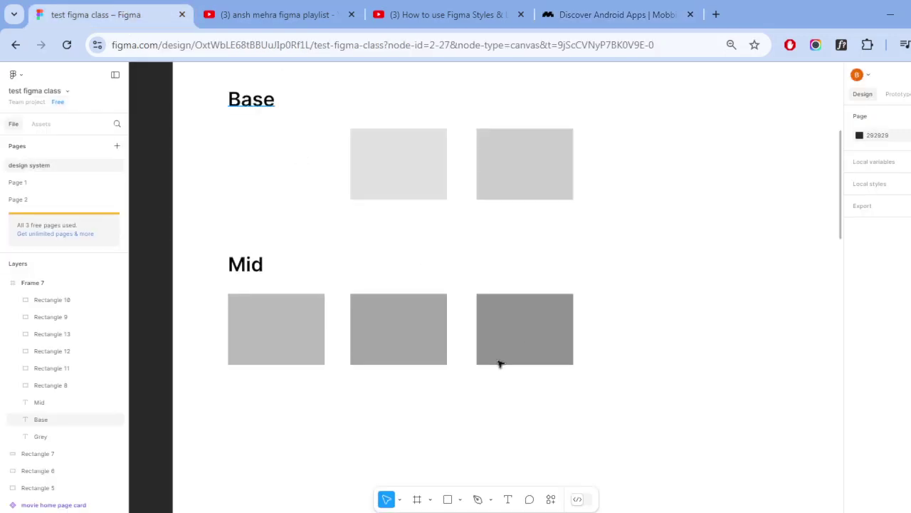
click(288, 342)
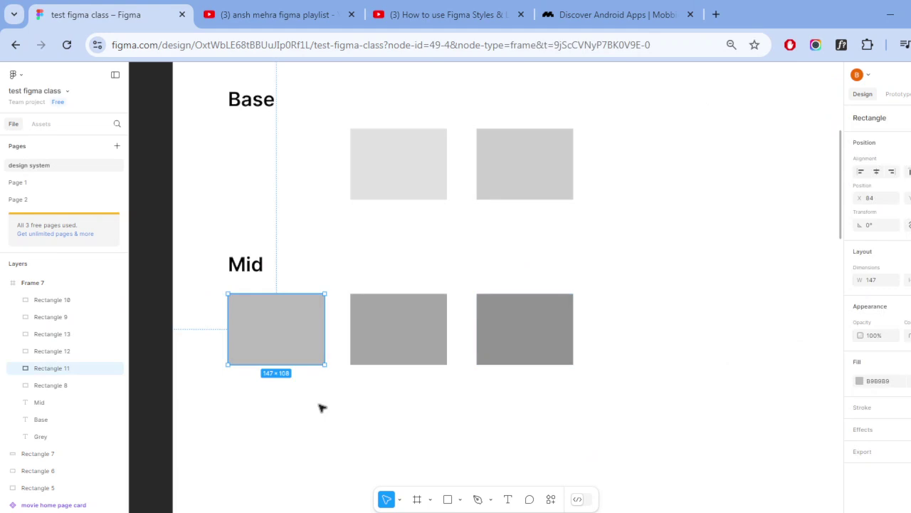
click(320, 443)
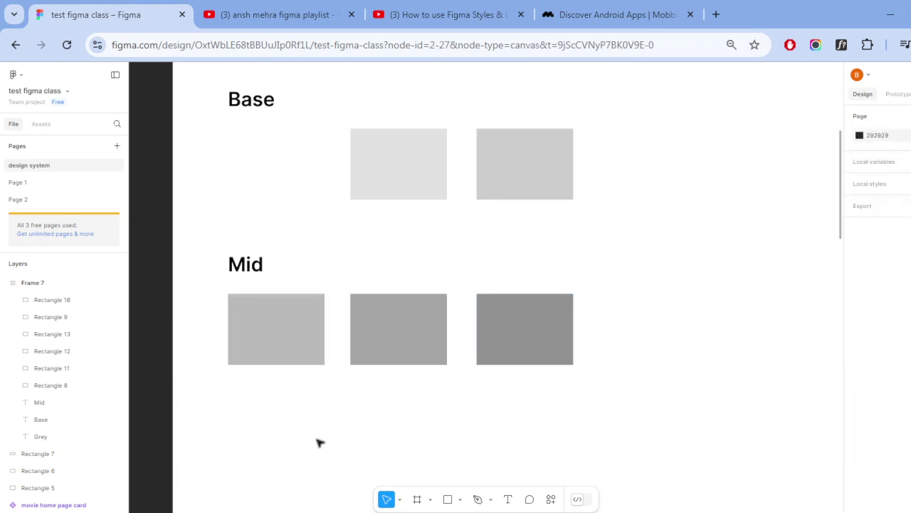
scroll(326, 437, down, 3)
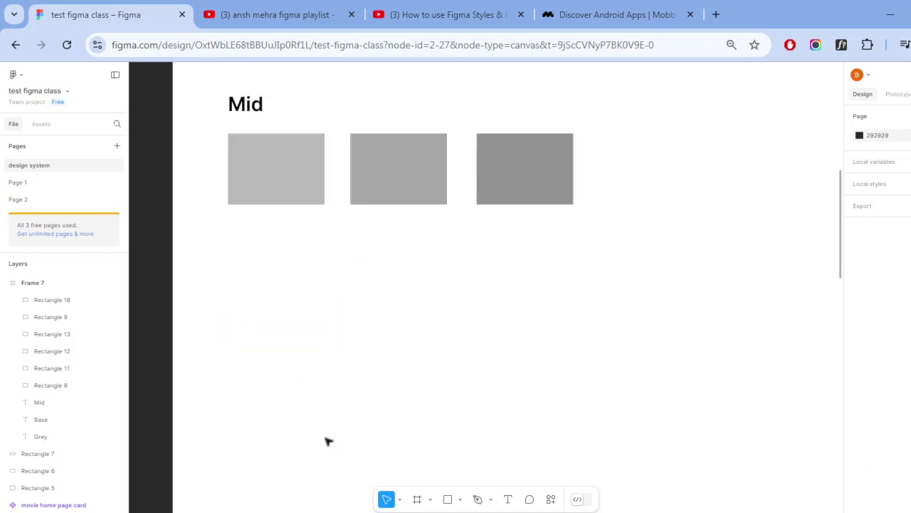
ctrl+scroll(327, 427, down, 3)
mouse_move(277, 261)
mouse_down()
mouse_move(437, 314)
mouse_move(417, 386)
mouse_up()
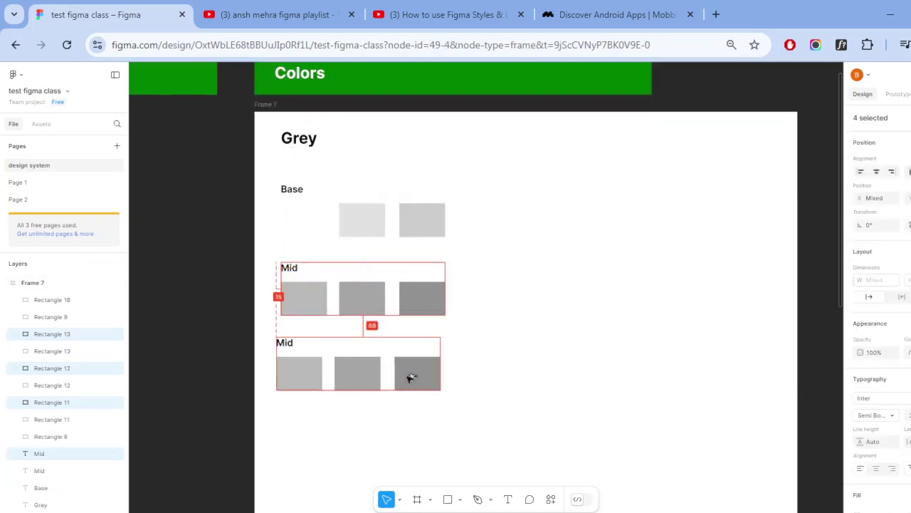
double_click(288, 352)
text(C)
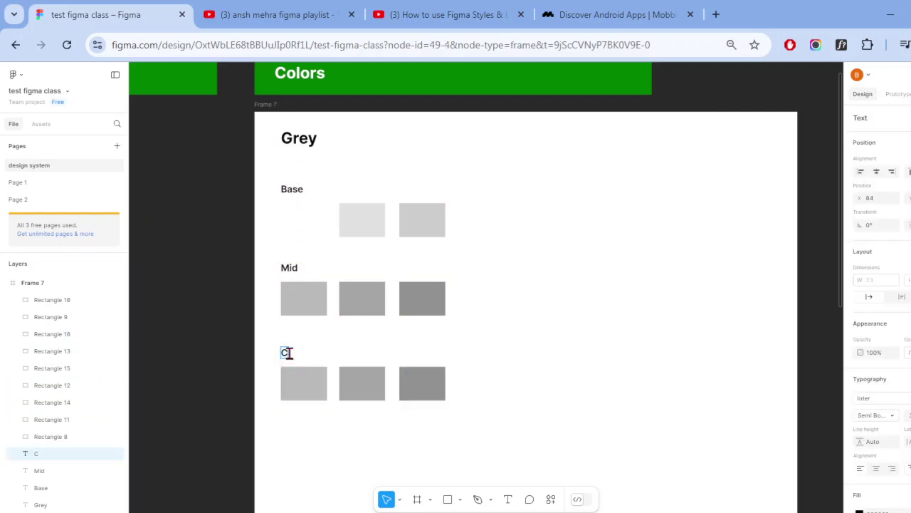
text(ontrast)
key(Escape)
click(318, 389)
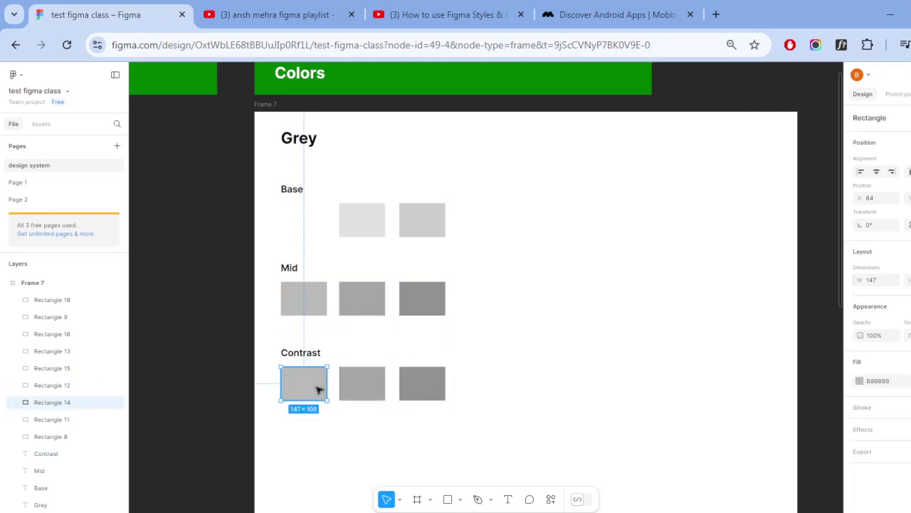
- Delete the second and third Contrast swatches, leaving only the first
scroll(318, 389, up, 3)
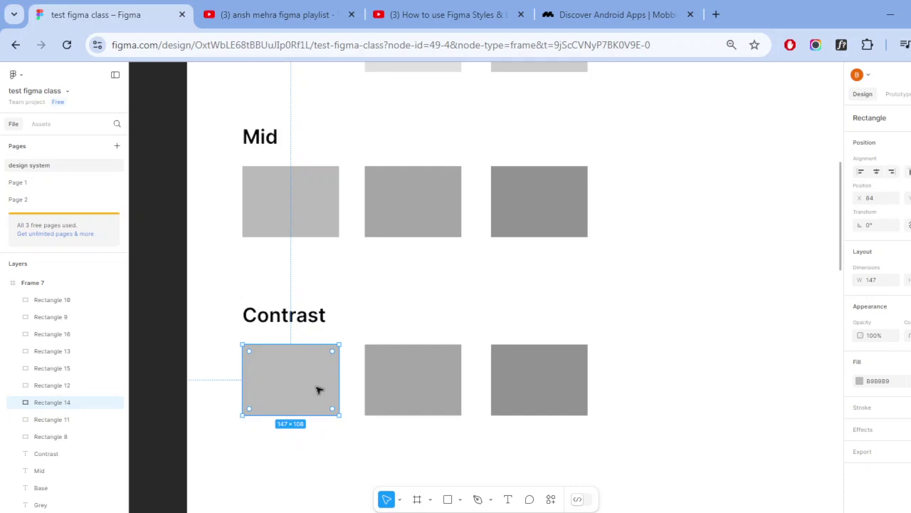
click(496, 401)
shift+click(421, 408)
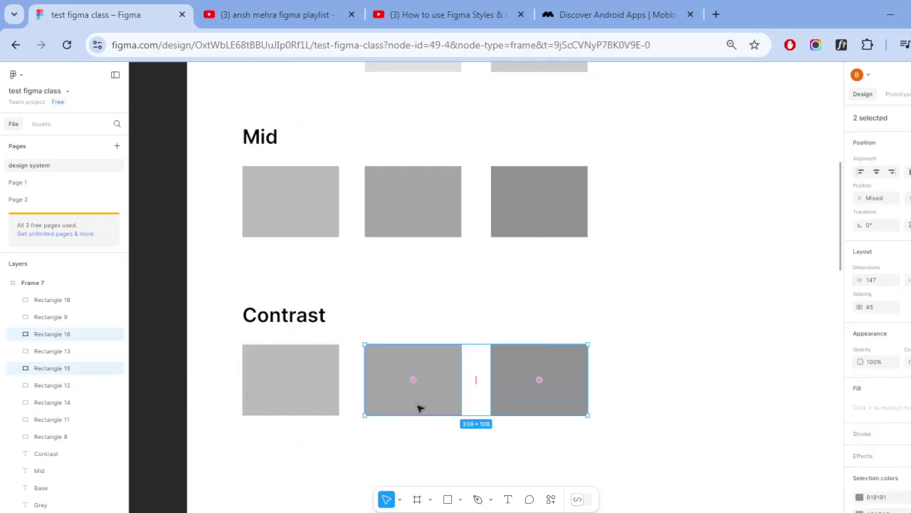
key(Delete)
- Check the darkest Mid colour and fill the remaining Contrast swatch with 7D7D7D
click(556, 232)
click(885, 383)
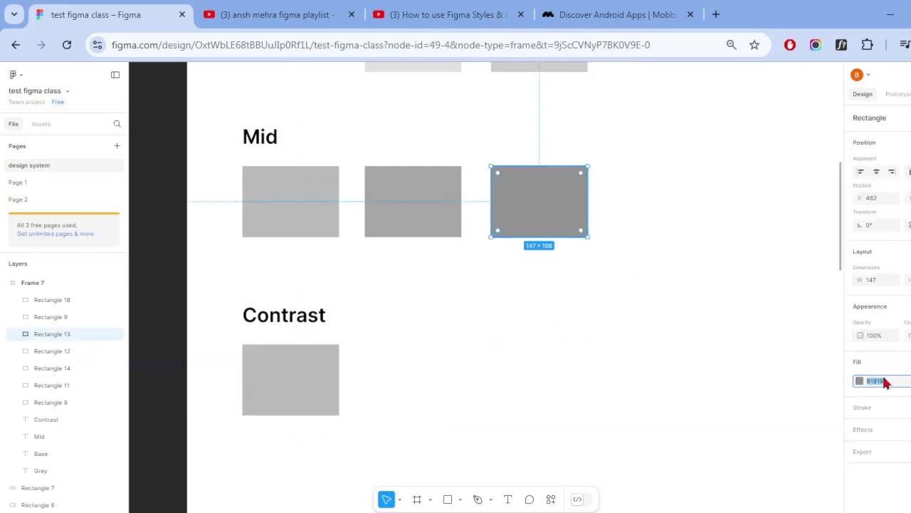
click(346, 366)
click(299, 377)
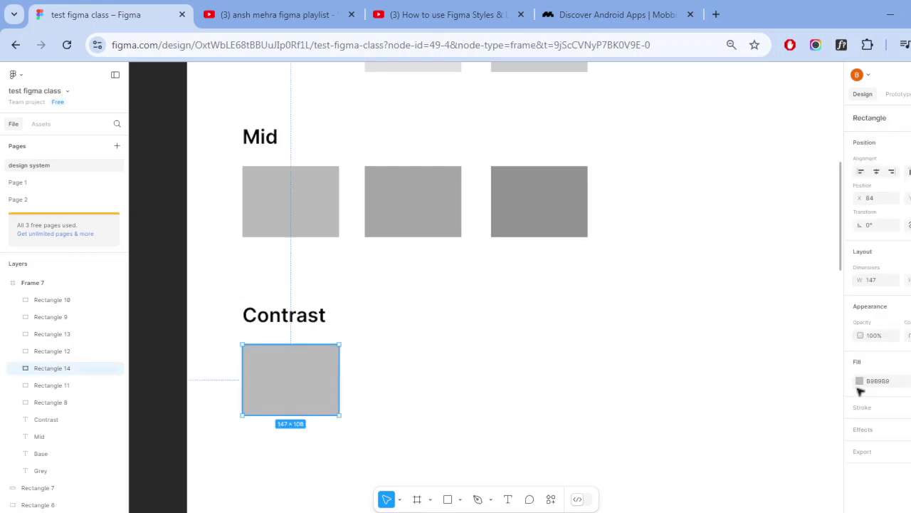
click(874, 384)
text(919191)
key(Return)
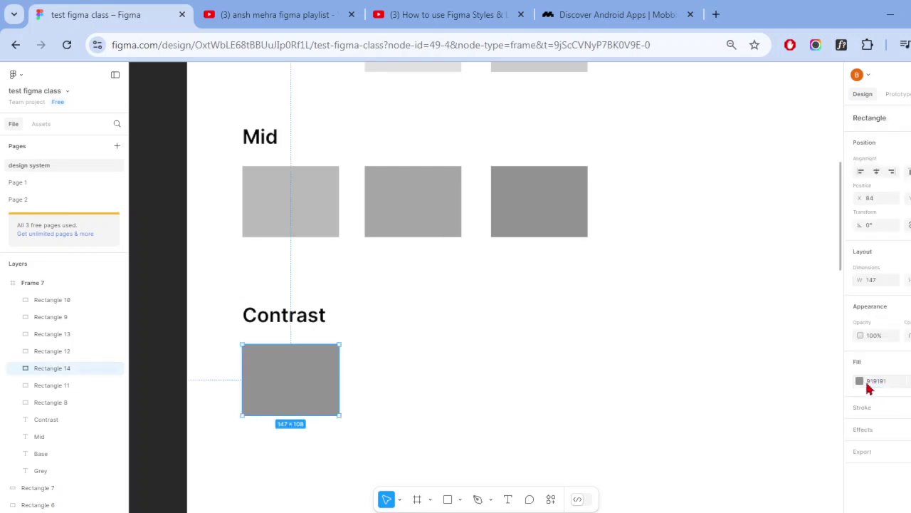
click(879, 384)
text(7D7D7D)
key(Return)
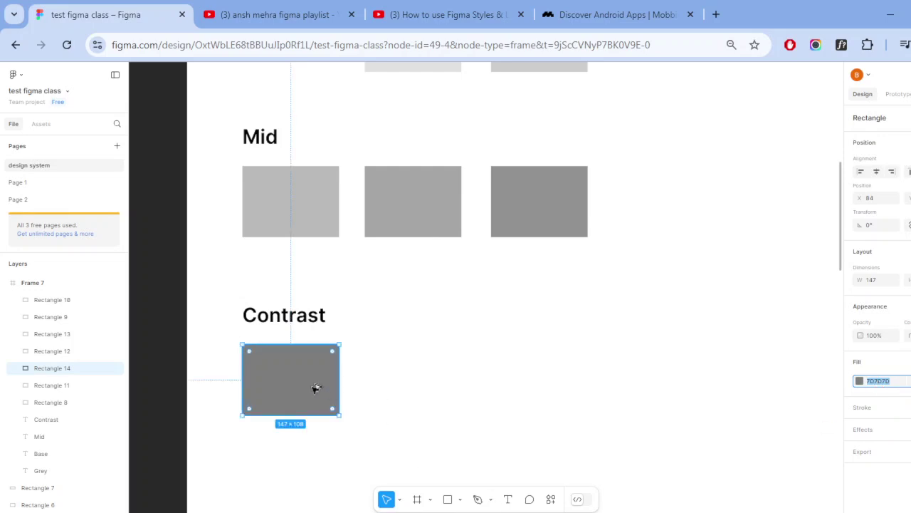
- Duplicate the swatch twice to the right, filling the copies 696969 and 555555
drag(316, 388, 438, 388)
click(880, 382)
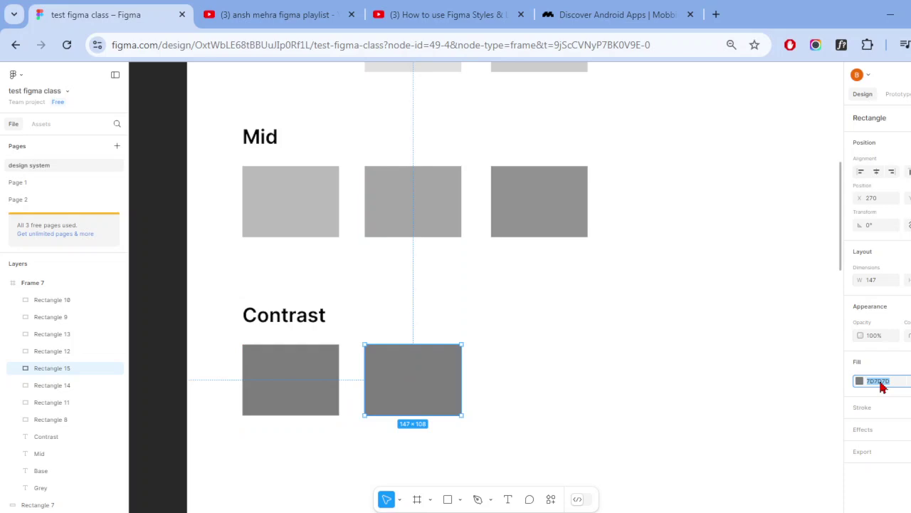
text(696969)
key(Return)
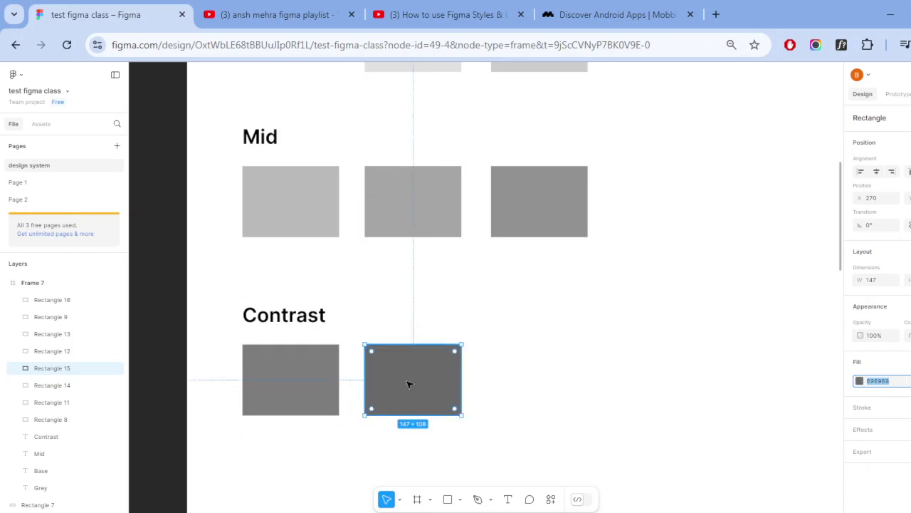
mouse_move(410, 384)
mouse_down()
mouse_move(537, 373)
mouse_move(541, 382)
mouse_up()
click(877, 381)
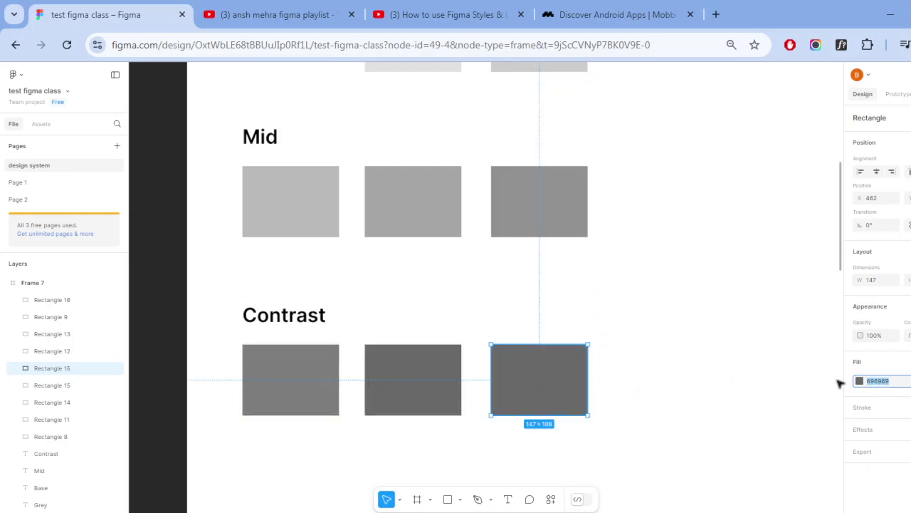
text(555555)
key(Return)
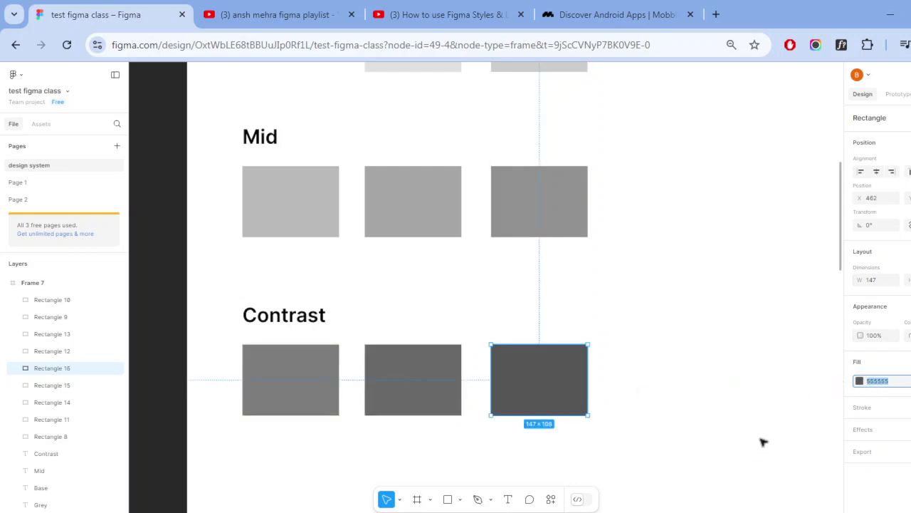
click(763, 443)
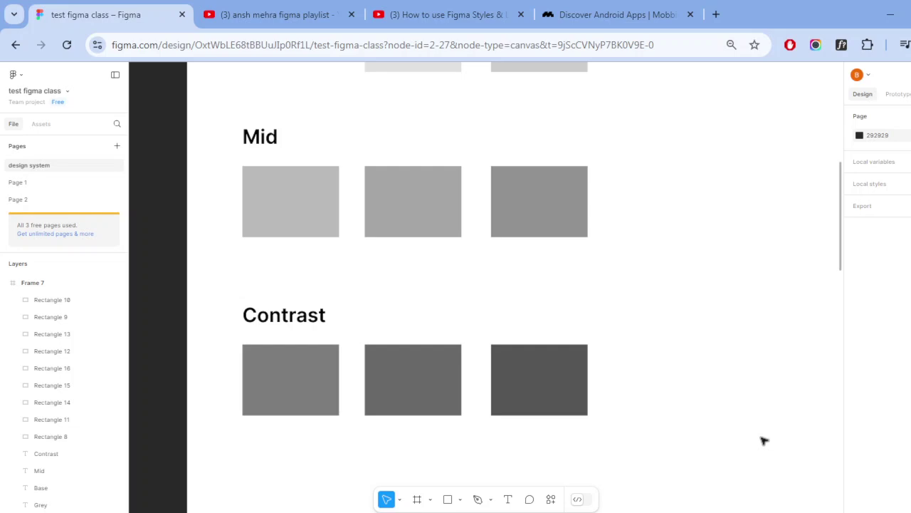
click(546, 216)
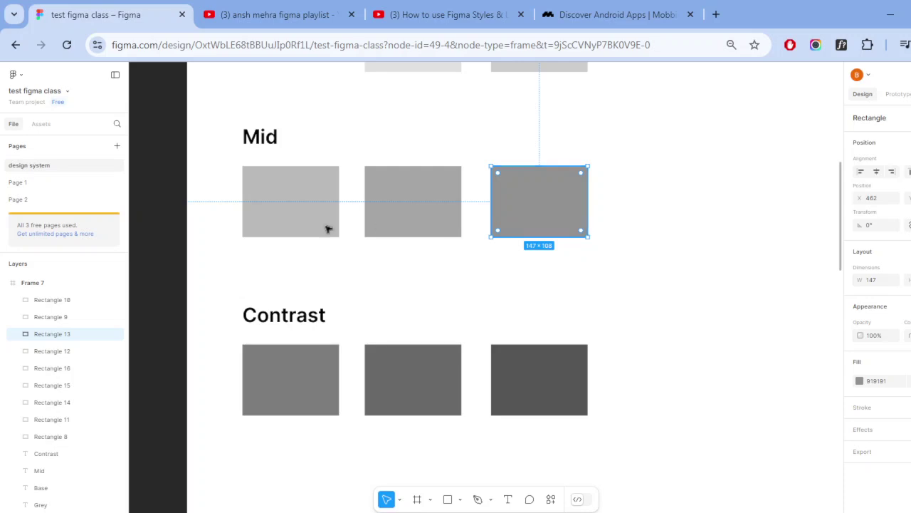
click(305, 223)
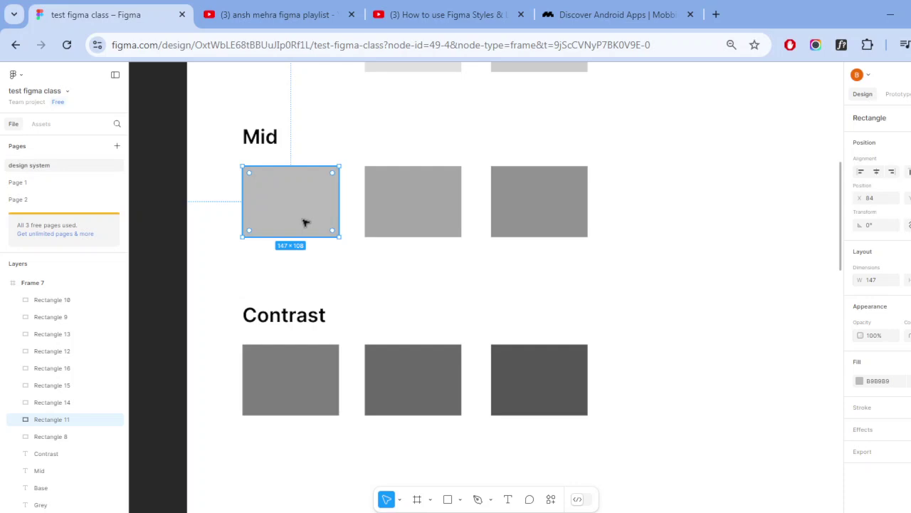
- Move the three Mid swatches up beside the Base swatches
ctrl+scroll(305, 223, down, 3)
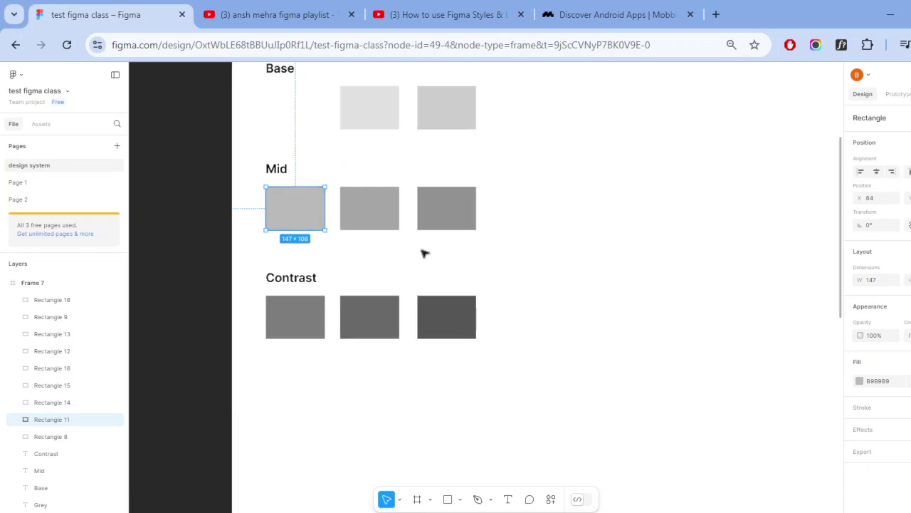
drag(526, 201, 513, 307)
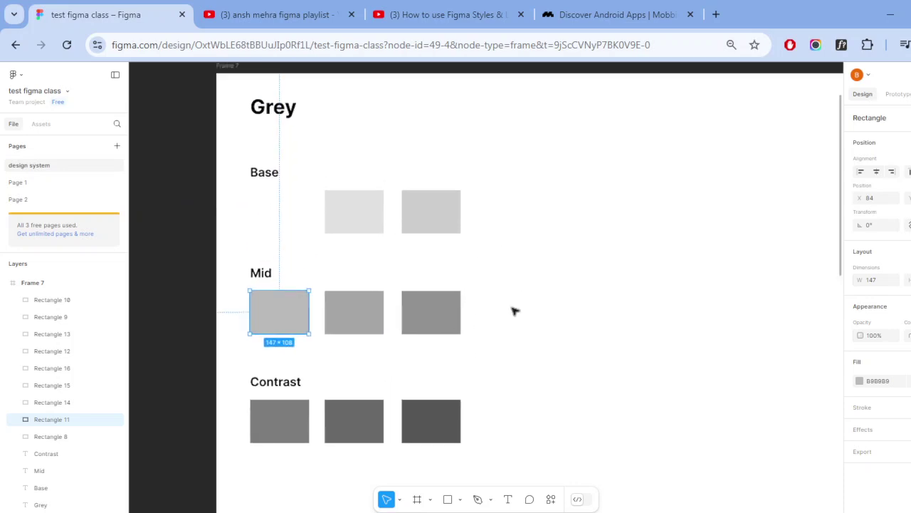
click(234, 311)
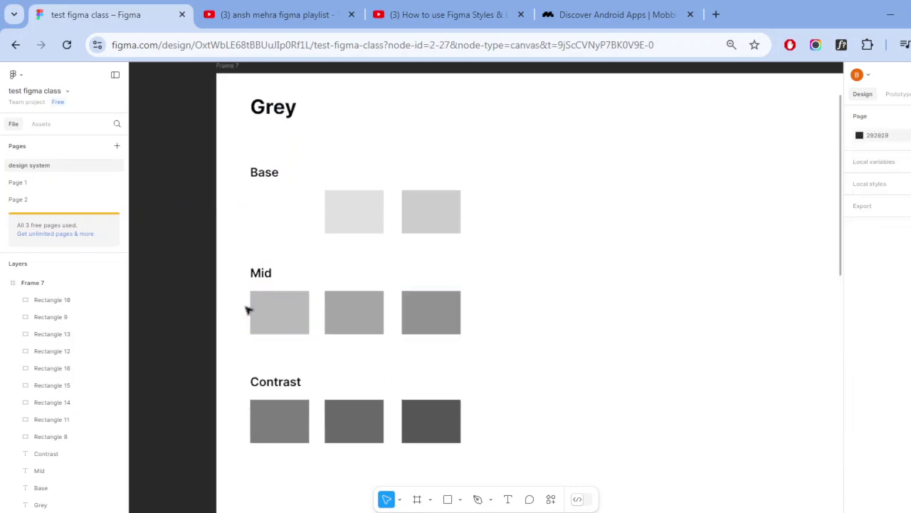
drag(247, 309, 454, 325)
mouse_move(273, 320)
mouse_down()
mouse_move(475, 298)
mouse_move(525, 218)
mouse_up()
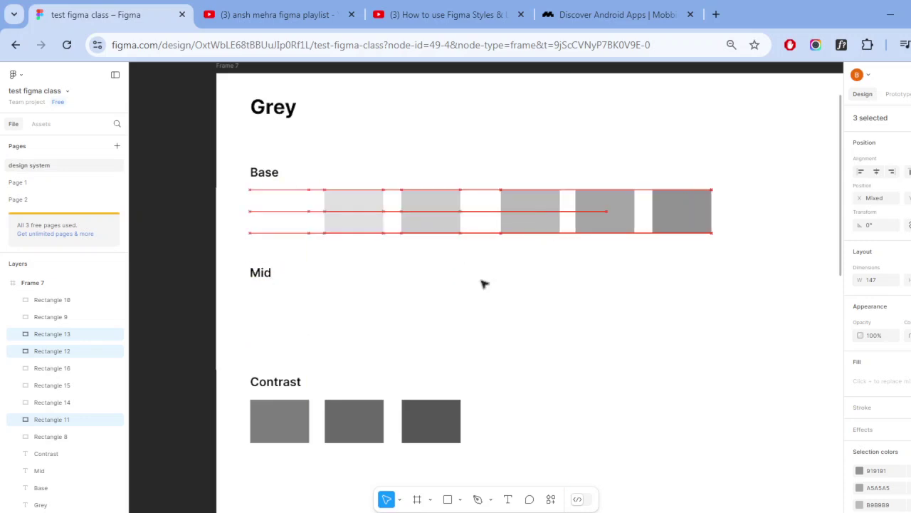
- Widen the Colors frame, move the Contrast swatches into the row, and delete the Mid and Contrast labels
scroll(465, 348, down, 5)
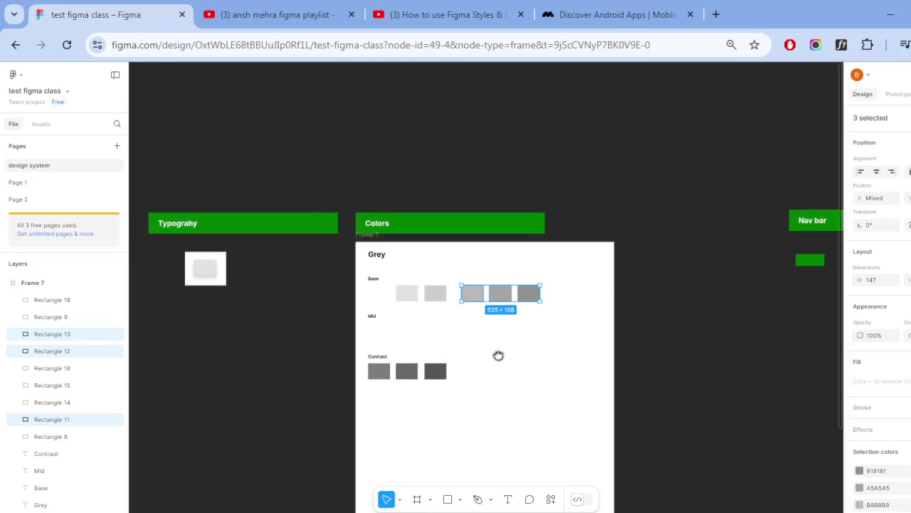
drag(499, 355, 437, 342)
key(Escape)
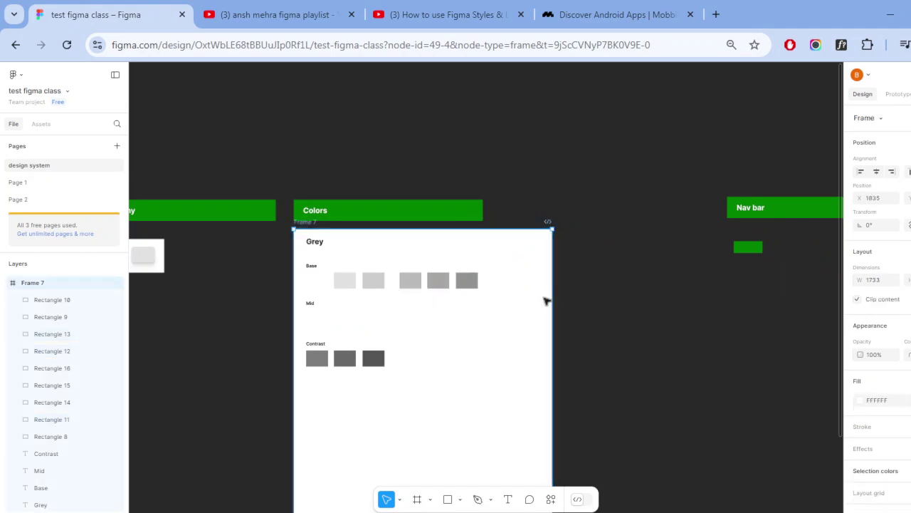
drag(553, 299, 629, 299)
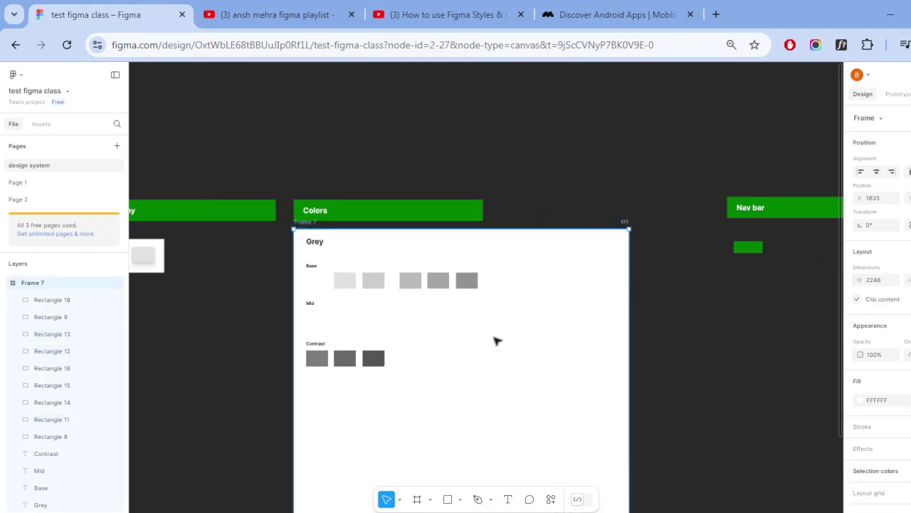
key(Escape)
mouse_move(404, 348)
mouse_down()
mouse_move(313, 377)
mouse_move(501, 317)
mouse_move(511, 286)
mouse_up()
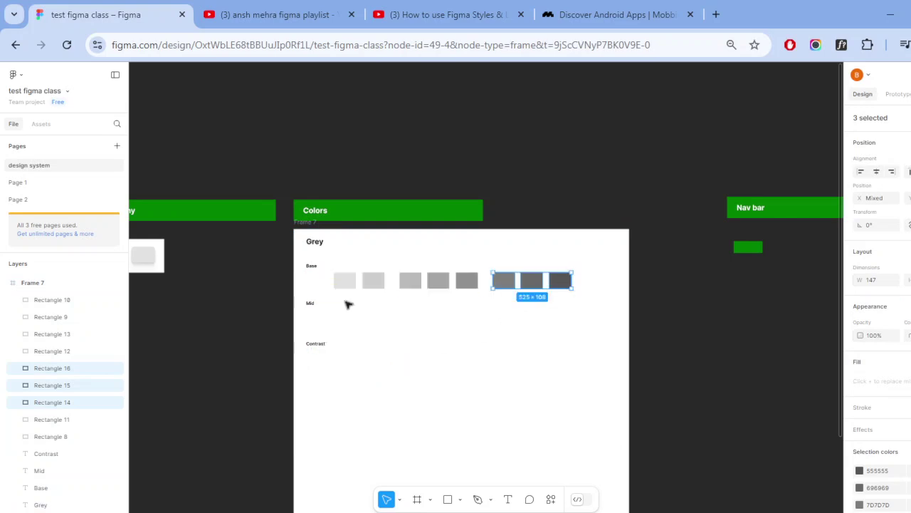
drag(311, 297, 321, 350)
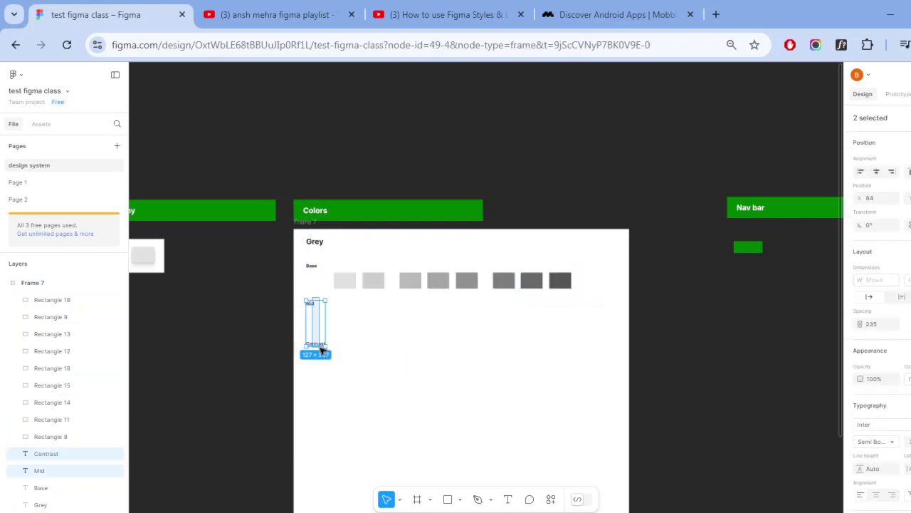
key(Delete)
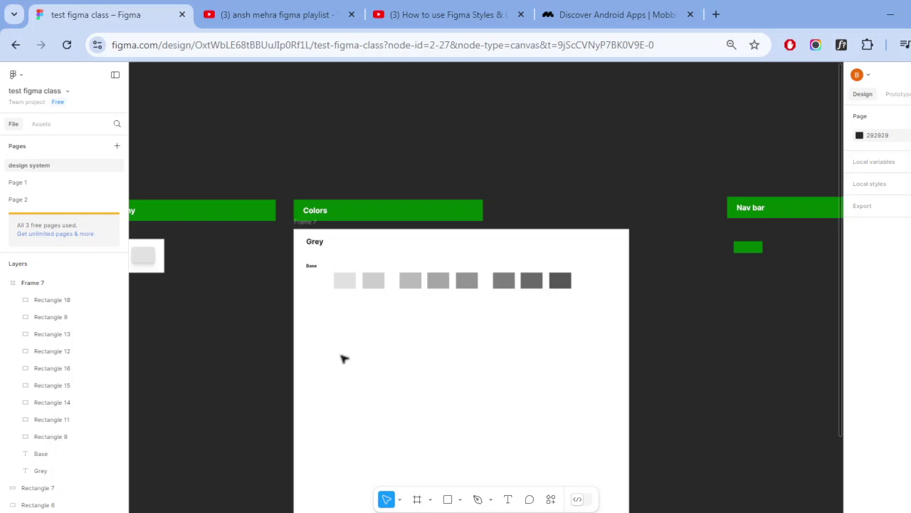
- Duplicate the Base label above the next swatch group
scroll(342, 297, up, 3)
drag(522, 393, 440, 392)
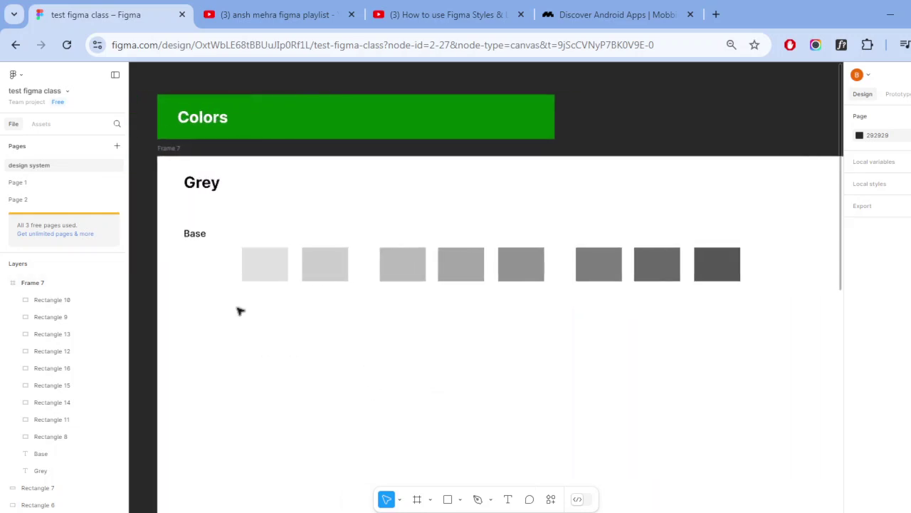
click(185, 262)
click(240, 289)
alt+drag(205, 233, 588, 237)
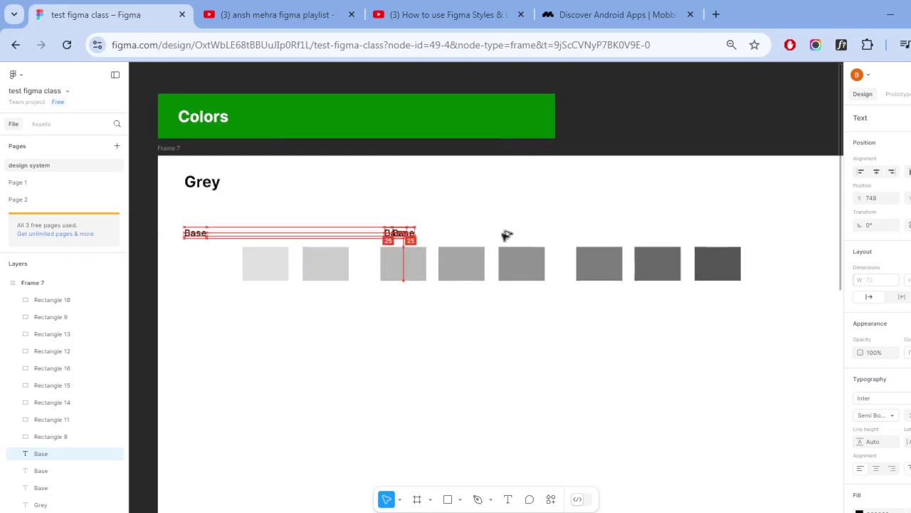
- Rename the rightmost copied label to 'Contrast' and the middle one to 'Mid'
double_click(588, 233)
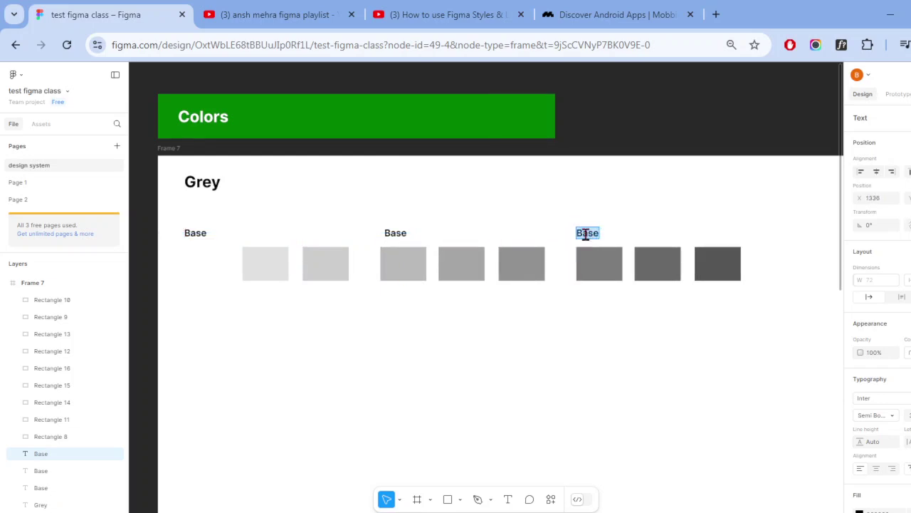
text(Con)
text(trast)
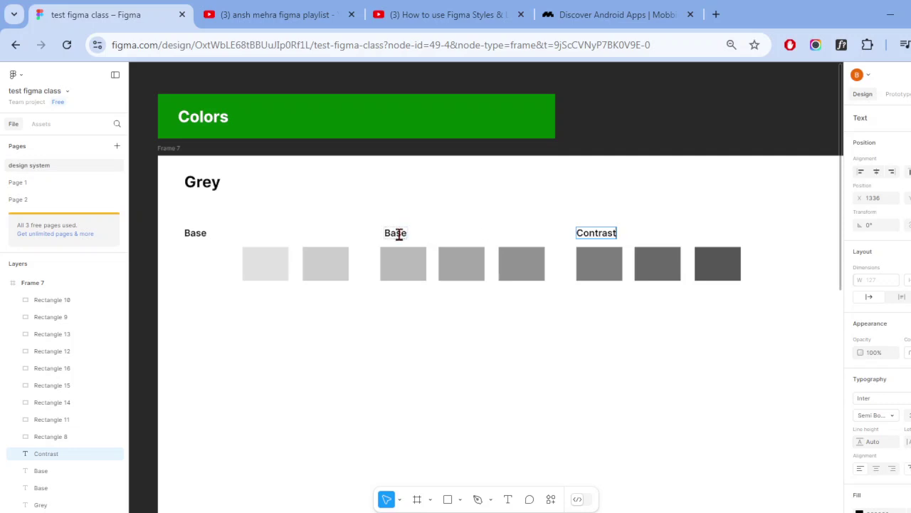
double_click(397, 234)
text(M)
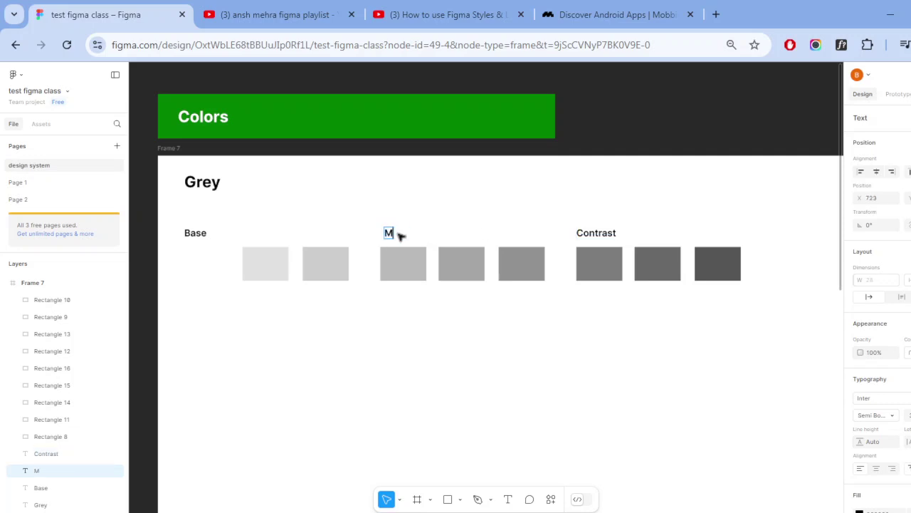
text(id)
key(Escape)
key(Escape)
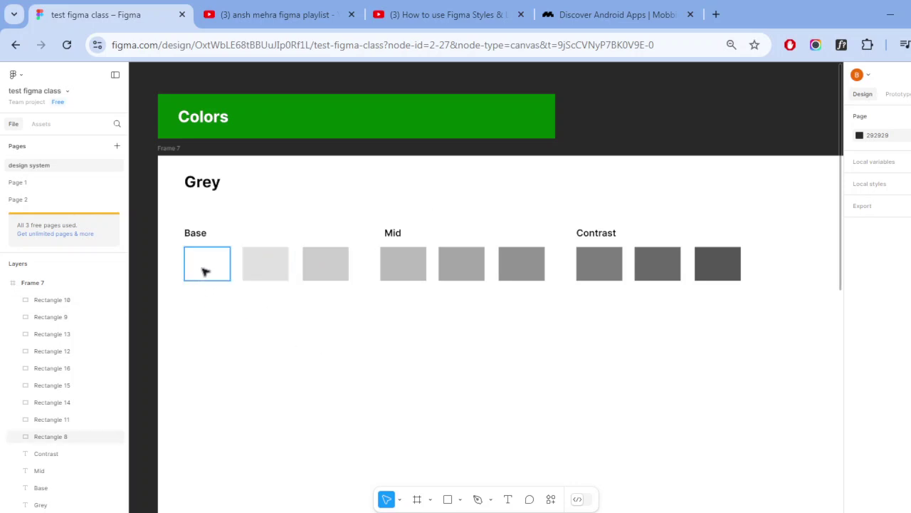
- Move the Grey heading closer to the swatches and eyedropper a dark grey onto the Base, Mid, Contrast labels
click(218, 187)
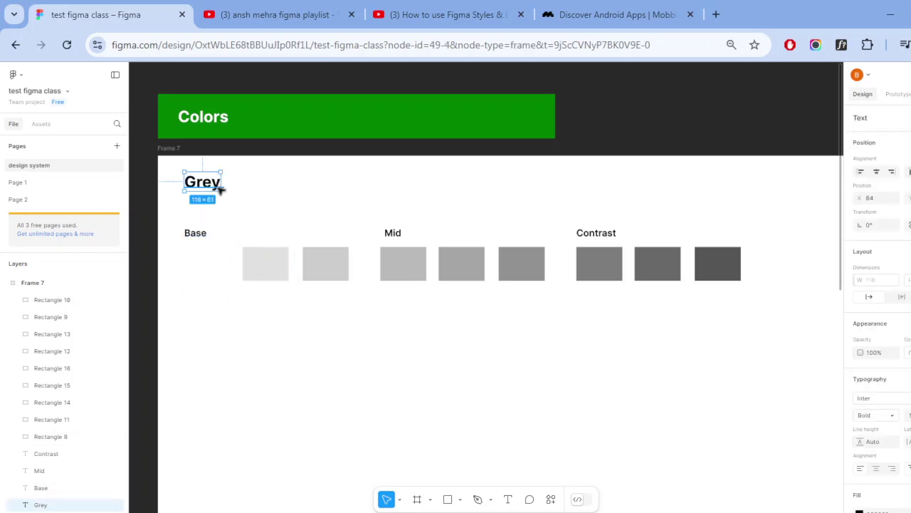
drag(219, 186, 214, 207)
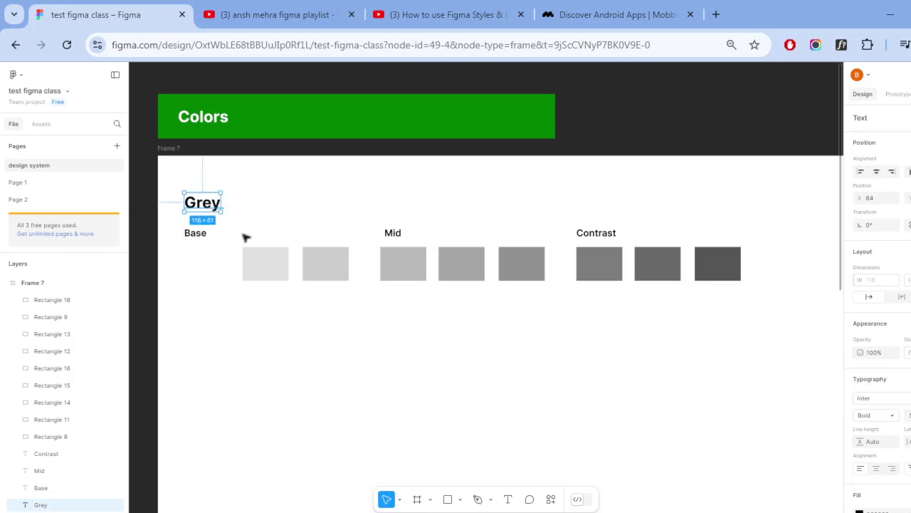
click(203, 235)
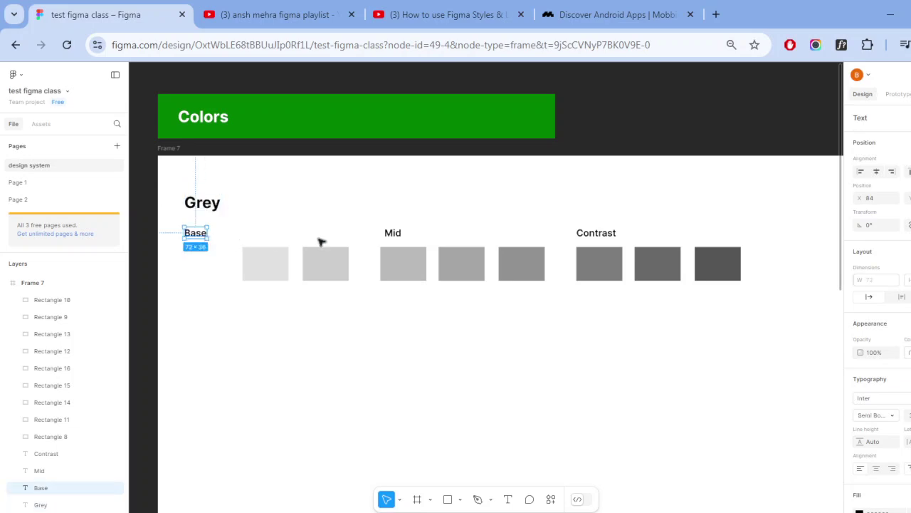
shift+click(392, 237)
shift+click(597, 233)
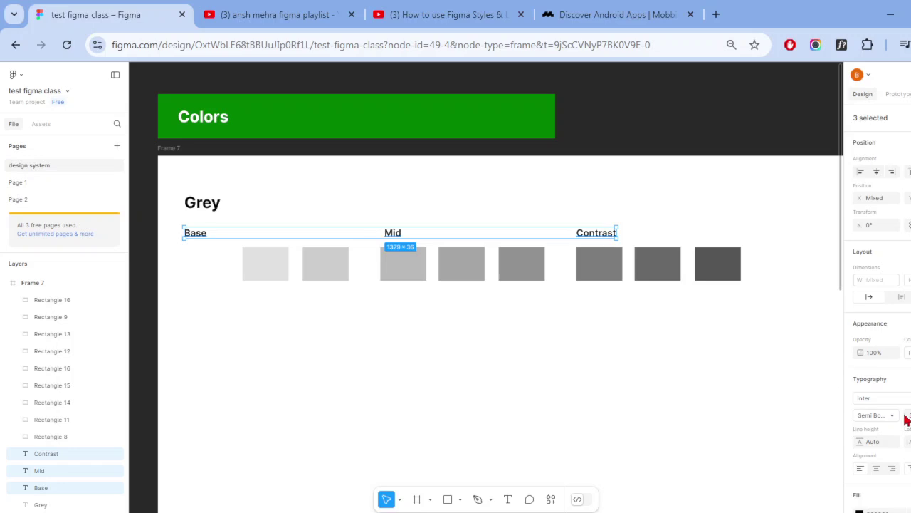
scroll(885, 390, down, 1)
scroll(885, 391, down, 1)
click(860, 411)
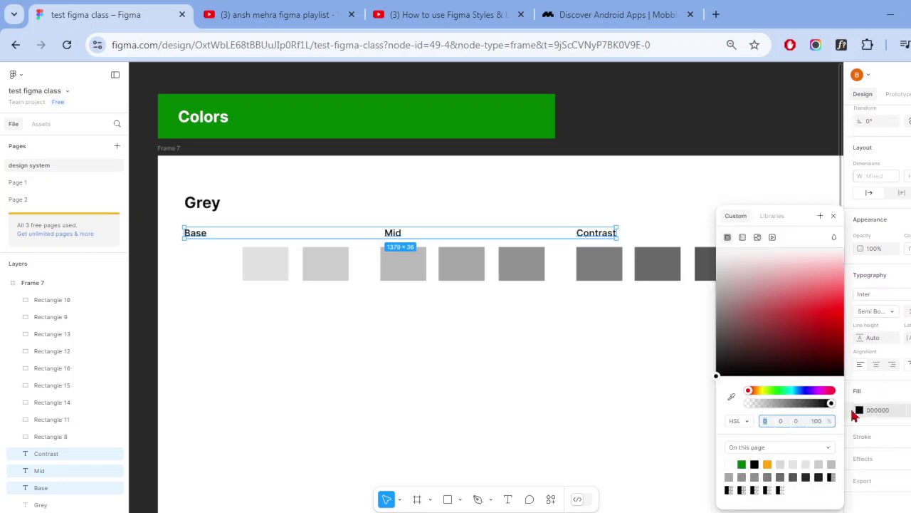
click(733, 397)
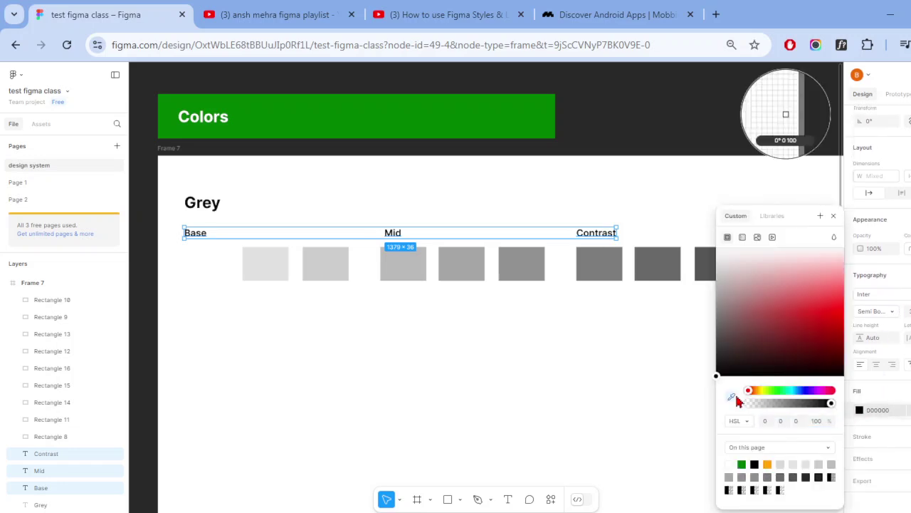
click(519, 258)
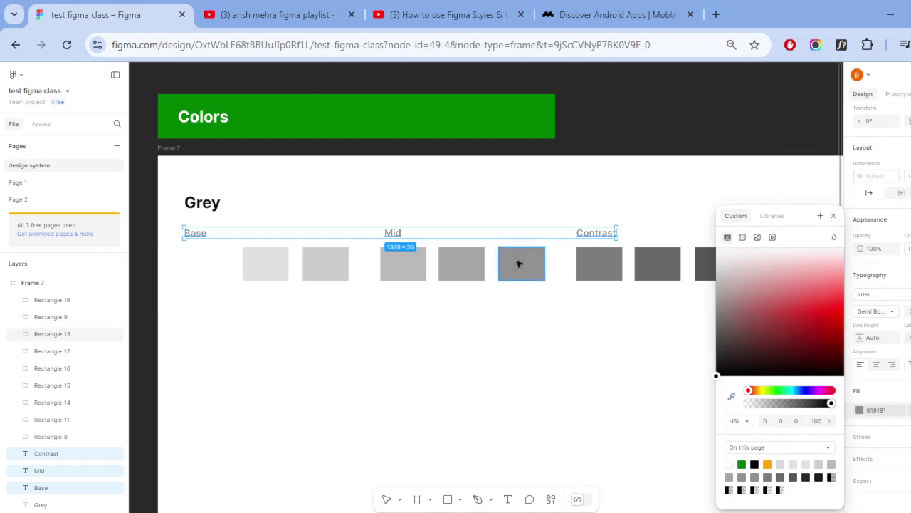
click(731, 397)
click(667, 277)
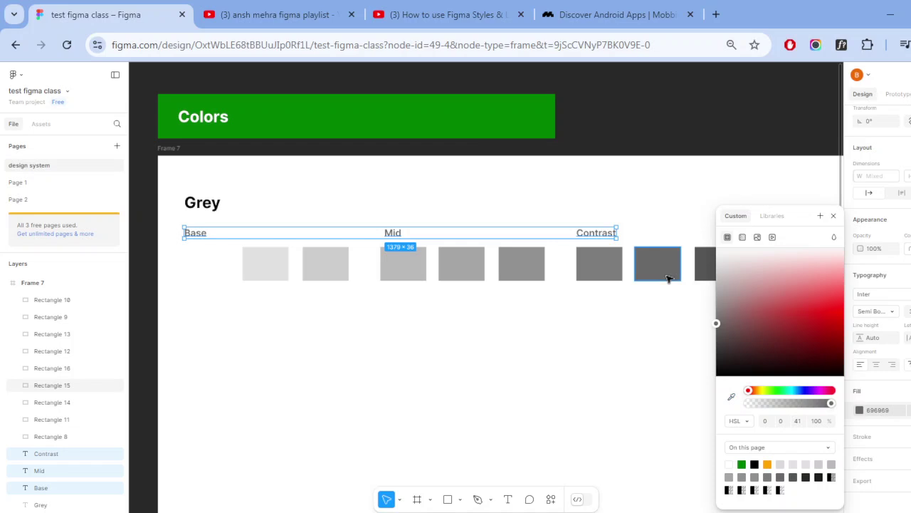
click(653, 208)
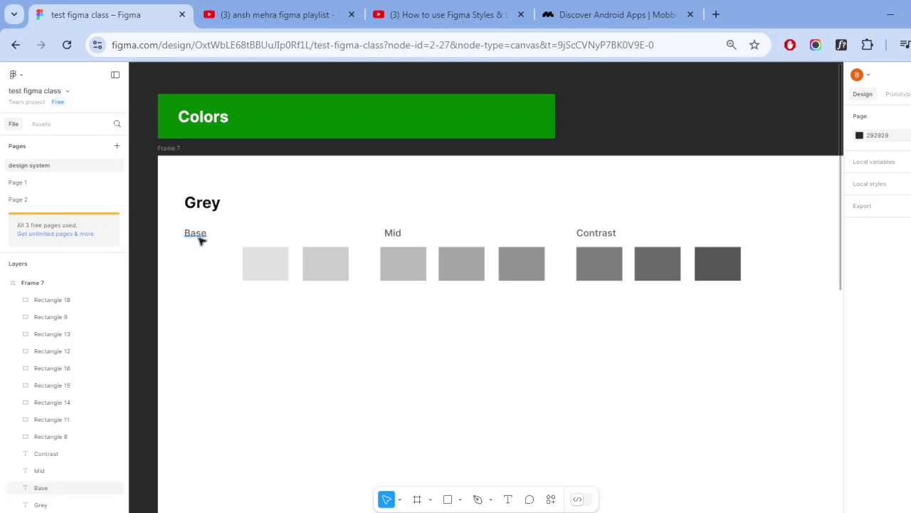
- Duplicate the Grey heading below the swatch row and rename it 'Primary'
click(211, 205)
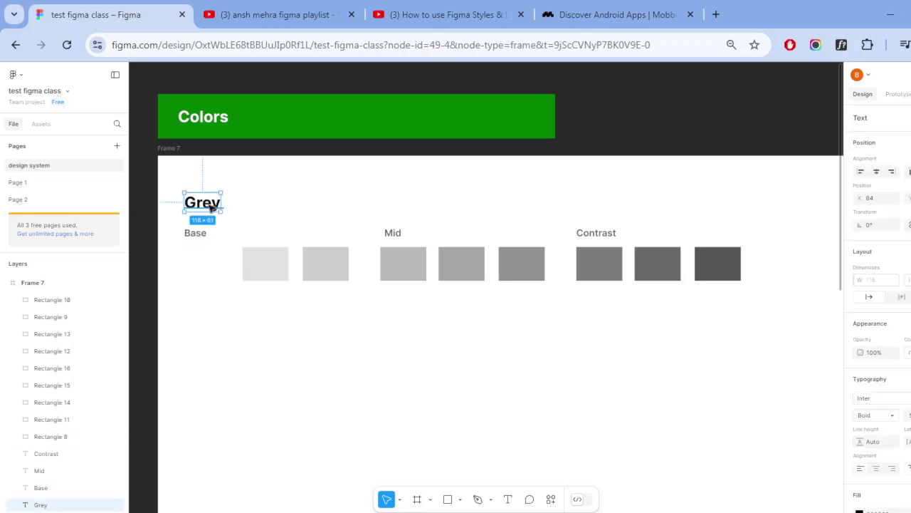
drag(212, 206, 212, 375)
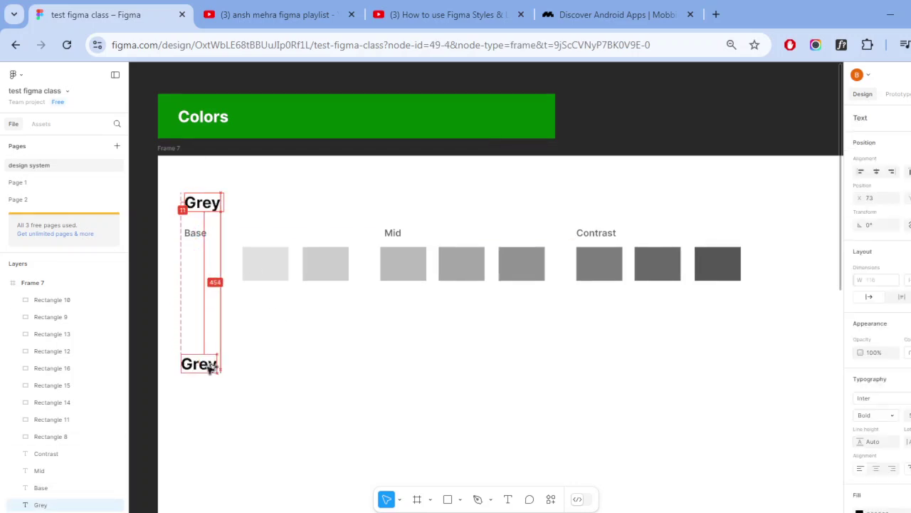
double_click(217, 366)
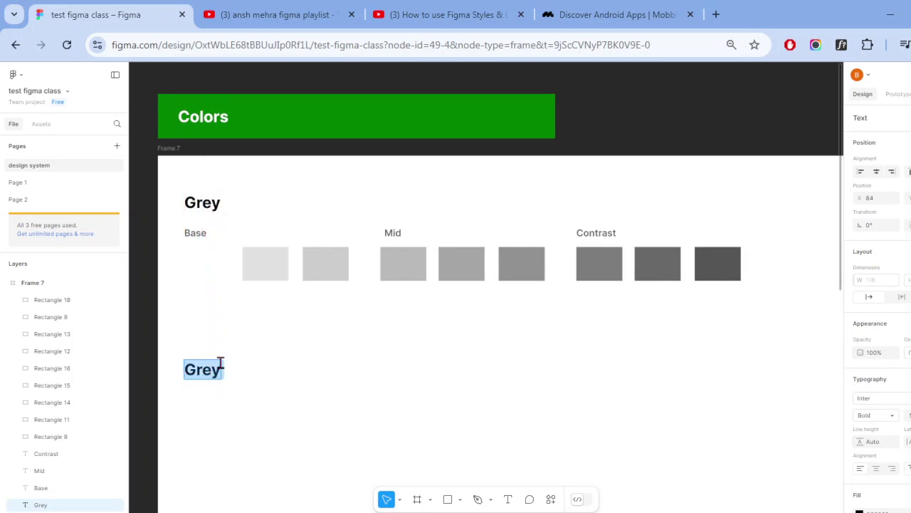
text(Primar)
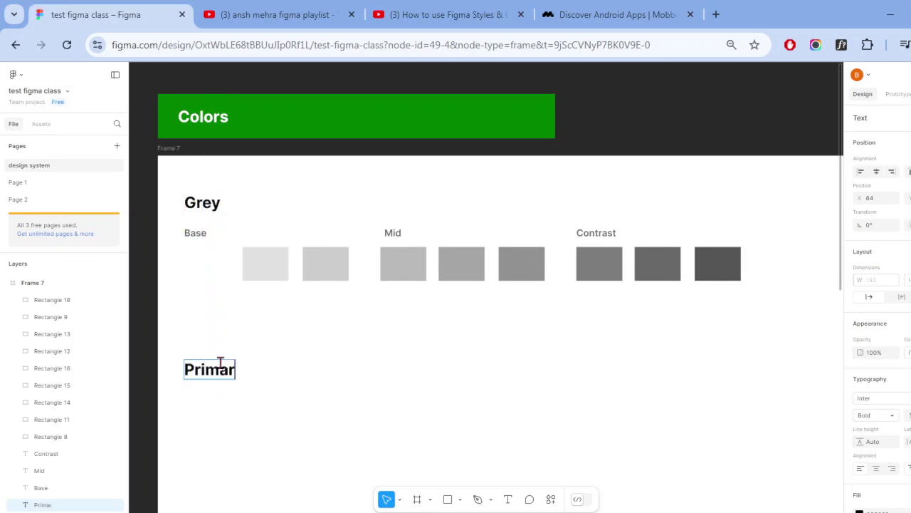
text(y)
key(Escape)
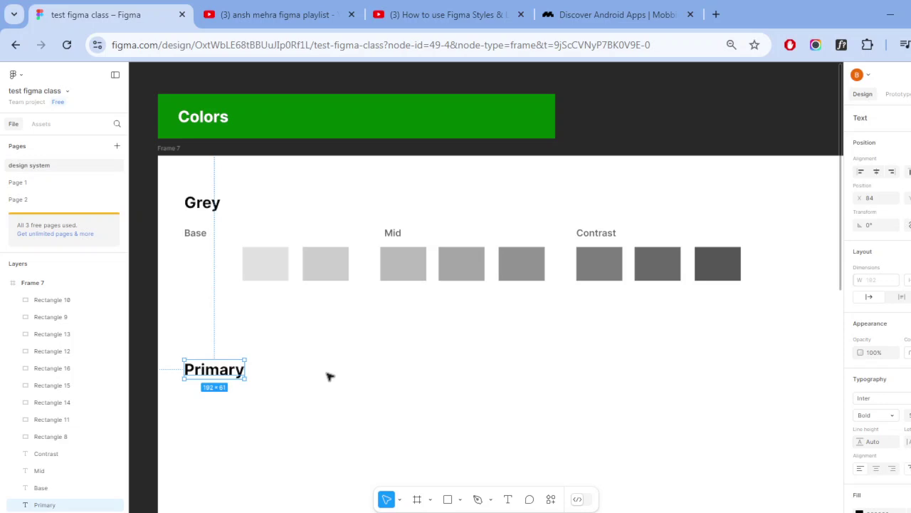
- Duplicate the white Base swatch below the Primary heading
drag(329, 386, 319, 338)
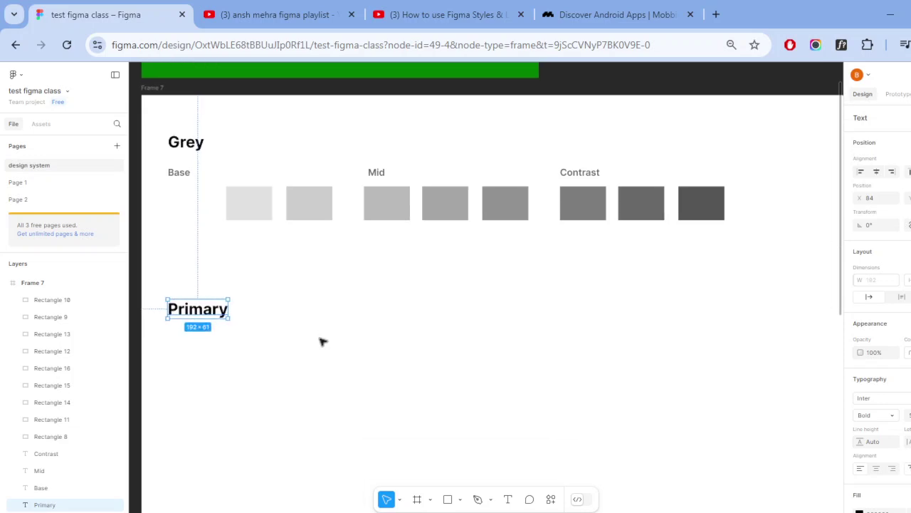
click(321, 342)
click(197, 208)
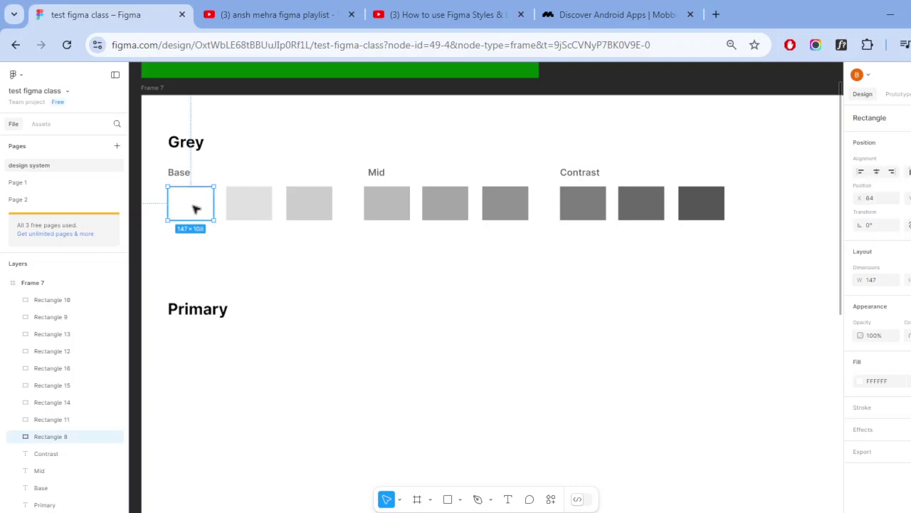
alt+drag(197, 208, 199, 363)
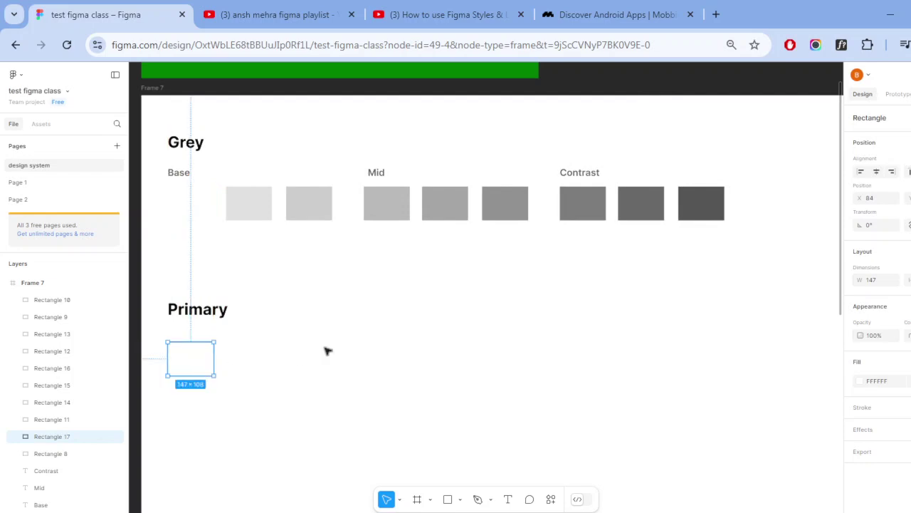
- Inspect the fill colours of the grey swatches along the row
click(701, 203)
click(641, 203)
click(579, 212)
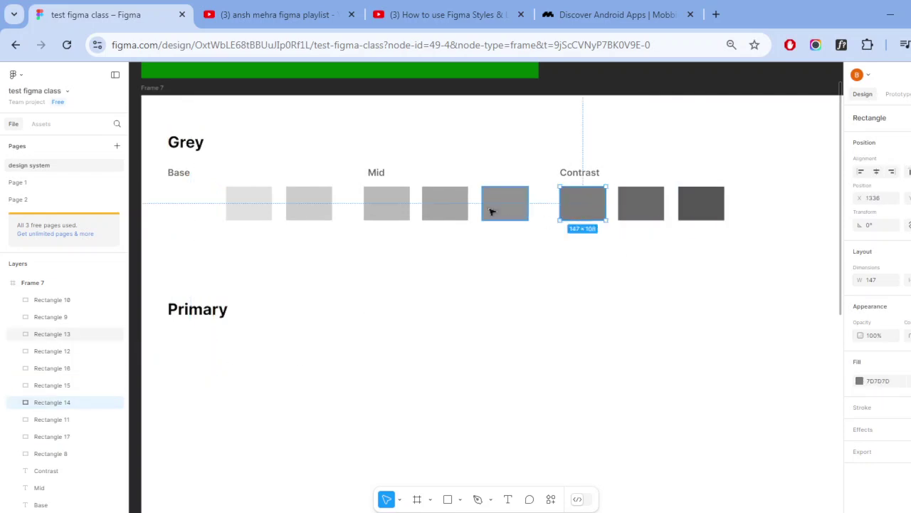
click(498, 211)
click(441, 212)
click(310, 214)
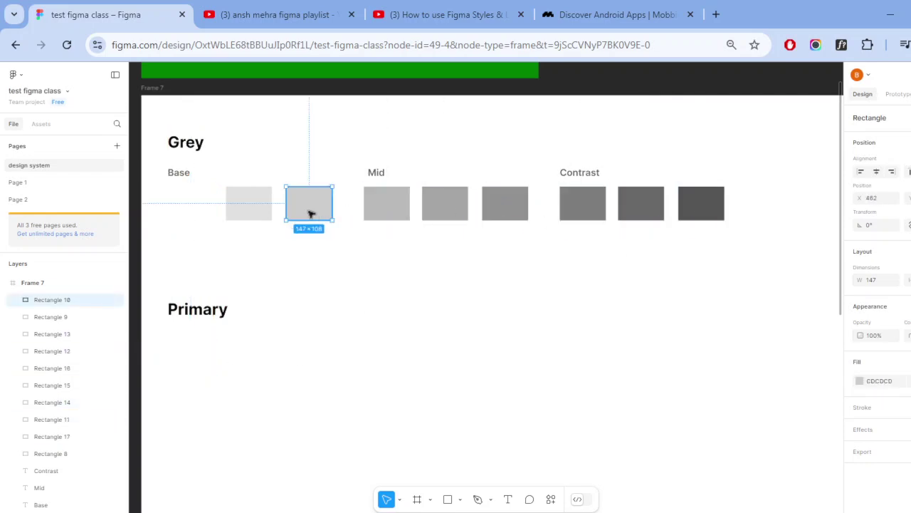
click(262, 214)
click(190, 205)
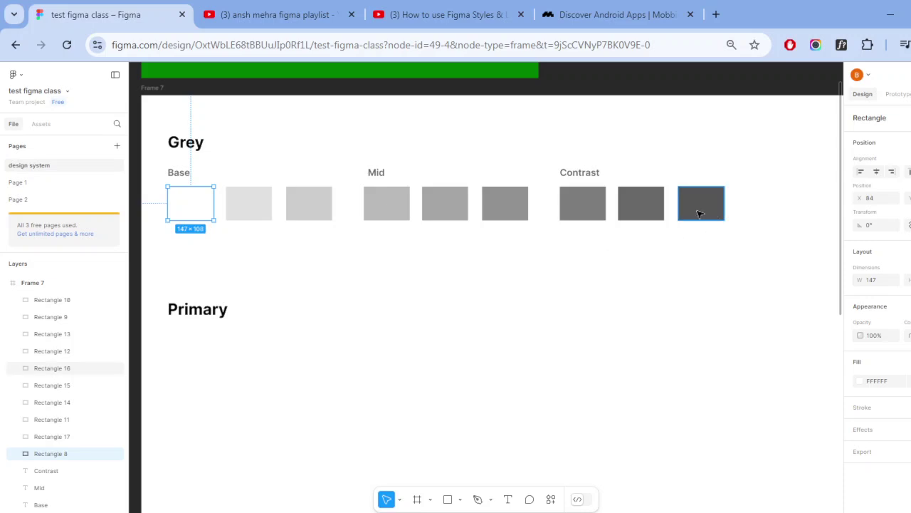
- Duplicate the darkest Contrast swatch to its right and fill the copy 333333
click(702, 212)
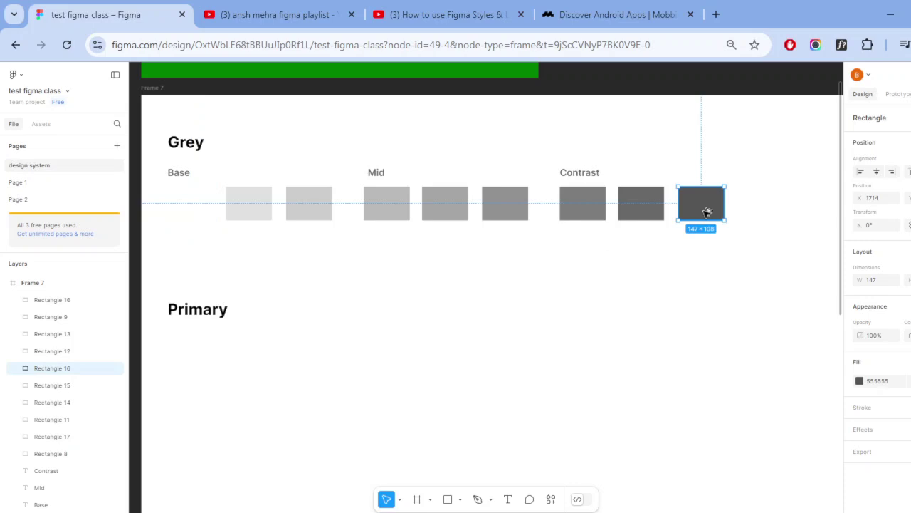
drag(707, 212, 766, 212)
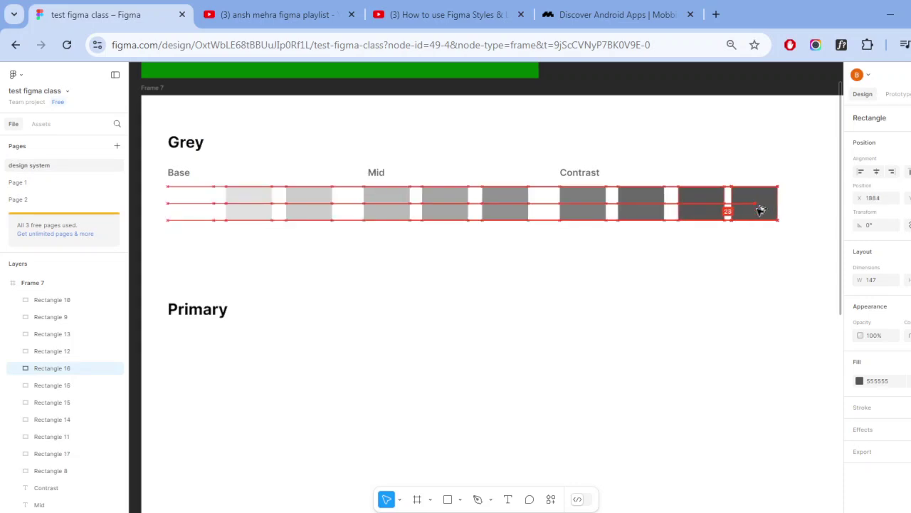
click(889, 383)
text(333333)
key(Return)
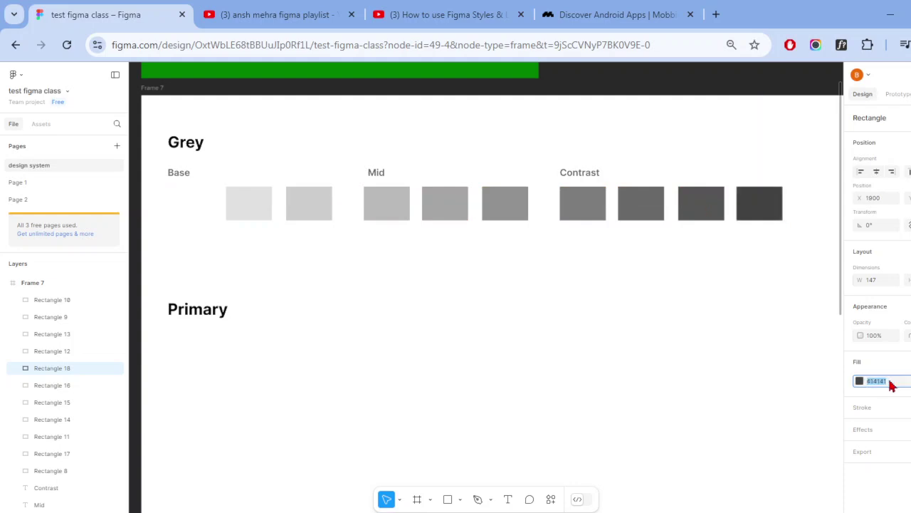
click(805, 383)
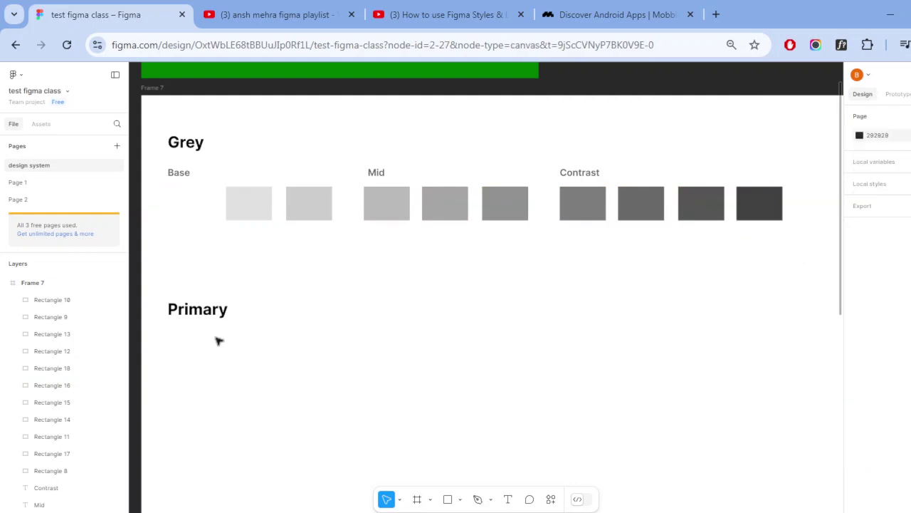
- Move the white Base swatch below the Primary heading
click(189, 208)
double_click(189, 208)
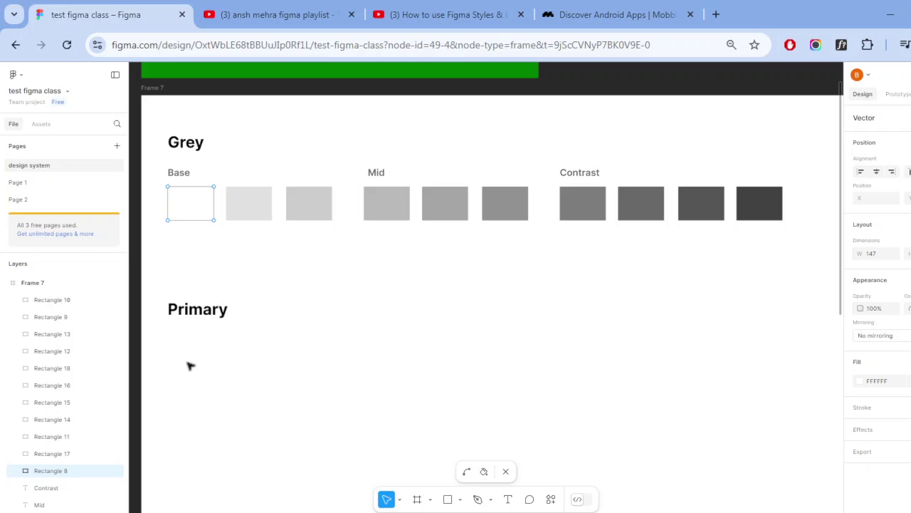
key(Escape)
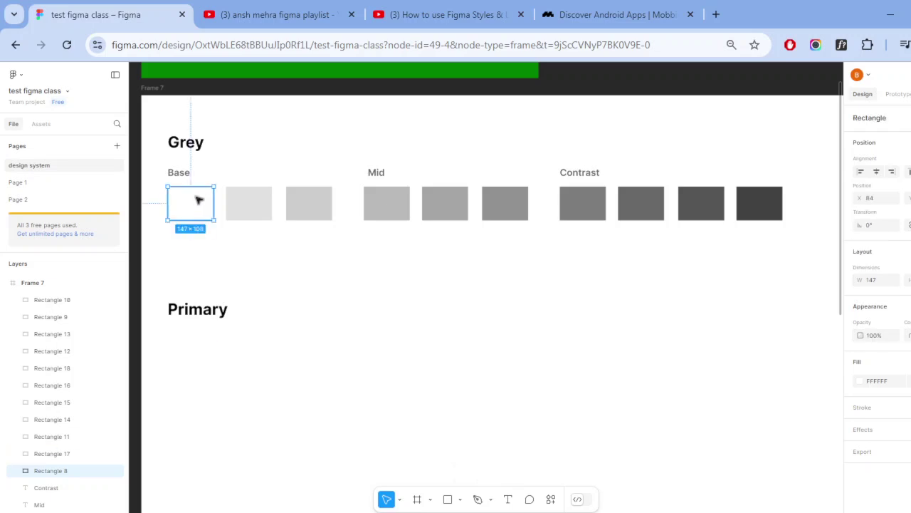
drag(199, 198, 197, 366)
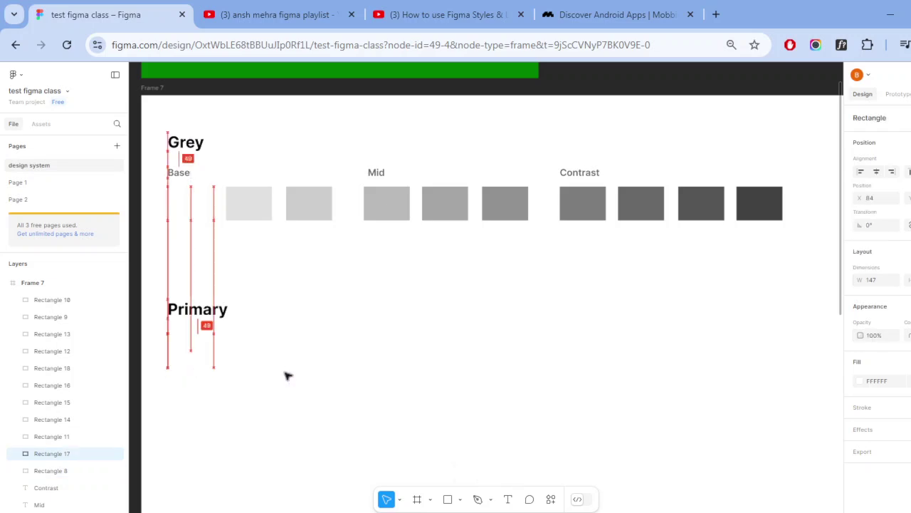
- Fill the swatch 'green', then fine-tune the shade to 018301 in the colour picker
click(862, 381)
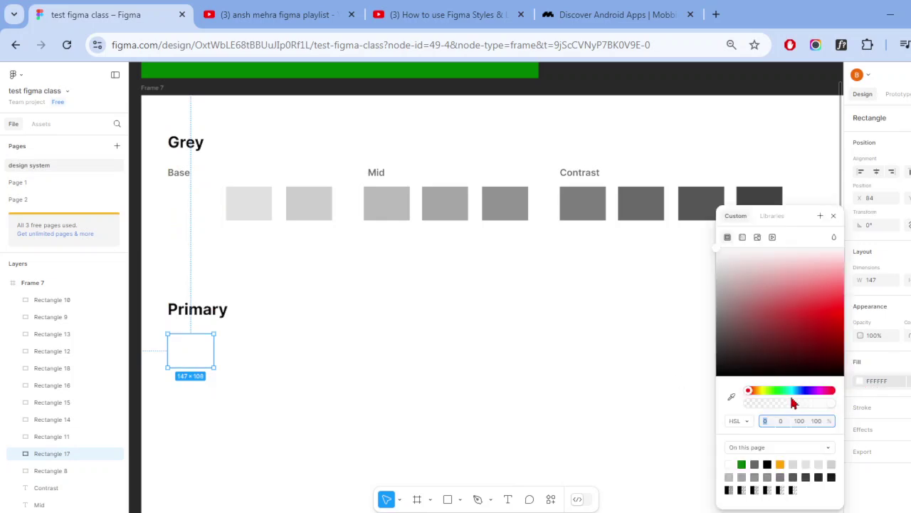
click(883, 384)
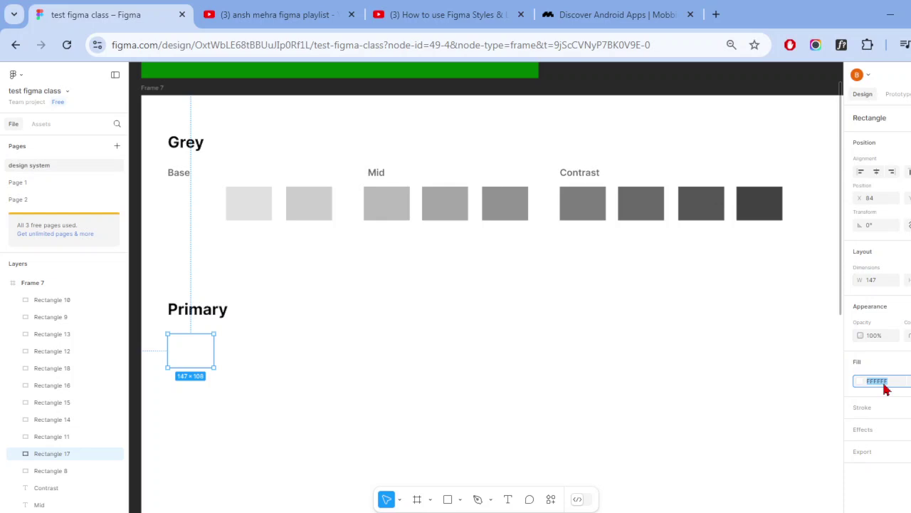
text(green)
key(Return)
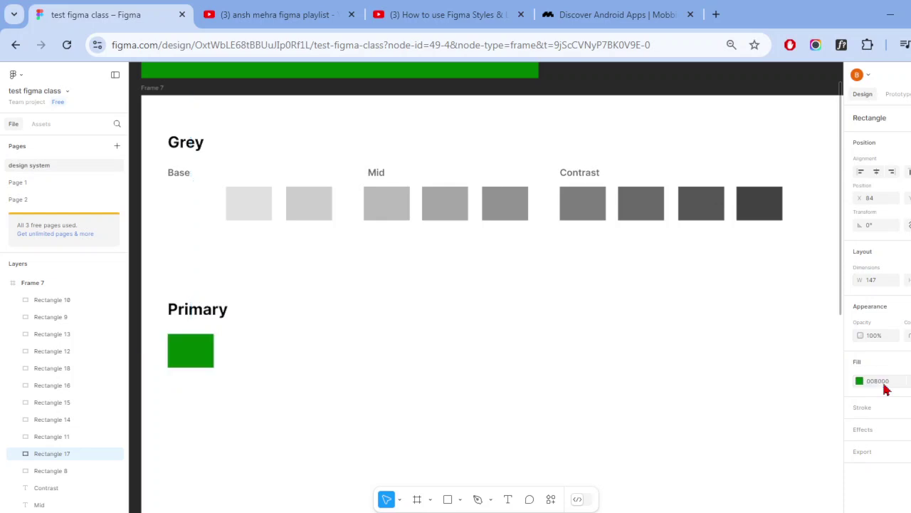
click(861, 385)
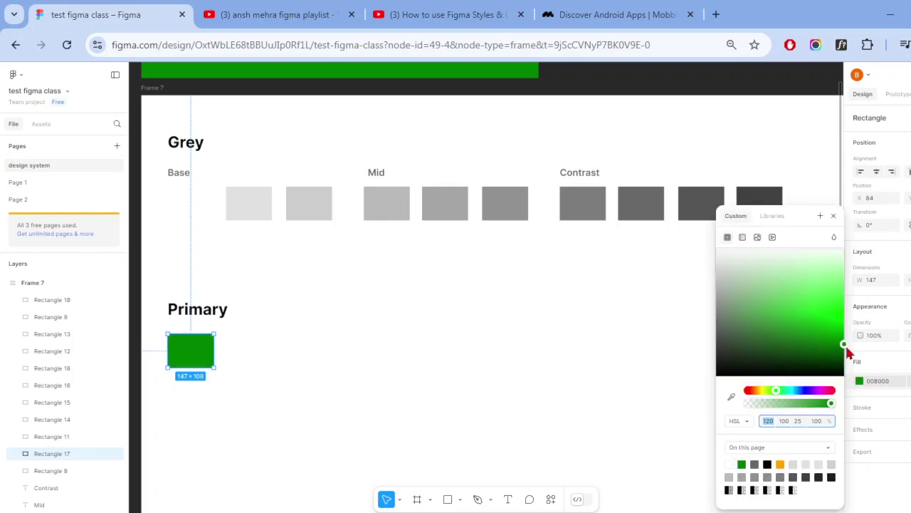
drag(844, 345, 843, 349)
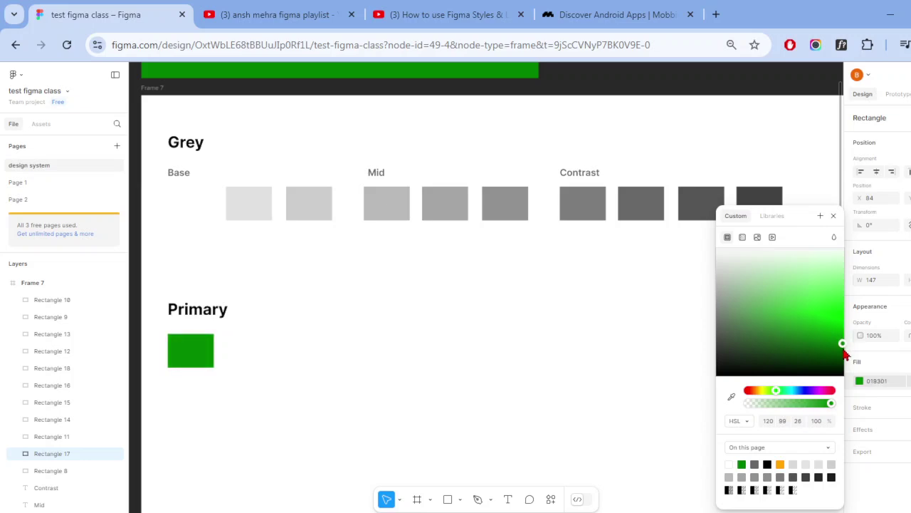
click(432, 401)
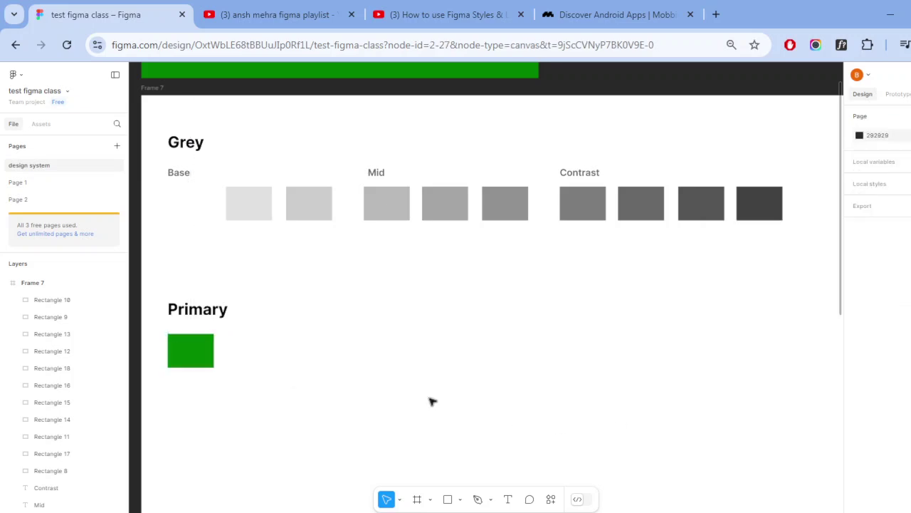
click(193, 358)
ctrl+scroll(195, 359, up, 3)
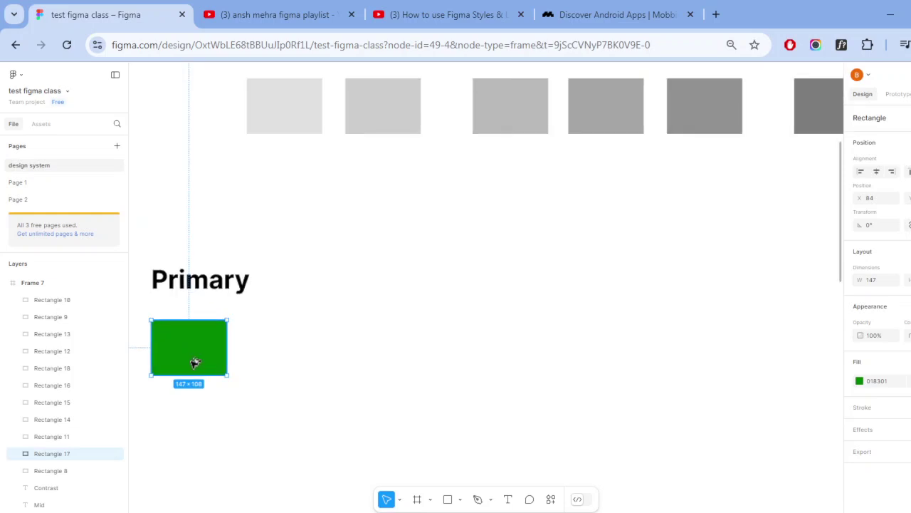
- Make two copies of the green swatch to the right, darkening each with stacked black fills
alt+drag(228, 361, 284, 361)
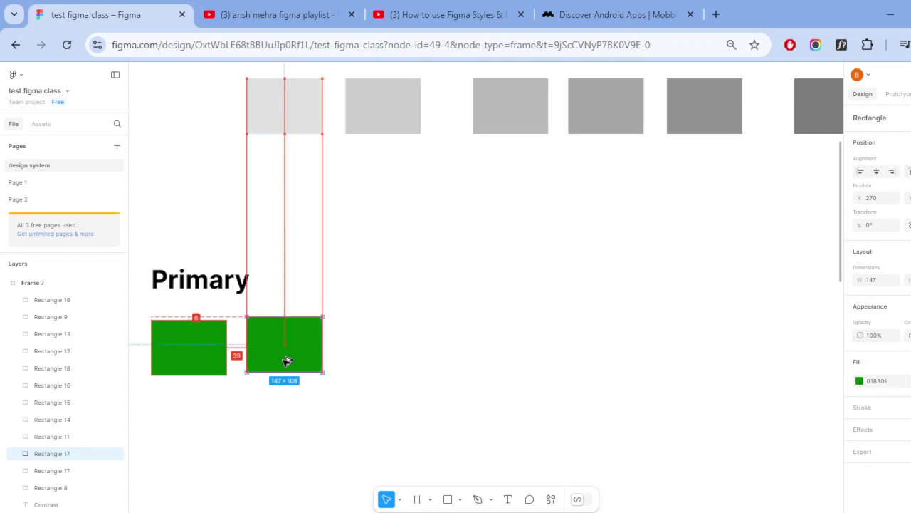
alt+drag(285, 360, 285, 360)
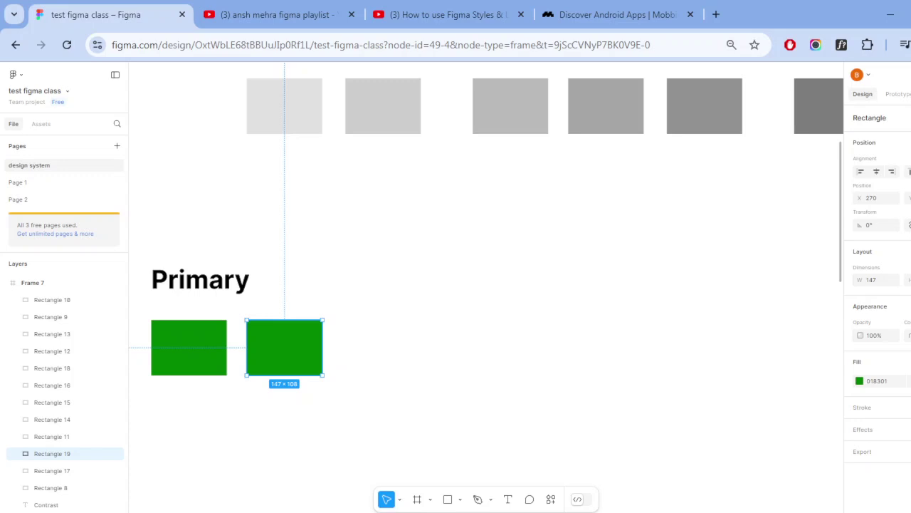
click(906, 362)
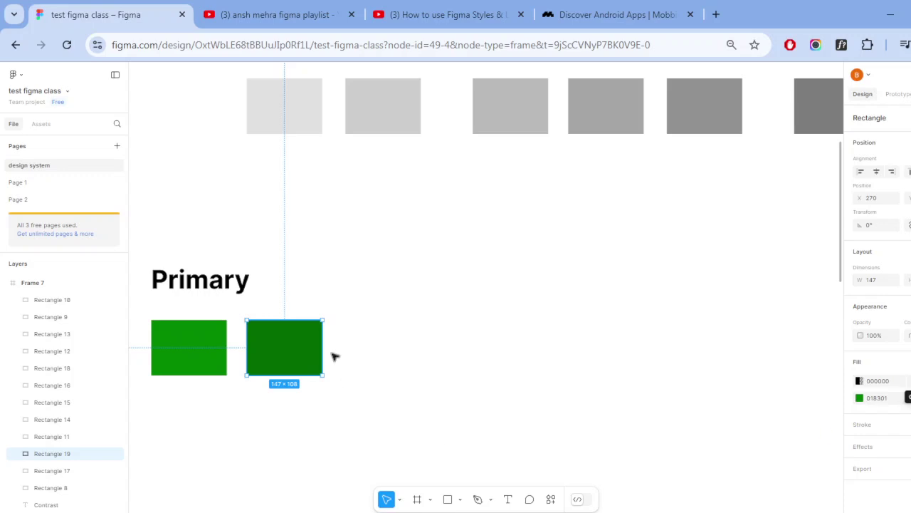
drag(301, 346, 400, 346)
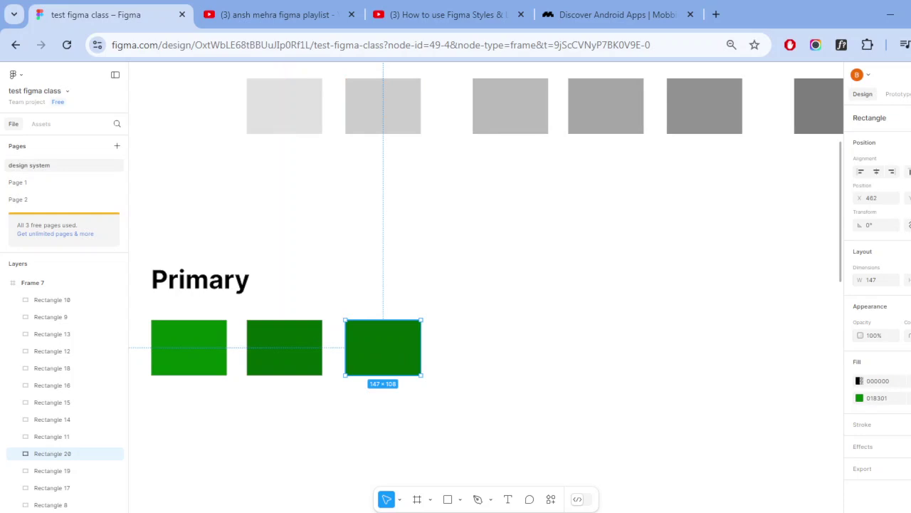
key(Delete)
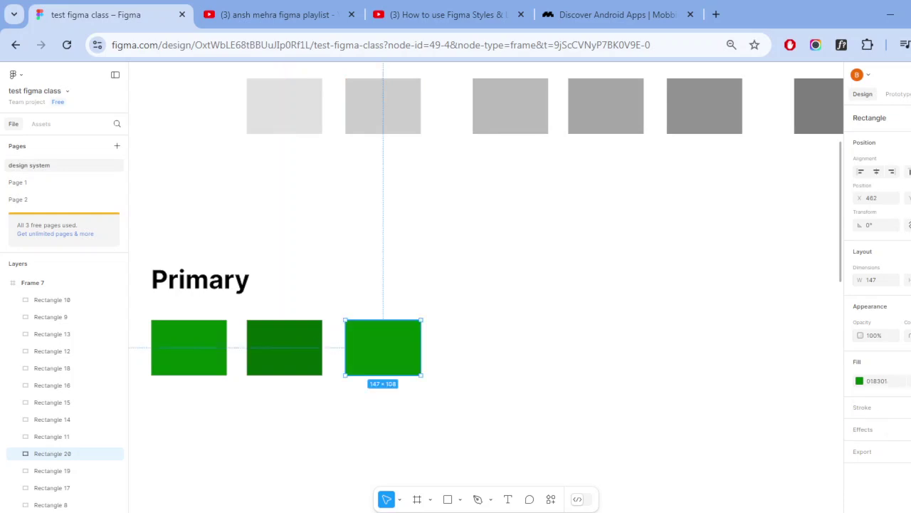
key(ctrl+z)
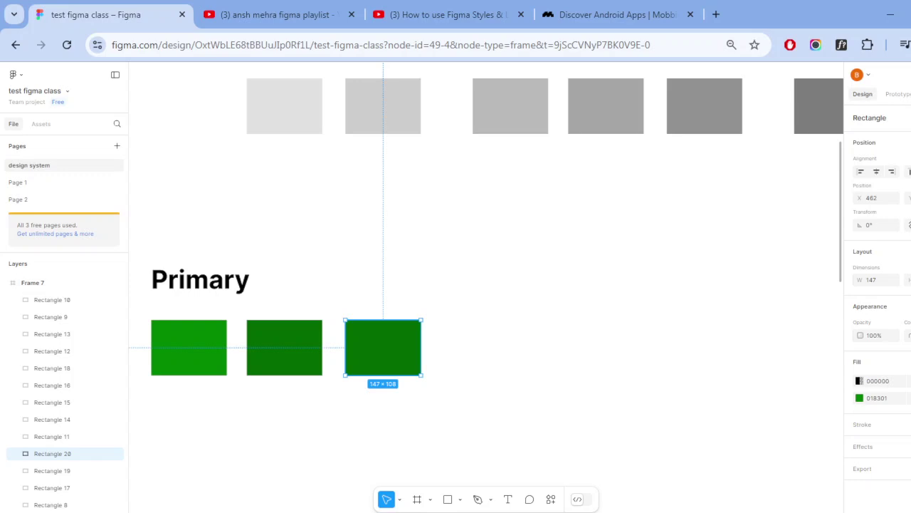
click(906, 362)
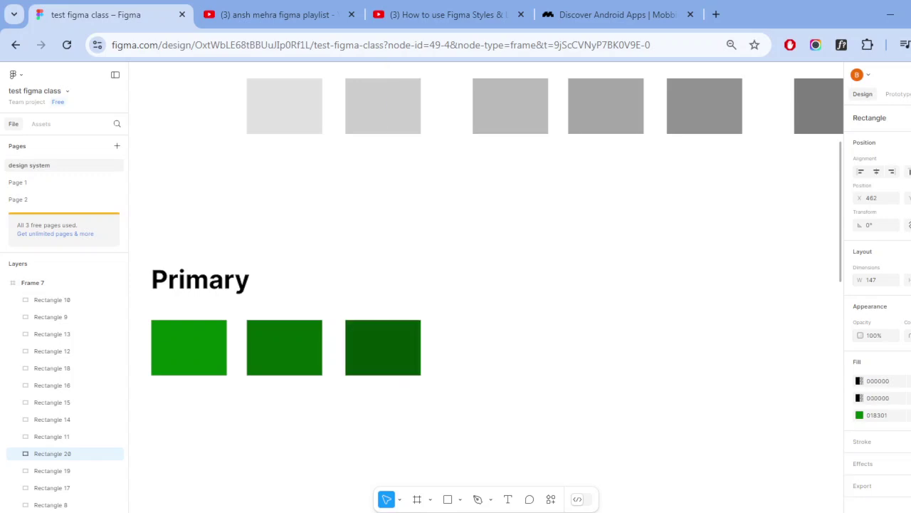
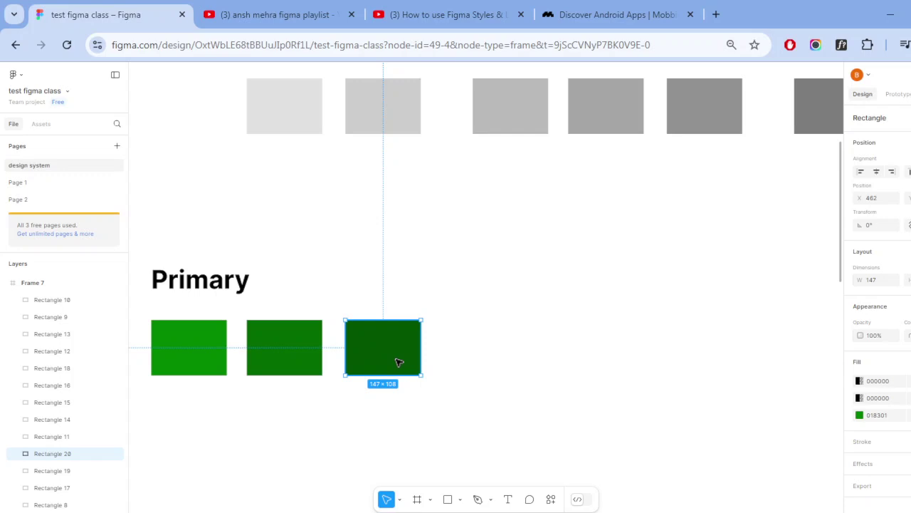
- Duplicate the last dark green swatch to finish the seven-swatch Primary row, then deselect
alt+drag(399, 362, 781, 351)
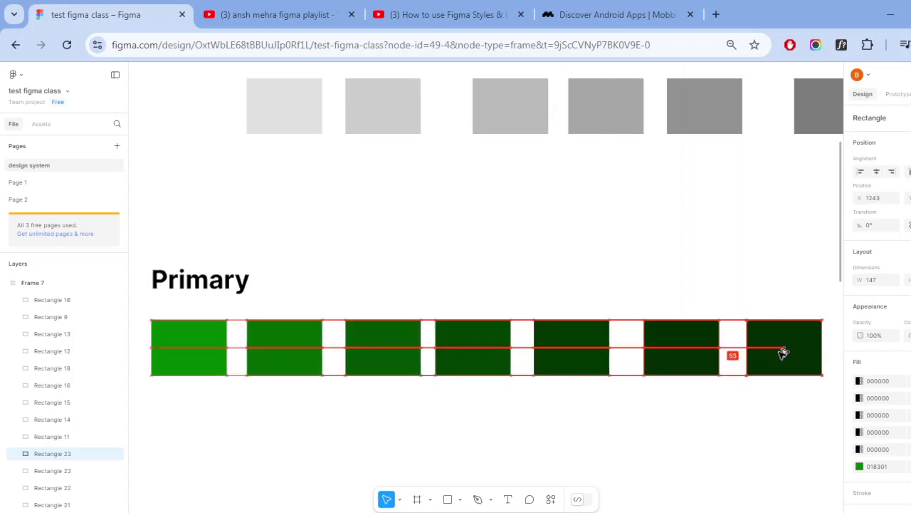
click(743, 427)
- Copy the Primary heading below the green swatches and retype it as 'Semantic'
scroll(690, 427, down, 2)
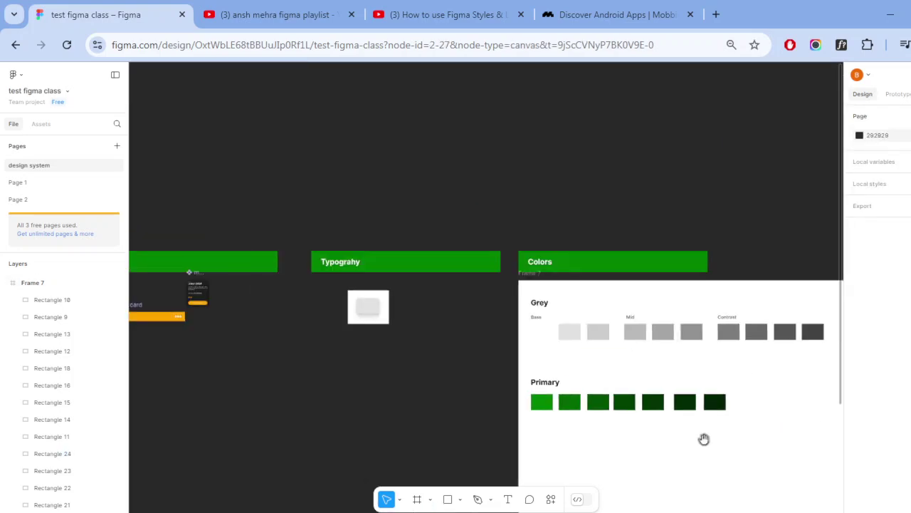
scroll(643, 360, down, 2)
scroll(646, 362, up, 4)
scroll(647, 362, up, 2)
scroll(648, 362, down, 2)
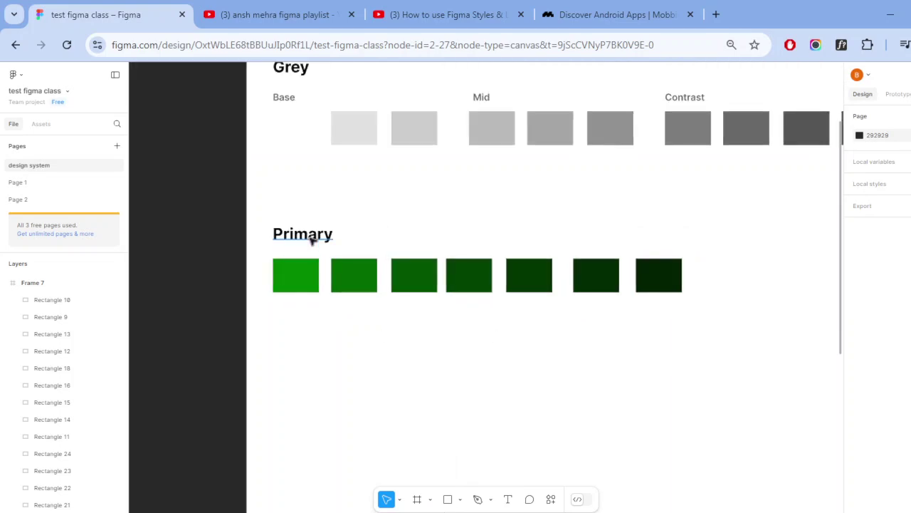
click(313, 281)
drag(314, 281, 312, 356)
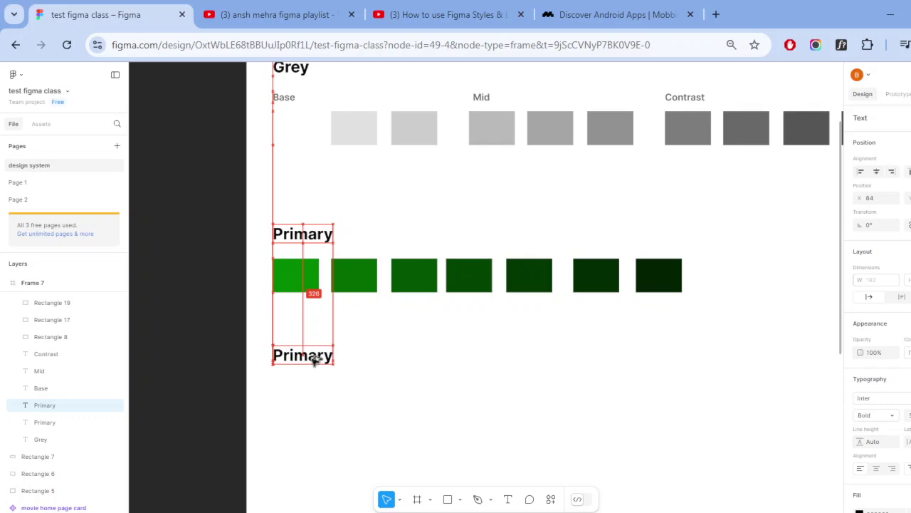
double_click(312, 356)
text(Se)
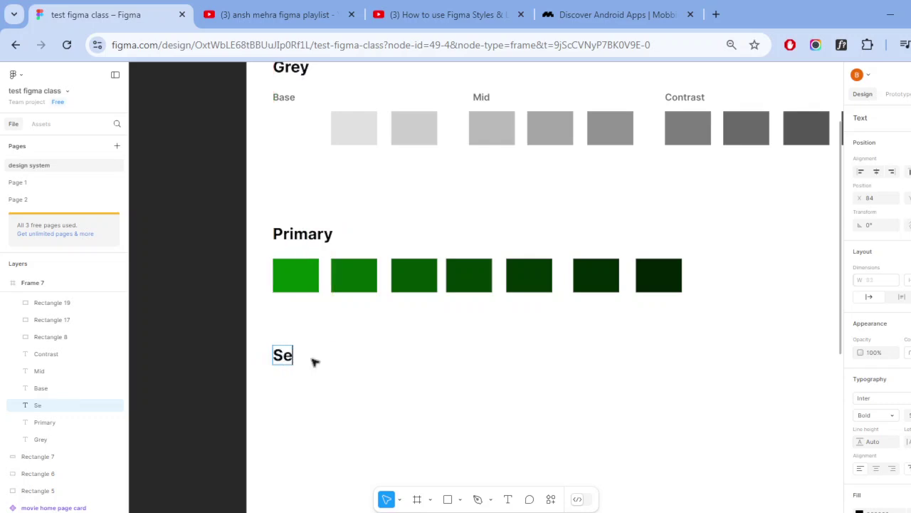
text(mentic)
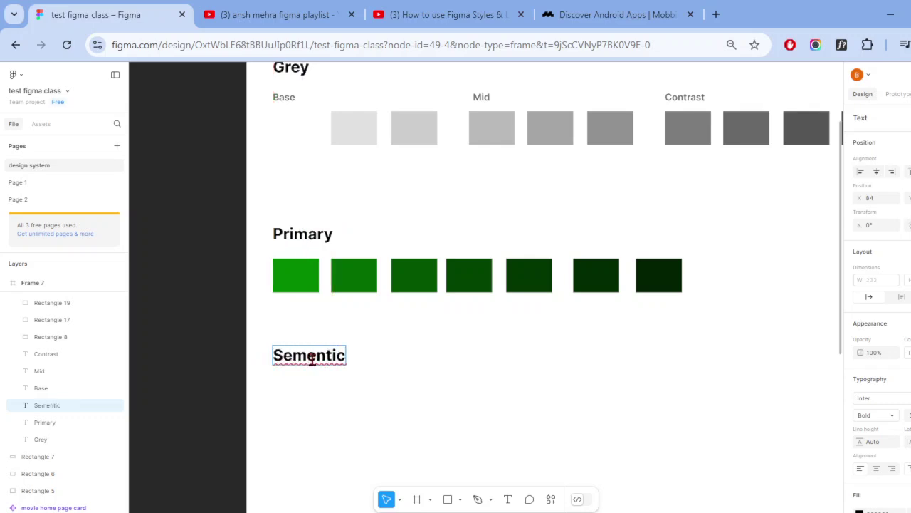
right_click(321, 359)
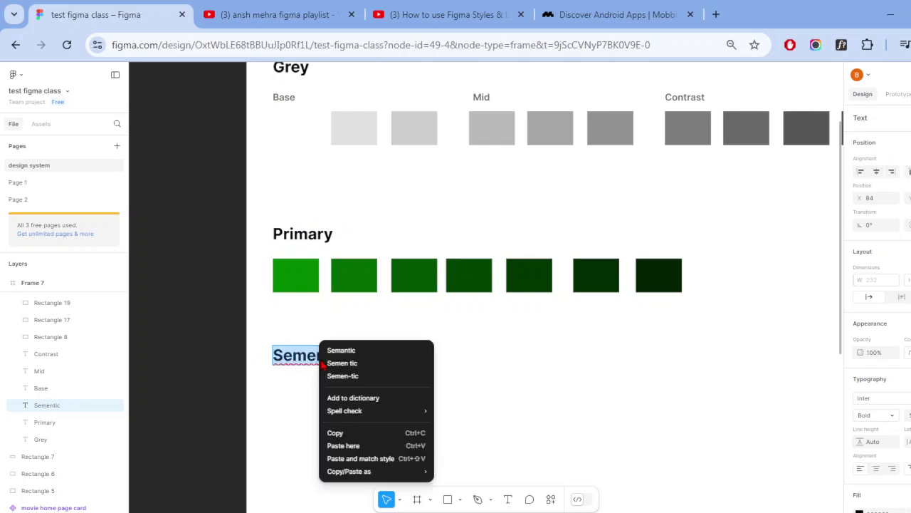
click(371, 350)
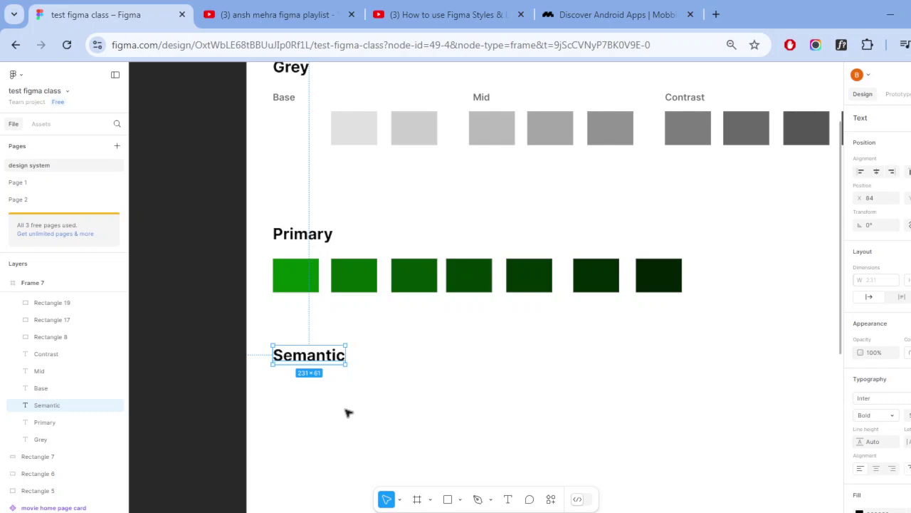
- Duplicate the Semantic heading just below it and retype the copy as 'Error'
click(341, 395)
click(327, 360)
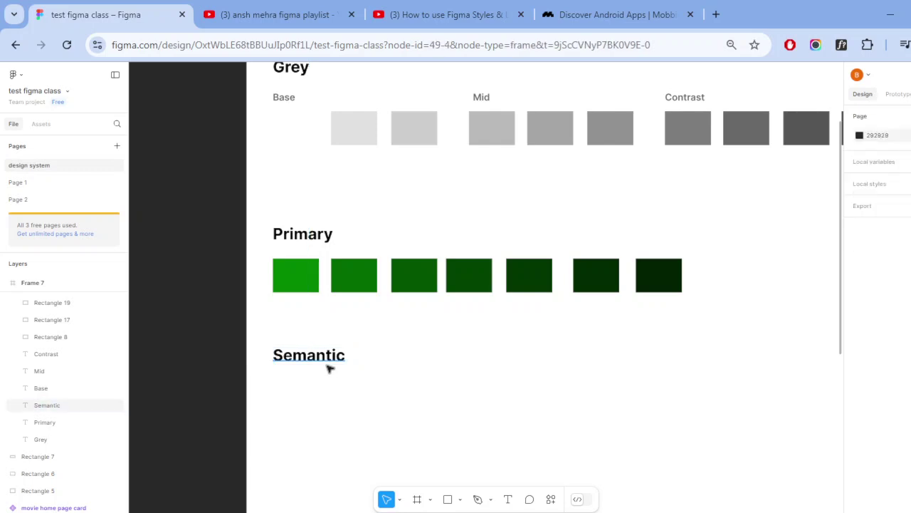
alt+drag(332, 359, 334, 404)
double_click(333, 403)
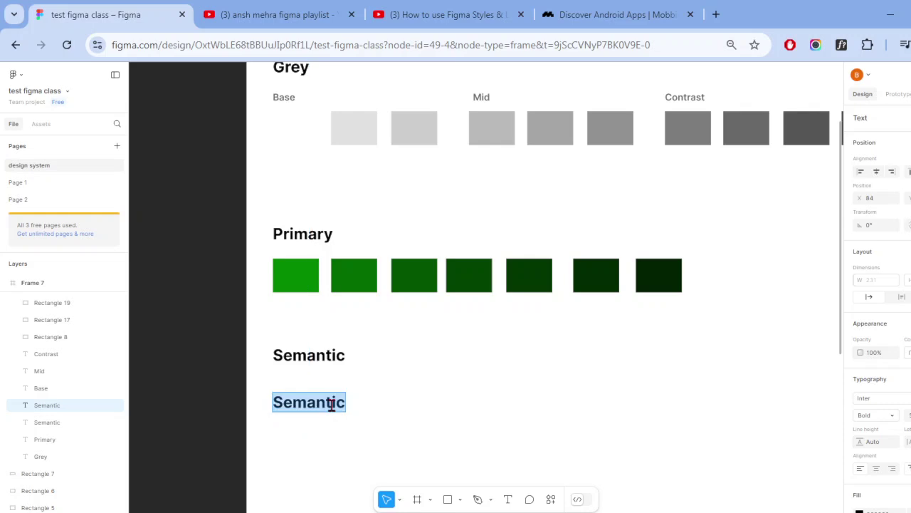
text(Errpr)
key(BackSpace)
key(BackSpace)
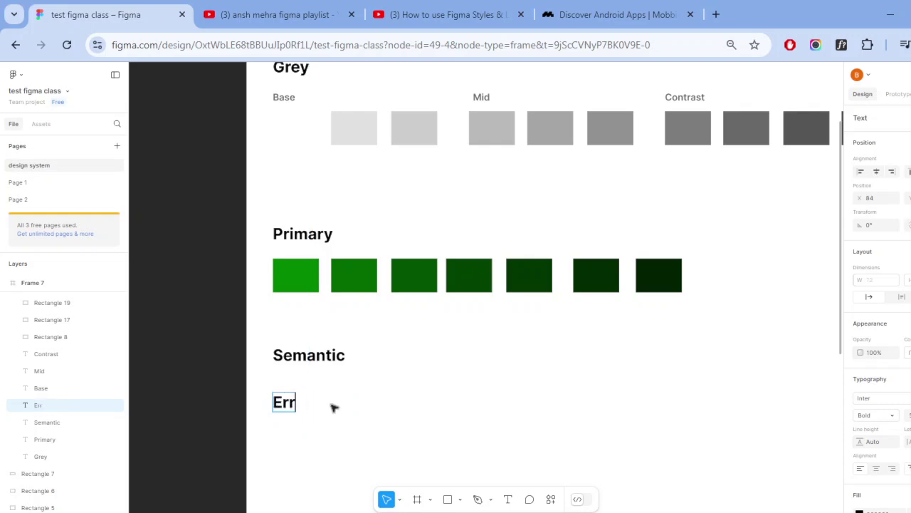
text(or)
key(Escape)
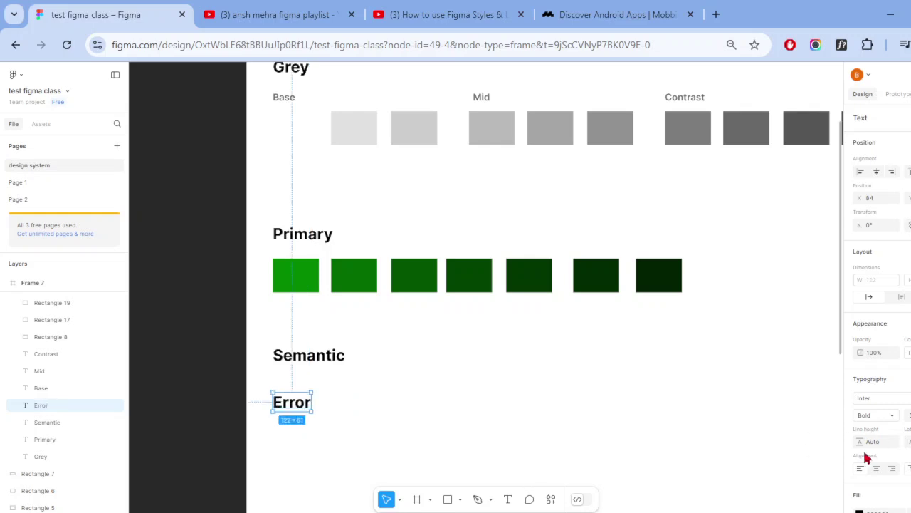
- Give the Error label font size 40 and an eyedropped grey fill
scroll(869, 457, down, 2)
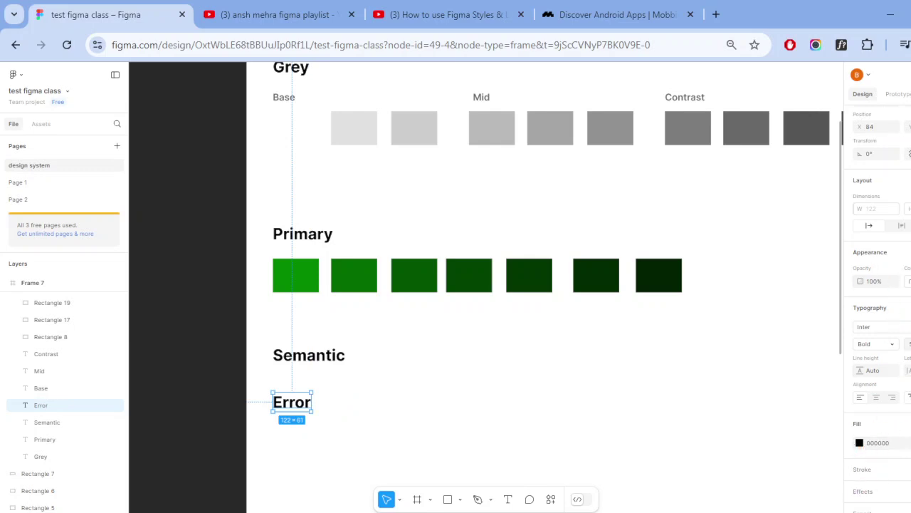
click(907, 344)
text(40)
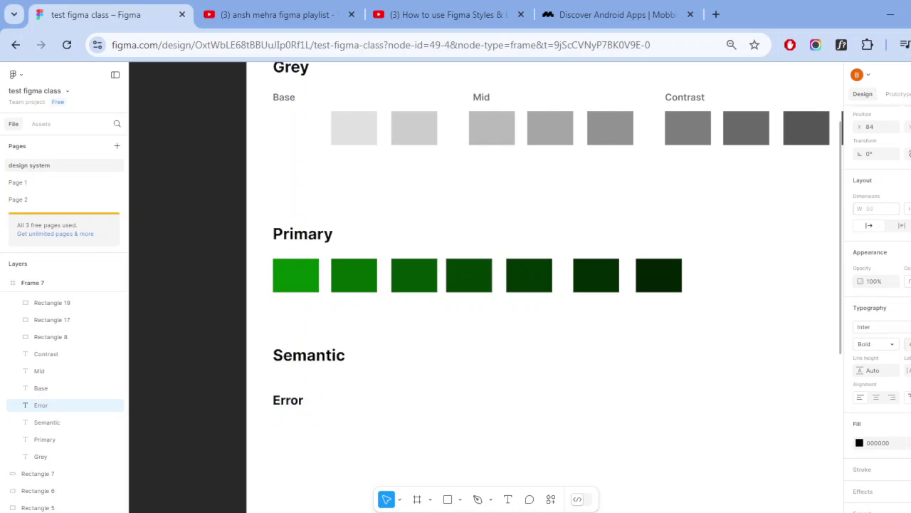
key(Return)
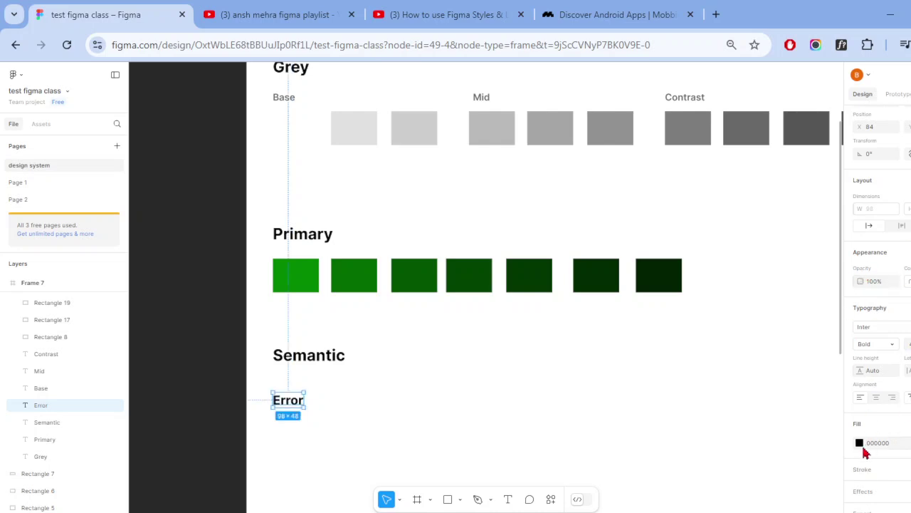
click(860, 443)
click(731, 397)
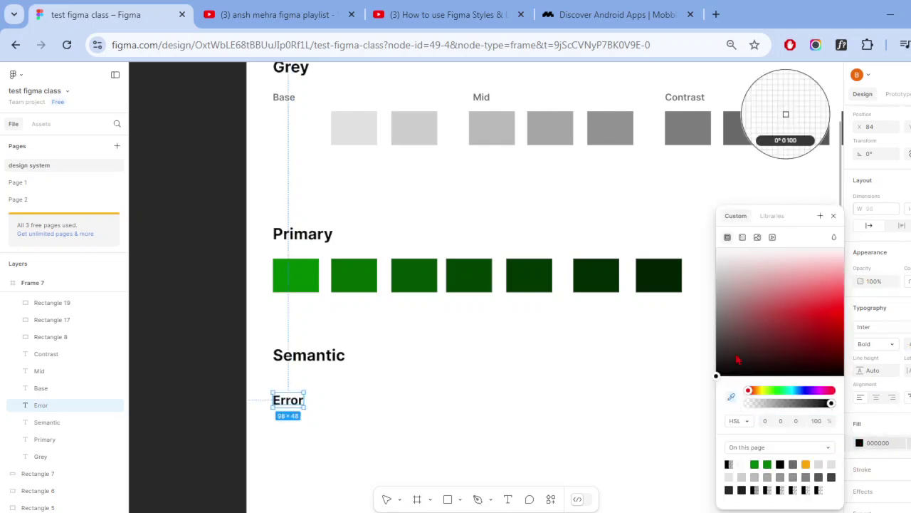
click(694, 134)
click(409, 413)
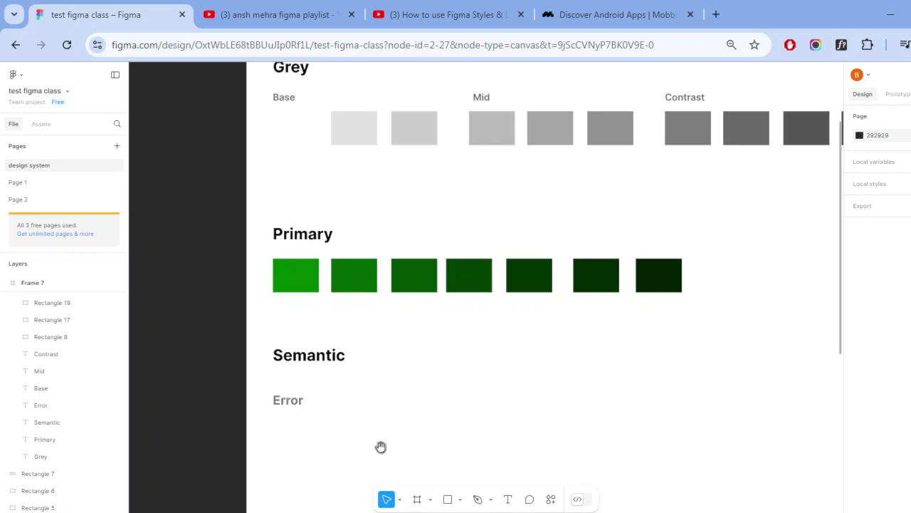
- Copy the first green swatch below the Error label and set its fill to FF0000
drag(380, 448, 352, 330)
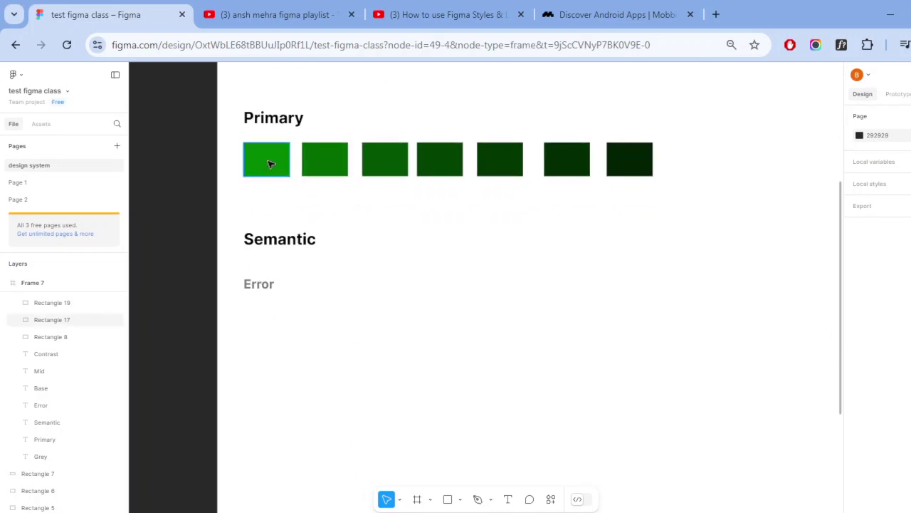
drag(270, 160, 273, 321)
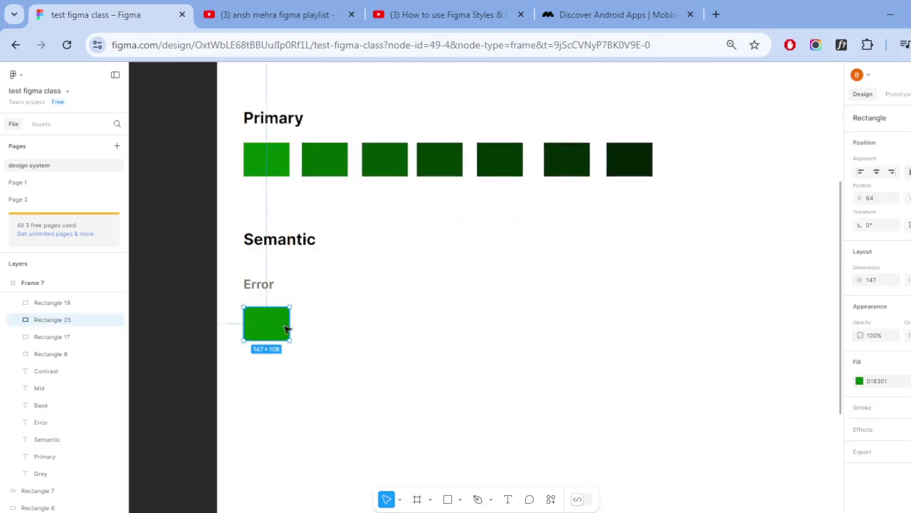
click(881, 385)
text(ff0000)
key(Return)
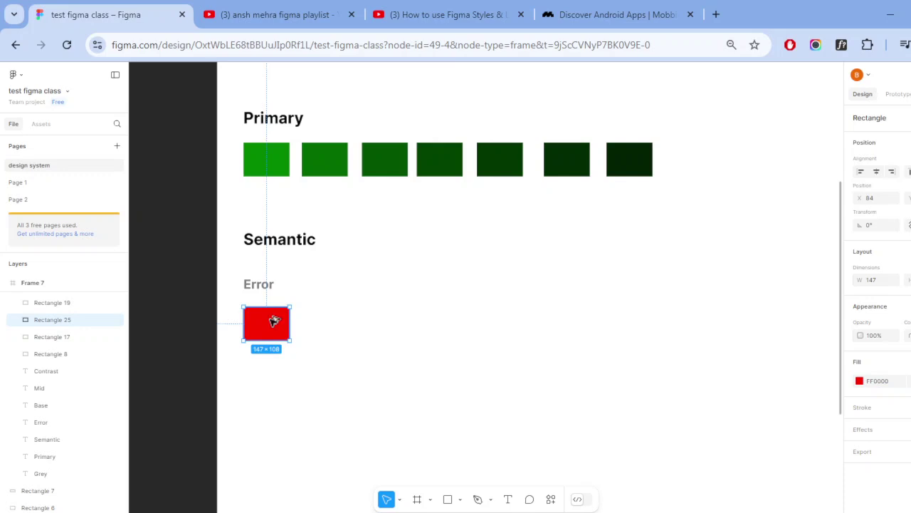
- Duplicate the red swatch rightwards, adding black layers so each copy is darker
mouse_move(273, 320)
mouse_down()
mouse_move(436, 335)
mouse_move(508, 324)
mouse_move(571, 329)
mouse_up()
key(ctrl+v)
key(ctrl+v)
key(ctrl+v)
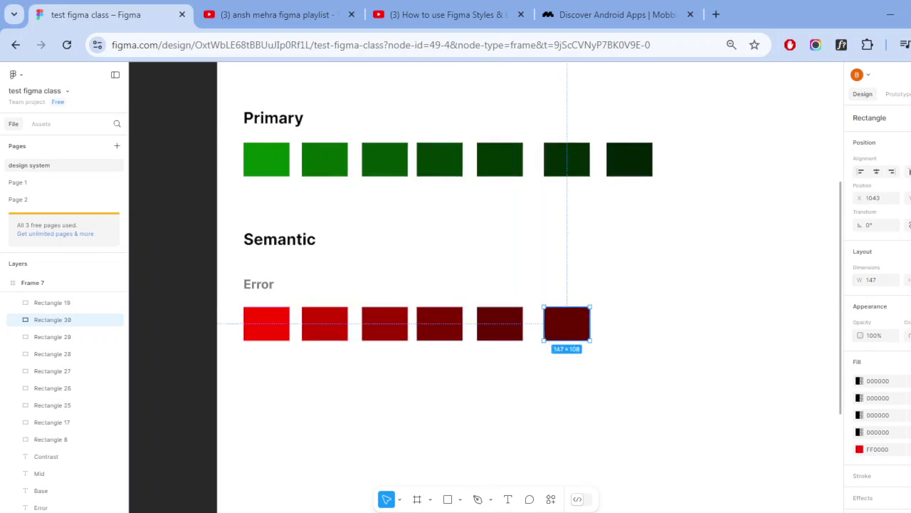
key(ctrl+v)
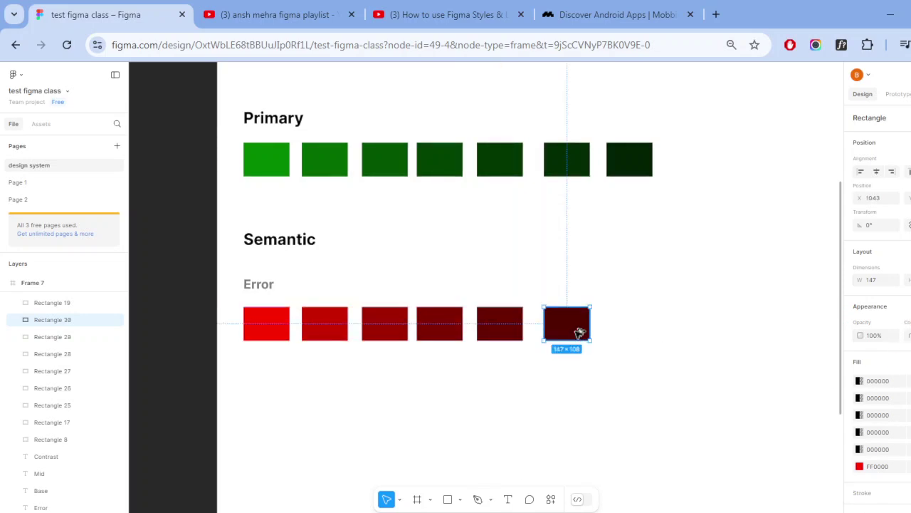
drag(579, 331, 648, 333)
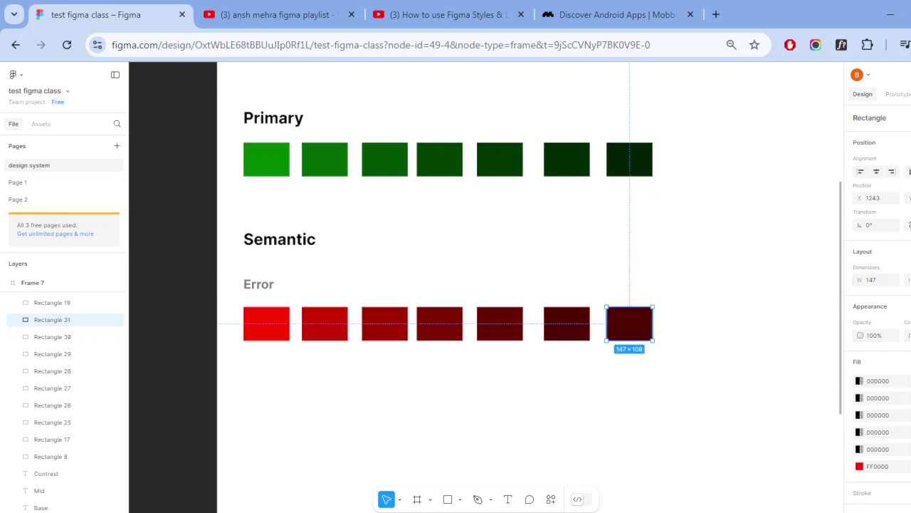
click(712, 413)
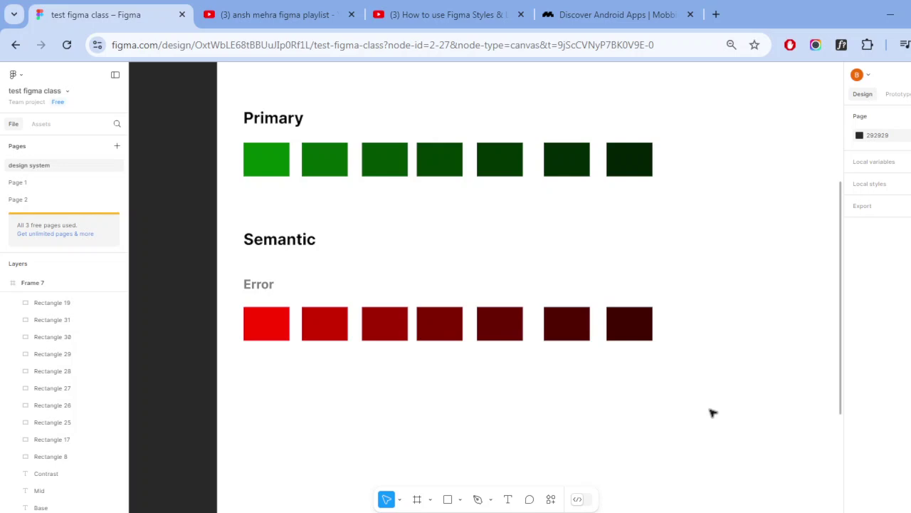
ctrl+scroll(672, 413, down, 5)
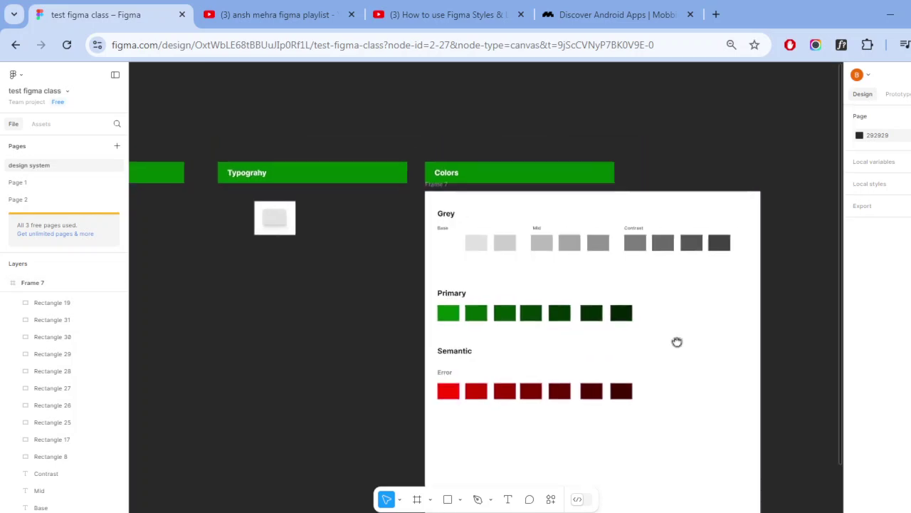
ctrl+scroll(632, 303, up, 3)
ctrl+scroll(643, 296, up, 2)
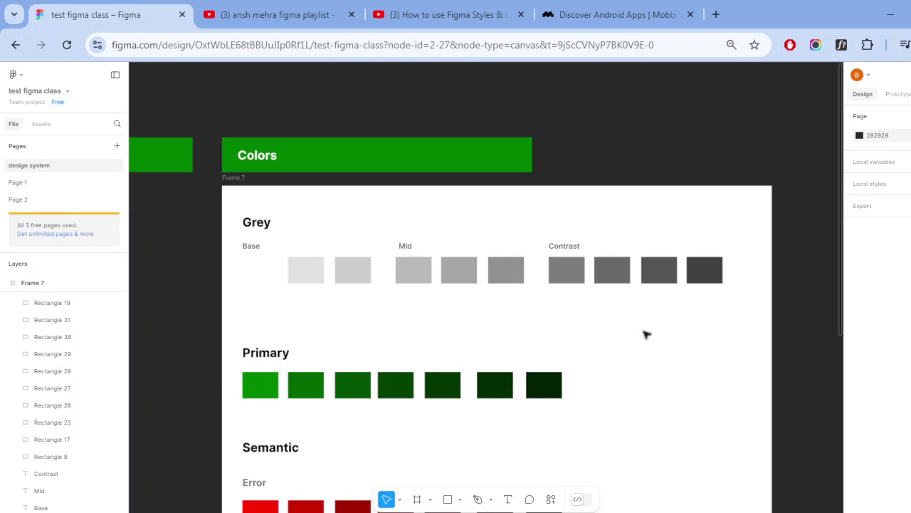
scroll(633, 420, down, 1)
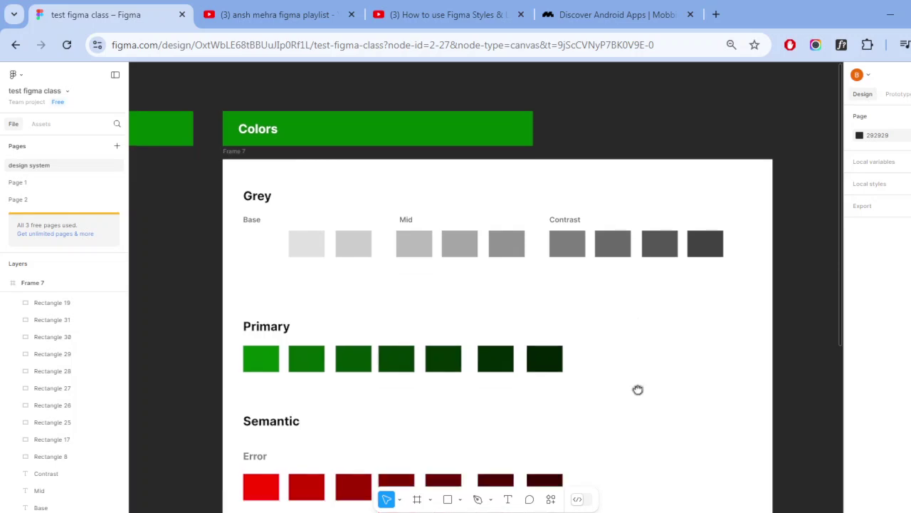
scroll(619, 427, down, 2)
scroll(609, 435, down, 3)
drag(611, 400, 600, 289)
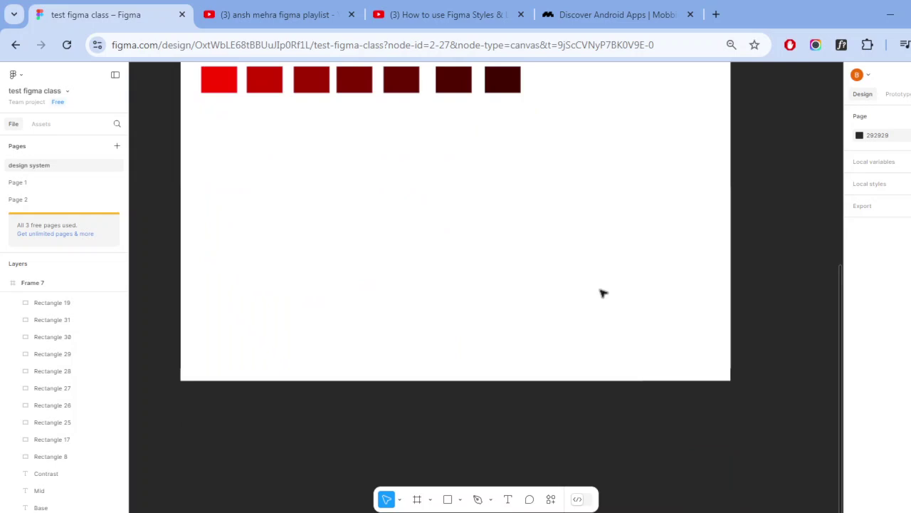
scroll(574, 218, up, 5)
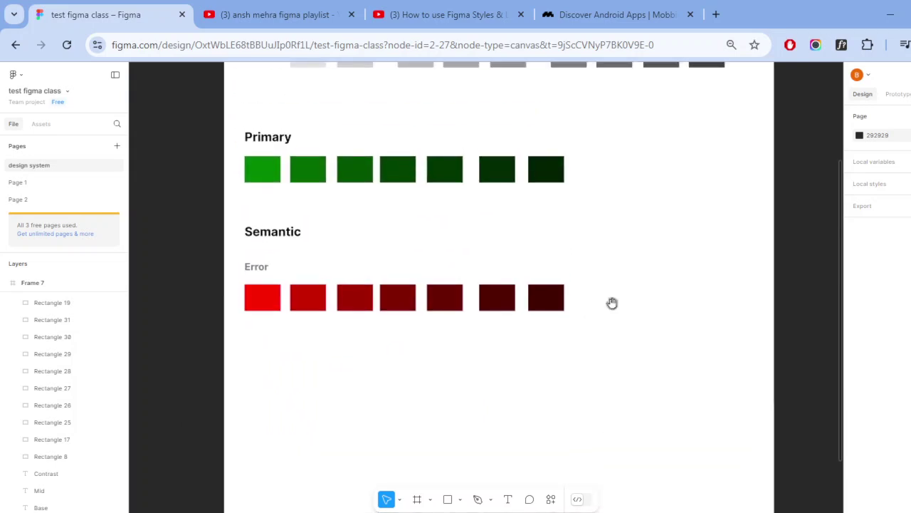
scroll(610, 301, up, 3)
scroll(655, 264, up, 1)
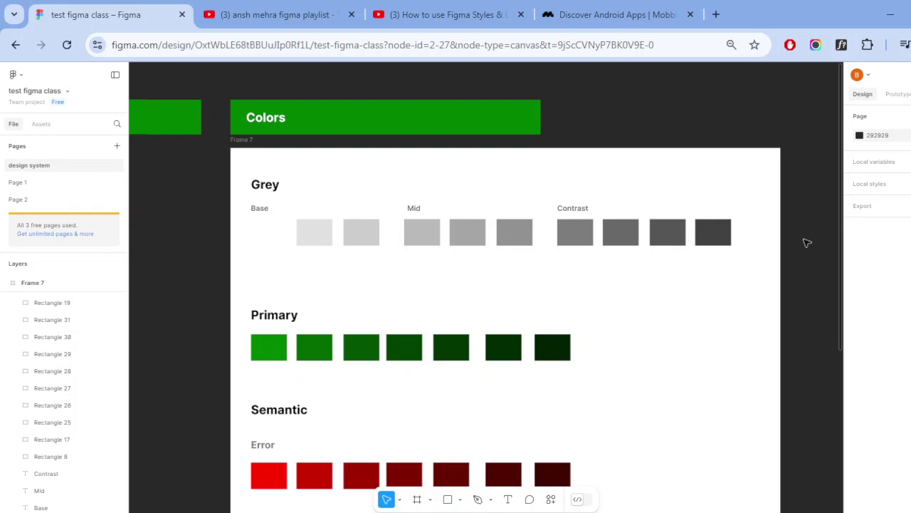
- Open the white Base swatch's fill and browse the Libraries colours before returning to Custom
click(270, 239)
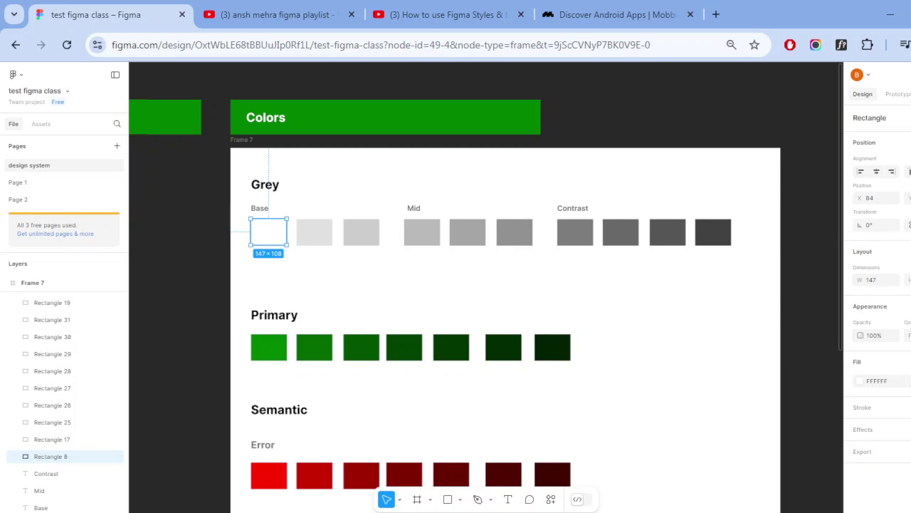
click(861, 381)
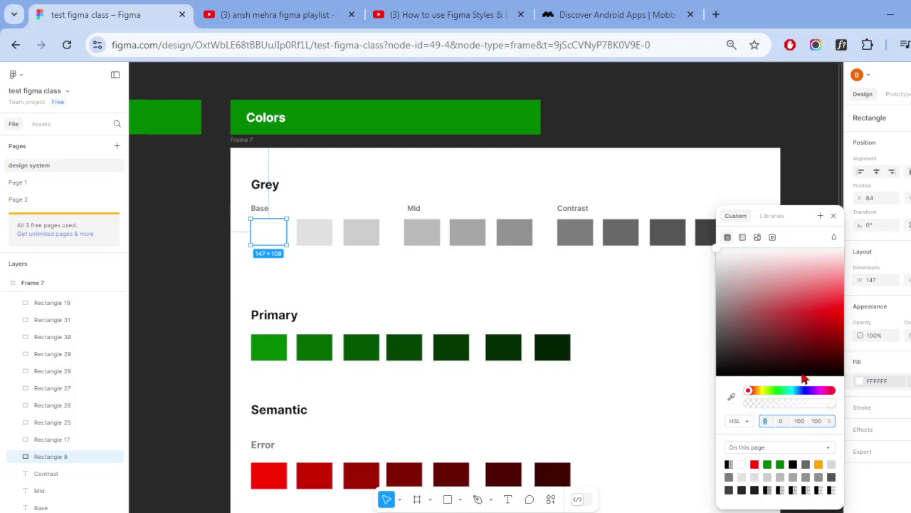
click(776, 217)
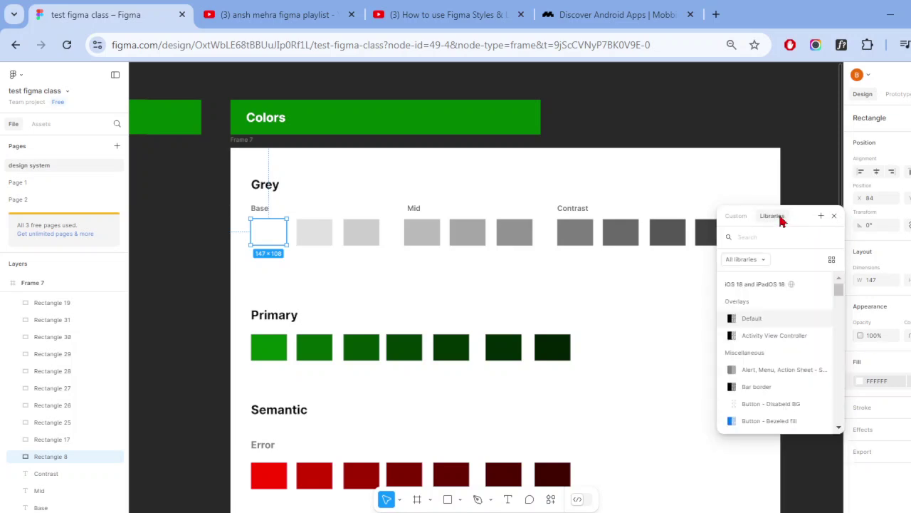
scroll(776, 384, down, 5)
scroll(781, 396, down, 5)
scroll(777, 396, down, 2)
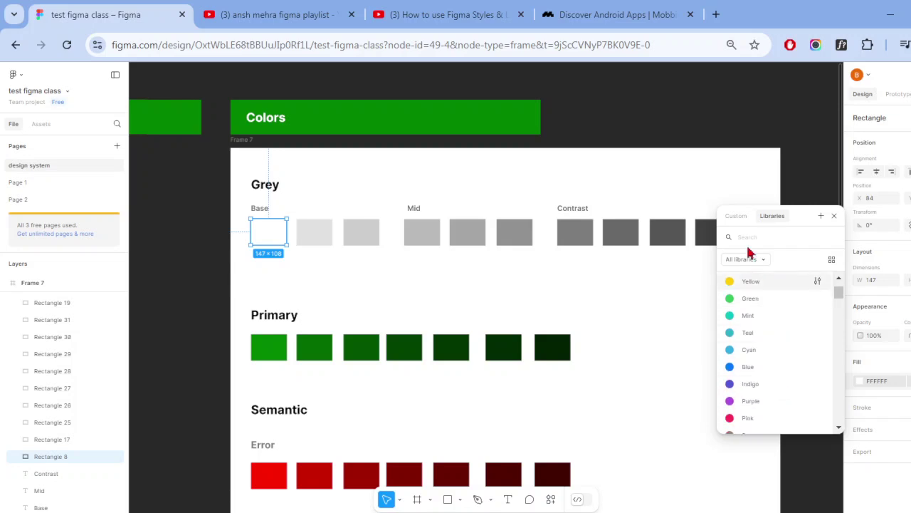
click(737, 217)
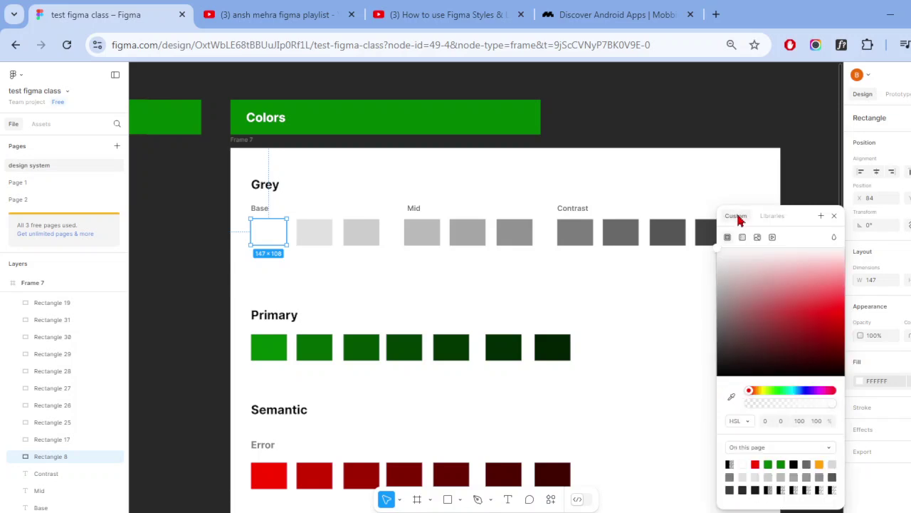
- Start a variable named 'grey/base1' in Collection 1, then discard it and close the picker
click(821, 216)
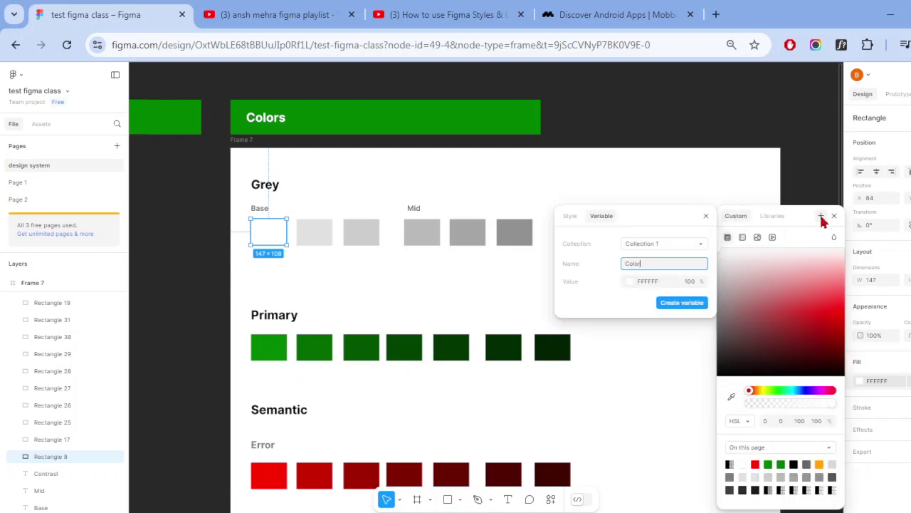
click(666, 245)
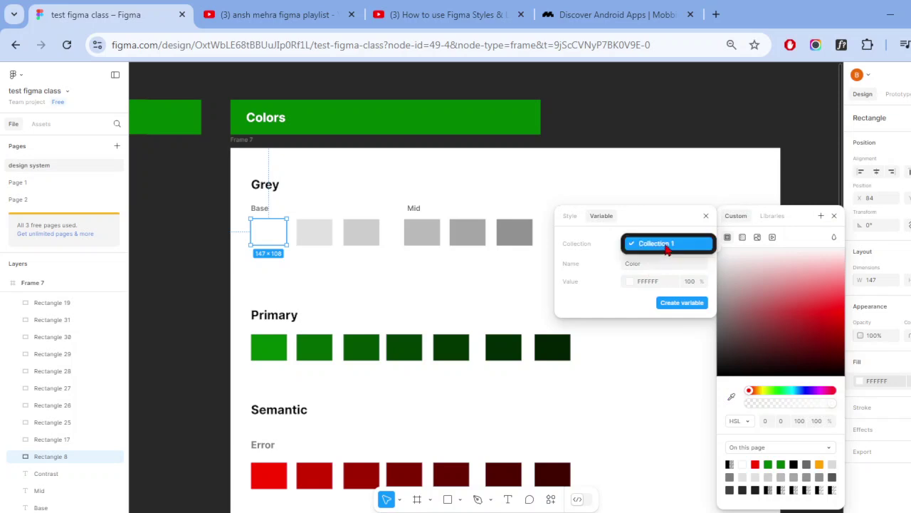
click(667, 245)
double_click(636, 265)
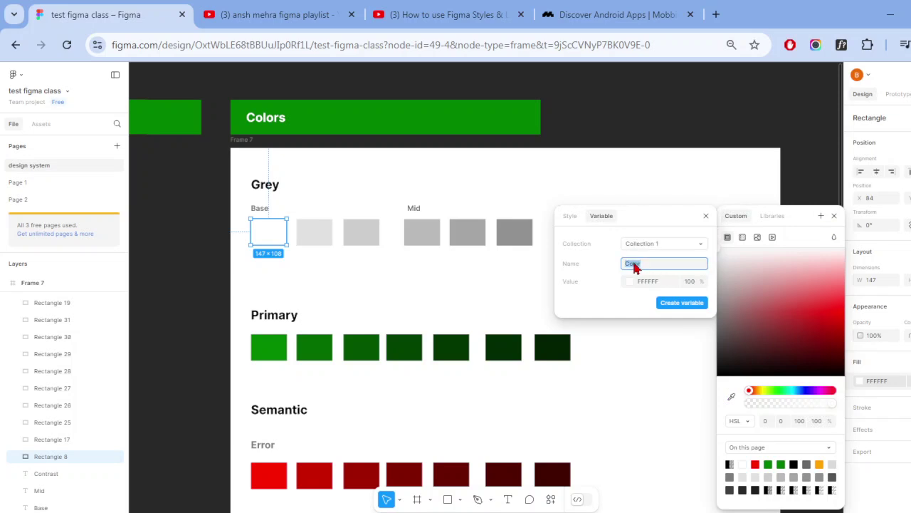
text(grey)
text(/base)
text(1)
click(705, 216)
click(702, 205)
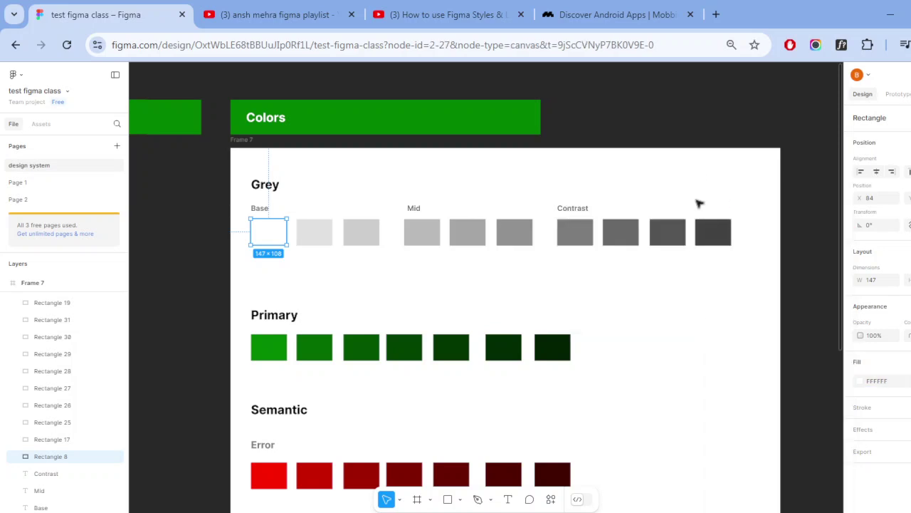
- Select the white Base swatch and the next two grey swatches
click(285, 241)
click(313, 239)
click(363, 242)
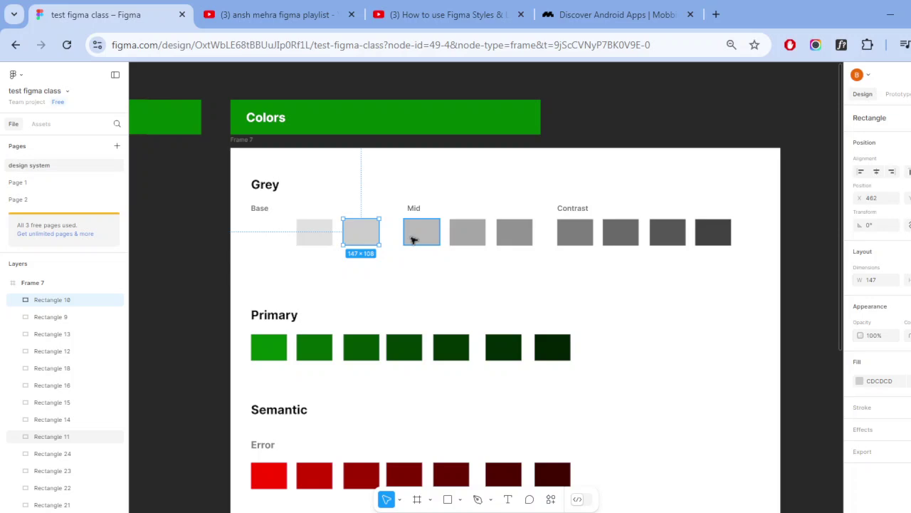
- Find the Sorter plugin under Plugins in quick actions and save it
click(490, 270)
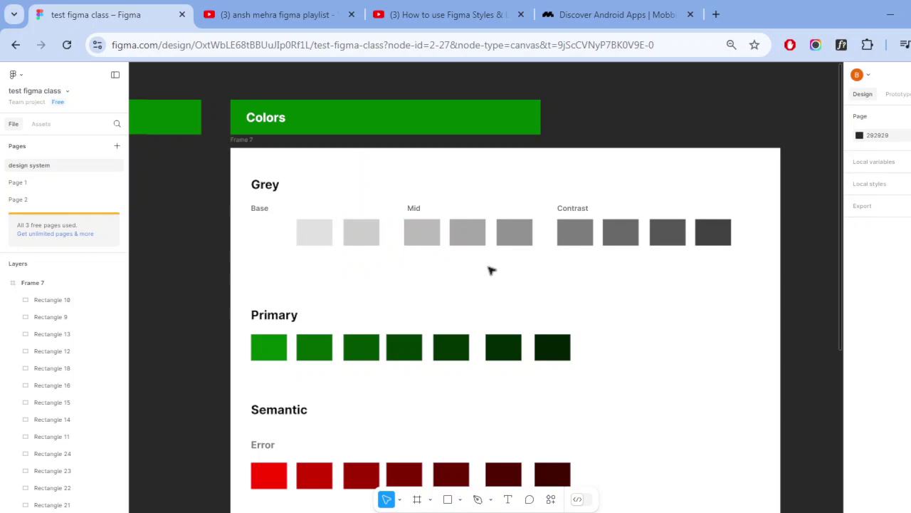
key(ctrl+k)
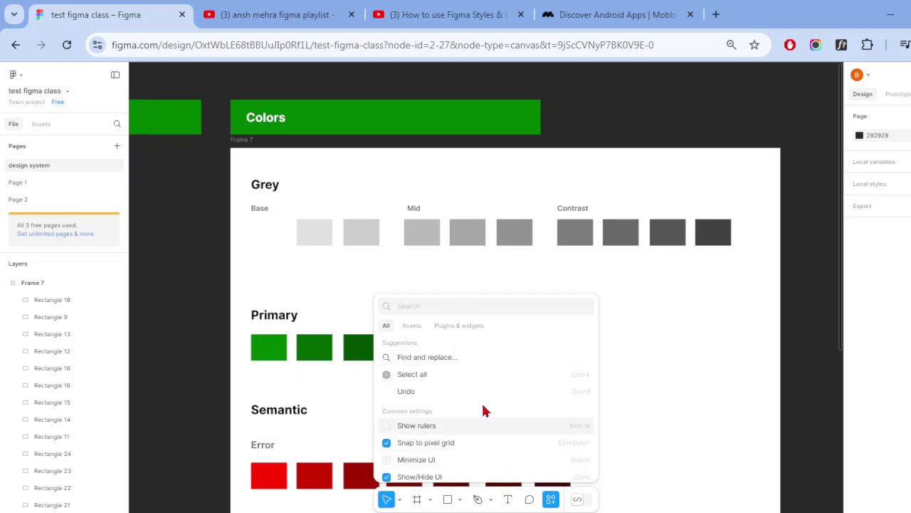
click(465, 326)
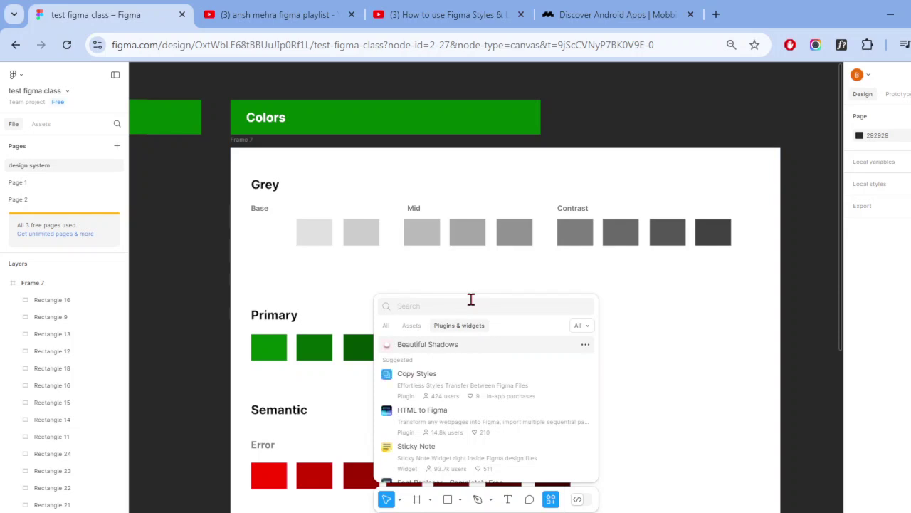
text(sorter)
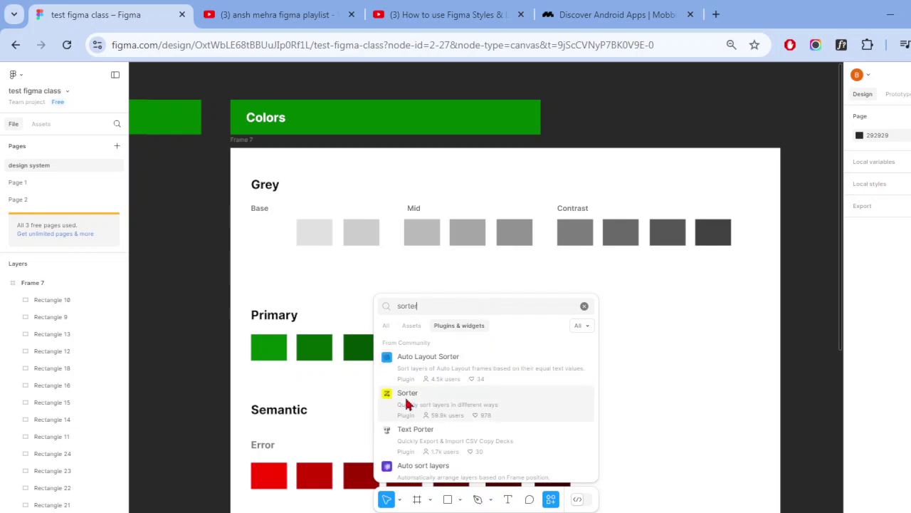
click(407, 404)
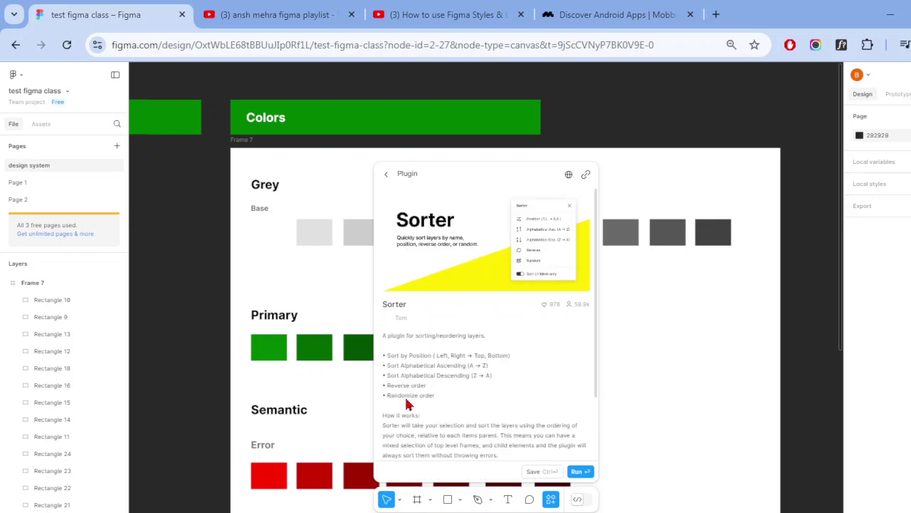
click(544, 473)
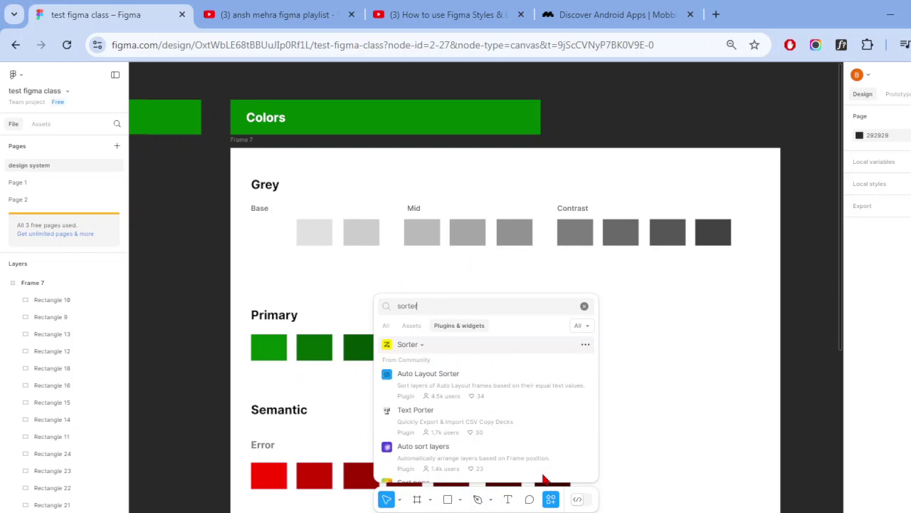
click(333, 275)
- Select the Grey swatch row and sort its layers with Sorter › Sort Position
drag(240, 222, 728, 250)
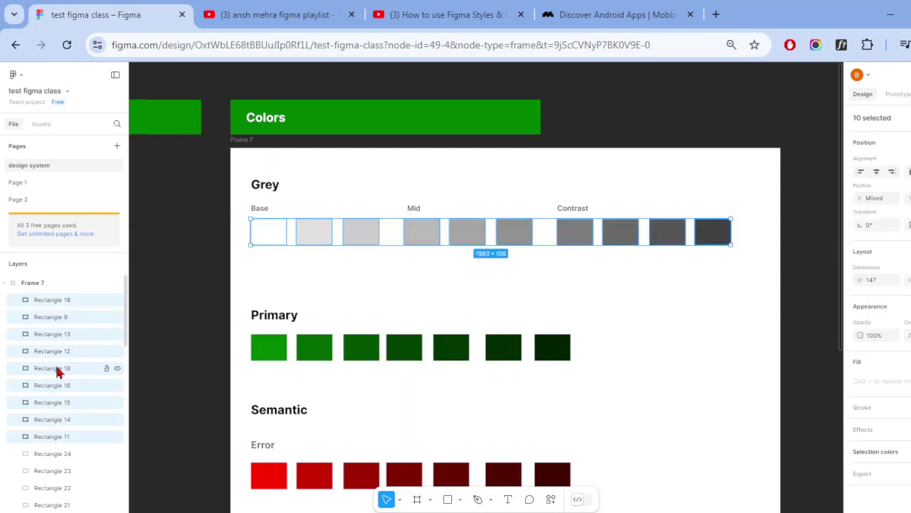
scroll(58, 363, down, 2)
scroll(59, 363, down, 2)
scroll(58, 363, down, 2)
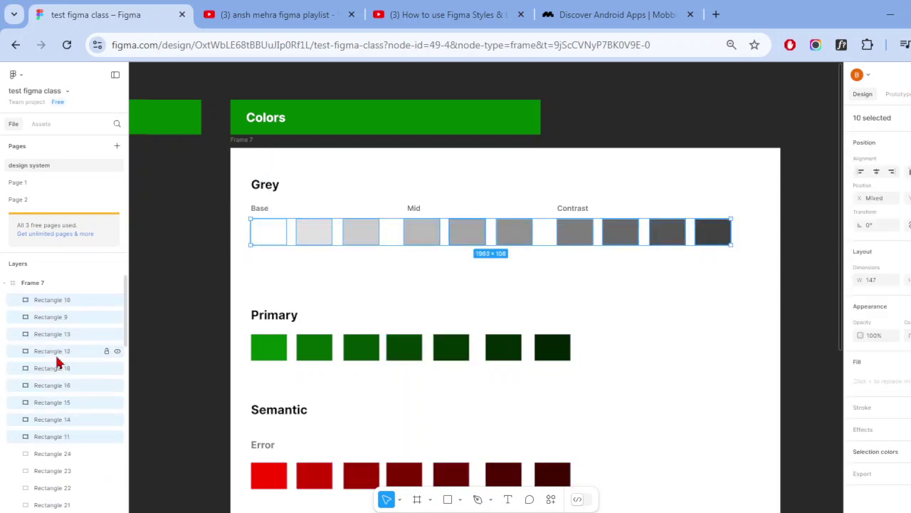
scroll(59, 363, down, 2)
scroll(58, 363, up, 3)
scroll(58, 363, up, 3)
key(ctrl+k)
click(446, 327)
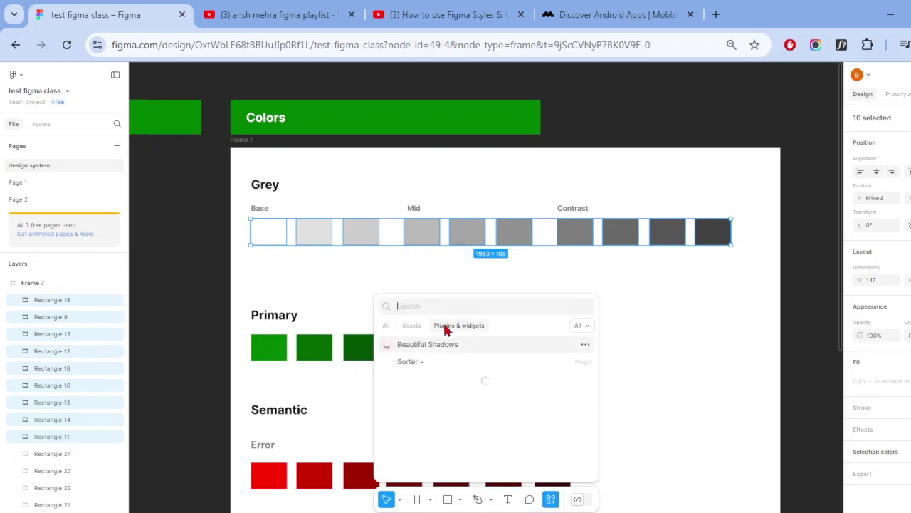
click(443, 367)
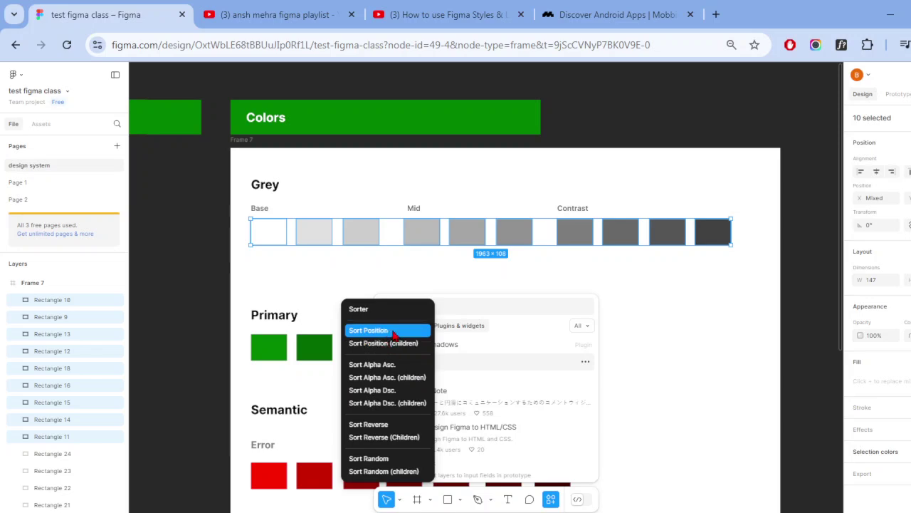
click(394, 332)
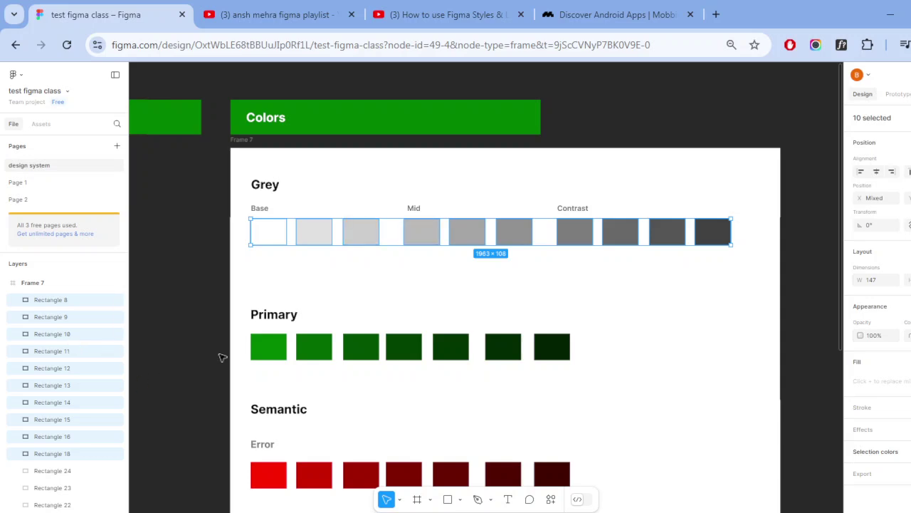
- Sort the seven Primary green and seven Error red swatch layers by position
drag(245, 341, 683, 371)
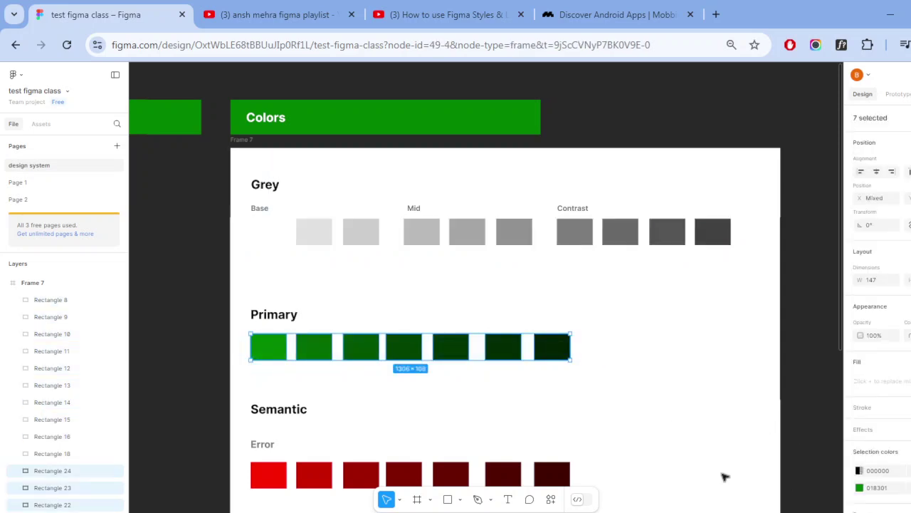
key(ctrl+k)
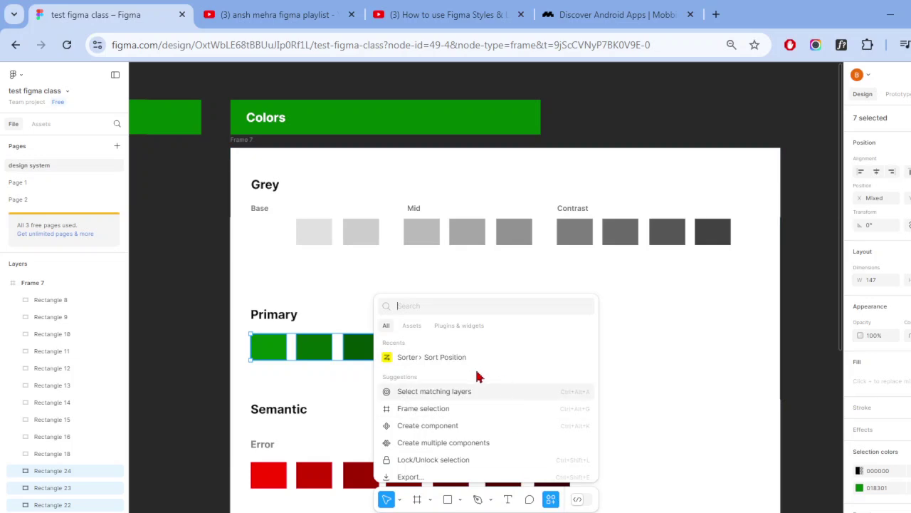
click(473, 358)
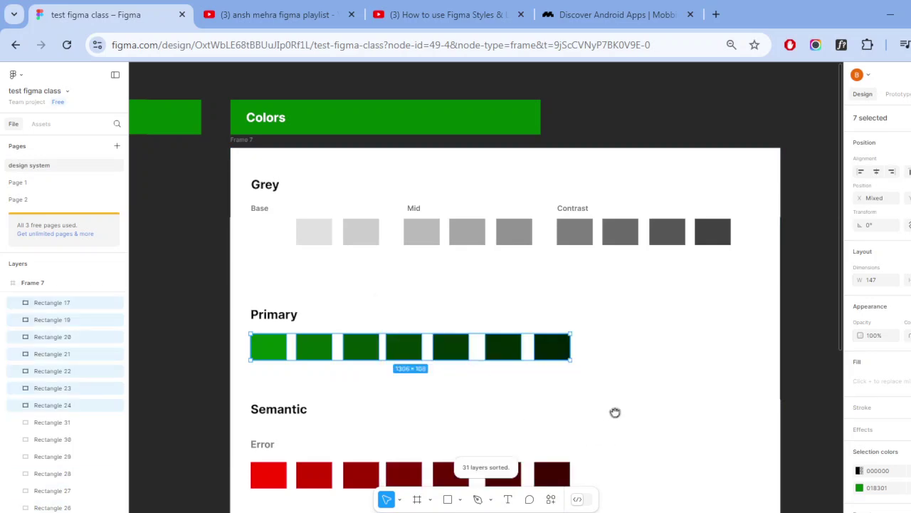
scroll(615, 413, down, 2)
click(351, 403)
drag(244, 344, 584, 349)
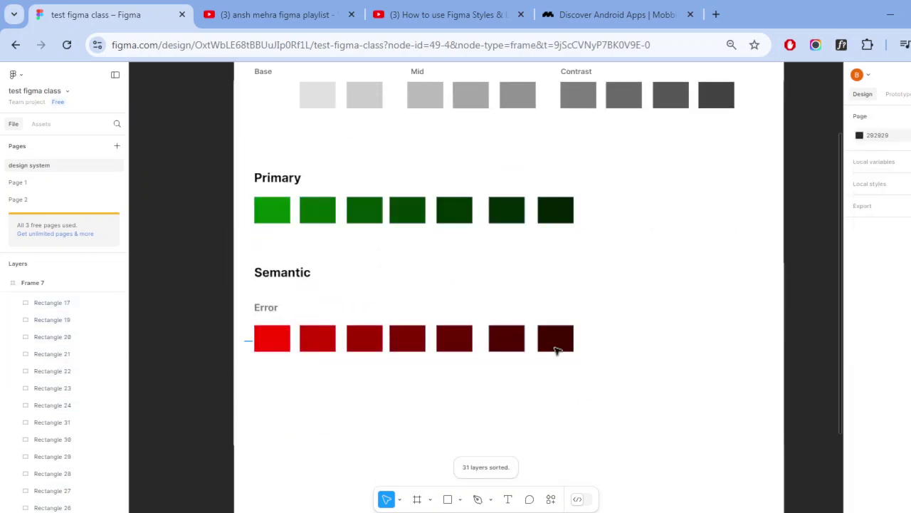
key(ctrl+k)
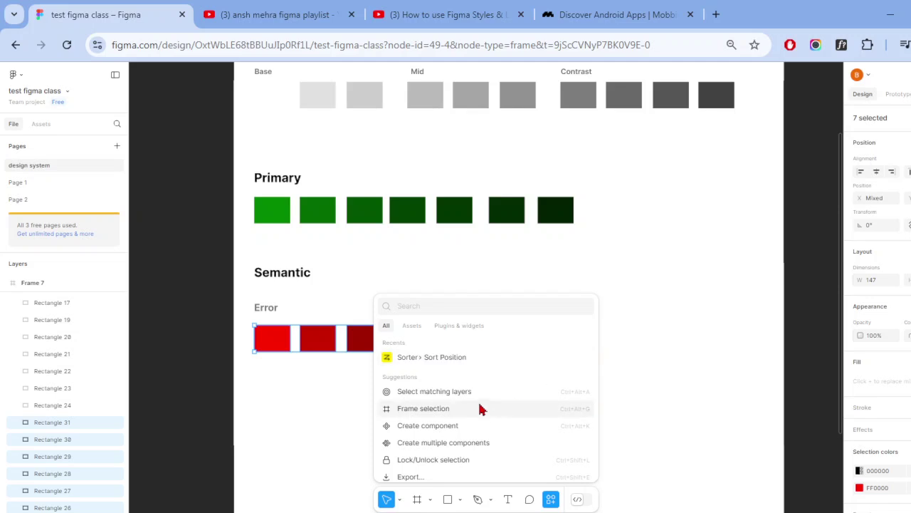
key(Escape)
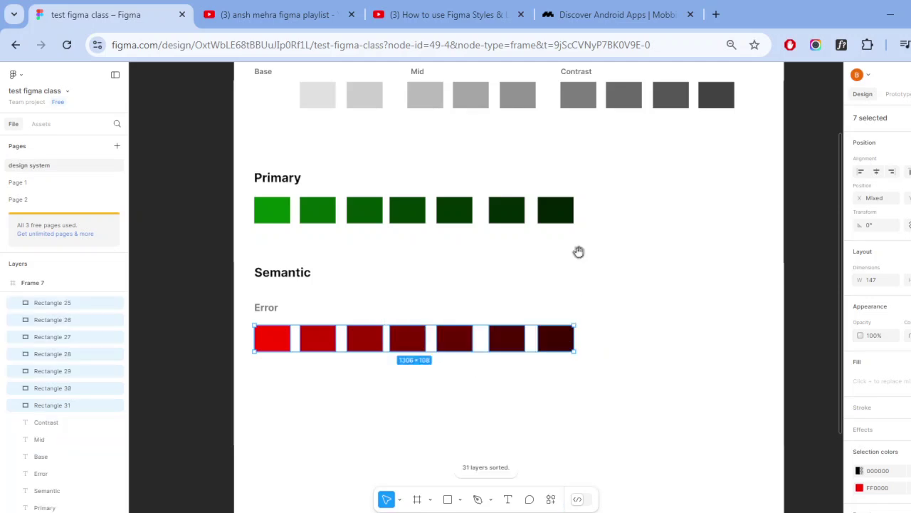
drag(578, 251, 574, 433)
click(451, 364)
- Select the Base and Mid grey swatches, then clear it and select Frame 7
scroll(299, 304, up, 5)
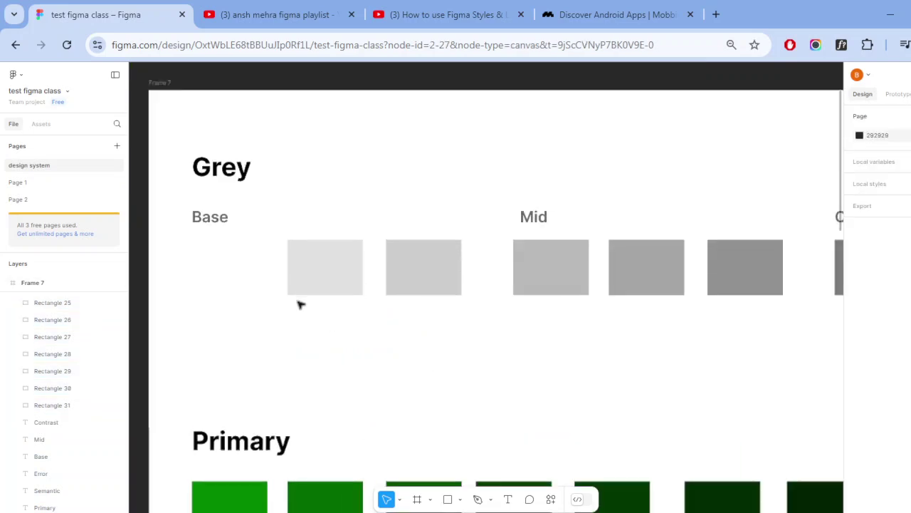
mouse_move(173, 251)
mouse_down()
mouse_move(459, 284)
mouse_move(424, 280)
mouse_move(622, 282)
mouse_up()
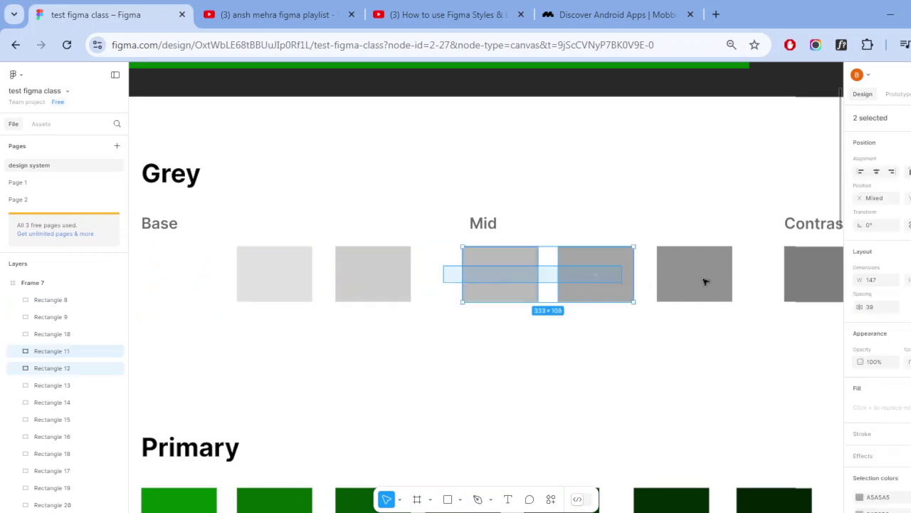
drag(706, 282, 803, 282)
click(710, 368)
drag(617, 378, 674, 367)
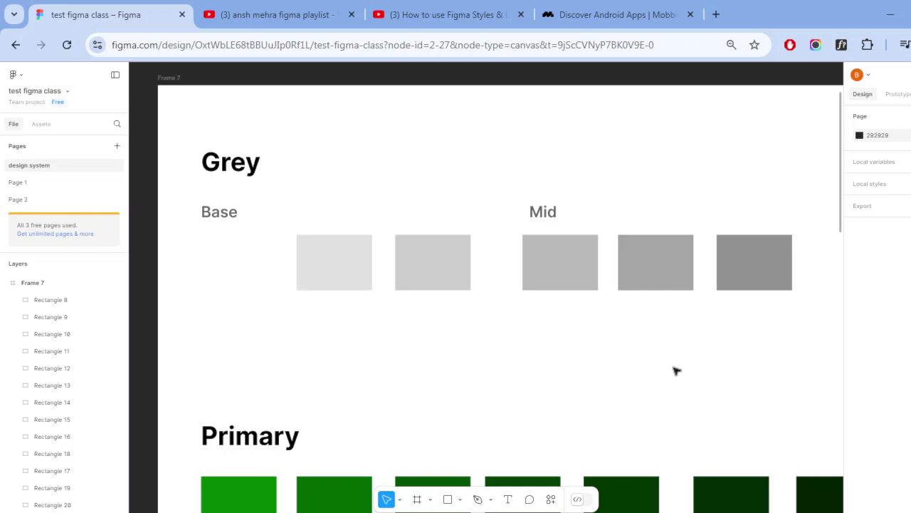
click(676, 370)
- Search plugins for 'rename it' and save the Rename It plugin
key(ctrl+k)
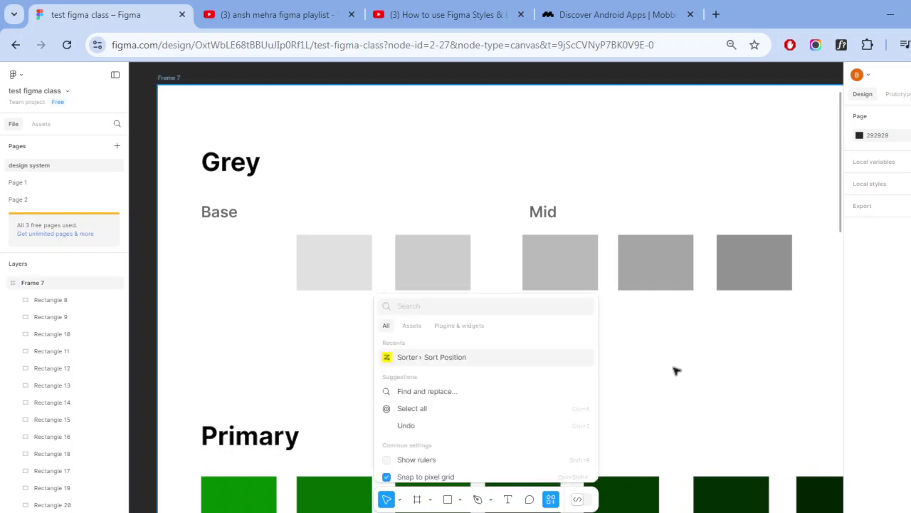
click(476, 328)
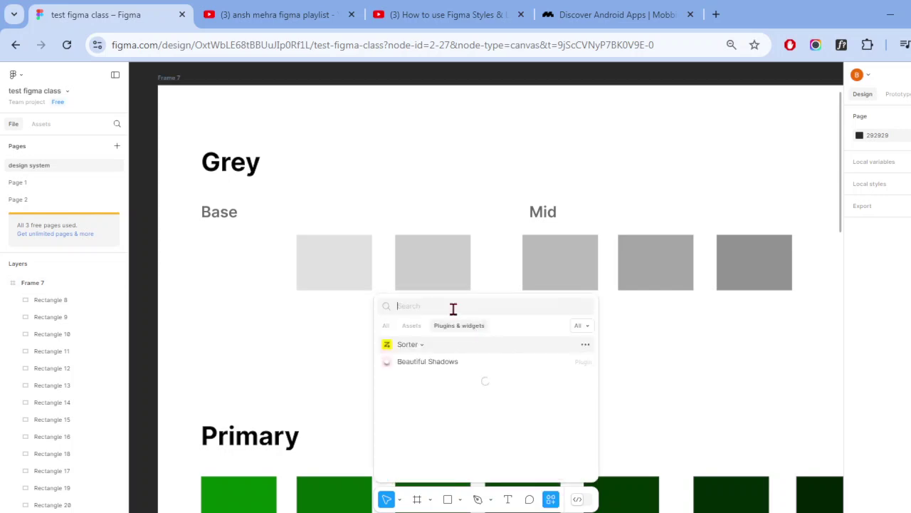
text(rename)
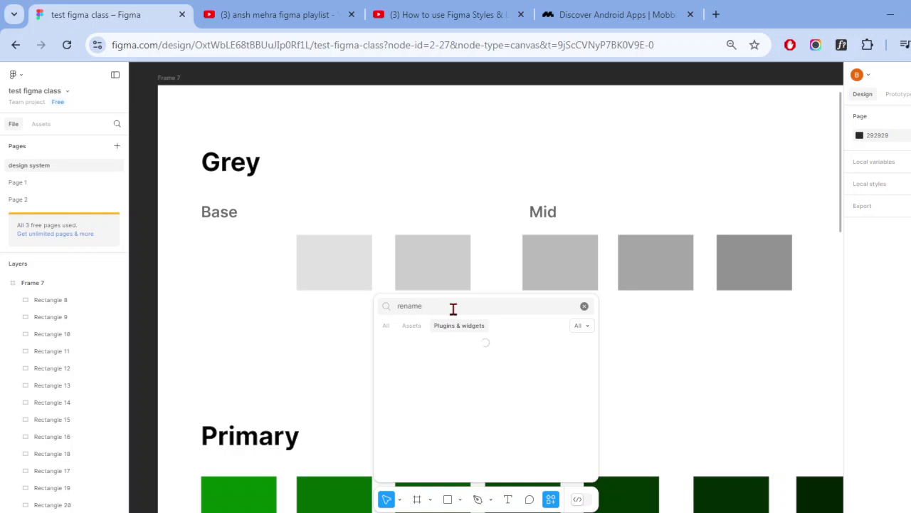
text( it)
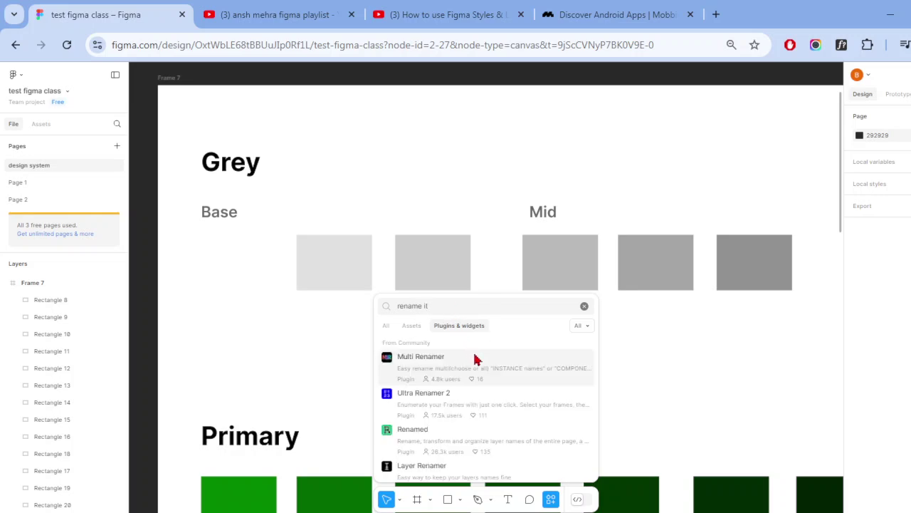
scroll(459, 396, down, 5)
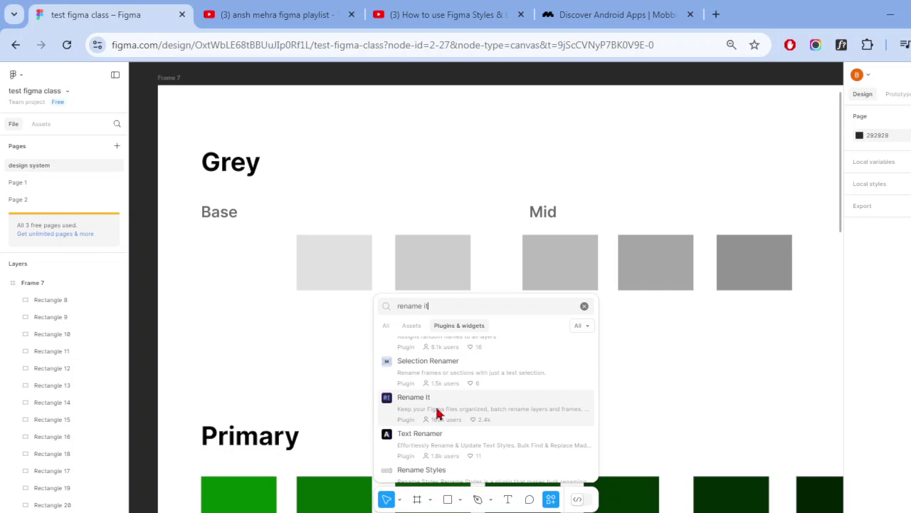
click(439, 413)
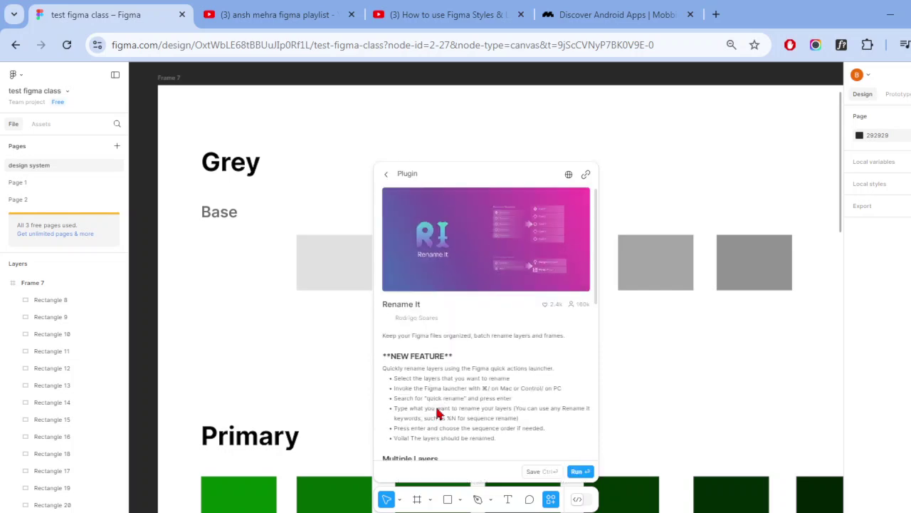
click(549, 473)
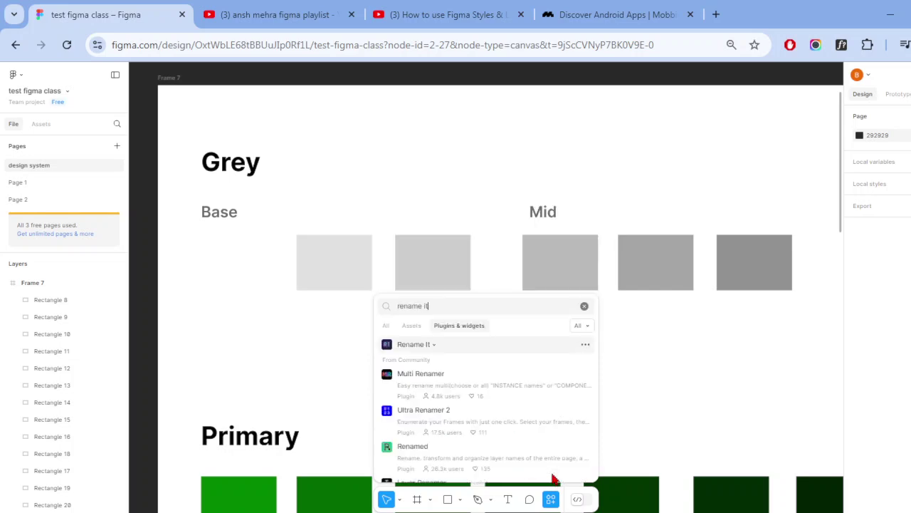
click(320, 363)
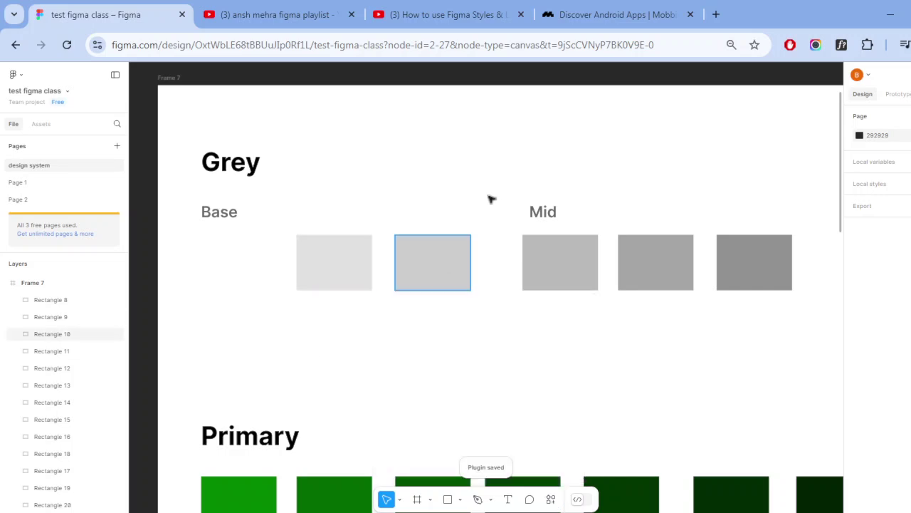
scroll(460, 236, up, 5)
scroll(361, 295, down, 3)
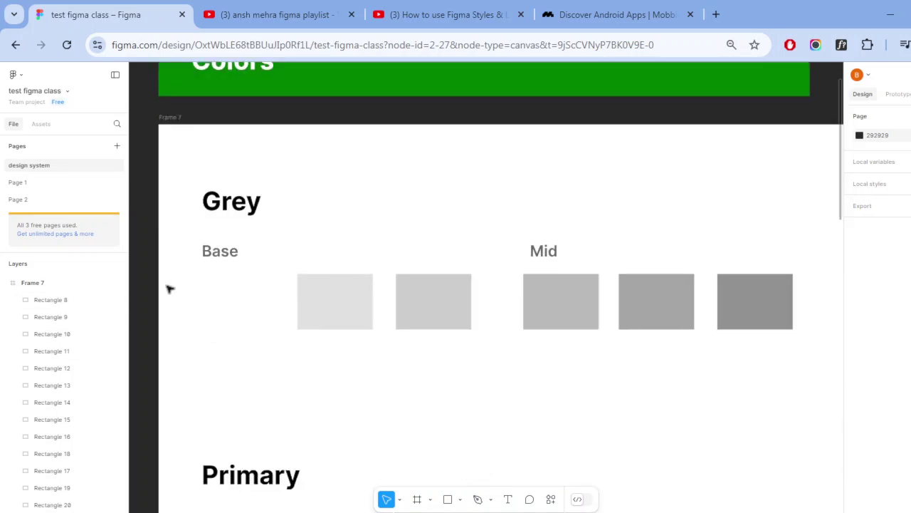
drag(185, 288, 442, 358)
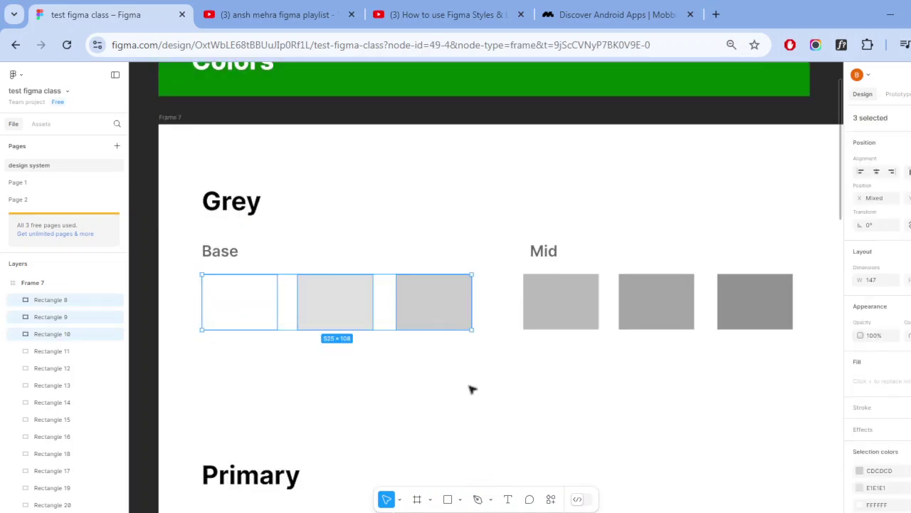
key(ctrl+k)
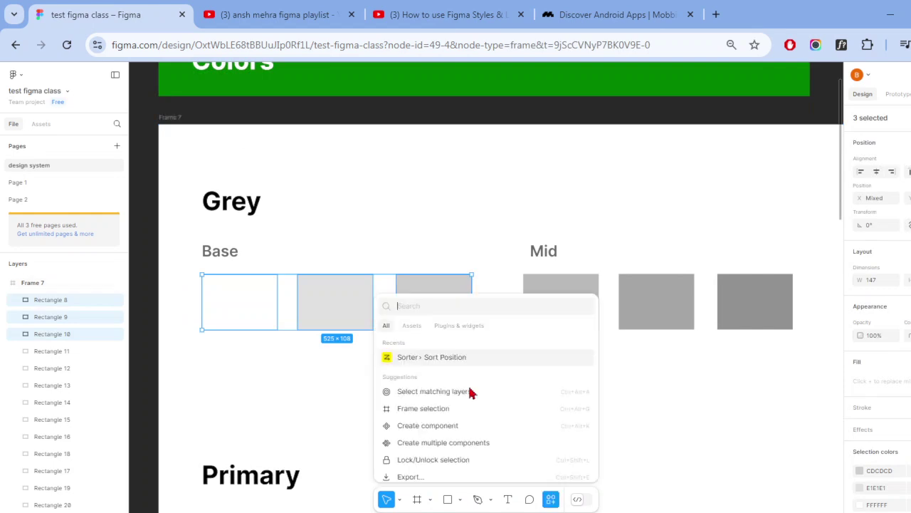
click(462, 325)
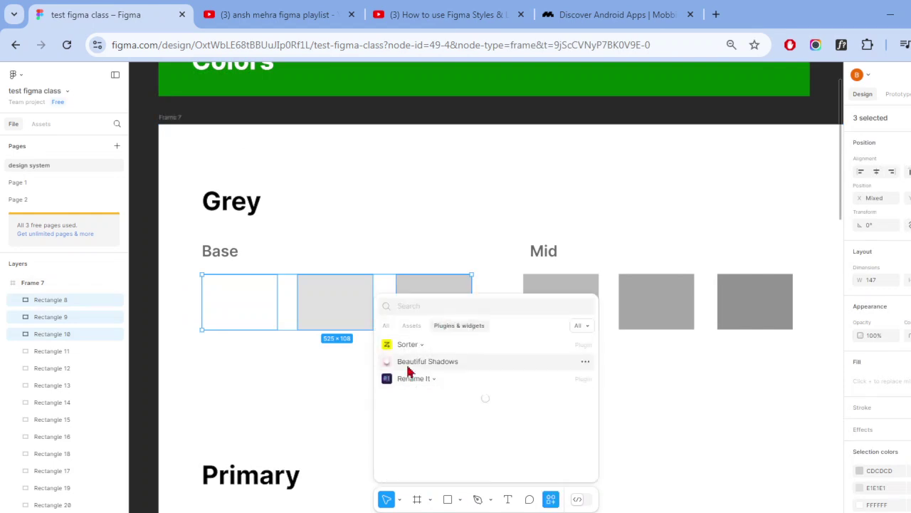
click(445, 380)
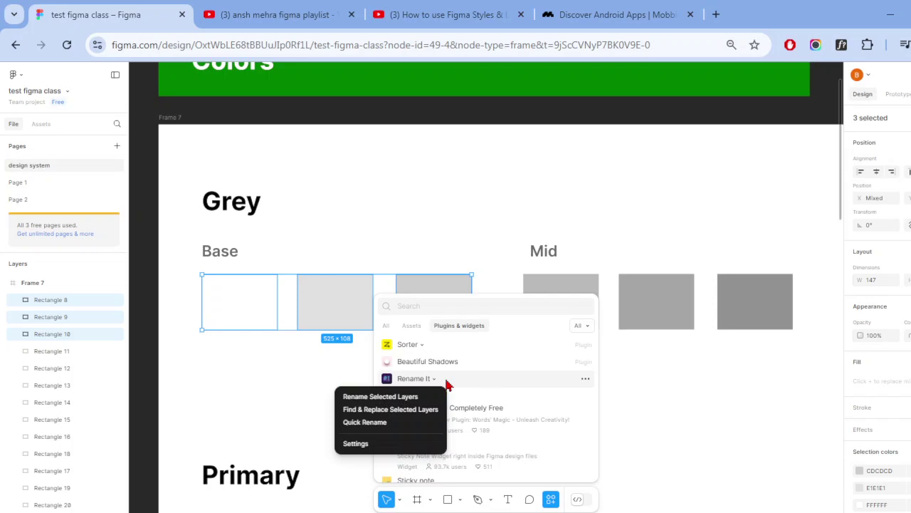
click(425, 396)
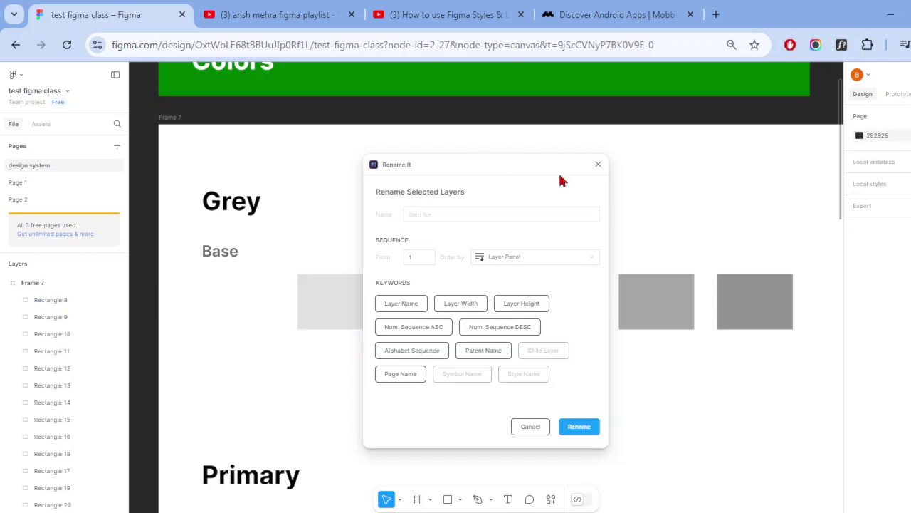
mouse_move(502, 168)
mouse_down()
mouse_move(639, 186)
mouse_move(715, 182)
mouse_up()
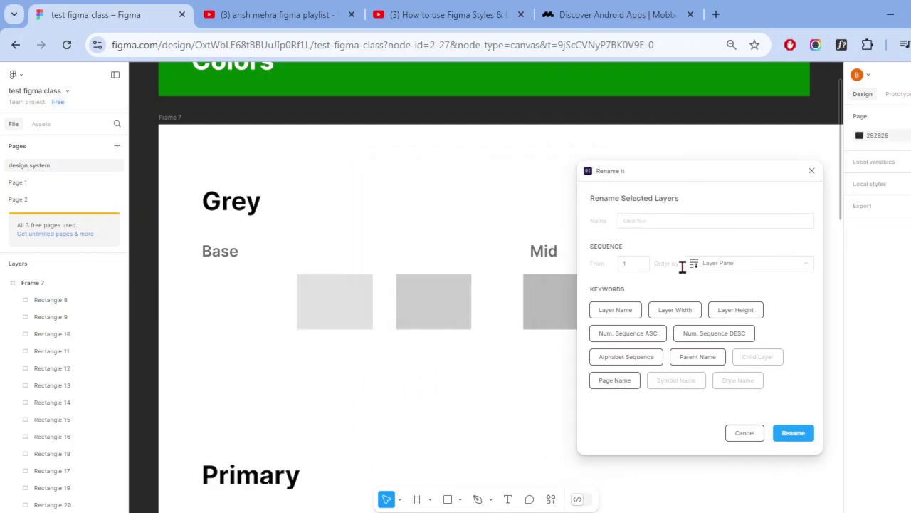
click(753, 434)
drag(196, 288, 431, 311)
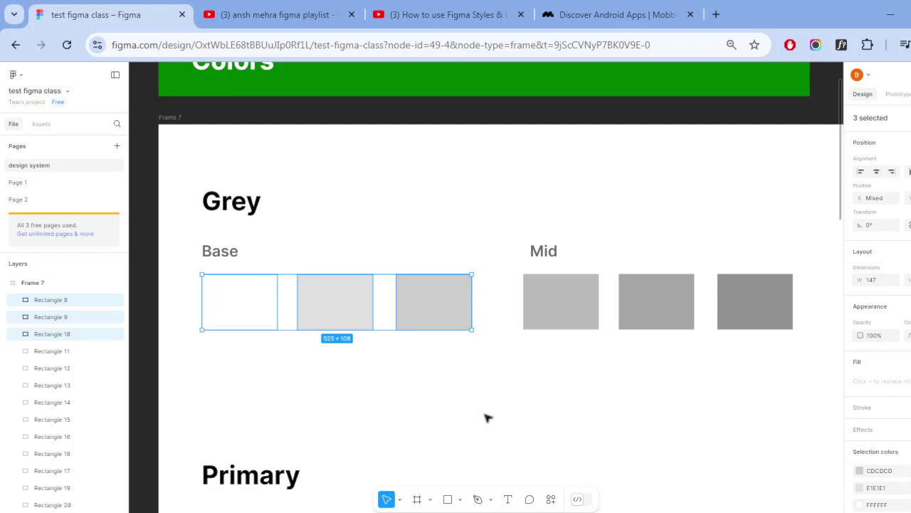
- Select Rectangles 8–10 in the Base row and rename them all 'grey' with Rename It
key(ctrl+l)
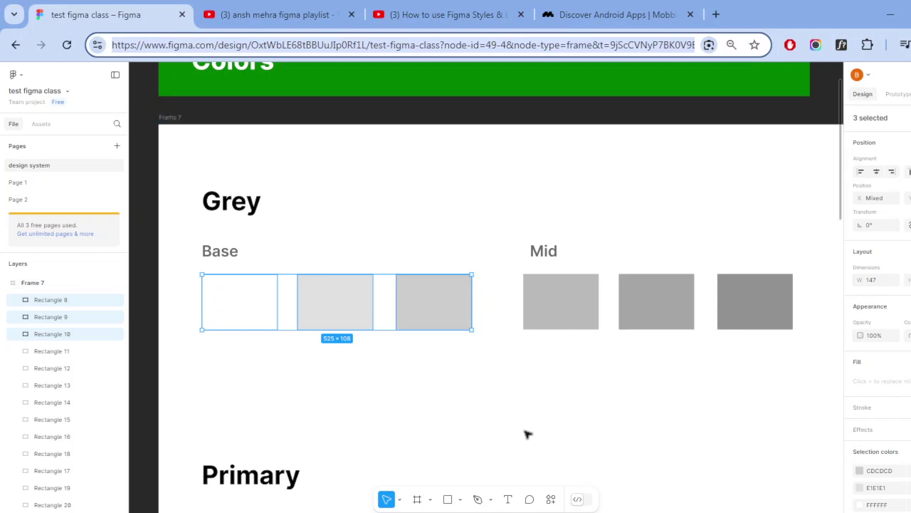
click(506, 387)
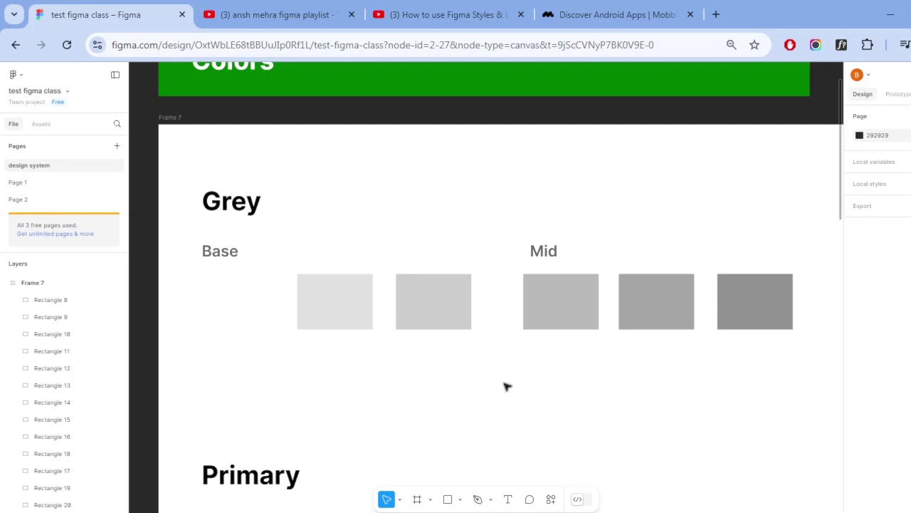
drag(181, 293, 455, 309)
key(ctrl+k)
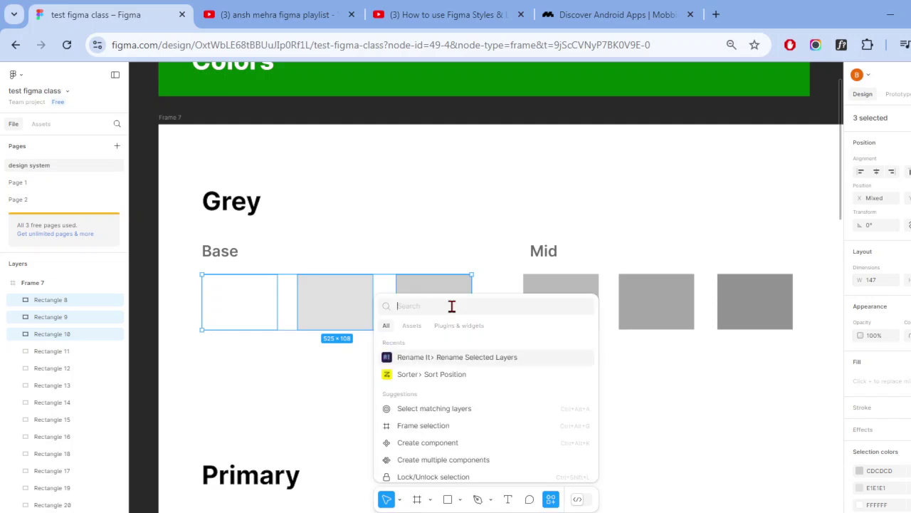
click(456, 358)
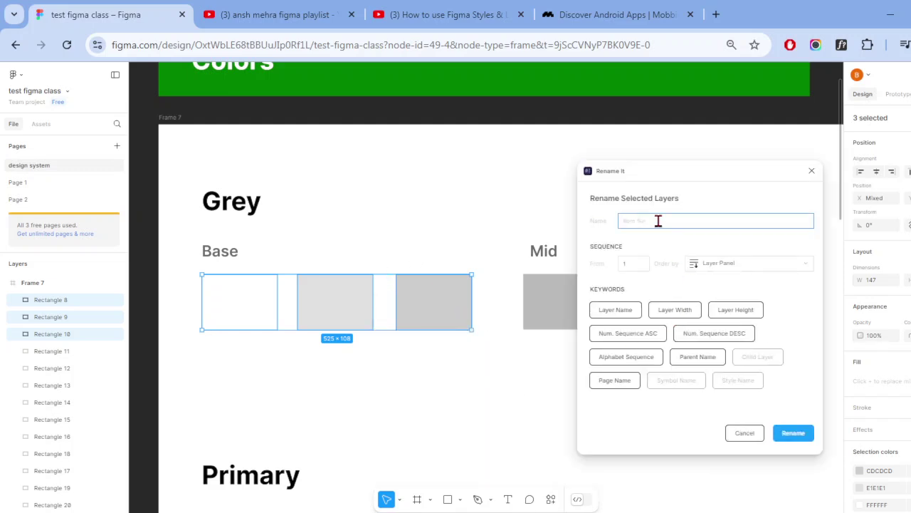
text(g)
text(rey)
click(796, 432)
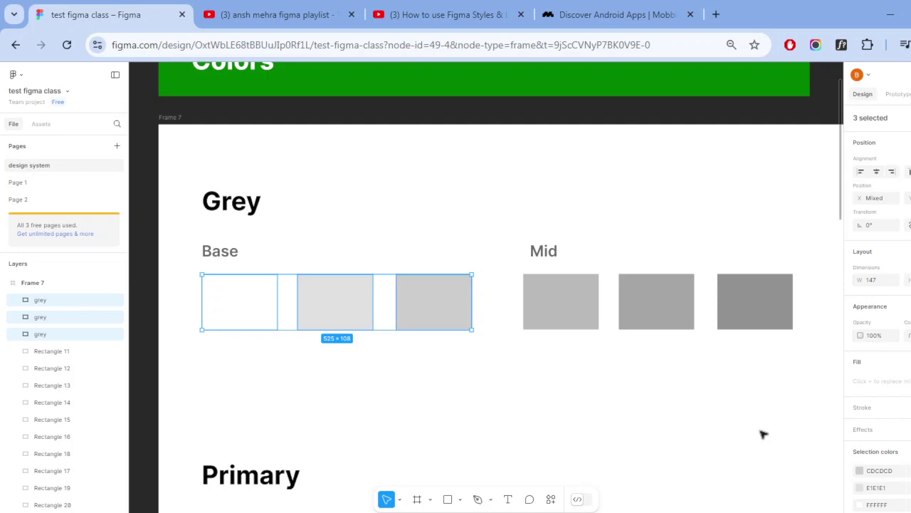
- Rename the Base swatches using layer name + '/base' + descending number sequence (%n)
key(ctrl+k)
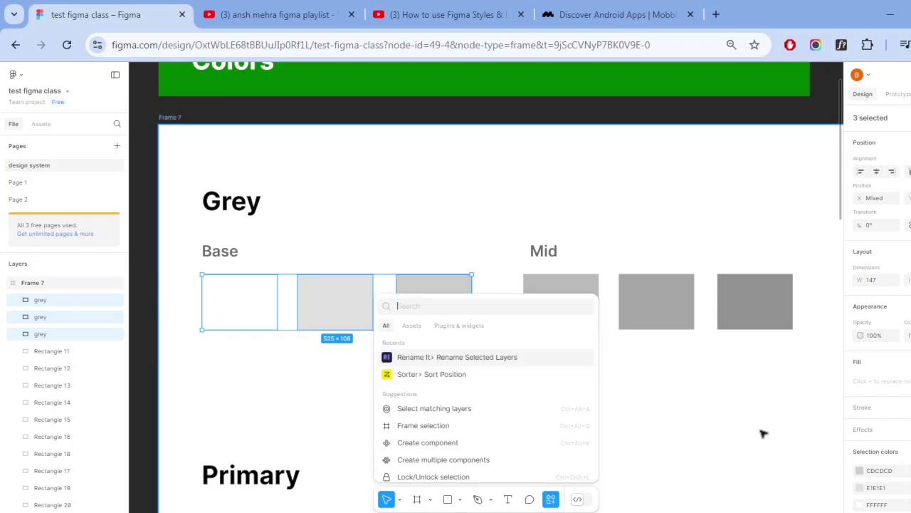
click(484, 361)
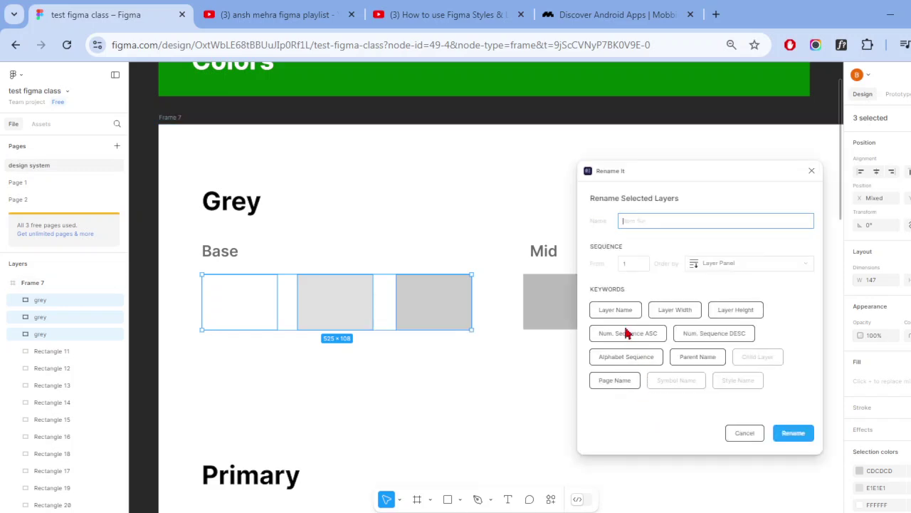
click(624, 314)
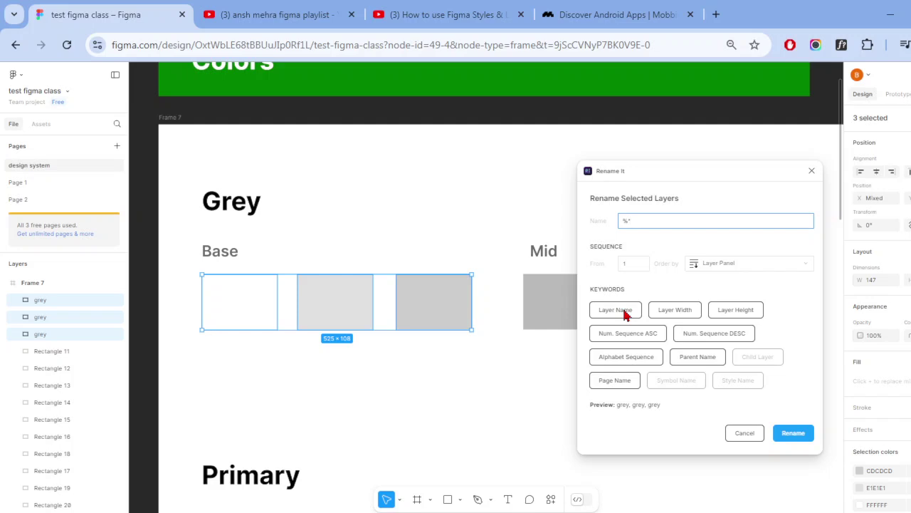
text(/)
text(base)
click(655, 342)
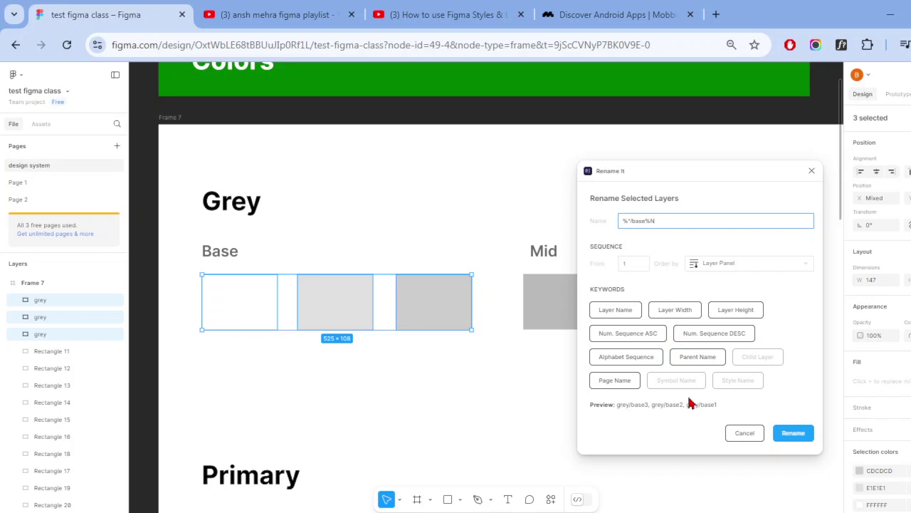
click(699, 341)
click(793, 432)
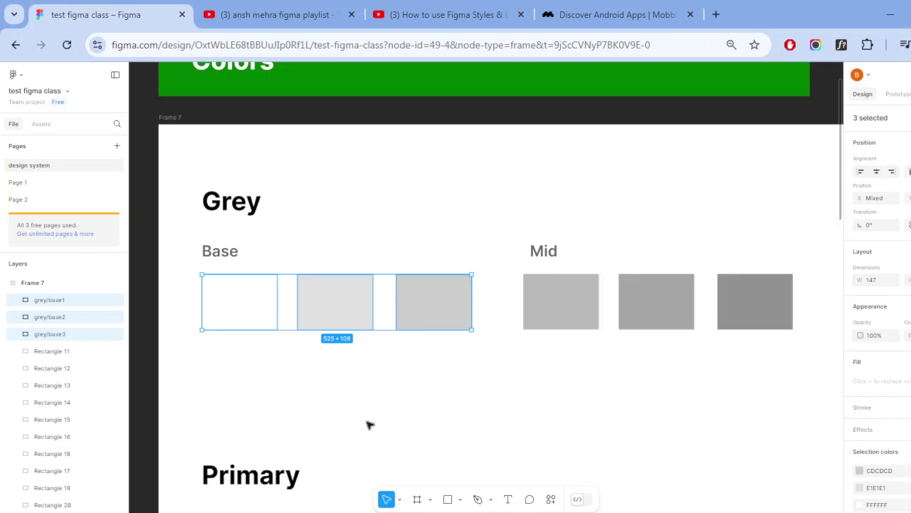
click(261, 300)
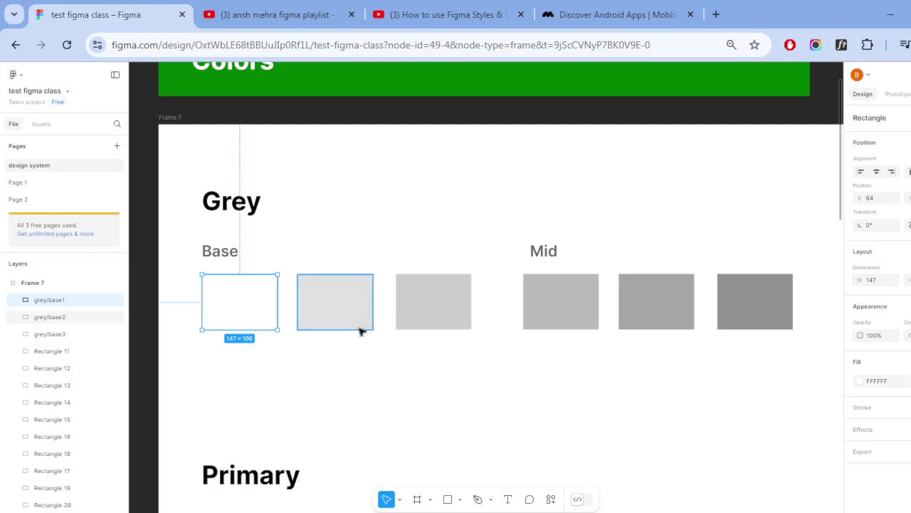
click(66, 317)
click(65, 337)
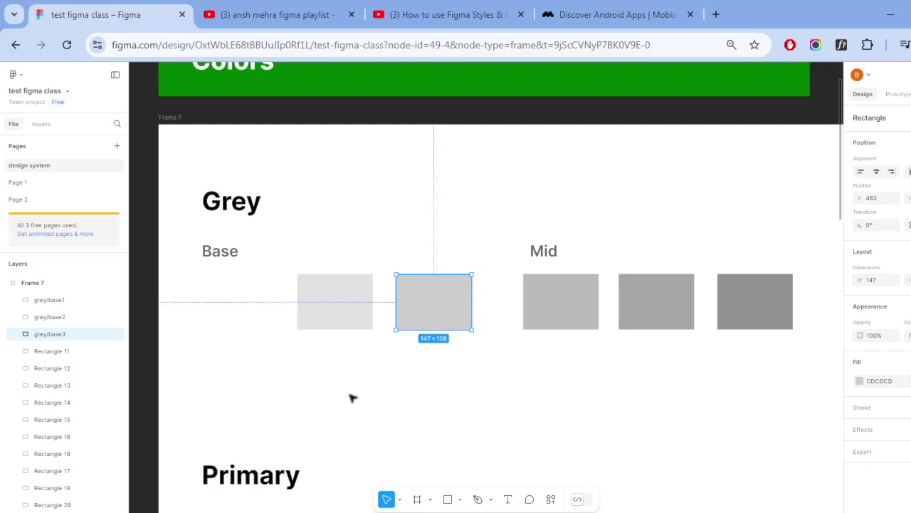
click(550, 400)
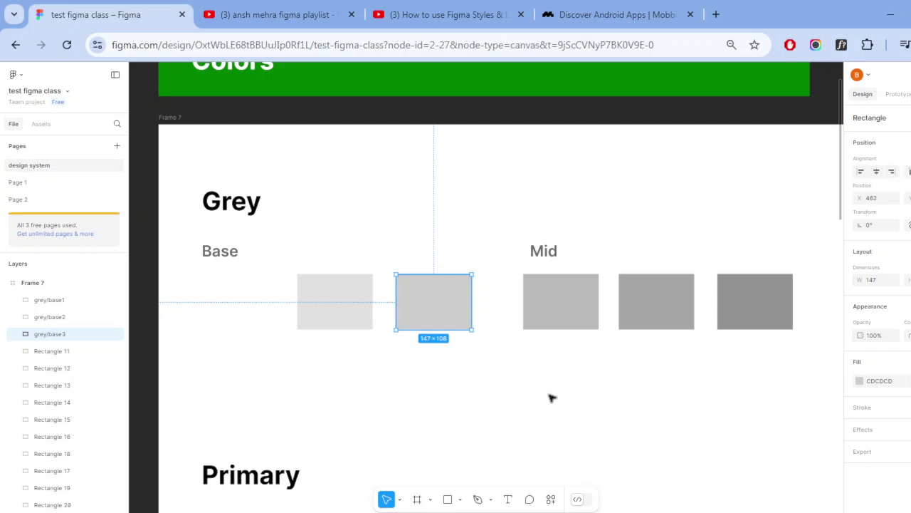
drag(745, 319, 762, 316)
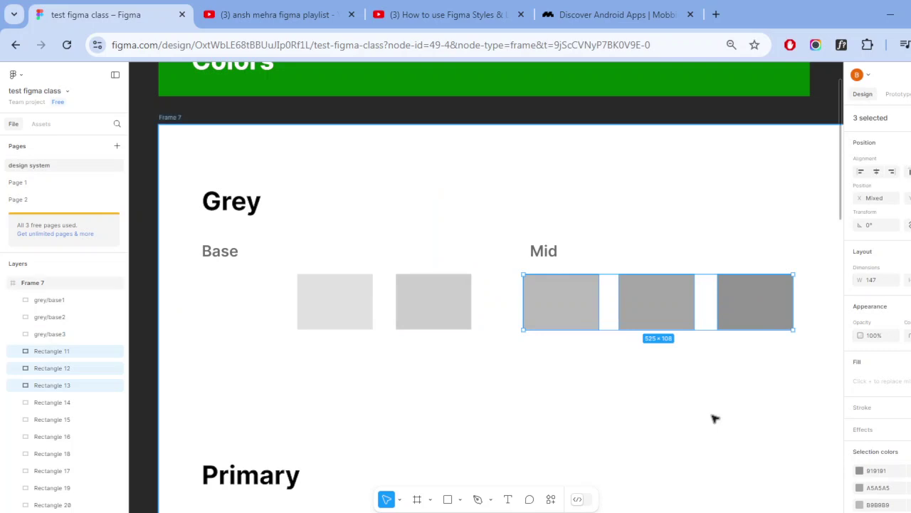
key(ctrl+slash)
- Rename the three Mid swatches to plain 'grey' with Rename It
key(Escape)
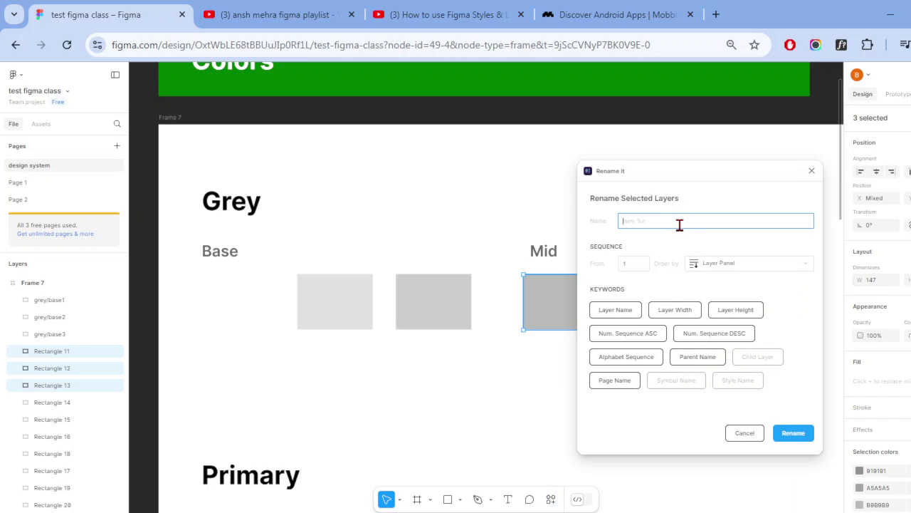
text(grey)
click(628, 315)
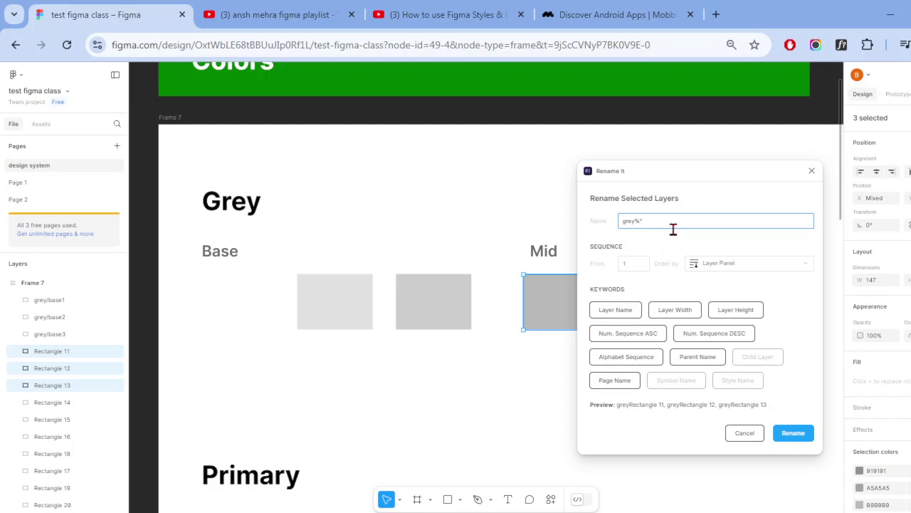
key(BackSpace)
key(BackSpace)
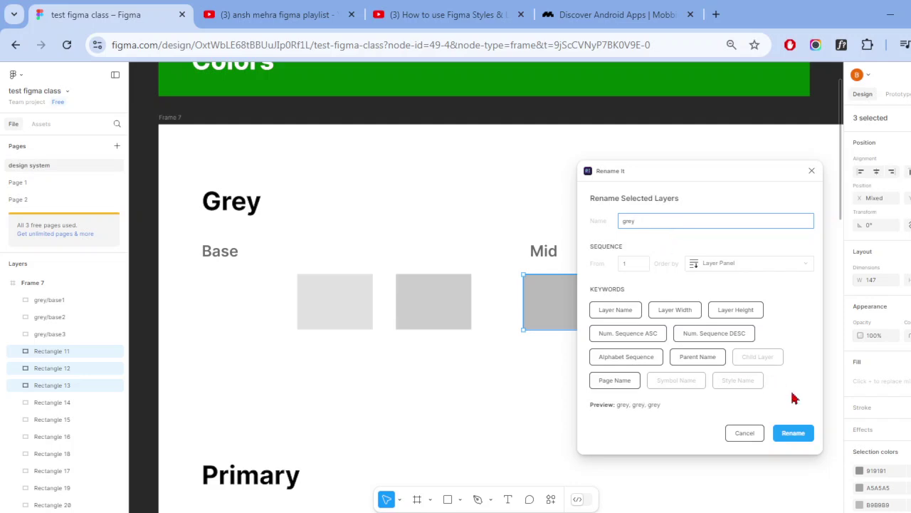
click(628, 316)
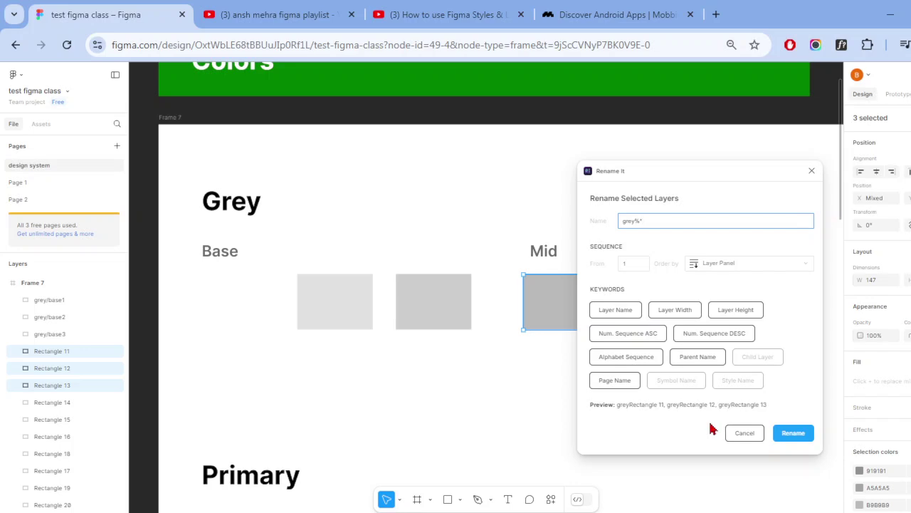
key(BackSpace)
key(BackSpace)
click(793, 434)
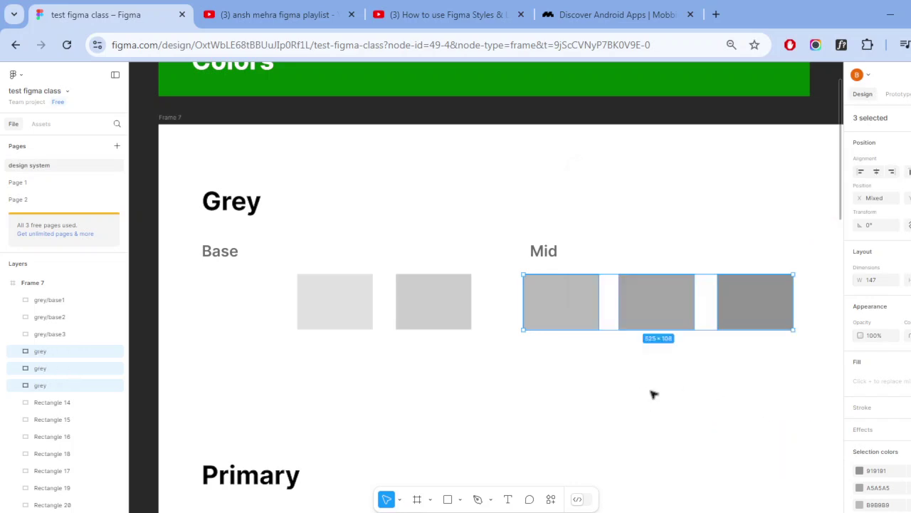
- Rerun Rename It with layer name + '/mid' + number sequence to get grey/mid1–3
key(ctrl+k)
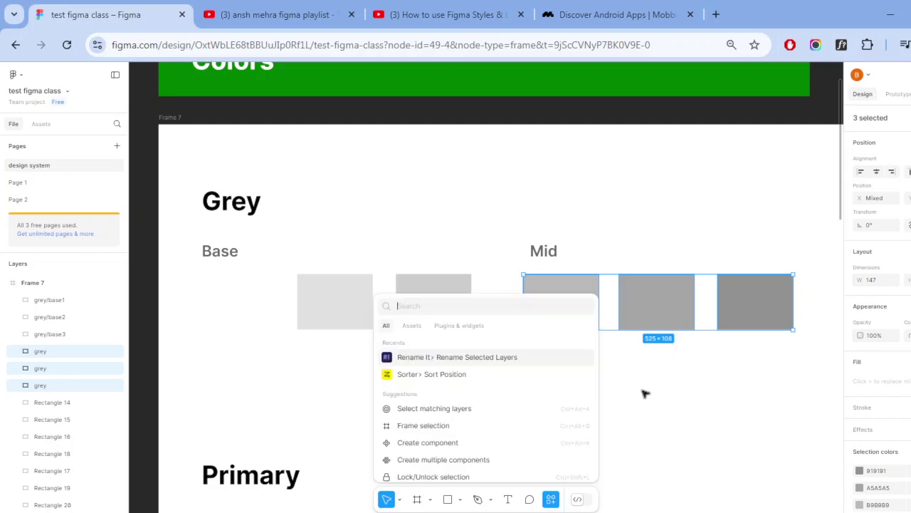
key(Return)
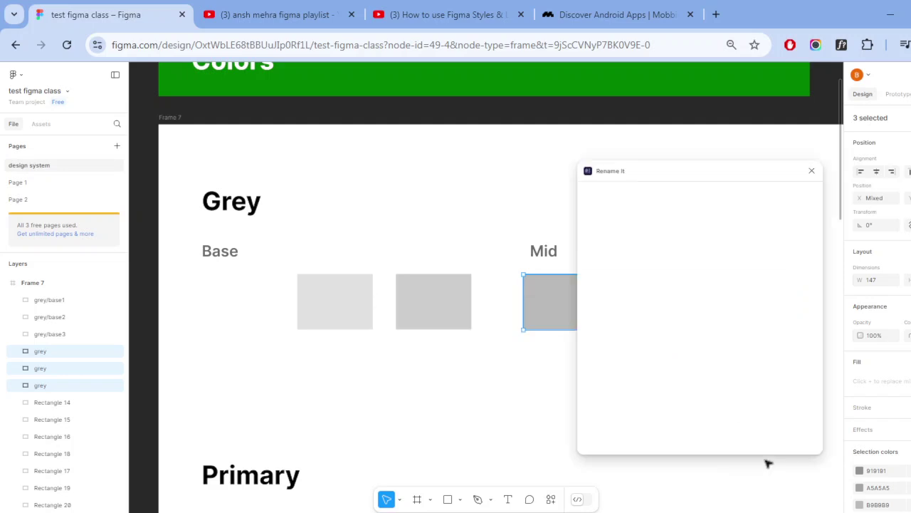
click(617, 312)
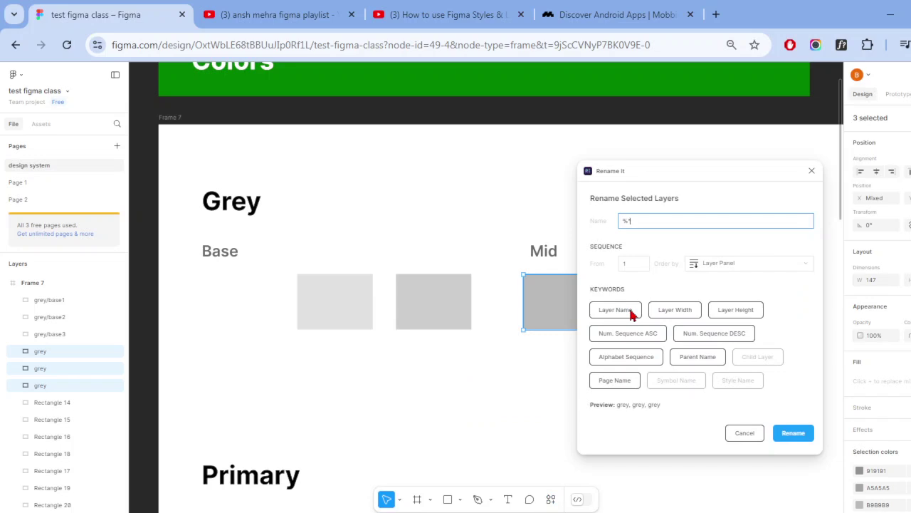
text(/m)
text(id)
click(742, 335)
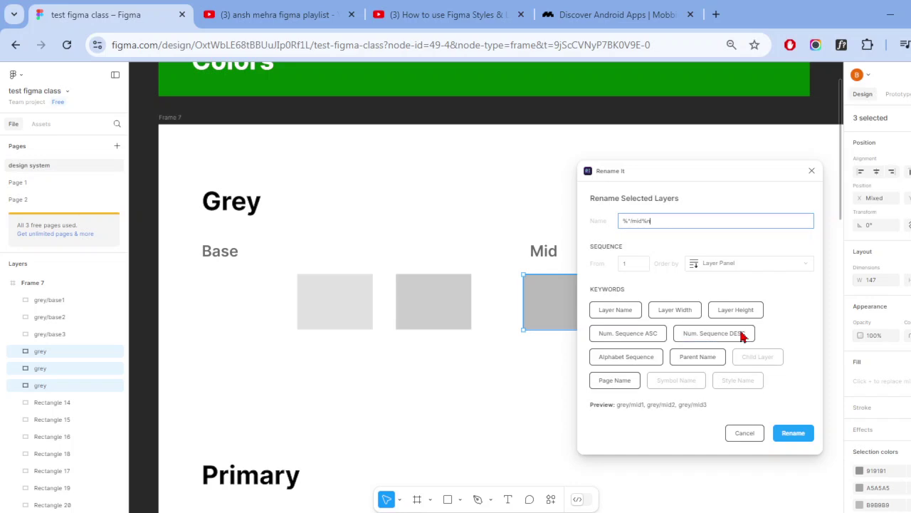
click(796, 434)
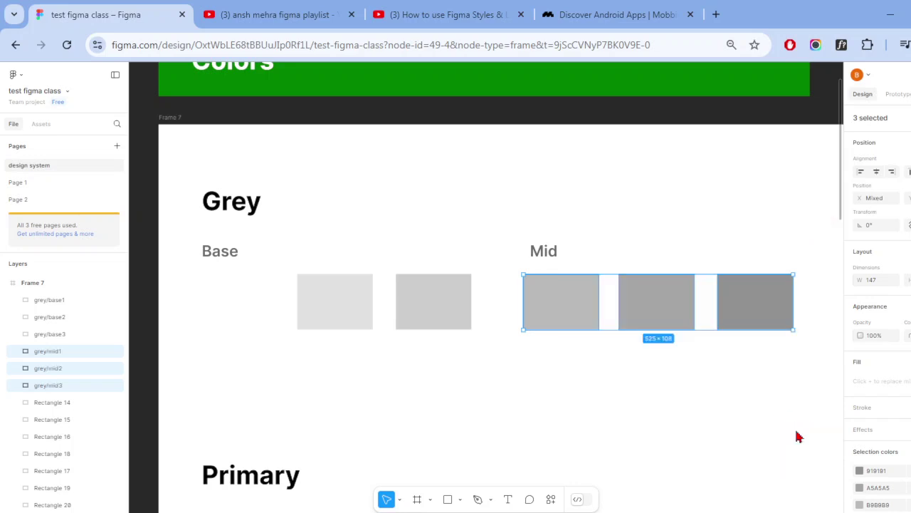
click(787, 390)
drag(719, 386, 516, 390)
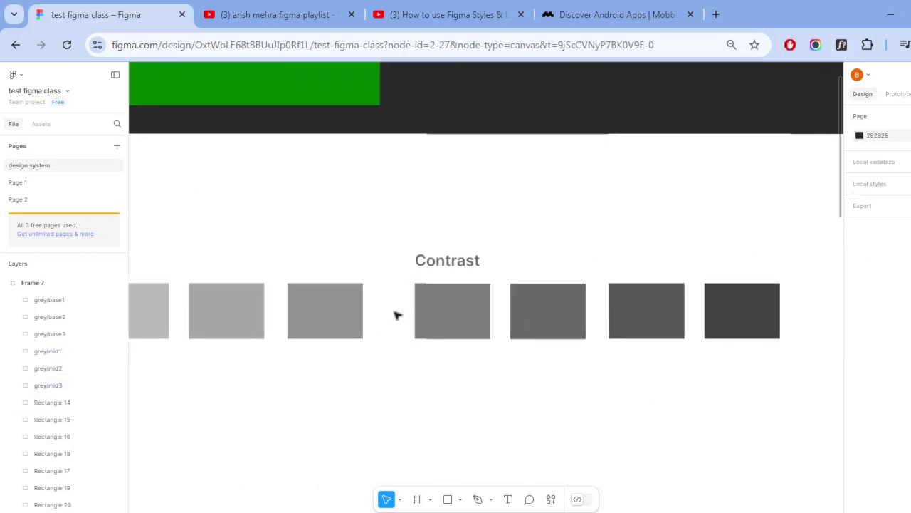
- Make a first Rename It pass on the four Contrast swatches, naming them 'grey'
drag(394, 316, 762, 339)
key(ctrl+k)
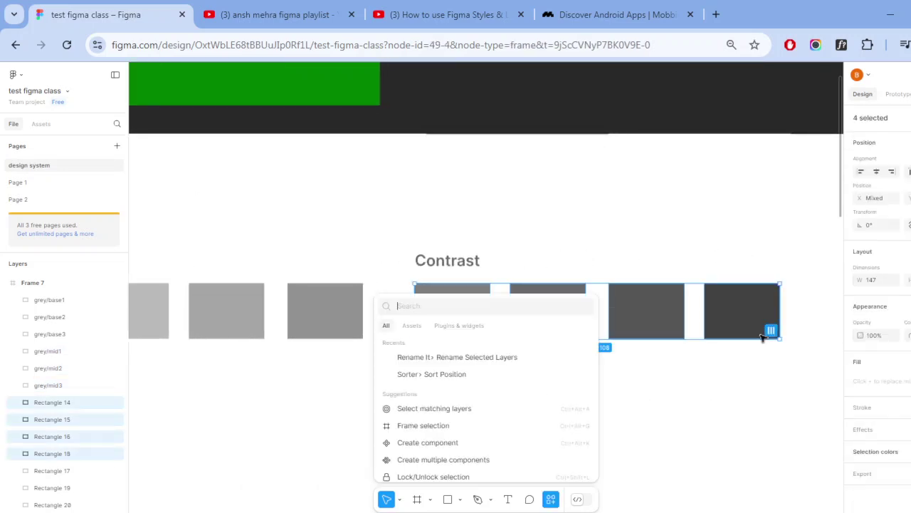
click(462, 363)
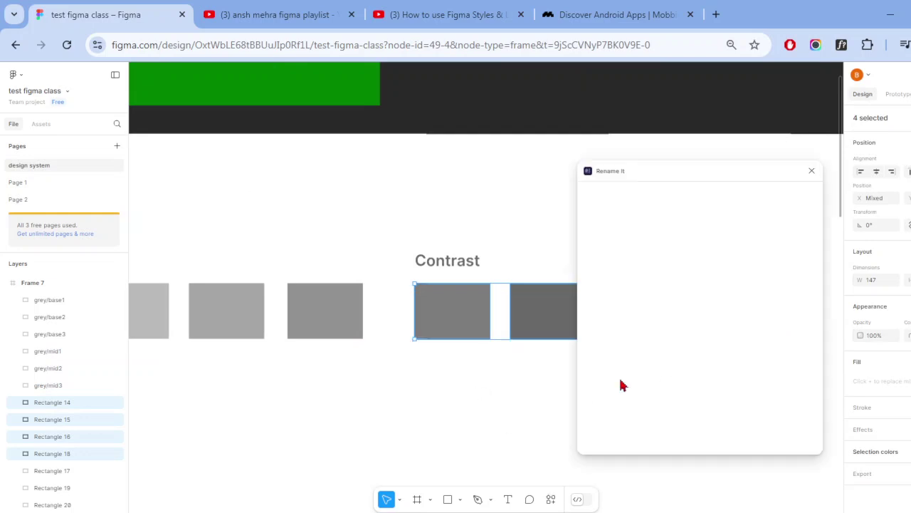
text(grey)
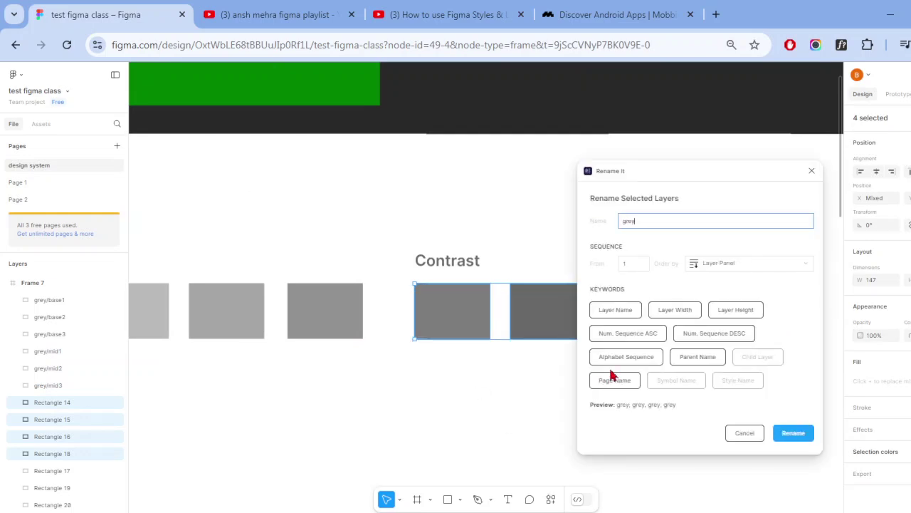
click(783, 434)
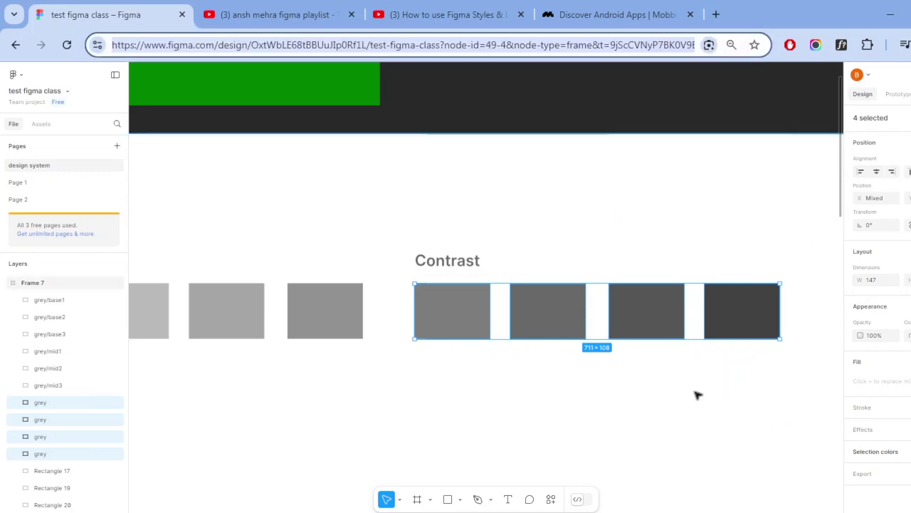
- Rename the four Contrast swatches with pattern %*/contrast%n, giving grey/contrast1 to grey/contrast4
click(448, 435)
mouse_move(461, 412)
mouse_down()
mouse_move(724, 305)
mouse_move(608, 317)
mouse_up()
key(ctrl+slash)
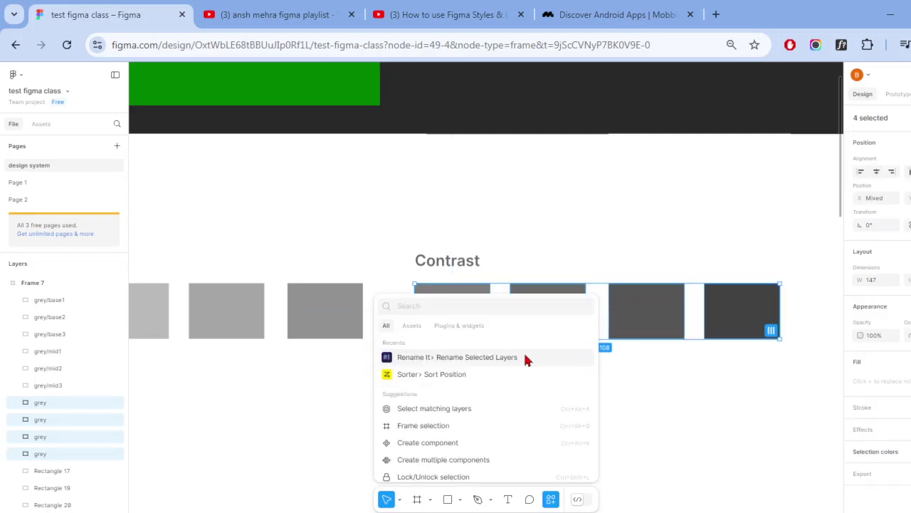
click(504, 355)
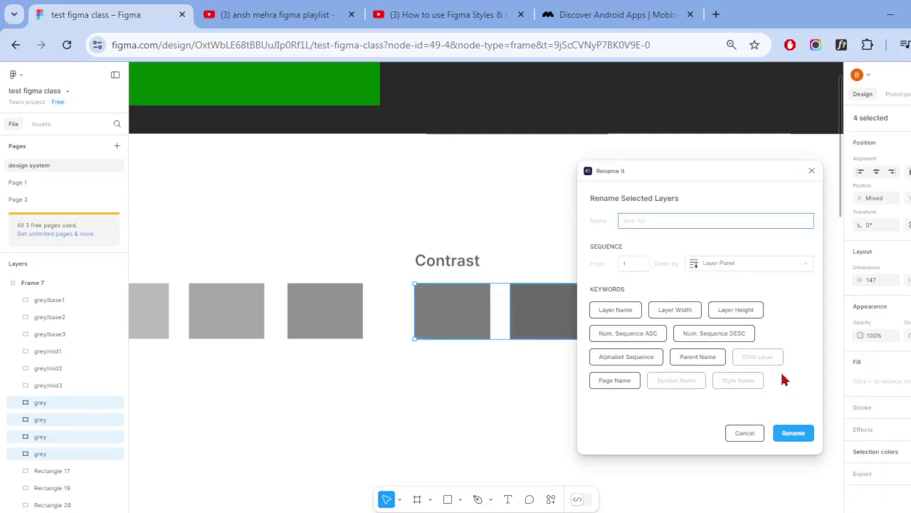
click(625, 315)
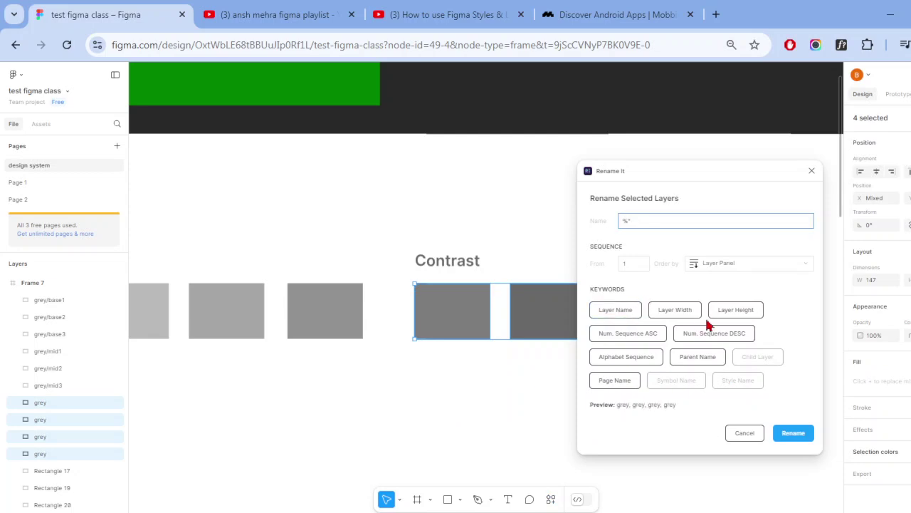
text(/)
text(contra)
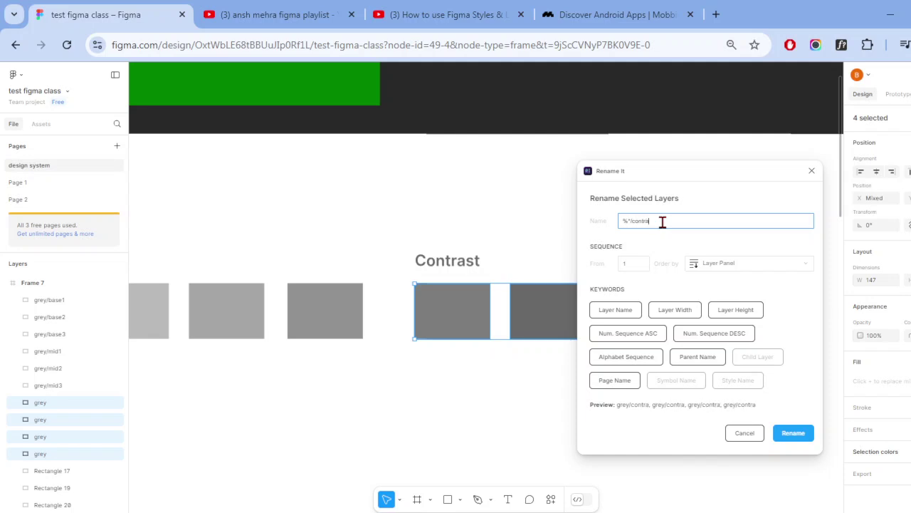
text(st)
click(726, 336)
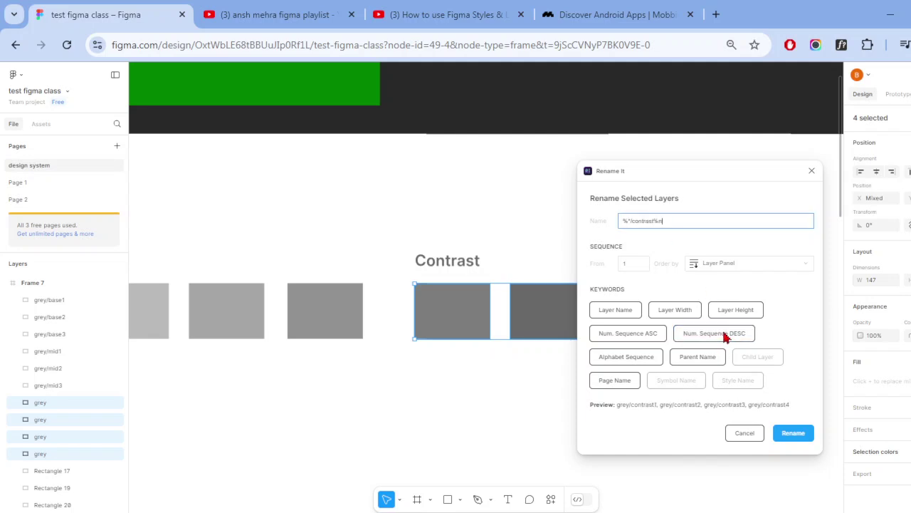
click(792, 433)
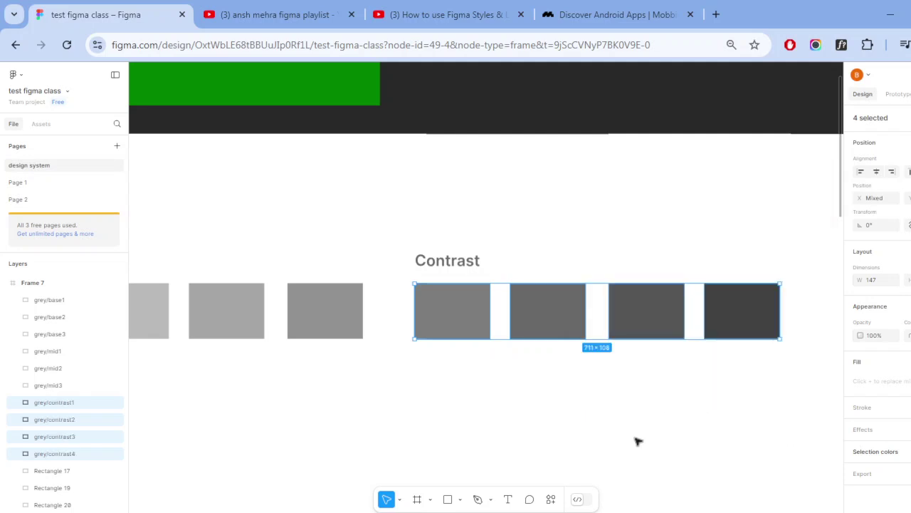
click(430, 418)
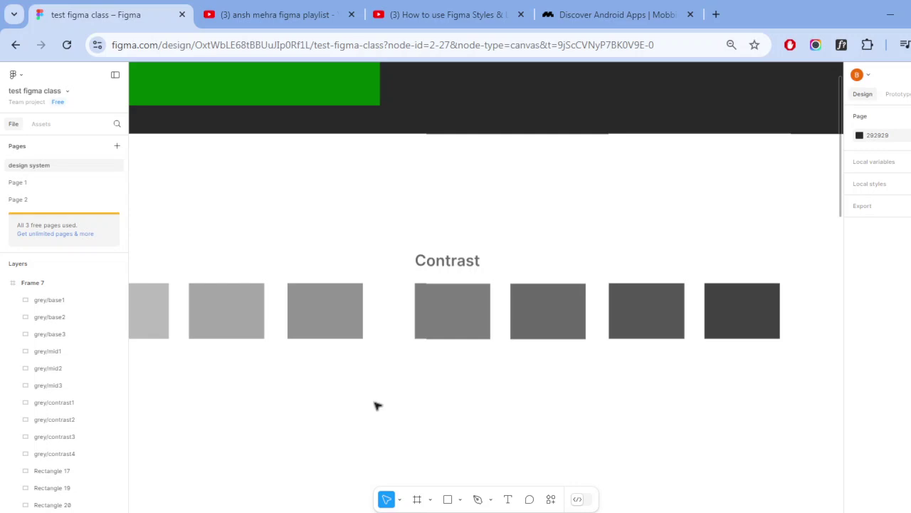
scroll(377, 405, down, 3)
scroll(381, 400, down, 1)
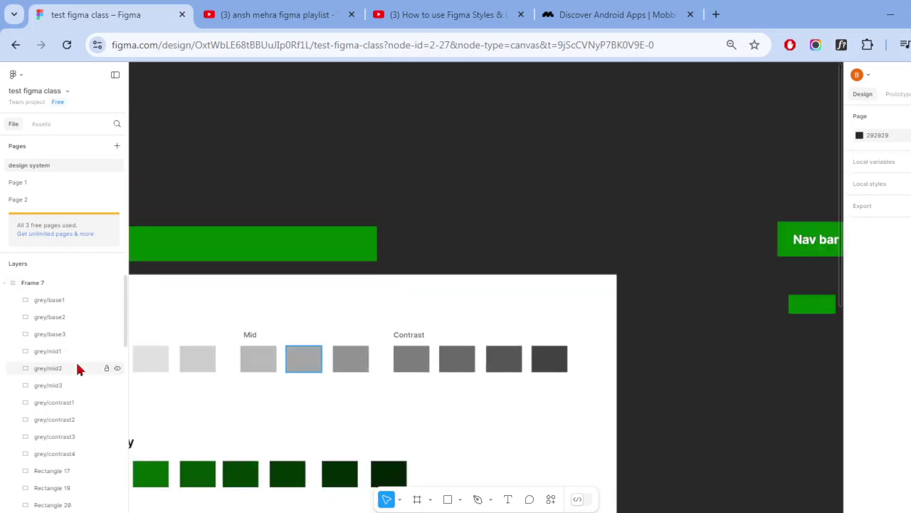
drag(259, 416, 421, 374)
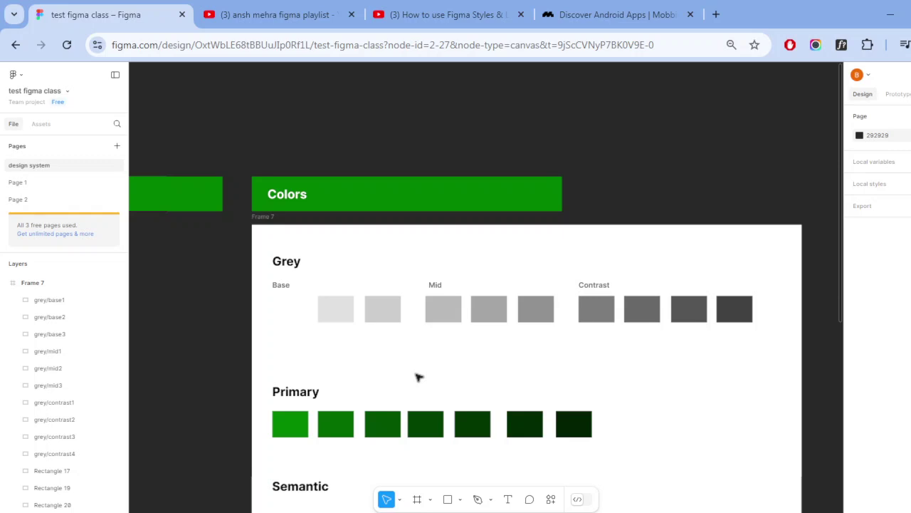
- Search plugins for 'styler' and save the Styler plugin to the account
key(ctrl+k)
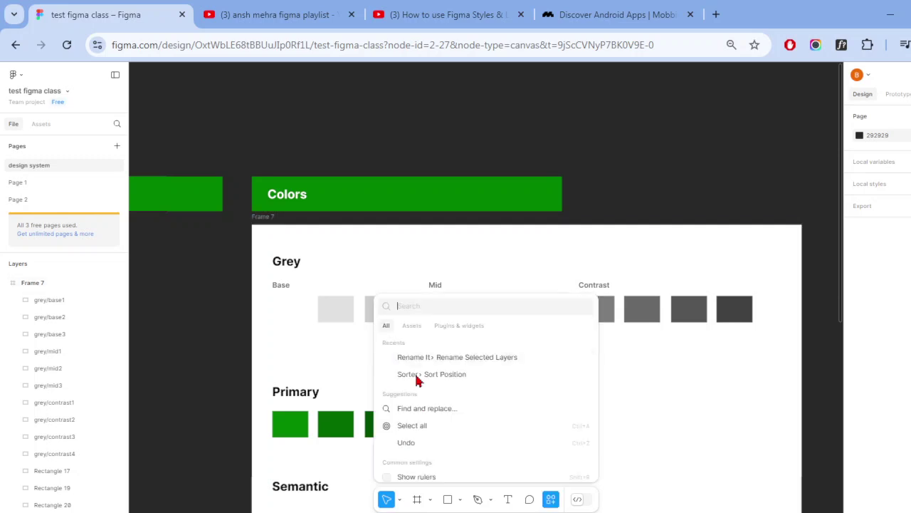
click(460, 327)
text(st)
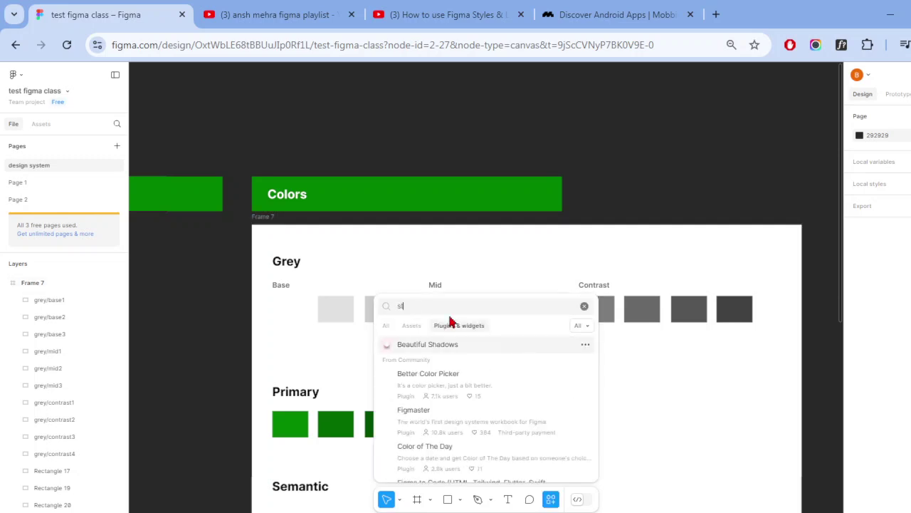
text(yler)
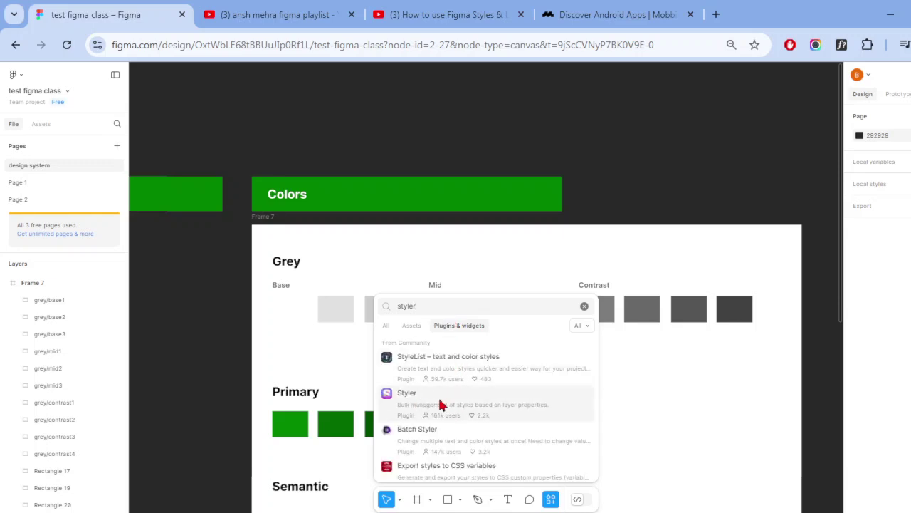
scroll(431, 410, down, 3)
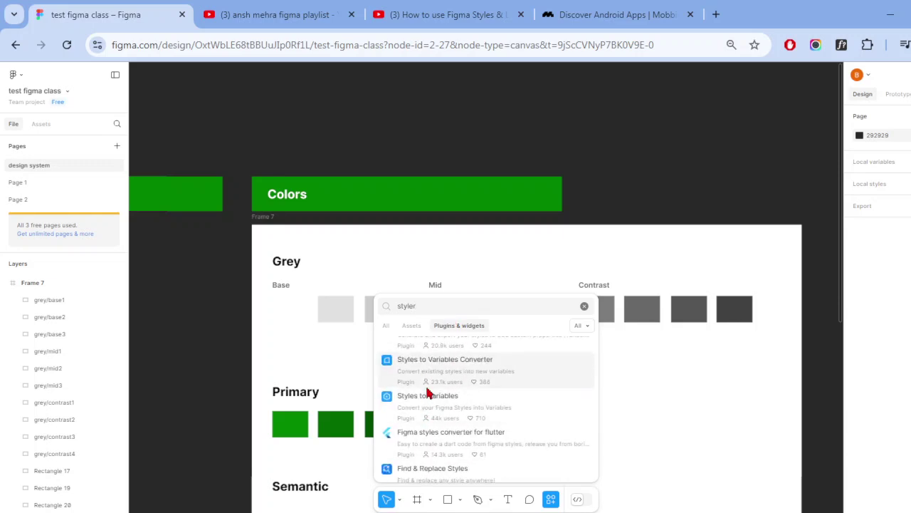
scroll(428, 394, up, 3)
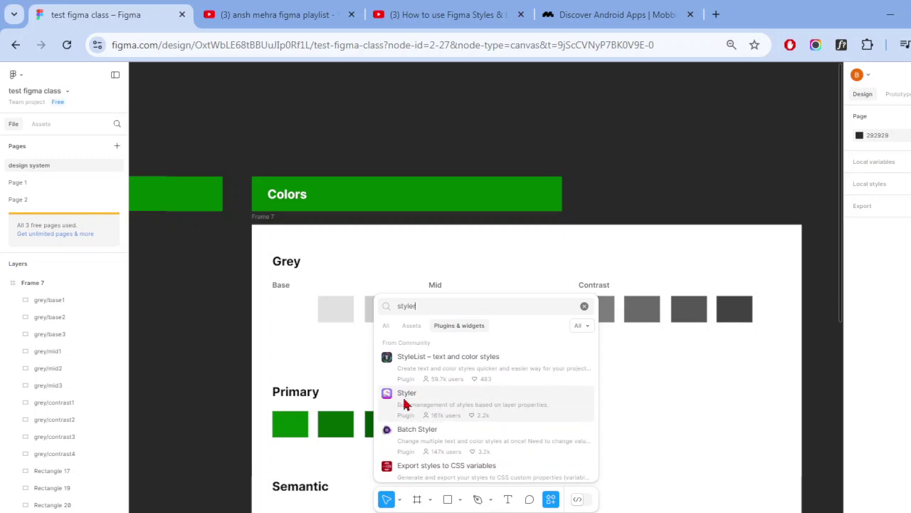
click(404, 404)
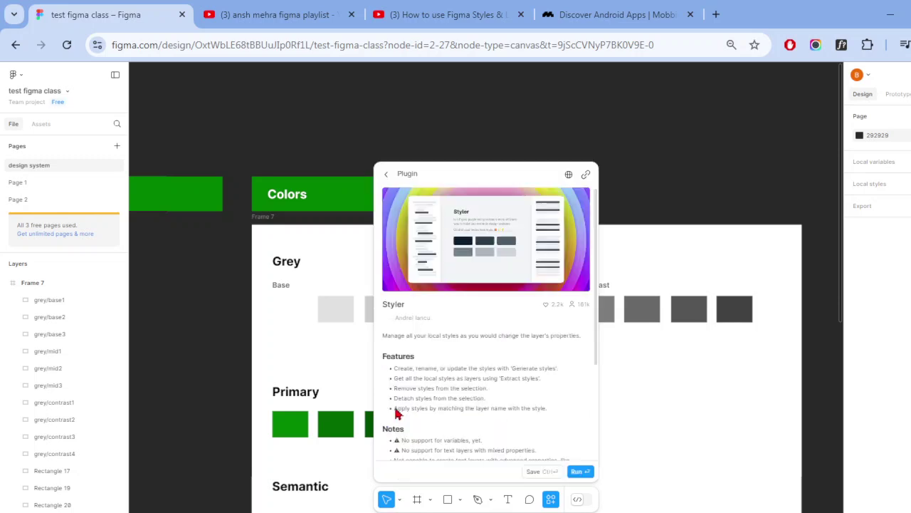
click(534, 474)
click(665, 417)
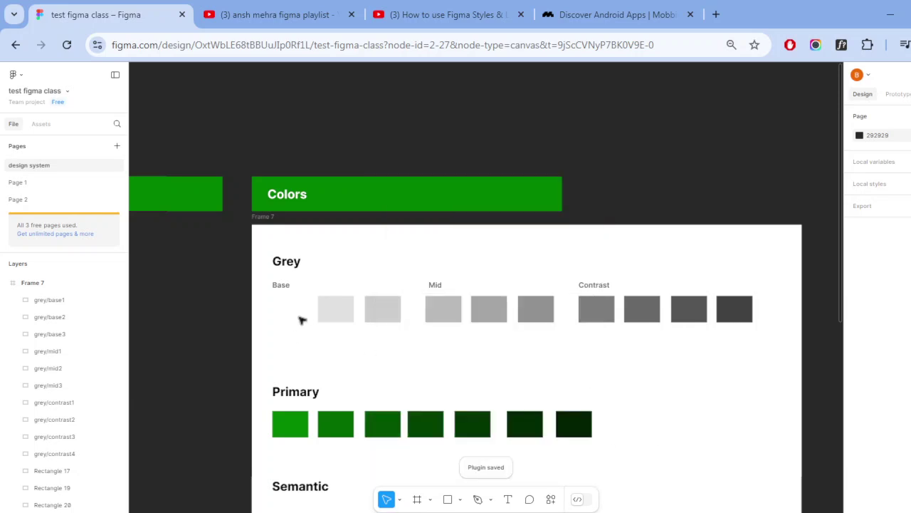
drag(264, 305, 751, 321)
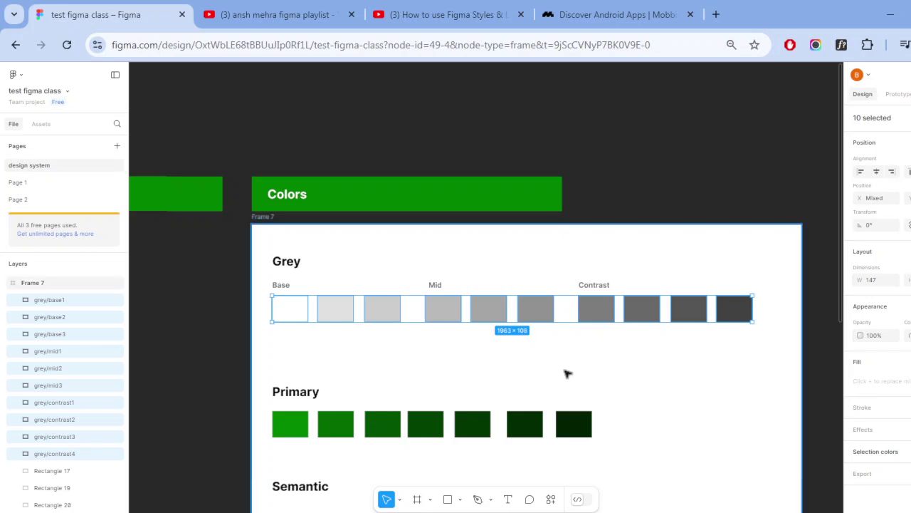
- Run Styler's Generate Styles on the ten grey swatches to create the grey colour style group
key(ctrl+k)
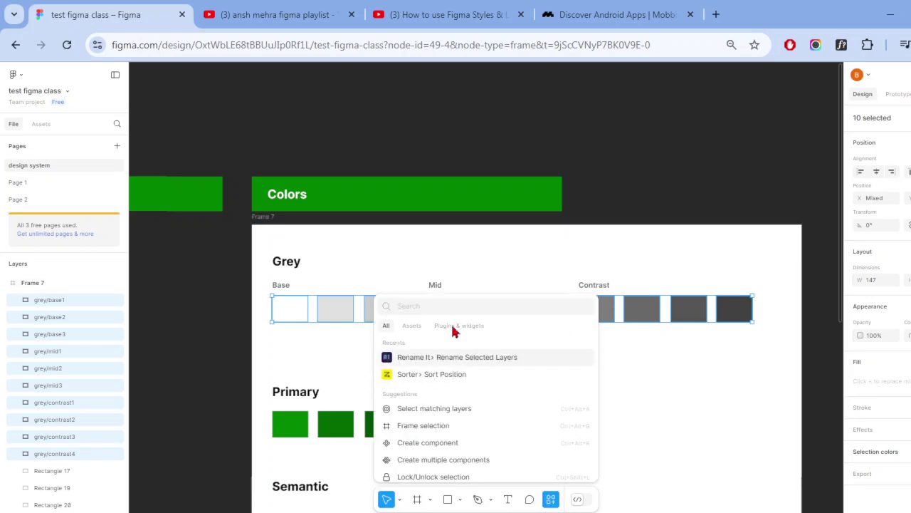
click(456, 325)
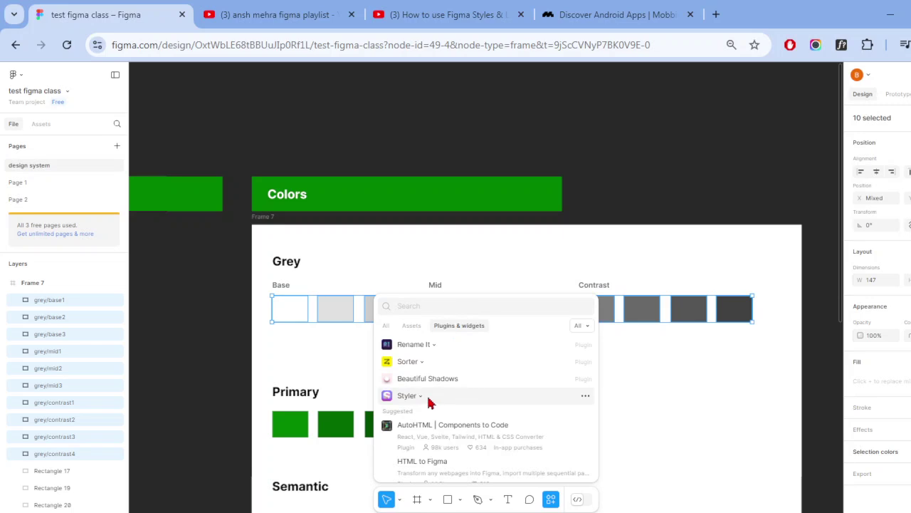
text(g)
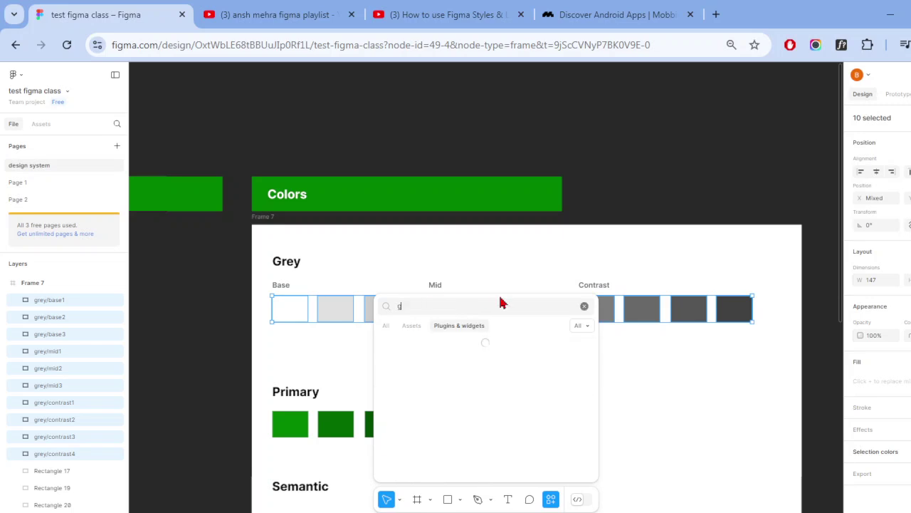
text(ene)
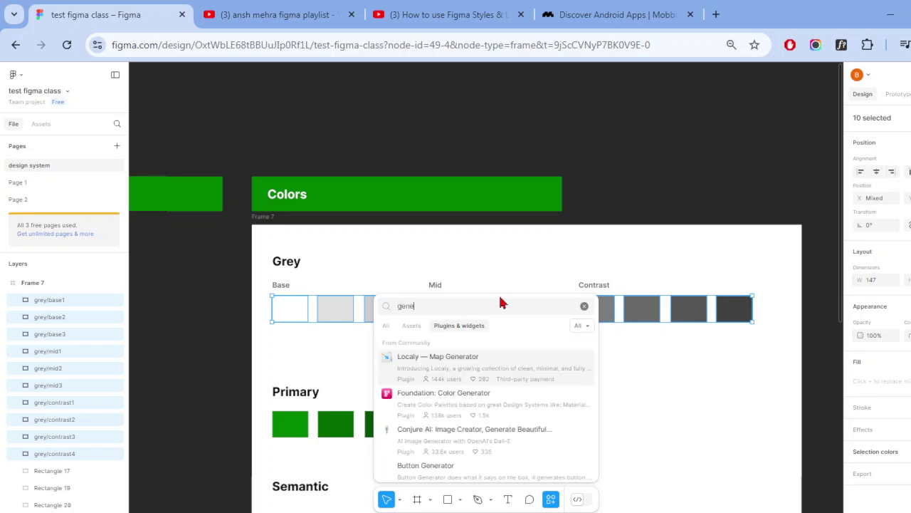
text(rate)
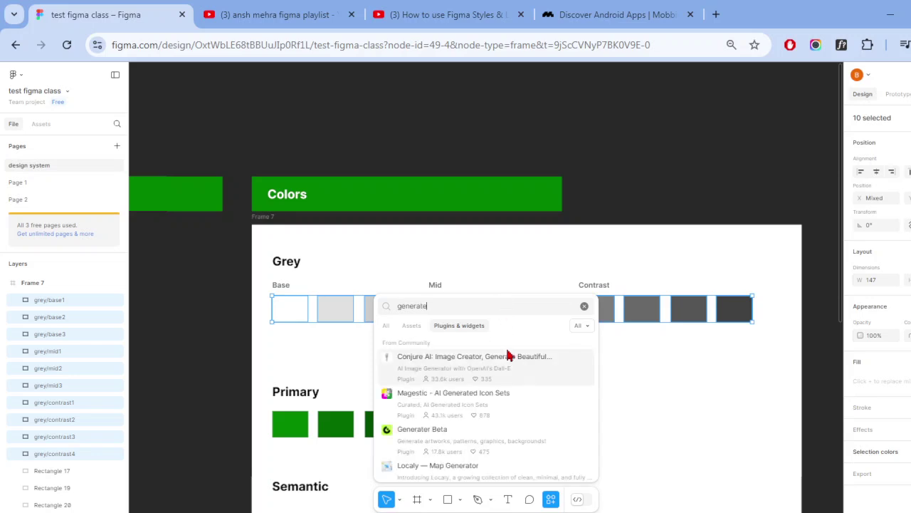
key(BackSpace)
key(BackSpace)
key(BackSpace)
key(BackSpace)
key(BackSpace)
key(BackSpace)
key(BackSpace)
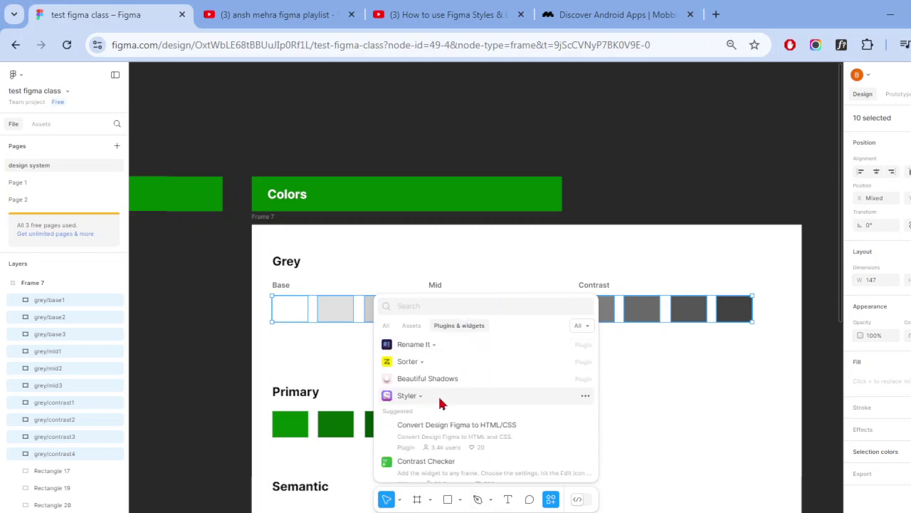
click(439, 398)
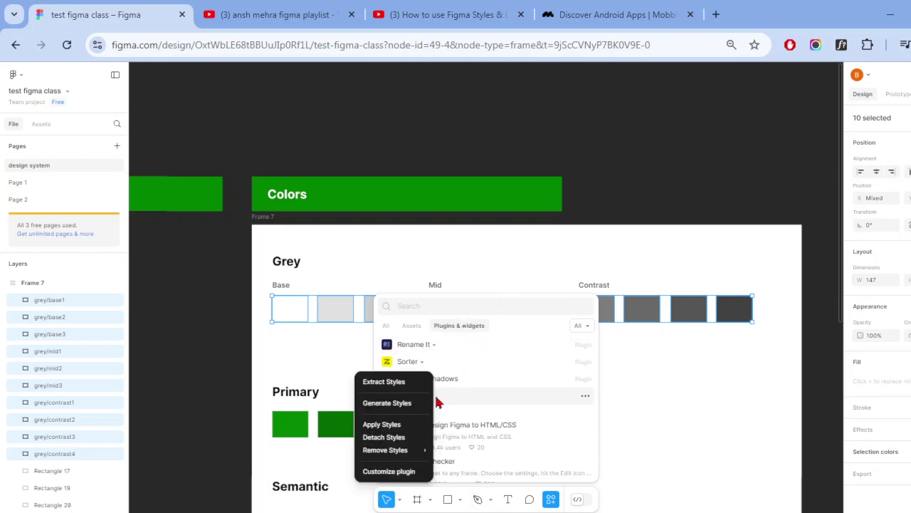
click(400, 410)
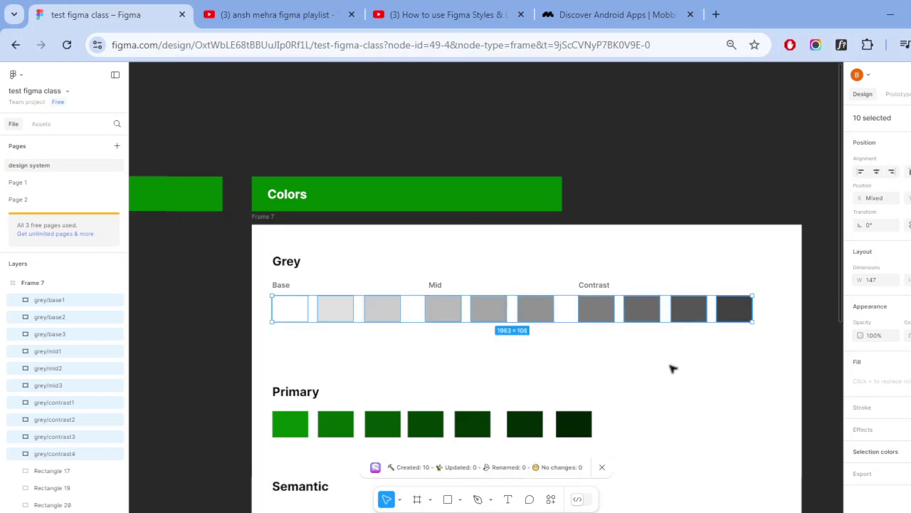
click(673, 368)
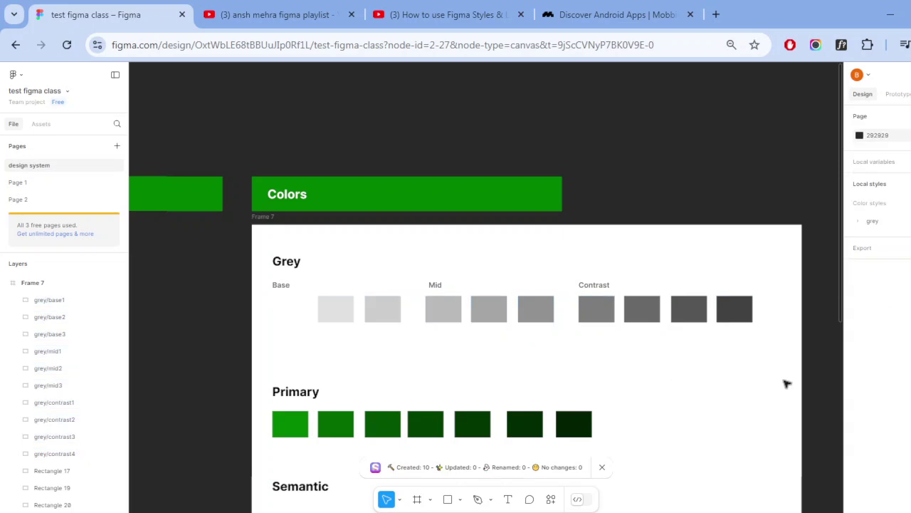
- Expand the grey group in Local color styles to check base1–contrast4, then go to Page 1
click(861, 222)
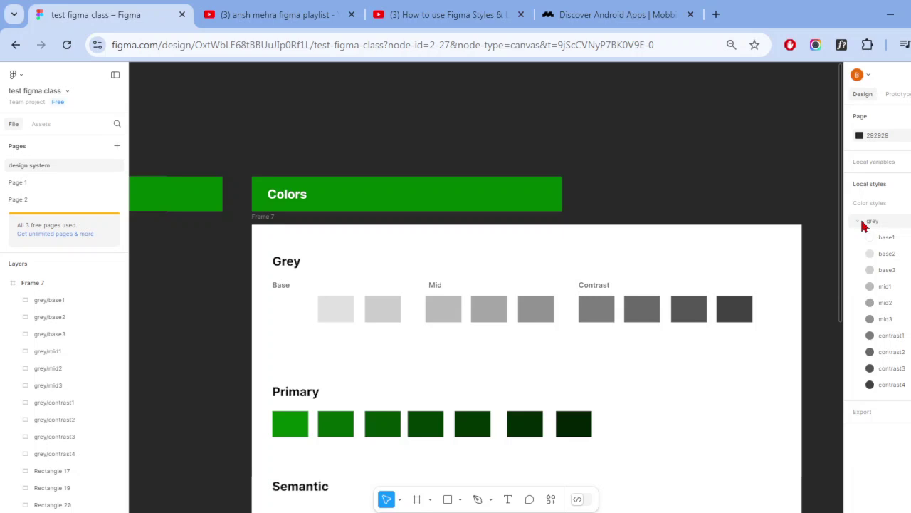
click(863, 225)
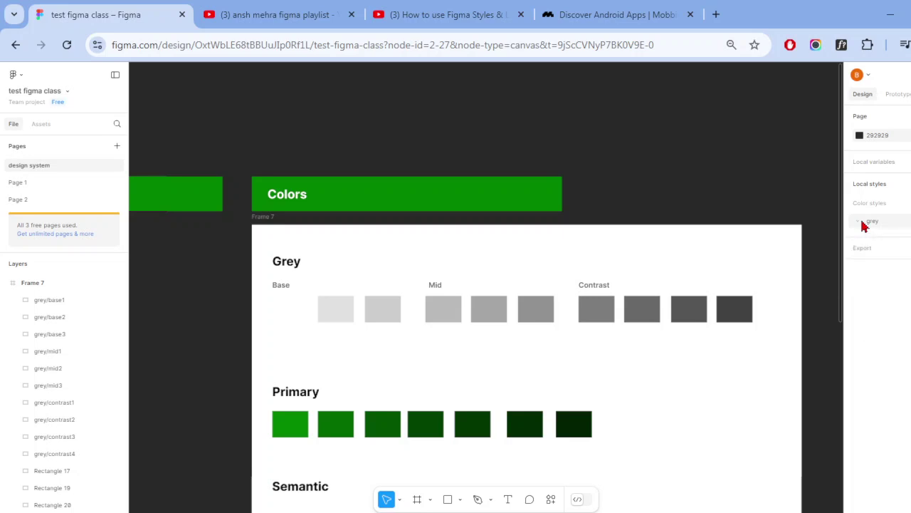
click(864, 225)
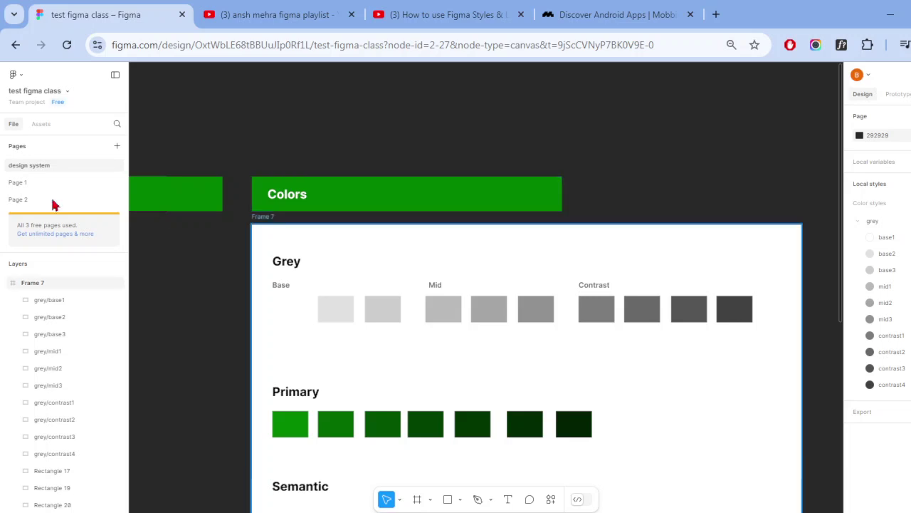
click(23, 184)
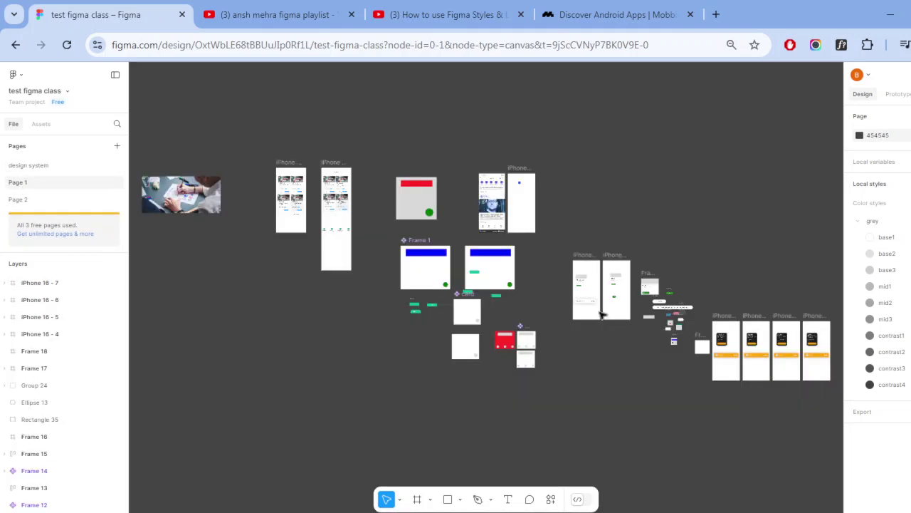
- Add a bold 'hello' text layer below the blue dot in the iPhone 16 - 1 frame
scroll(524, 187, up, 5)
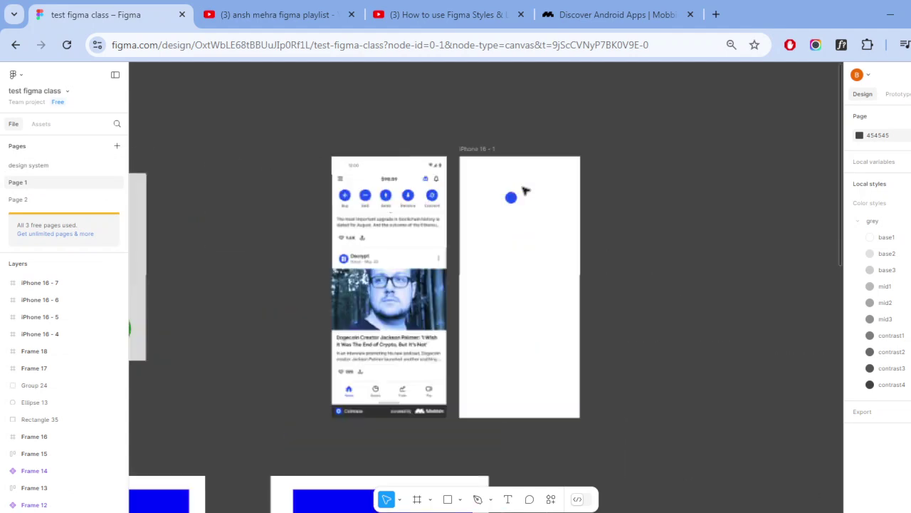
scroll(524, 214, up, 5)
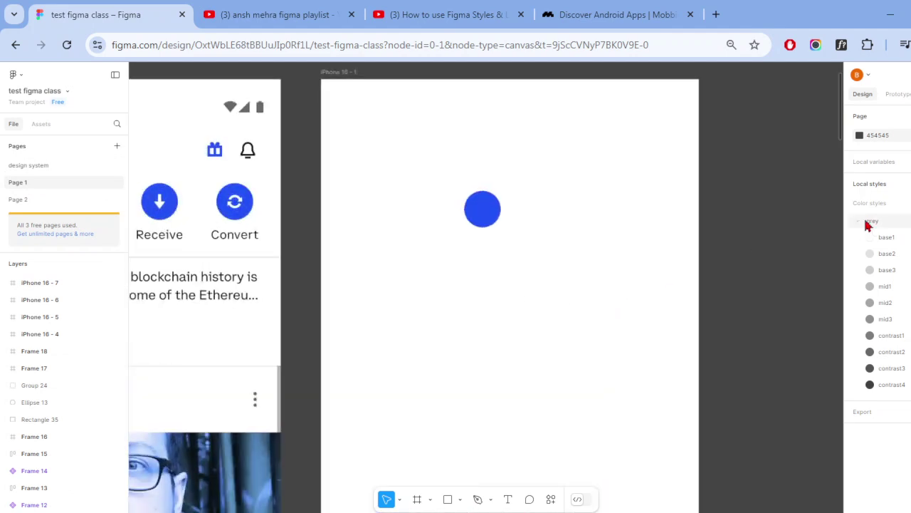
click(857, 221)
key(t)
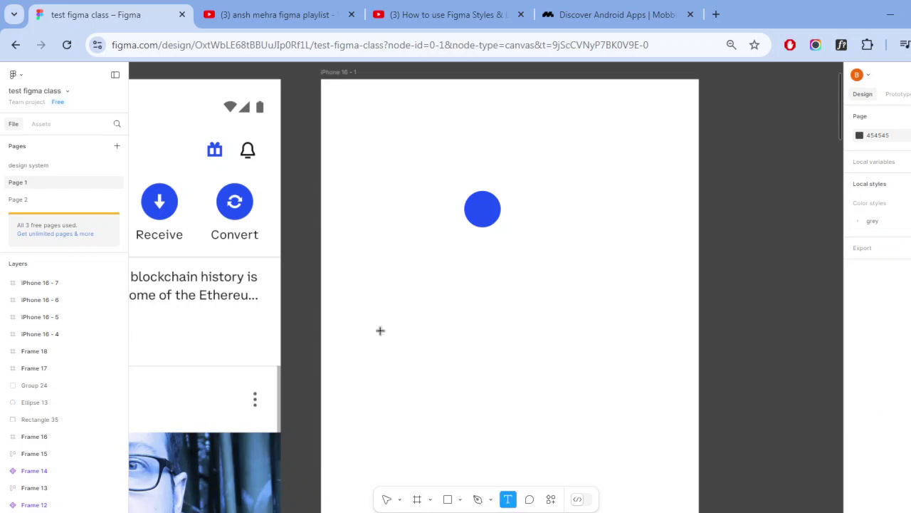
drag(380, 318, 554, 386)
text(h)
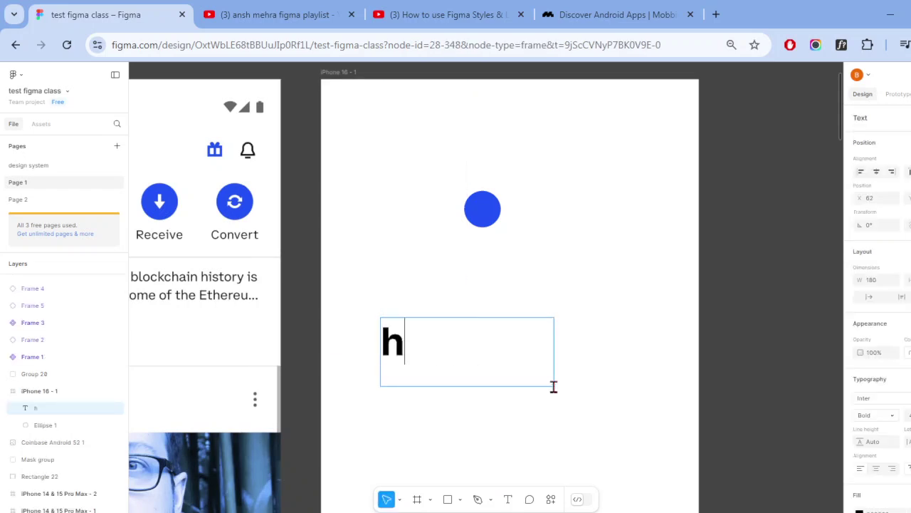
text(ello)
key(Escape)
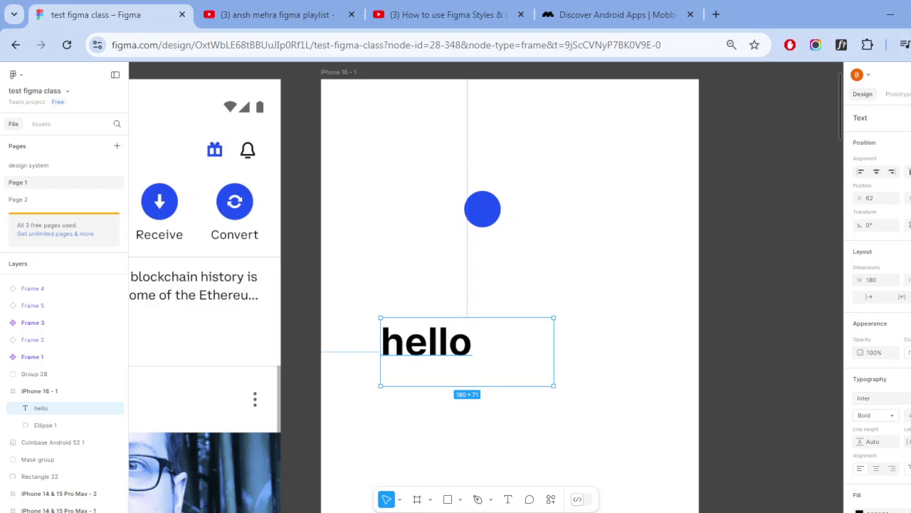
scroll(876, 399, down, 2)
click(859, 443)
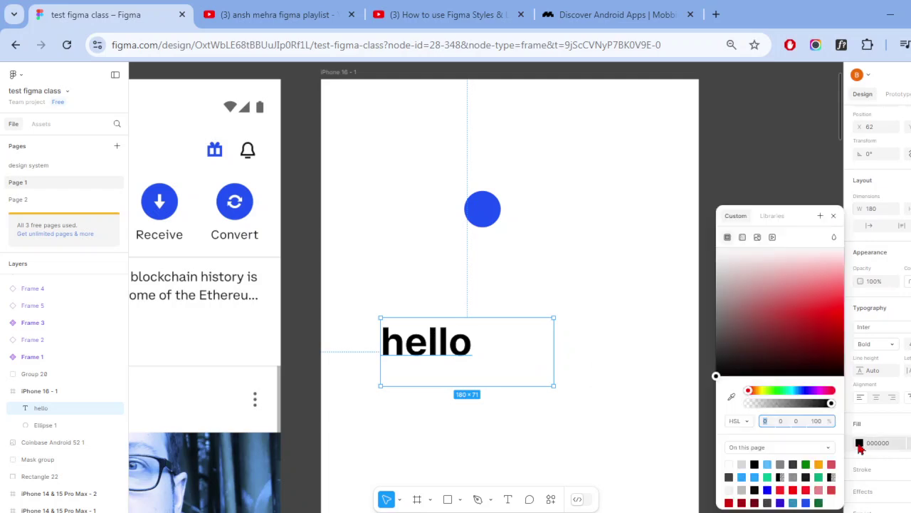
- Apply the grey/contrast2 library colour style to the hello text's fill
click(774, 216)
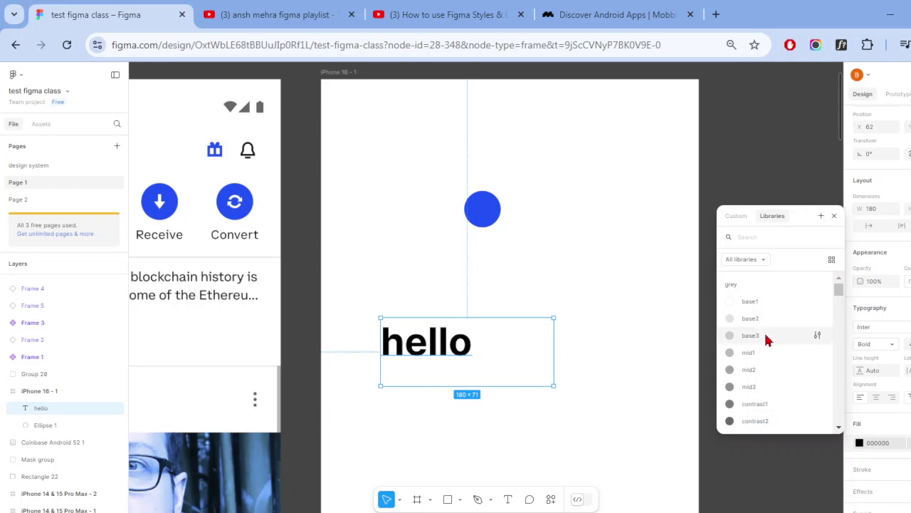
scroll(768, 341, down, 1)
scroll(767, 344, down, 3)
scroll(766, 349, down, 2)
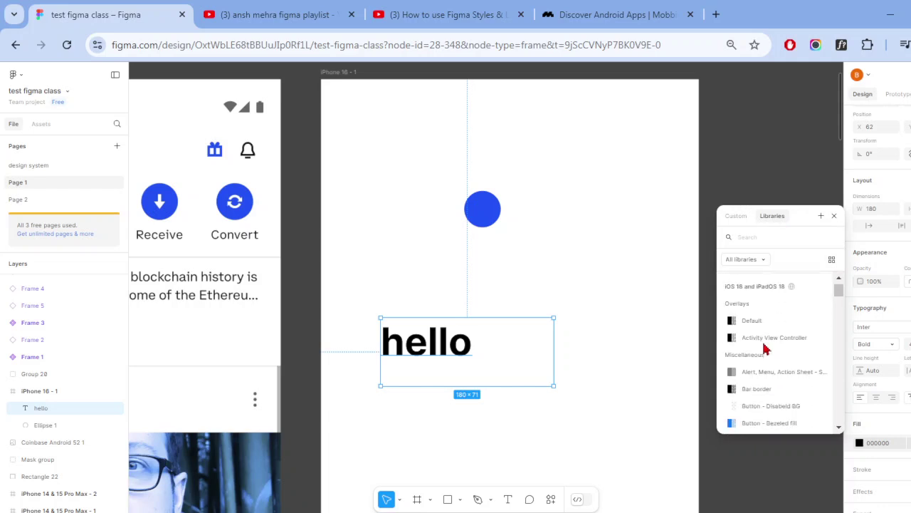
scroll(766, 348, down, 1)
scroll(766, 348, up, 1)
scroll(767, 338, up, 5)
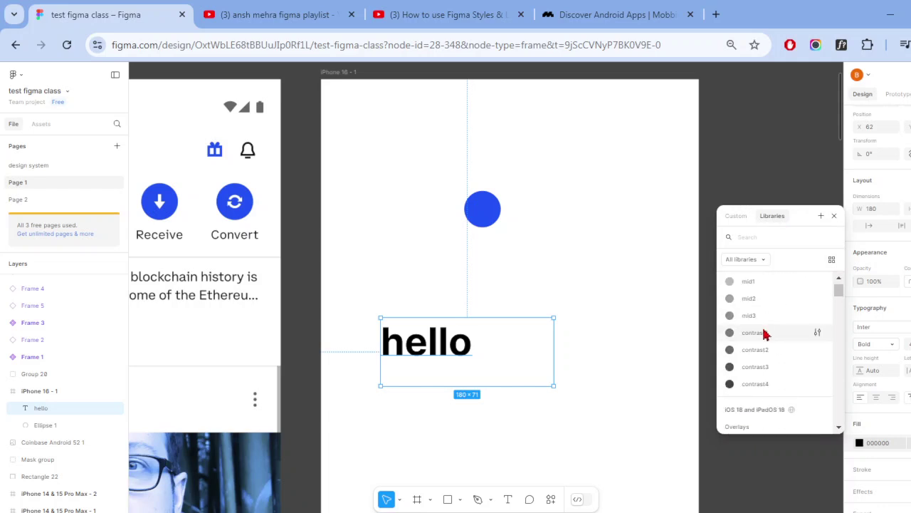
click(770, 349)
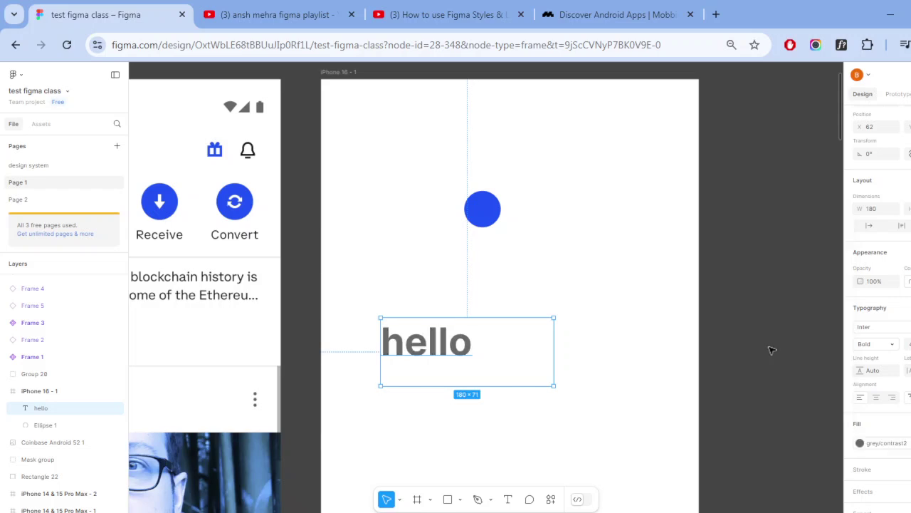
click(661, 348)
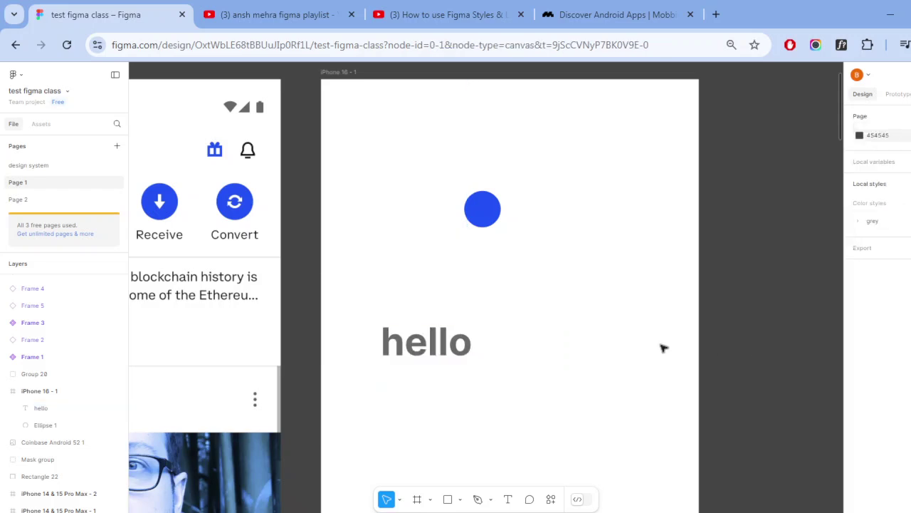
click(419, 347)
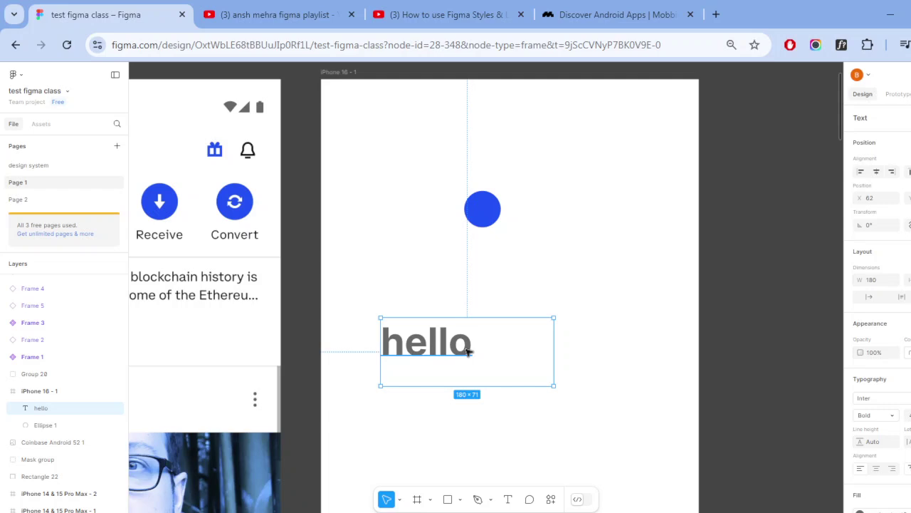
click(577, 210)
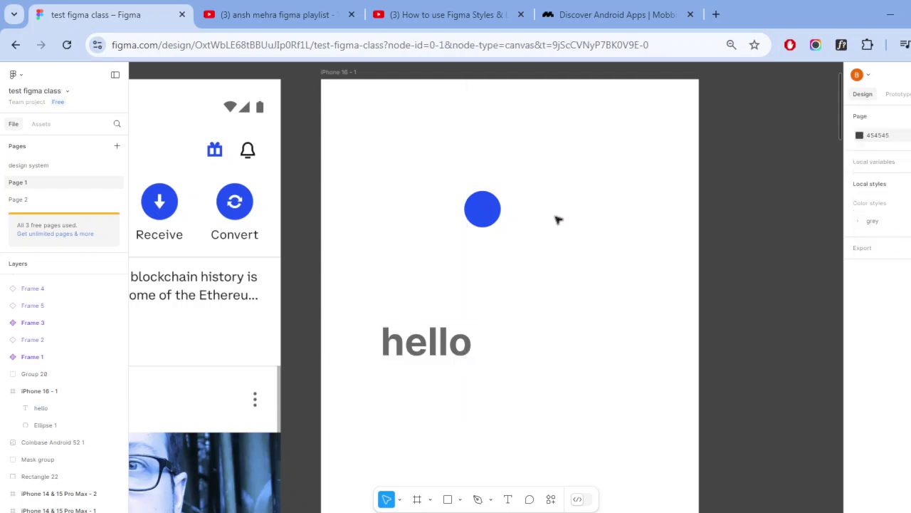
- Apply the grey/contrast3 colour style to the circle's fill
click(476, 208)
click(859, 380)
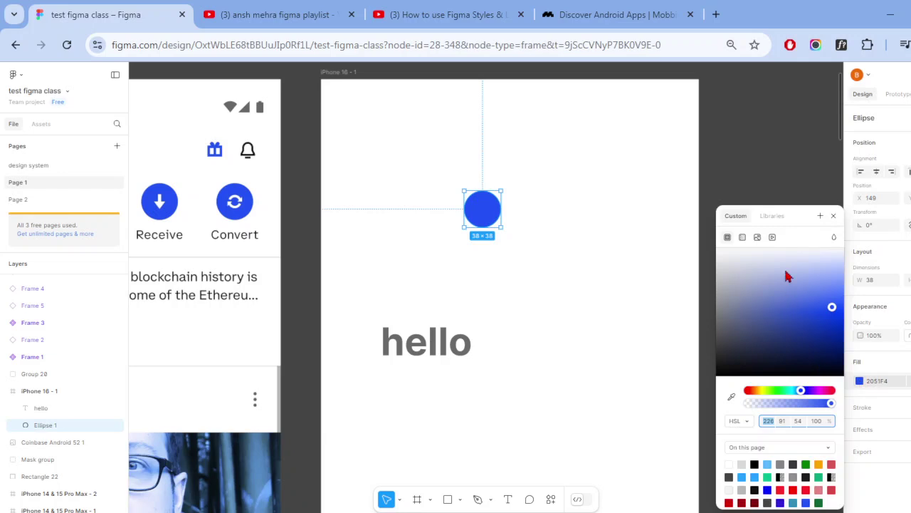
click(778, 218)
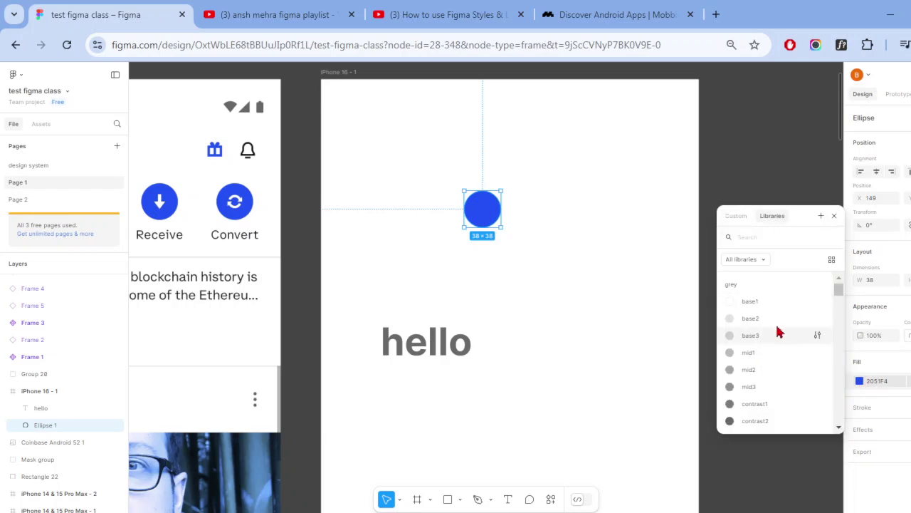
scroll(772, 363, down, 2)
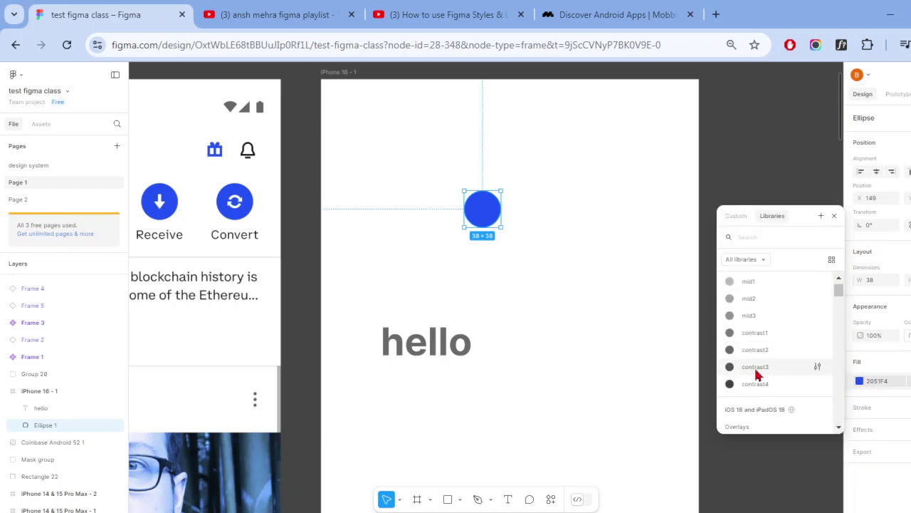
click(756, 369)
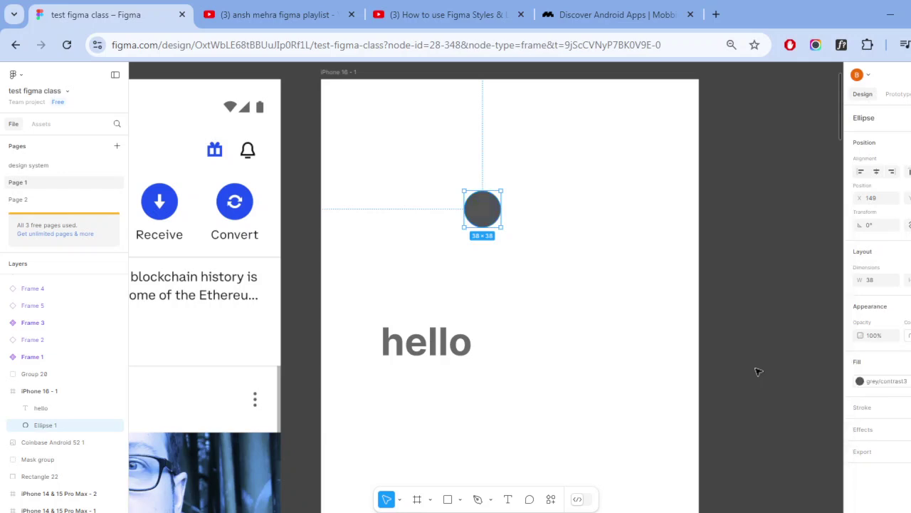
click(655, 327)
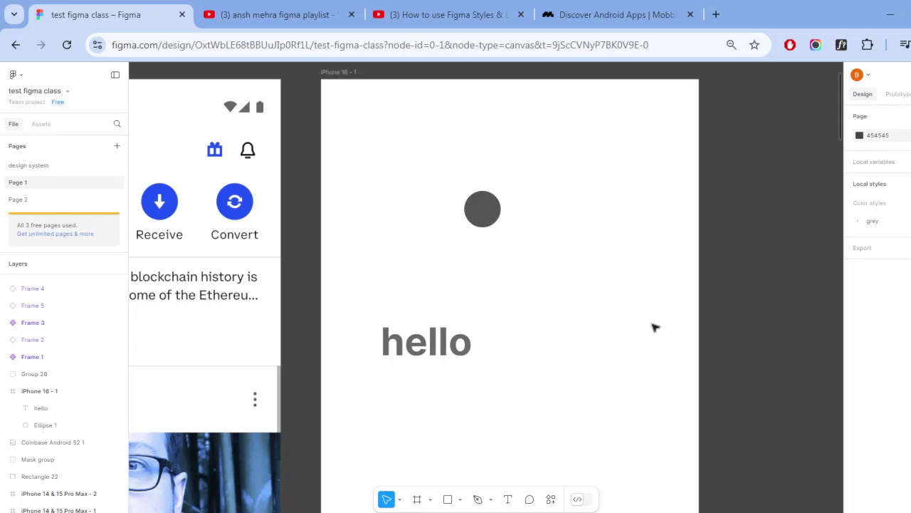
click(41, 169)
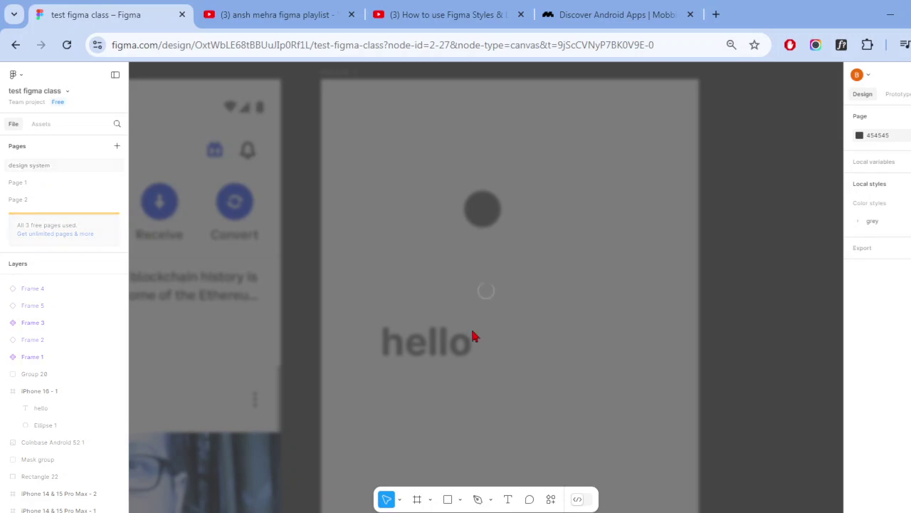
scroll(592, 386, down, 3)
scroll(576, 368, down, 3)
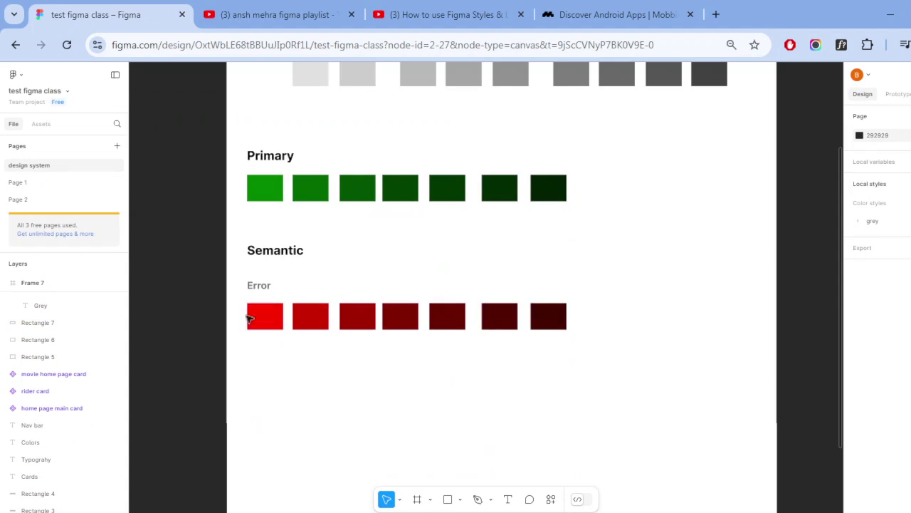
drag(241, 318, 569, 331)
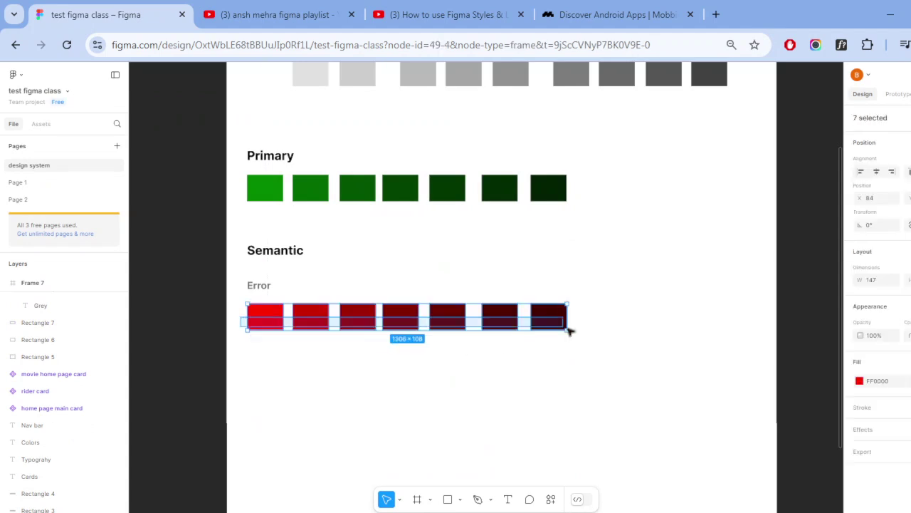
click(536, 407)
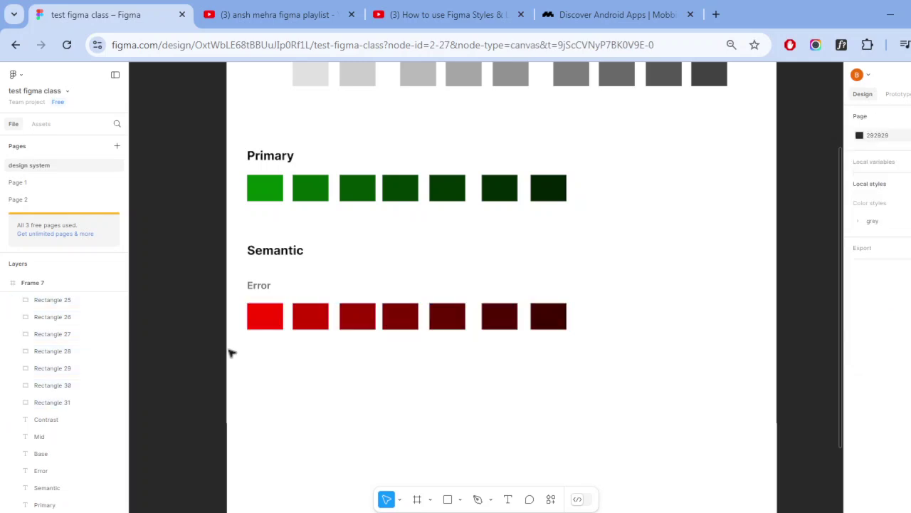
scroll(265, 318, up, 5)
click(297, 344)
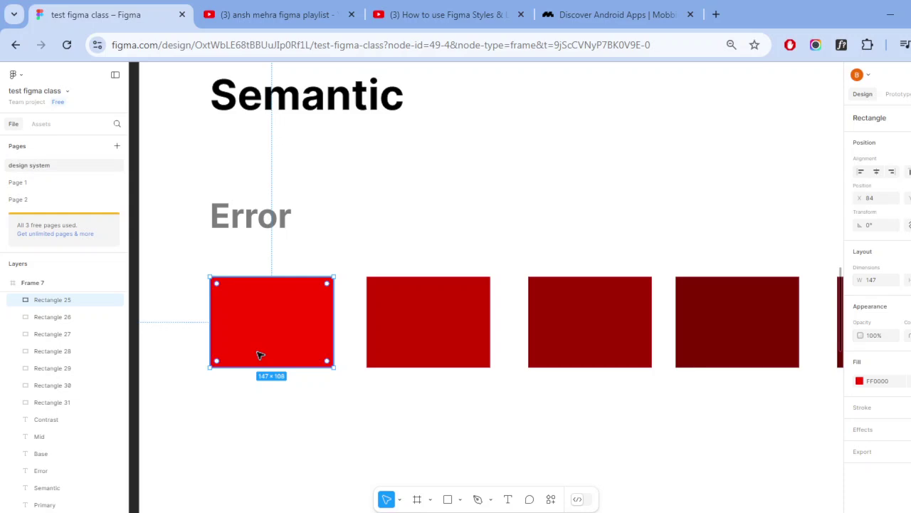
click(44, 185)
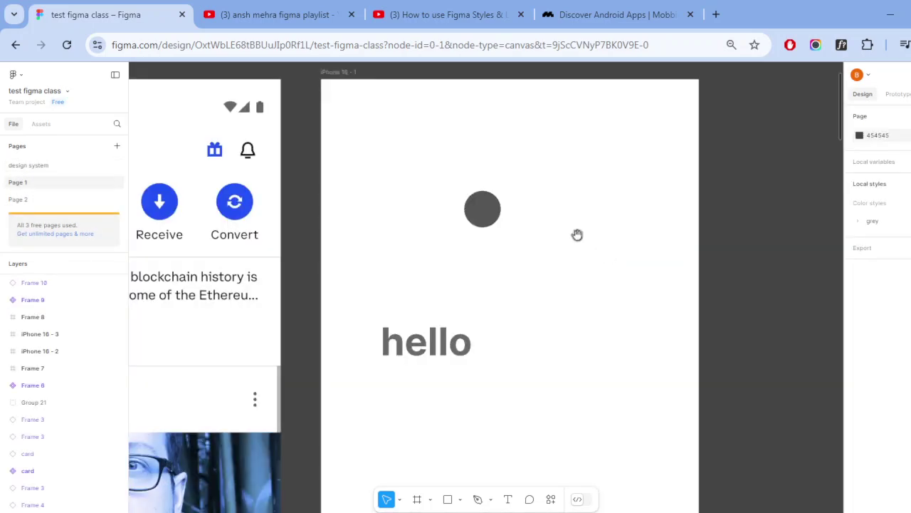
- Delete the old grey circle and the hello text from the frame
click(490, 215)
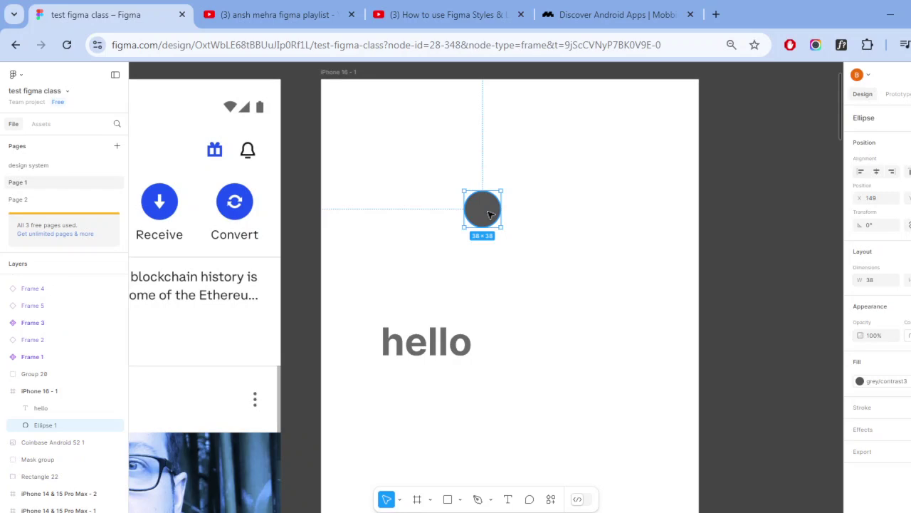
key(Delete)
click(450, 343)
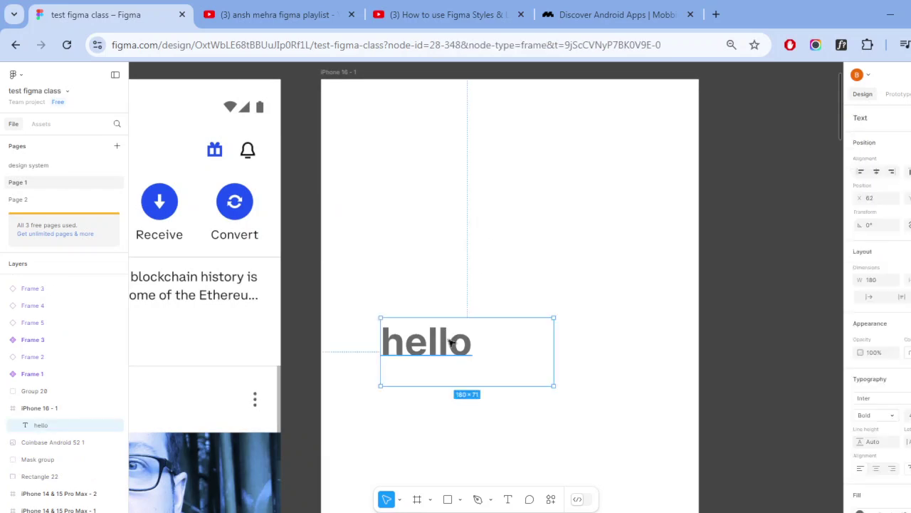
key(Delete)
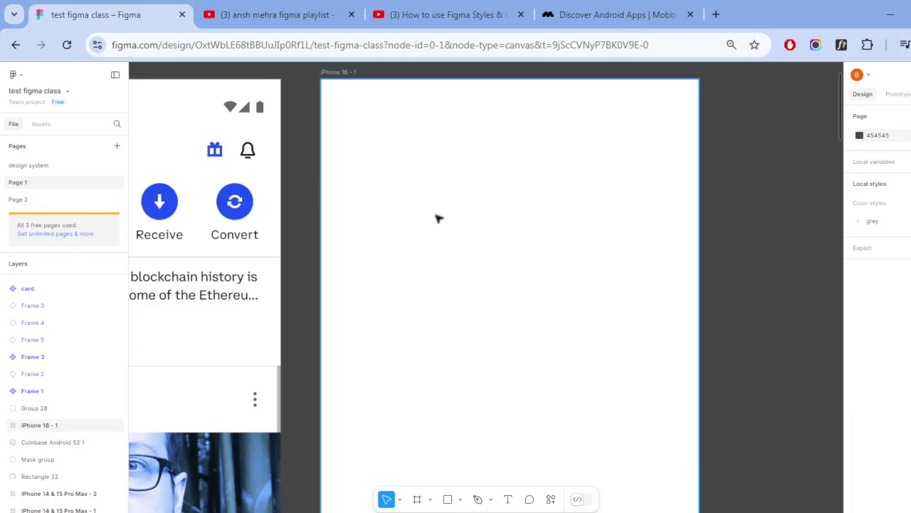
- Draw a small circle near the frame's top-left corner
click(448, 499)
drag(346, 101, 381, 147)
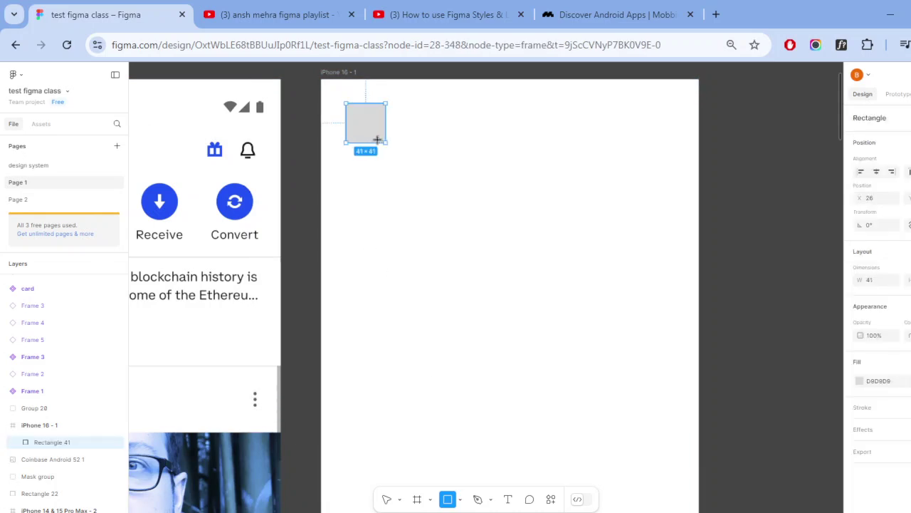
key(Delete)
click(460, 500)
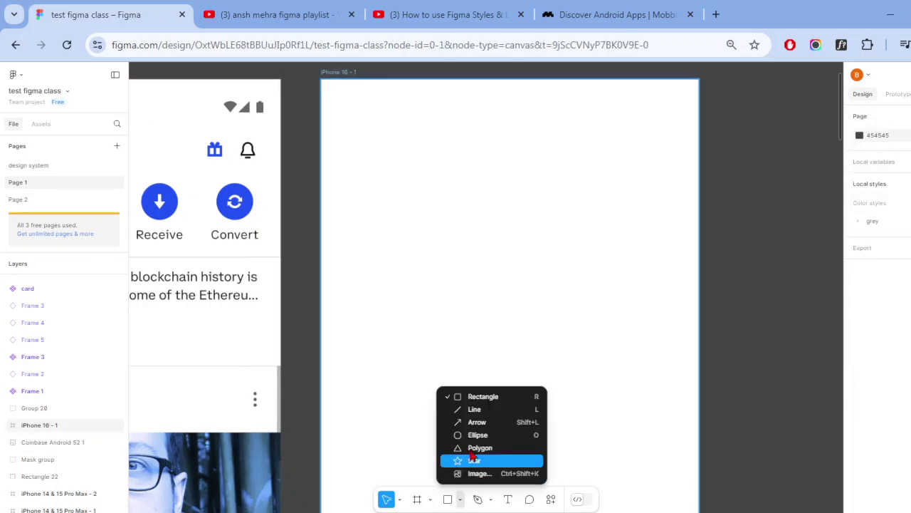
click(487, 435)
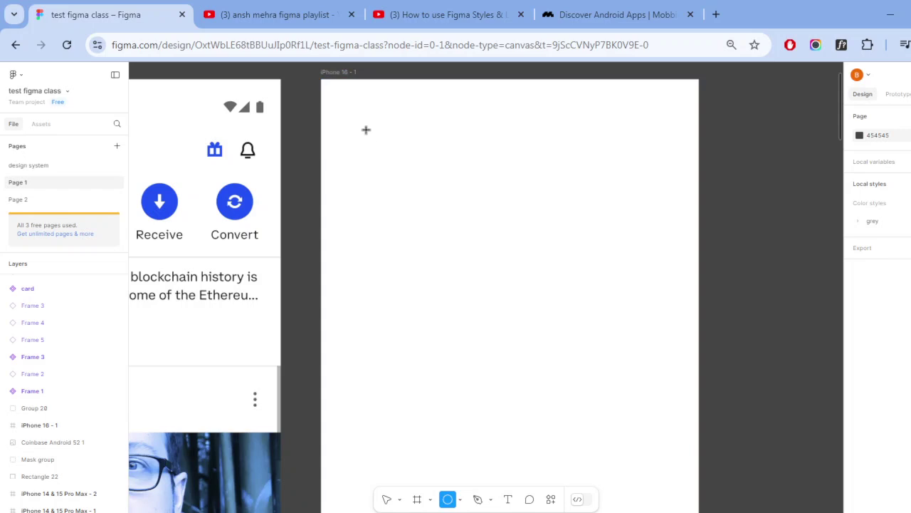
mouse_move(359, 117)
mouse_down()
mouse_move(383, 141)
mouse_move(332, 127)
mouse_up()
scroll(374, 132, up, 5)
click(413, 126)
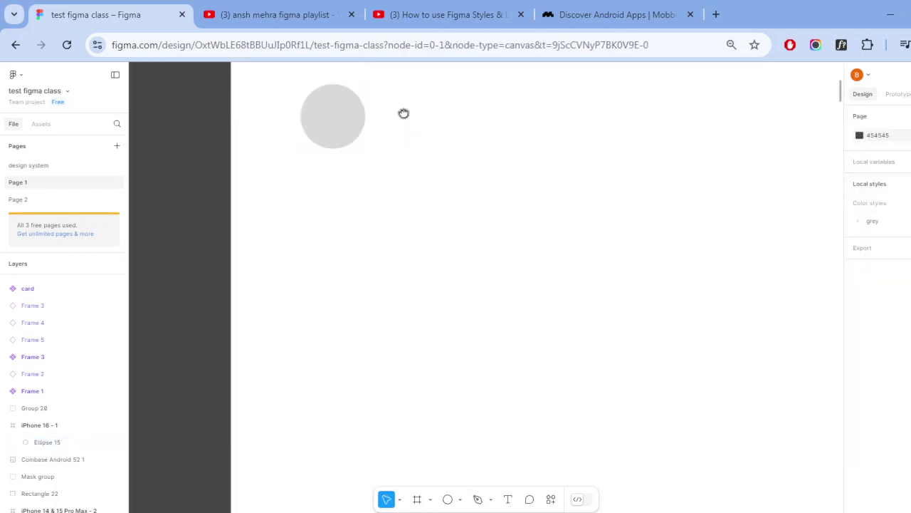
scroll(402, 142, up, 2)
- Add a 'Hello' plus name heading beside the circle: Semi Bold, auto width, slightly smaller
key(t)
drag(386, 186, 536, 210)
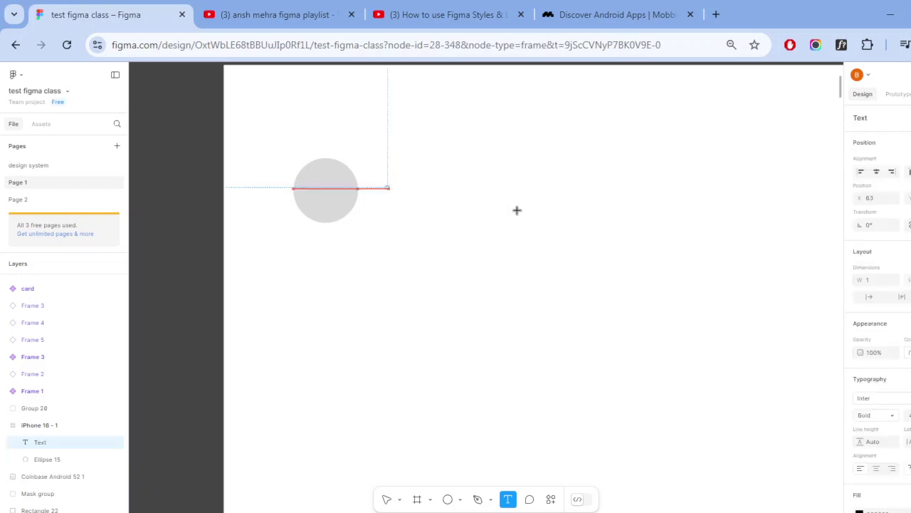
text(He)
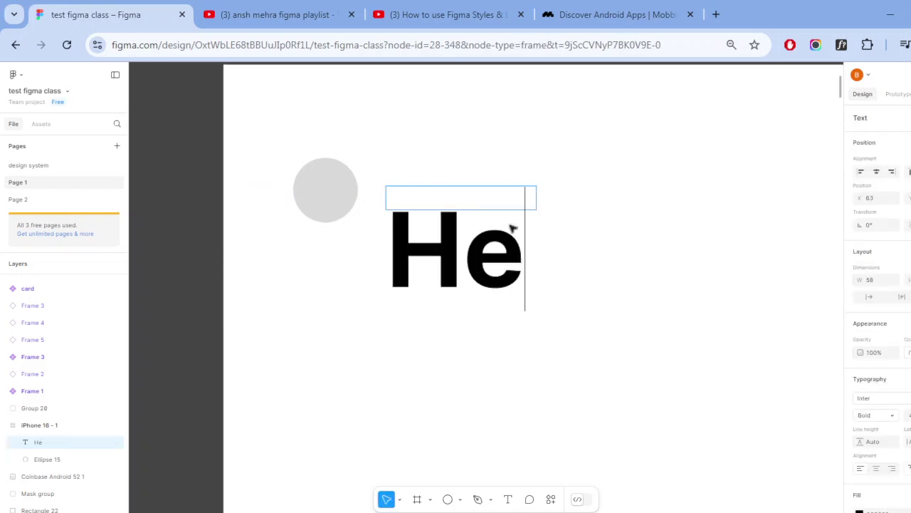
text(llo basil)
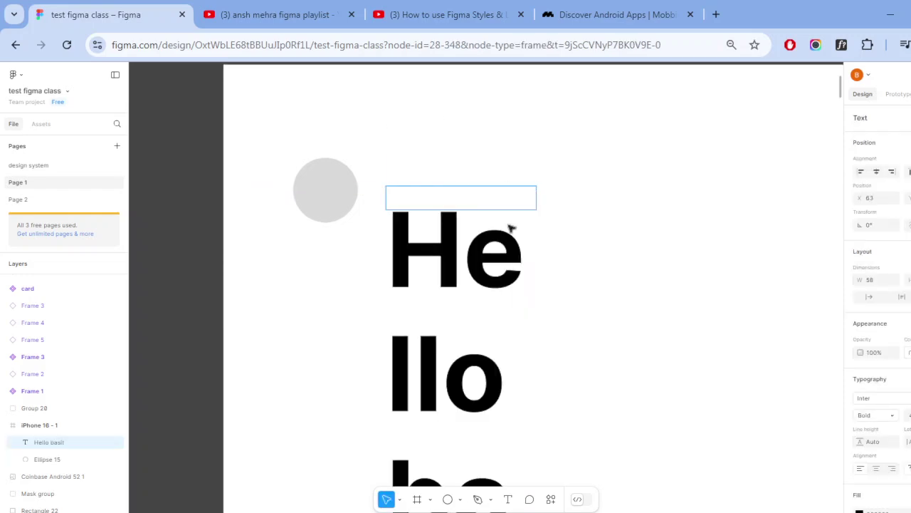
key(Escape)
click(908, 415)
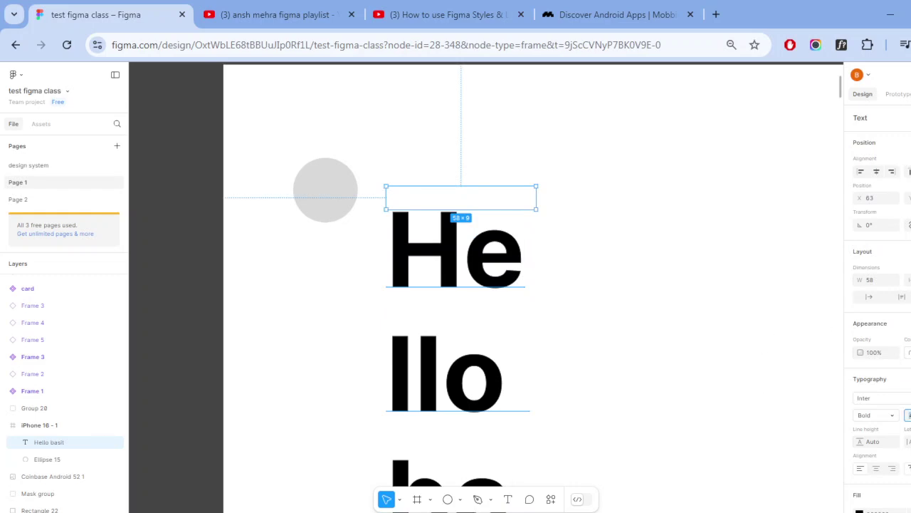
key(Return)
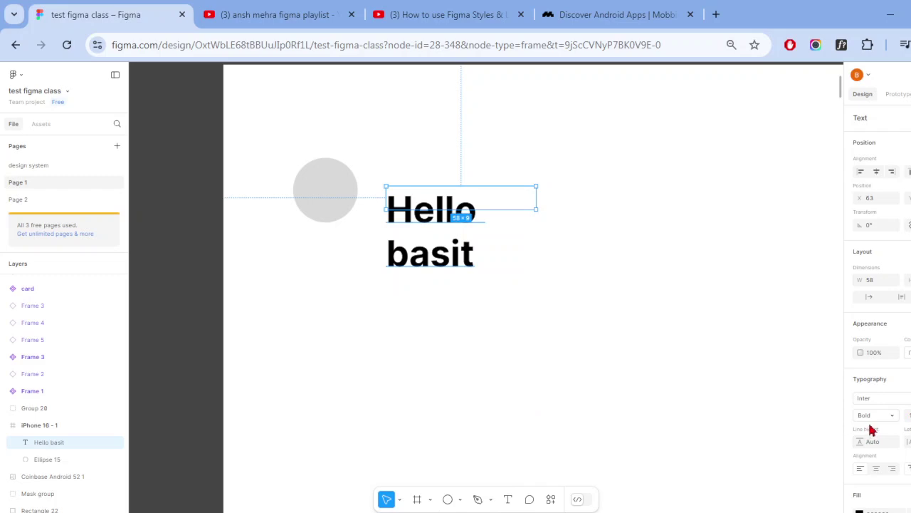
click(890, 419)
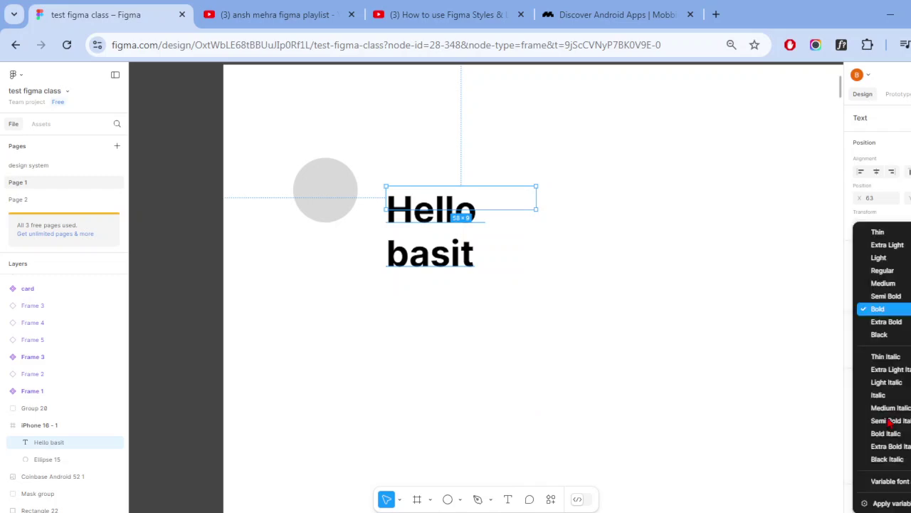
click(890, 295)
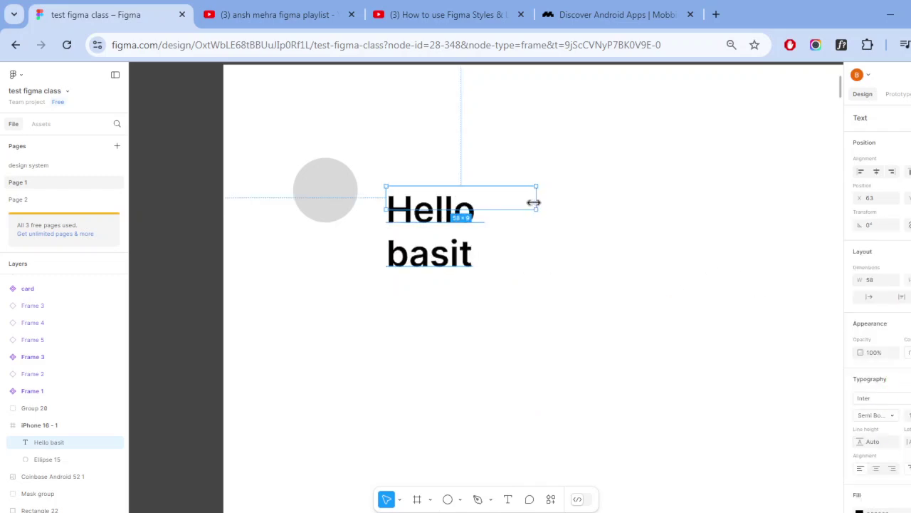
click(870, 296)
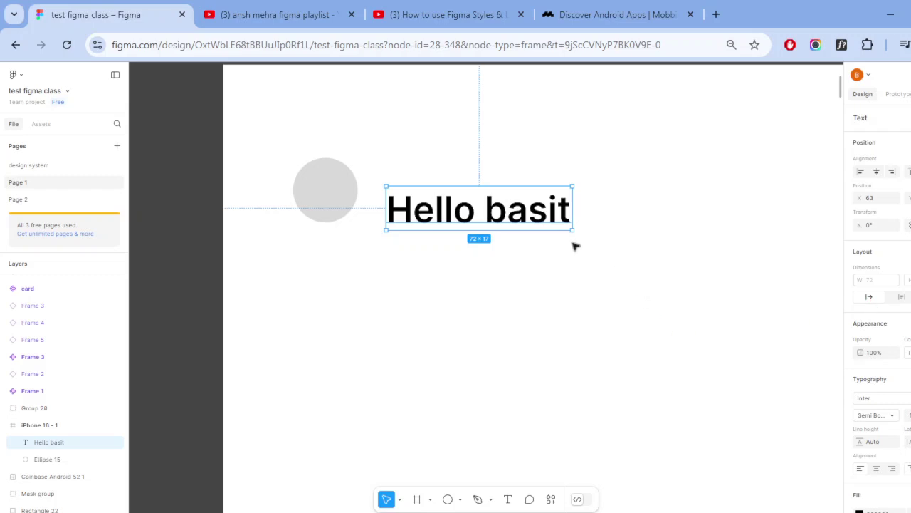
drag(504, 213, 505, 196)
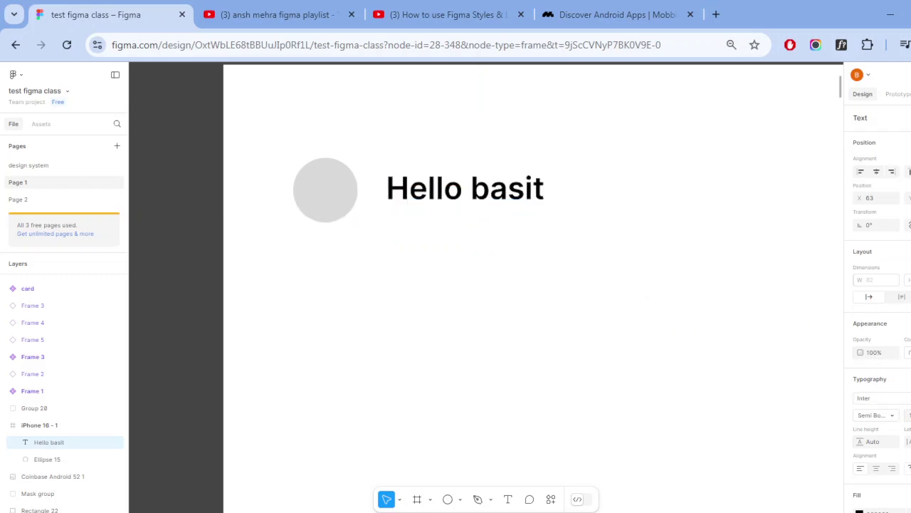
key(ctrl+shift+comma)
key(ctrl+shift+comma)
- Nudge the greeting heading a few pixels left toward the grey circle
drag(494, 189, 485, 190)
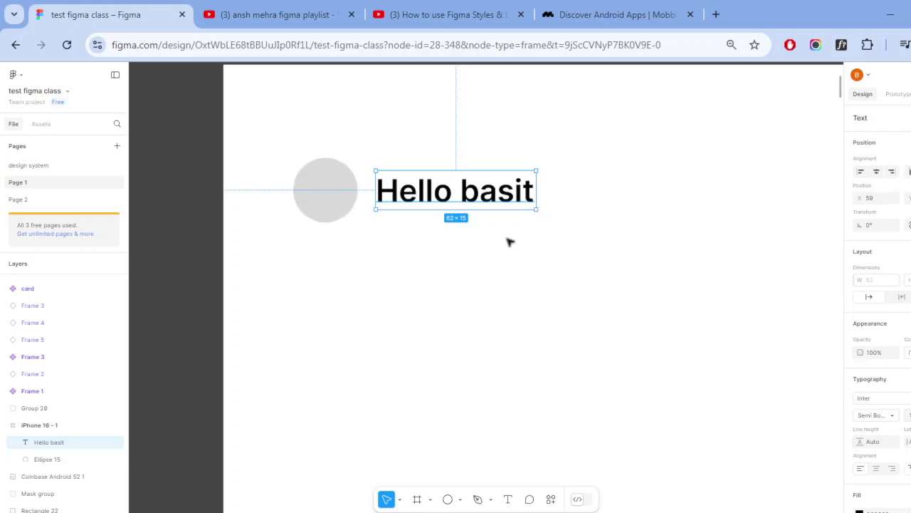
- Duplicate the greeting heading and turn the copy into a smaller Regular-weight 'Active' line
drag(494, 260, 426, 389)
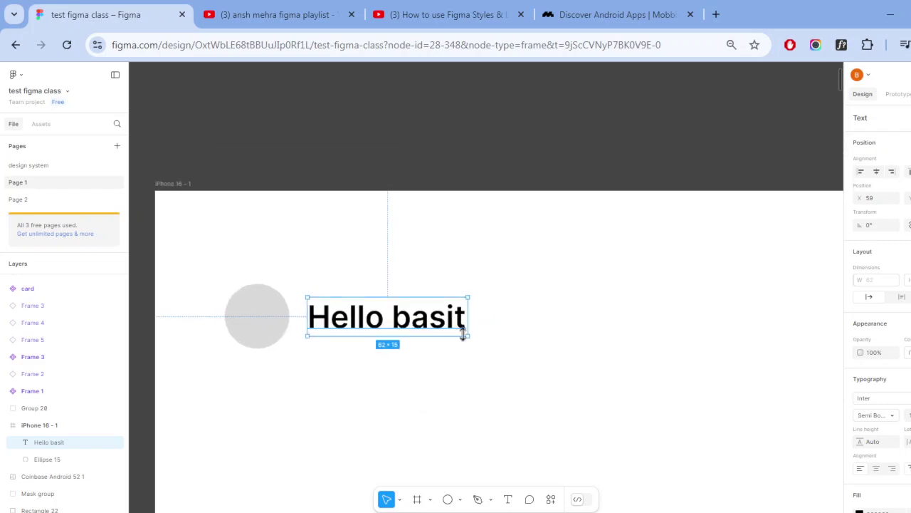
scroll(430, 339, down, 5)
scroll(431, 340, down, 5)
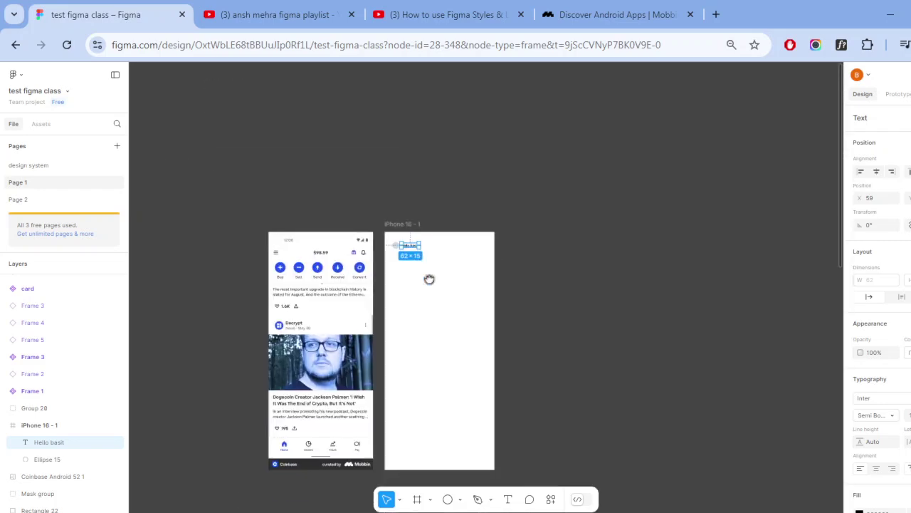
scroll(429, 278, up, 3)
scroll(425, 223, up, 3)
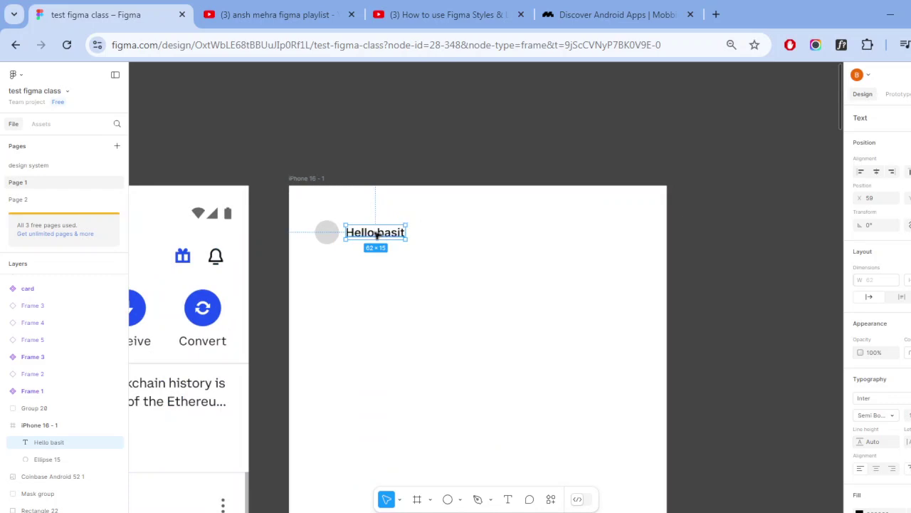
scroll(375, 235, up, 3)
scroll(399, 257, up, 2)
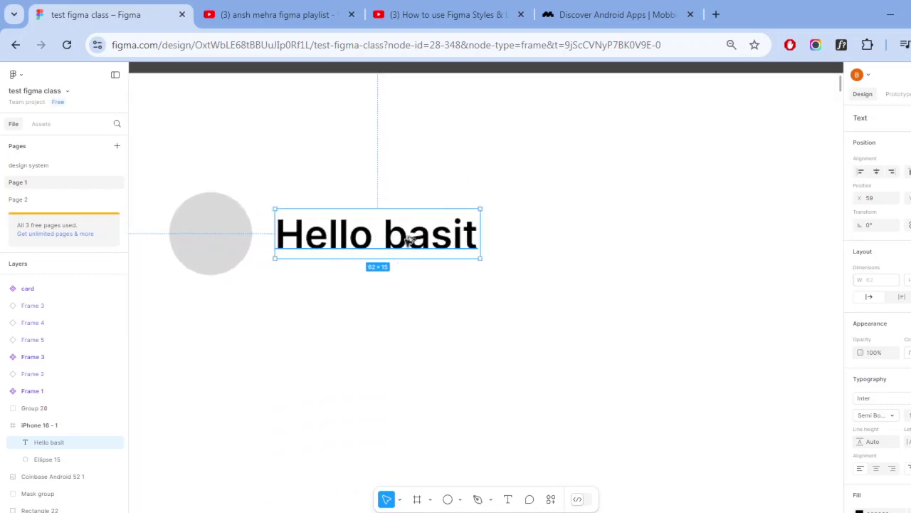
alt+drag(406, 240, 403, 305)
double_click(403, 304)
text(A)
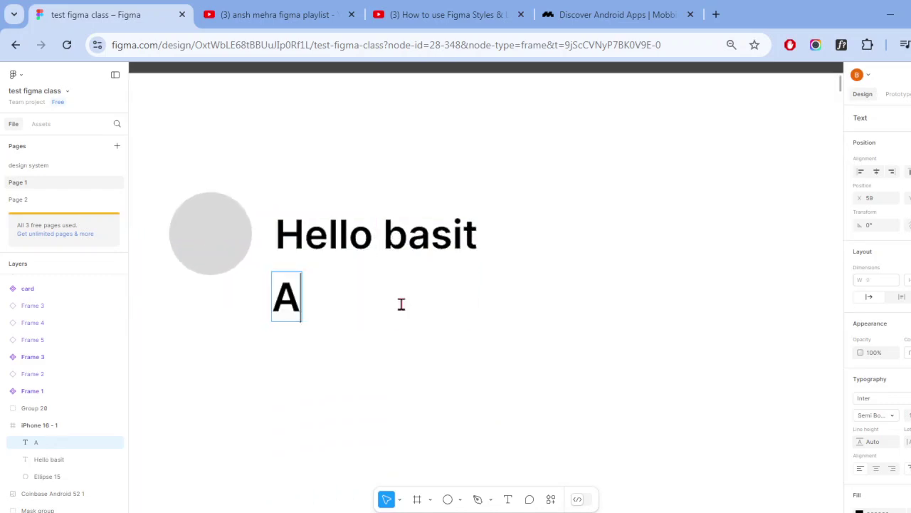
text(ctive)
key(Escape)
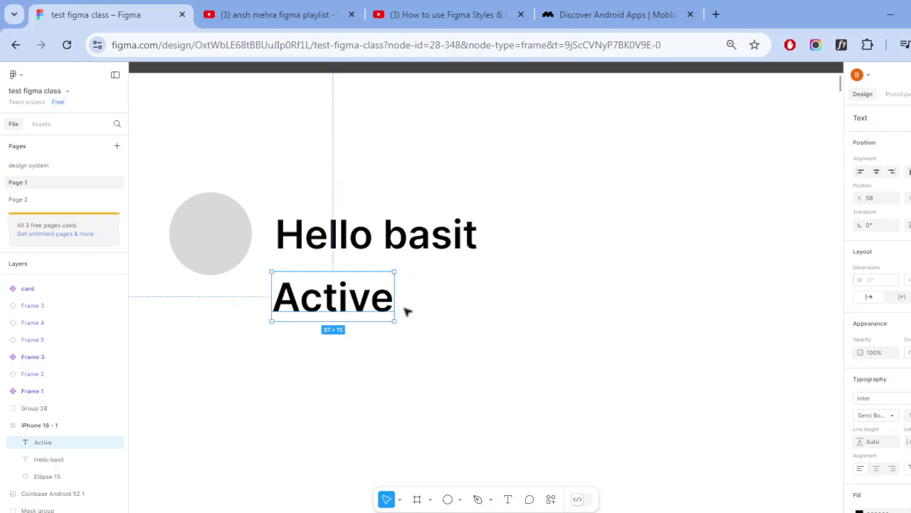
click(893, 419)
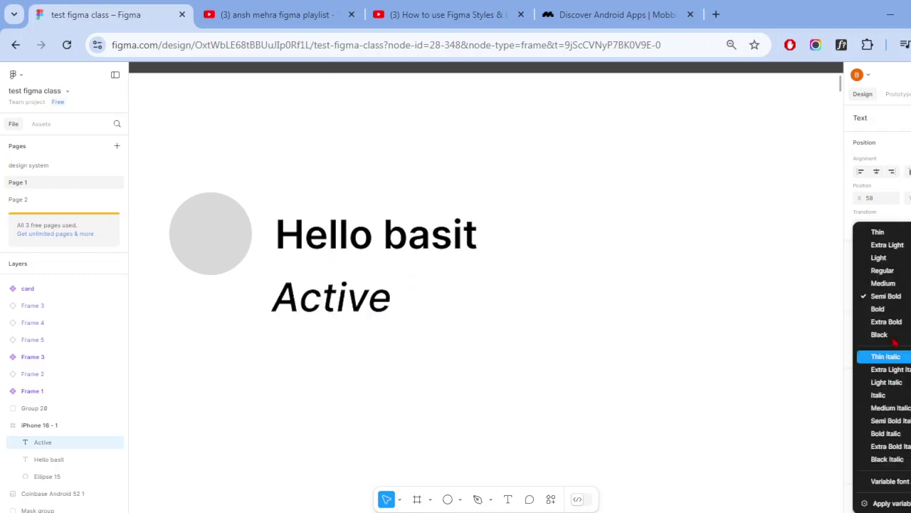
click(898, 277)
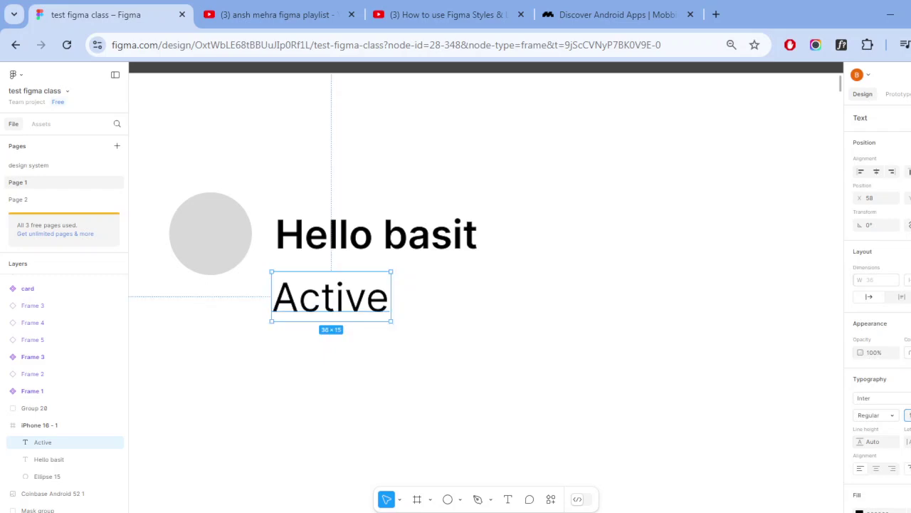
key(Return)
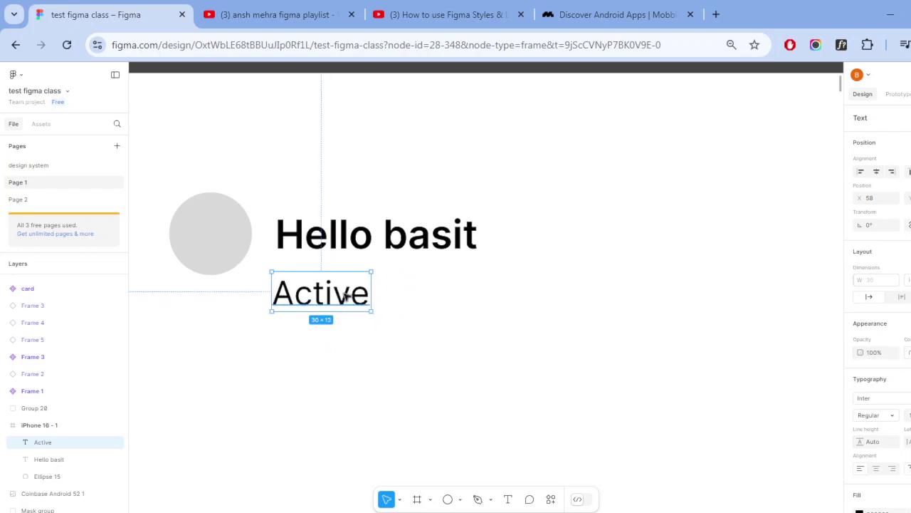
- Align 'Active' under the heading level with the circle's top, then duplicate it below
drag(346, 296, 350, 292)
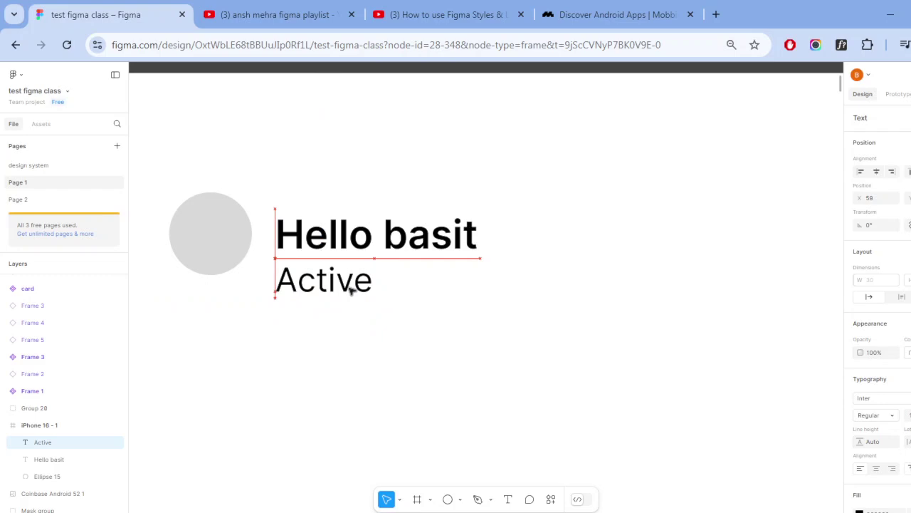
shift+click(366, 236)
key(Up)
key(Up)
key(Up)
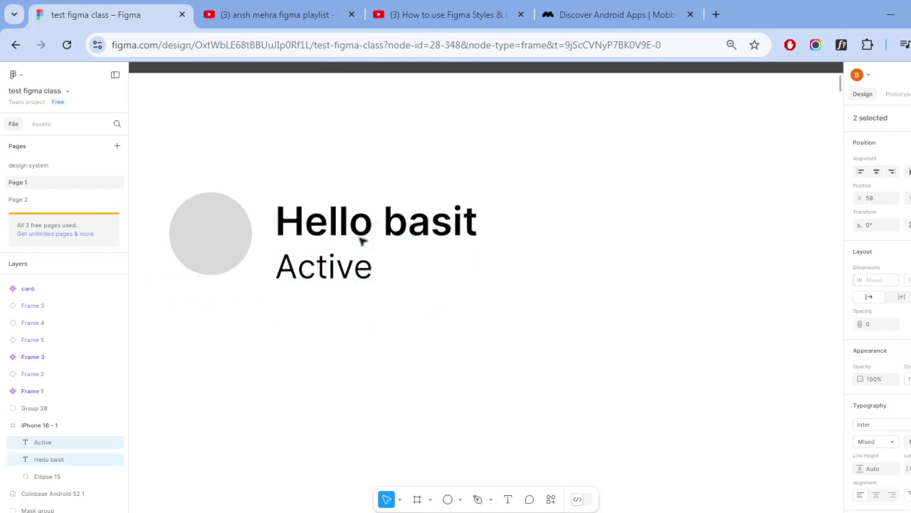
drag(361, 240, 361, 233)
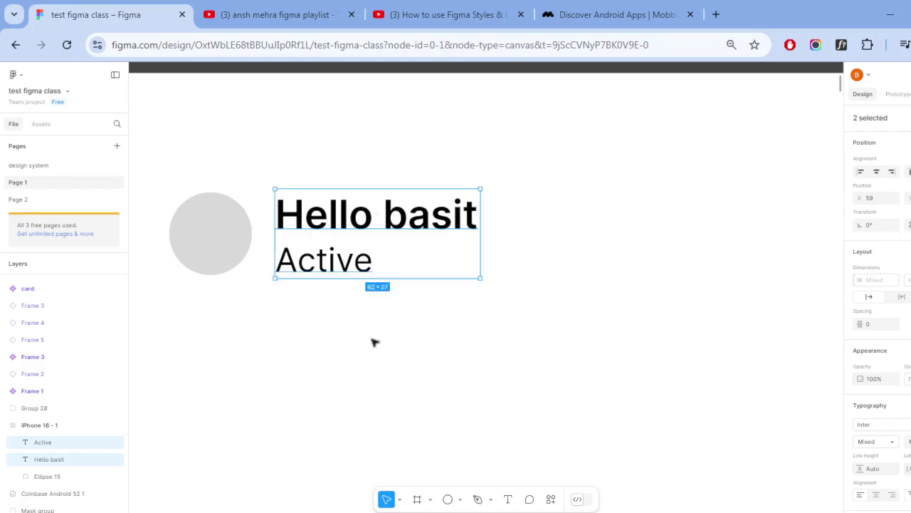
click(504, 306)
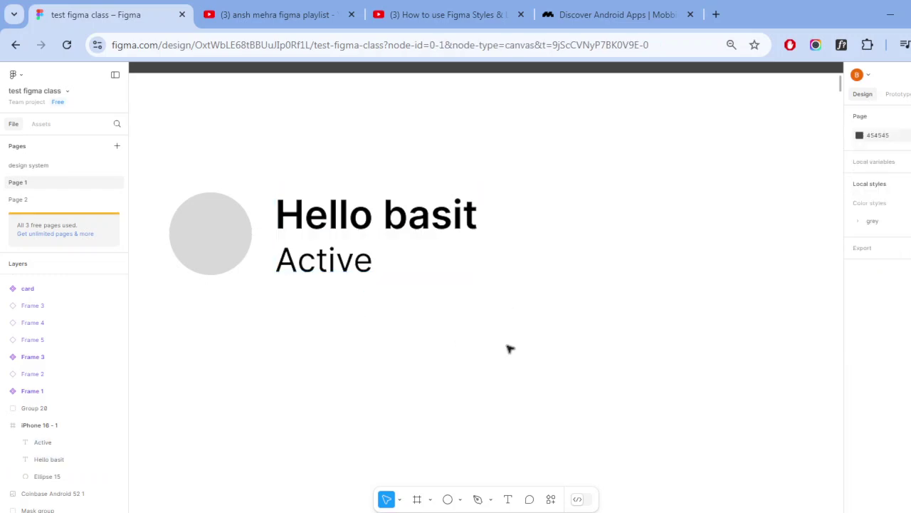
drag(356, 263, 348, 328)
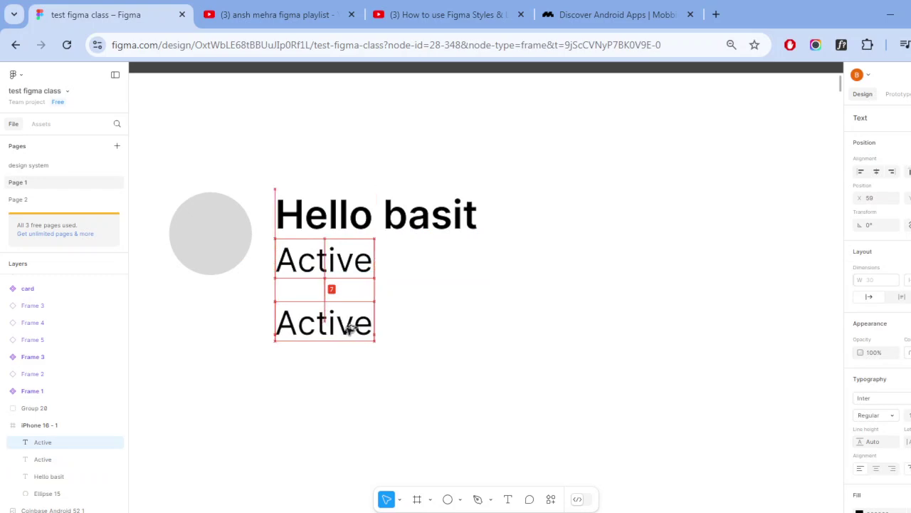
double_click(347, 327)
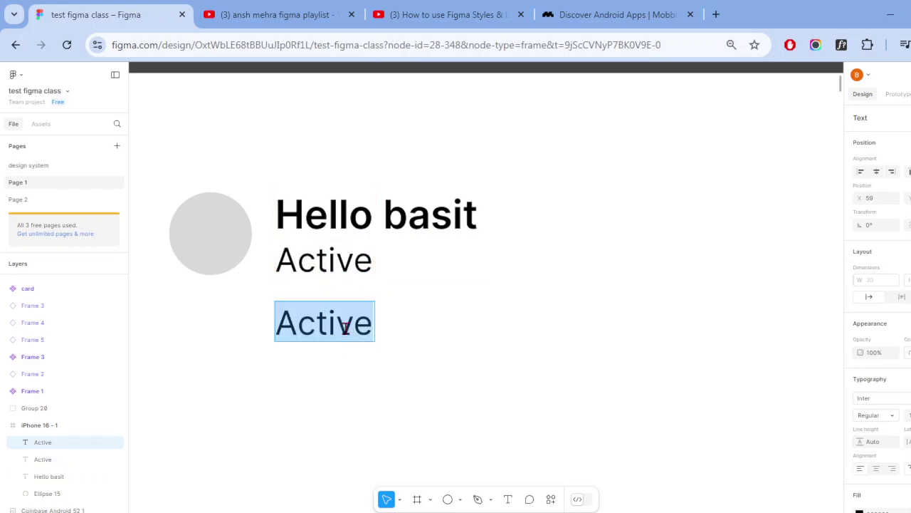
- Change the Active copy to '12:20AM' at font size 7 and place it under 'Active'
text(12:)
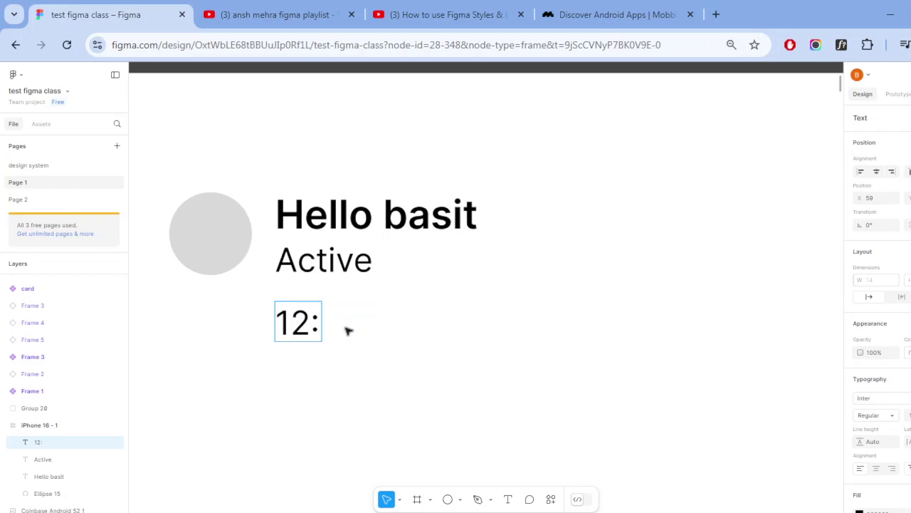
text(20)
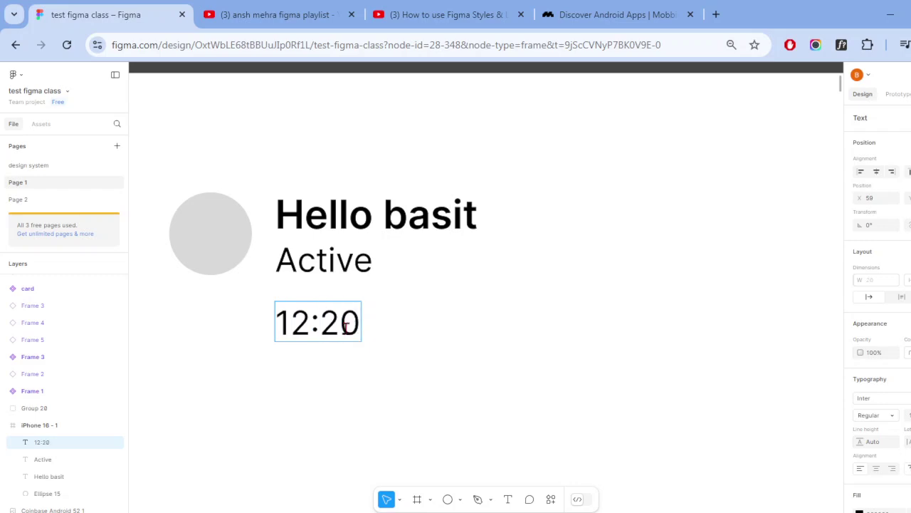
text(a)
key(BackSpace)
text(AM)
key(Escape)
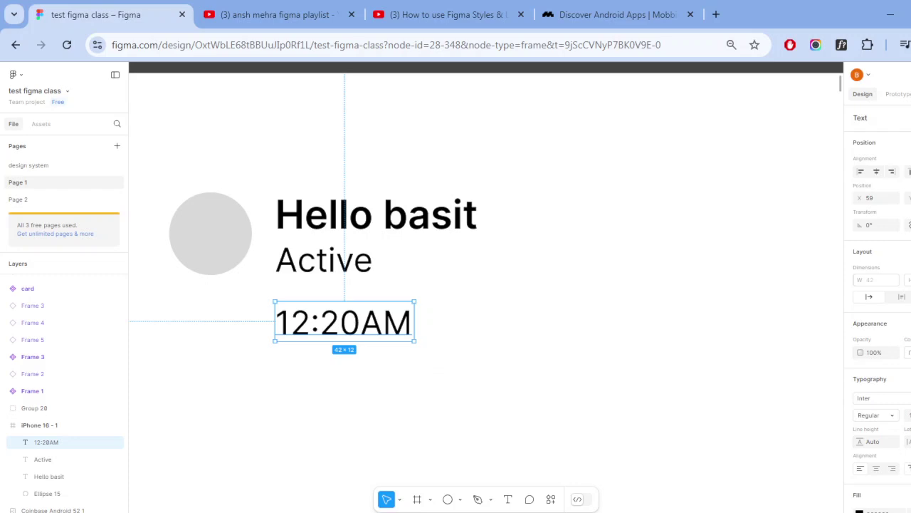
click(907, 415)
text(10)
key(Return)
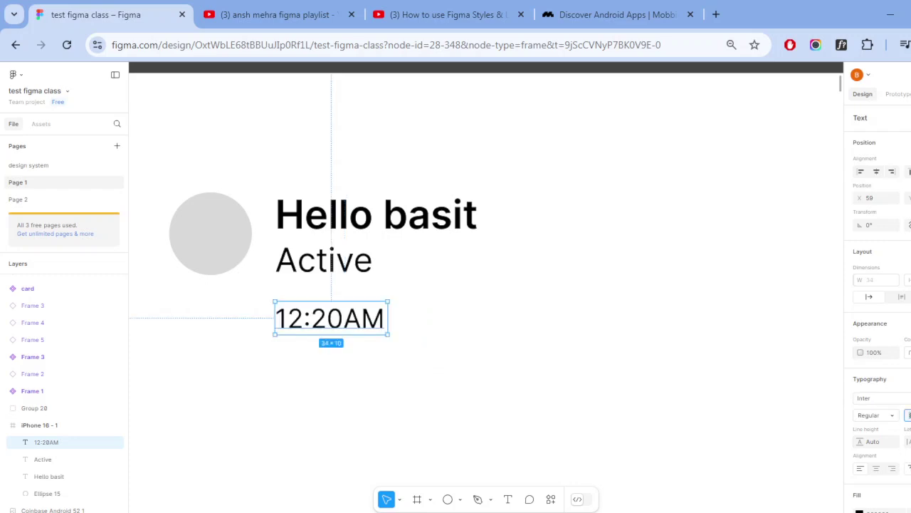
text(7)
key(Return)
key(f)
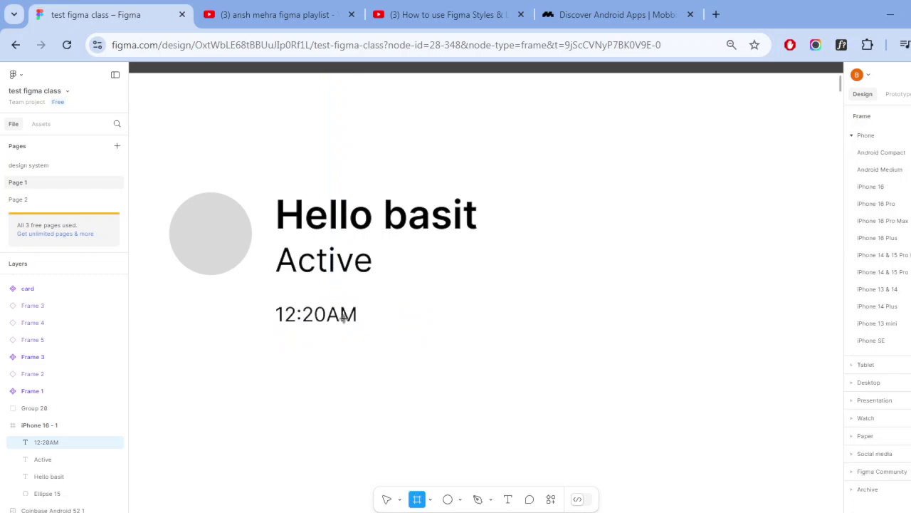
key(Escape)
drag(342, 322, 339, 302)
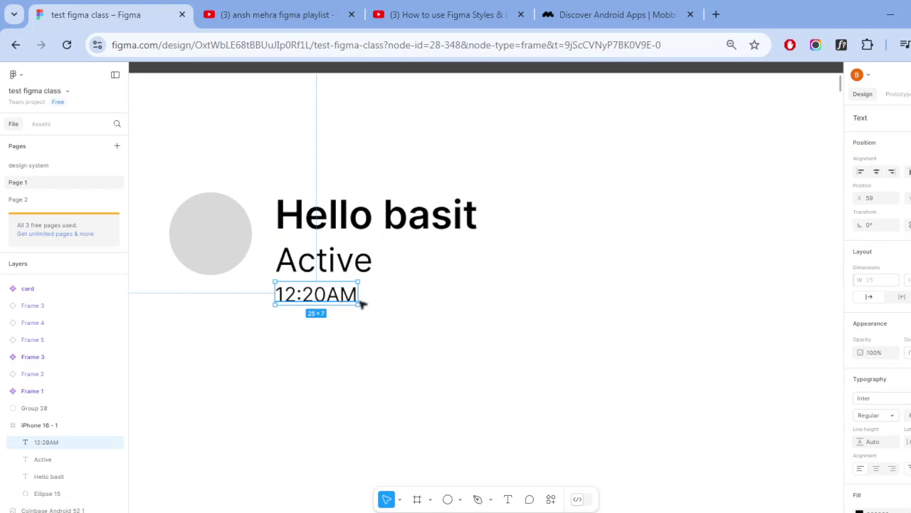
click(428, 227)
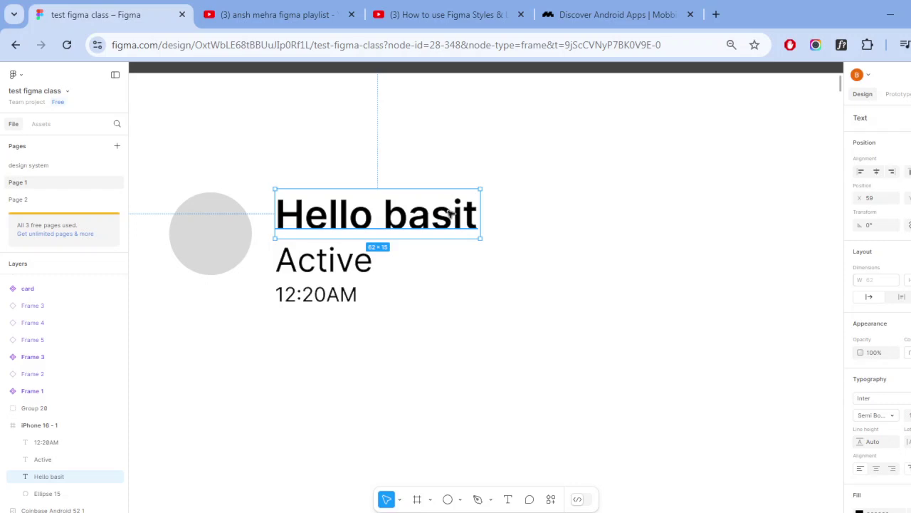
- Give the Active label the grey/contrast4 library colour style
click(335, 269)
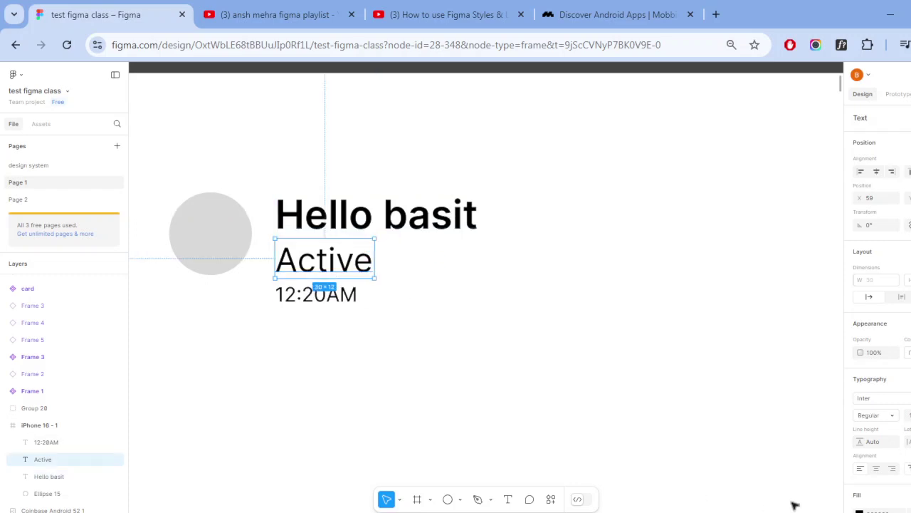
scroll(879, 478, down, 2)
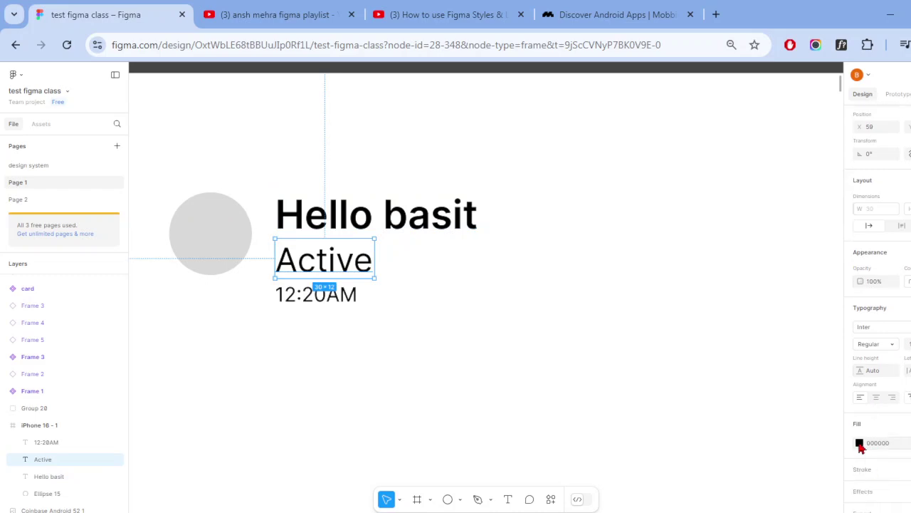
click(860, 443)
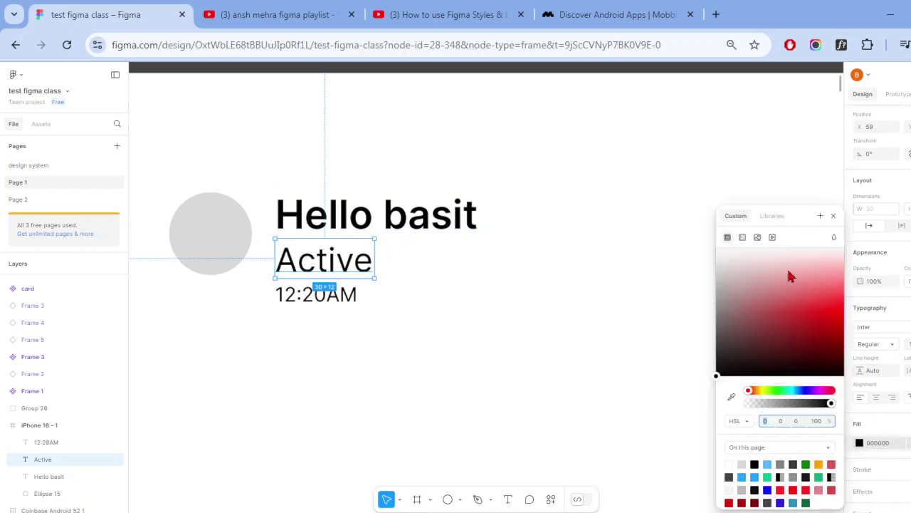
click(780, 222)
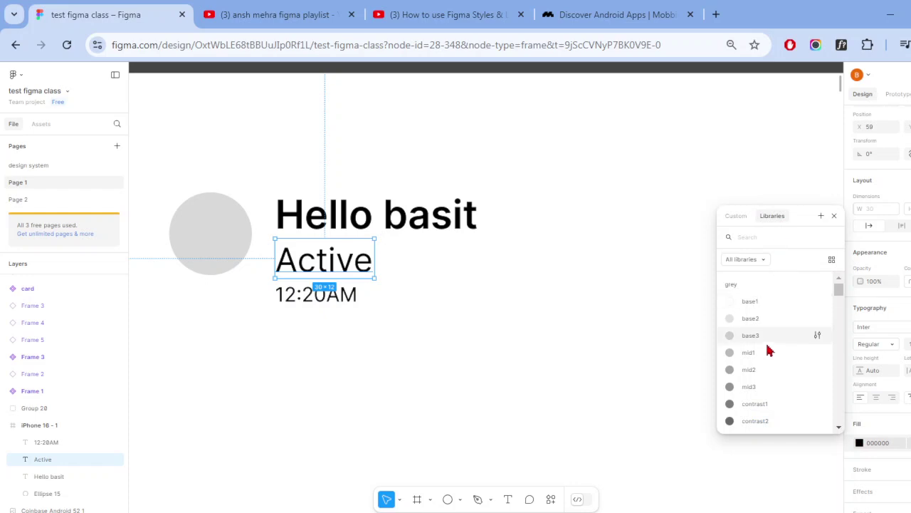
scroll(768, 352, down, 2)
click(755, 367)
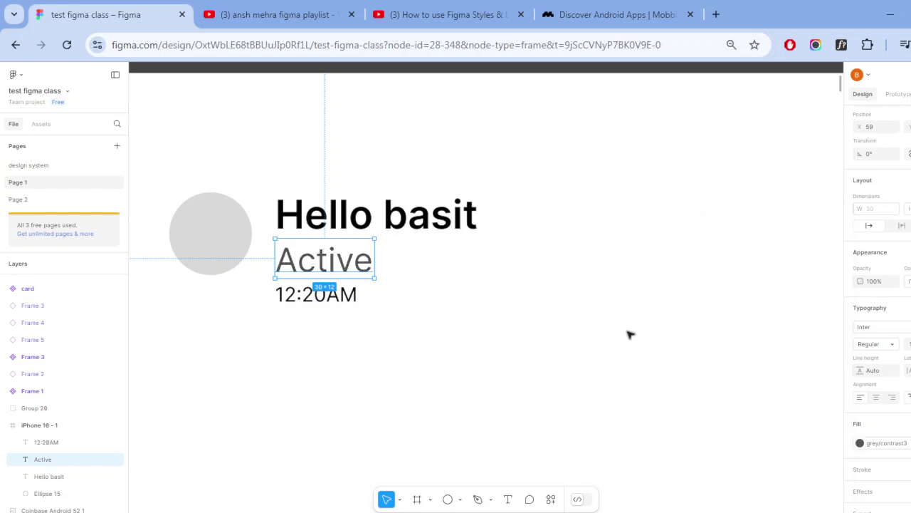
click(874, 444)
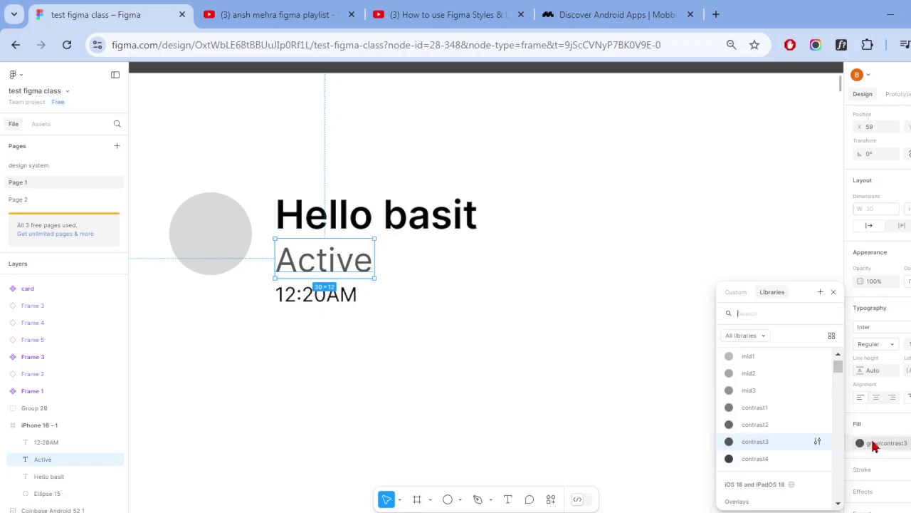
click(769, 461)
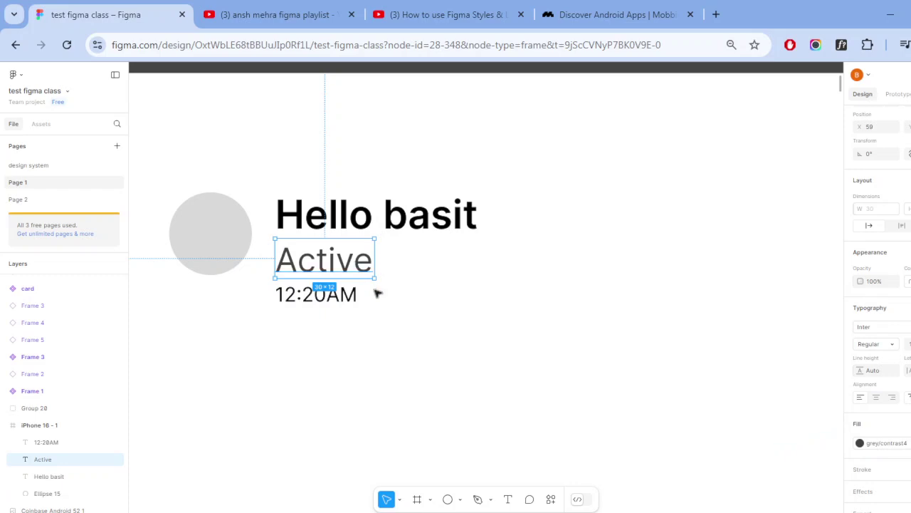
- Give the 12:20AM timestamp the grey/contrast1 library colour style
click(348, 299)
click(860, 443)
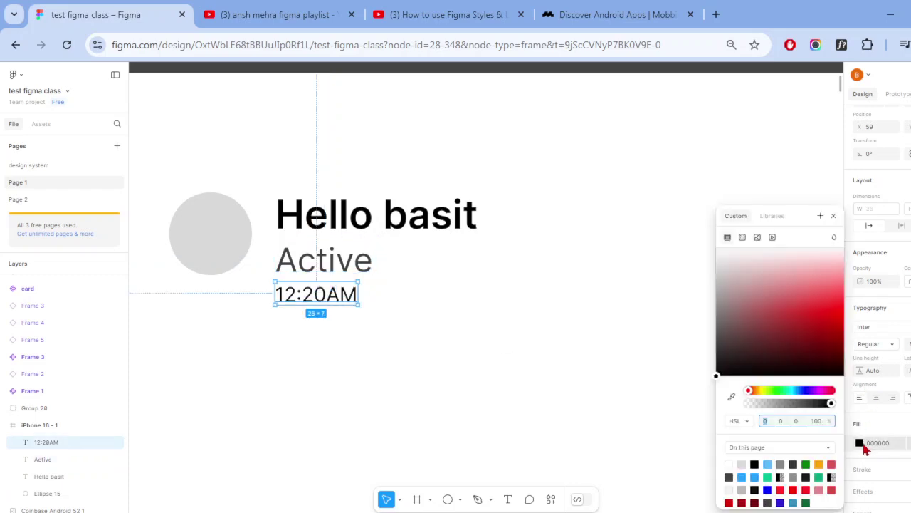
click(774, 217)
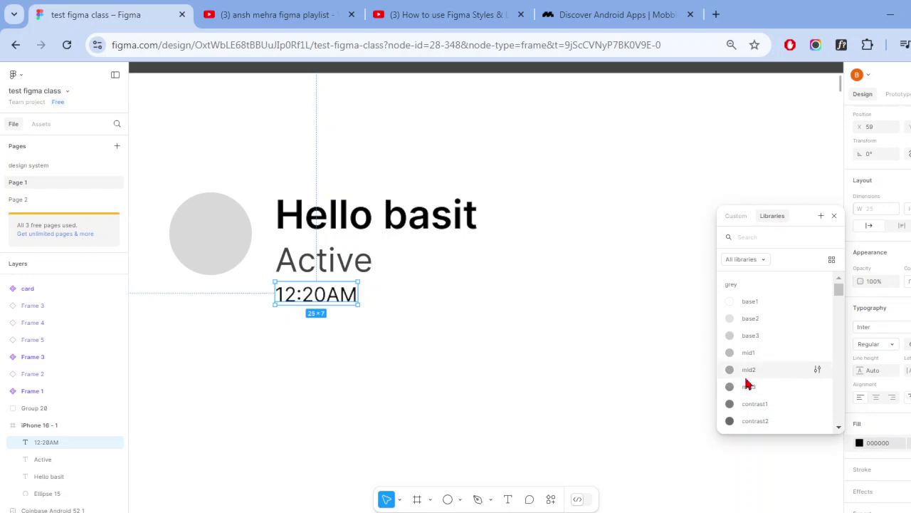
scroll(746, 381, down, 1)
scroll(753, 386, down, 3)
scroll(763, 350, up, 2)
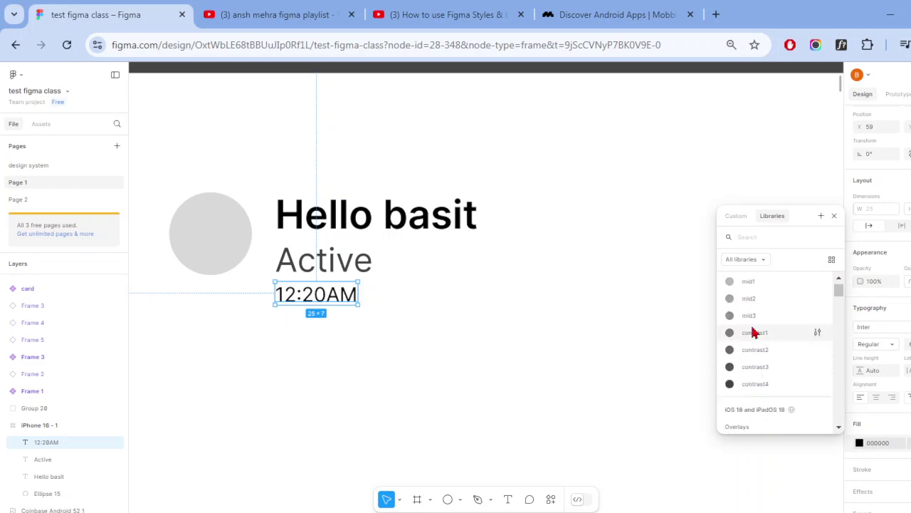
click(751, 316)
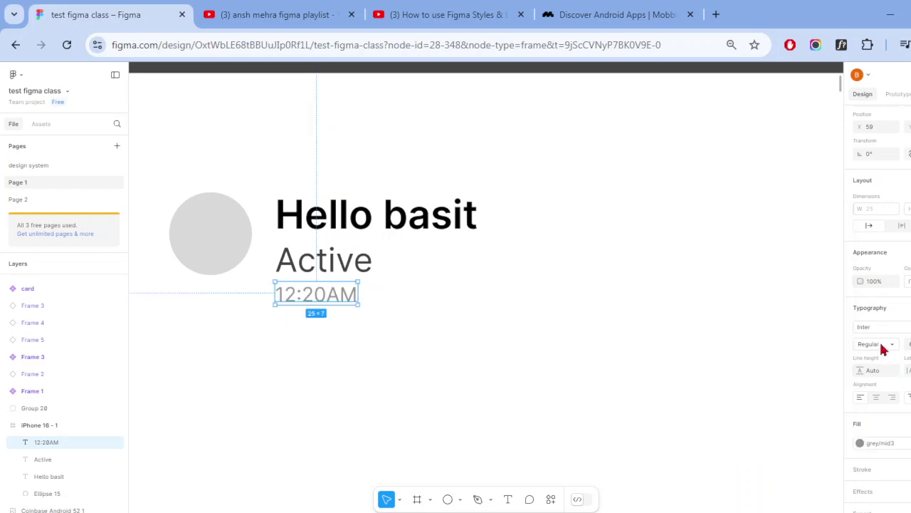
click(861, 443)
mouse_move(755, 459)
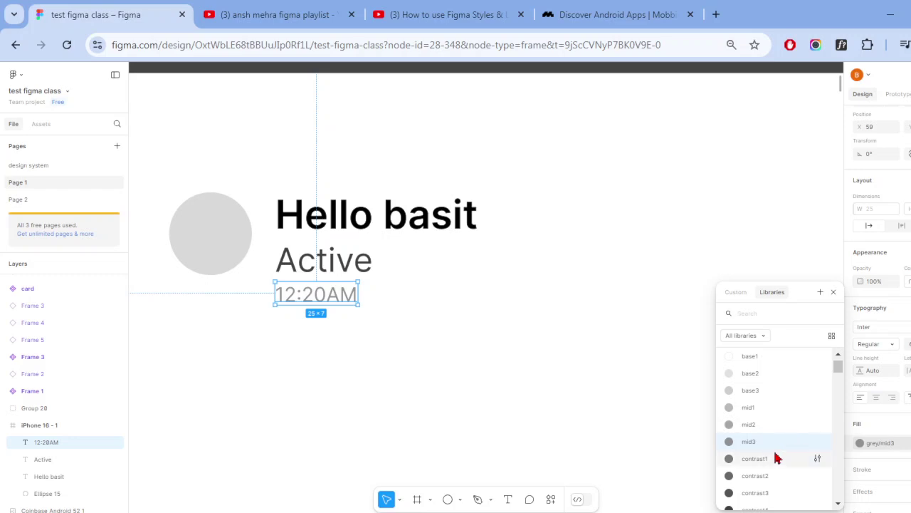
key(Escape)
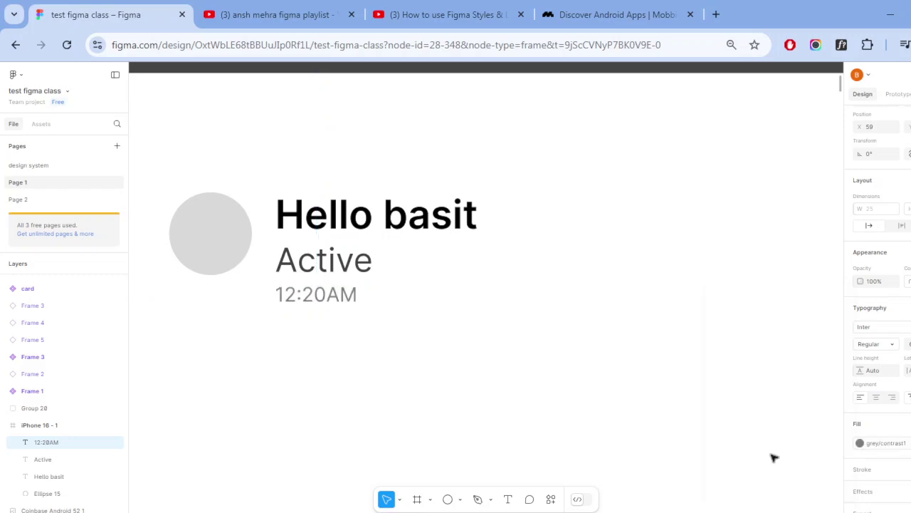
- Draw a wide 337×112 rectangle below the header and give it rounded corners
click(503, 400)
scroll(503, 401, down, 5)
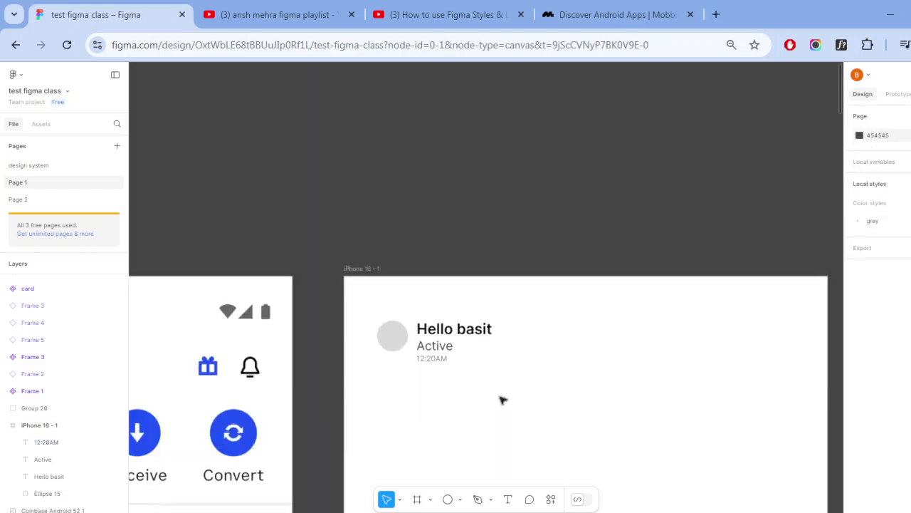
drag(547, 421, 478, 350)
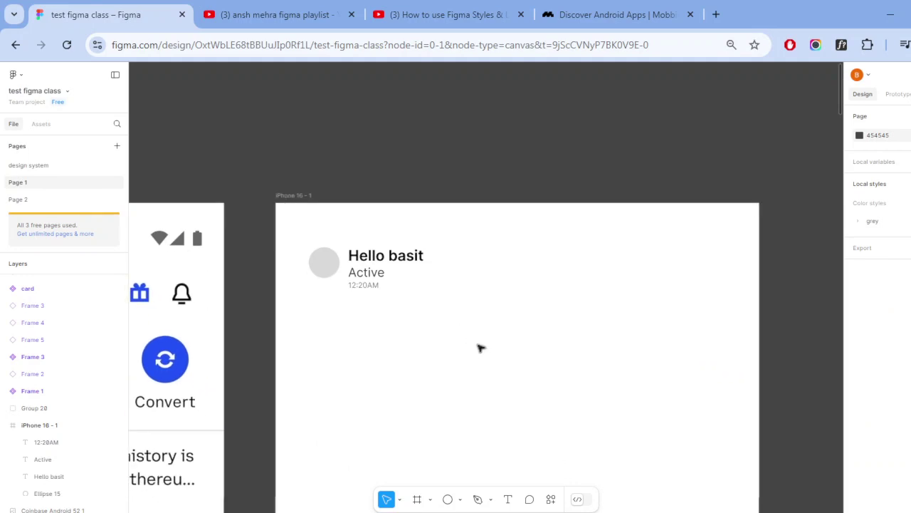
scroll(480, 347, down, 2)
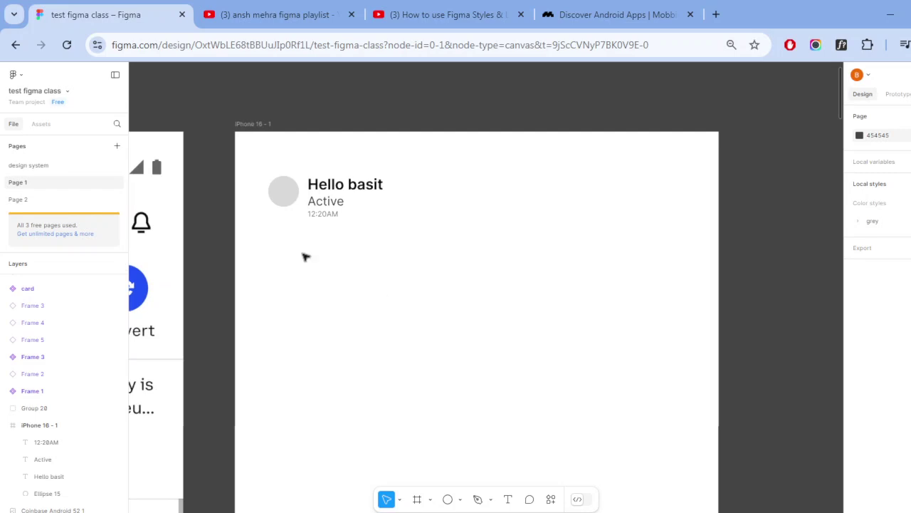
click(460, 499)
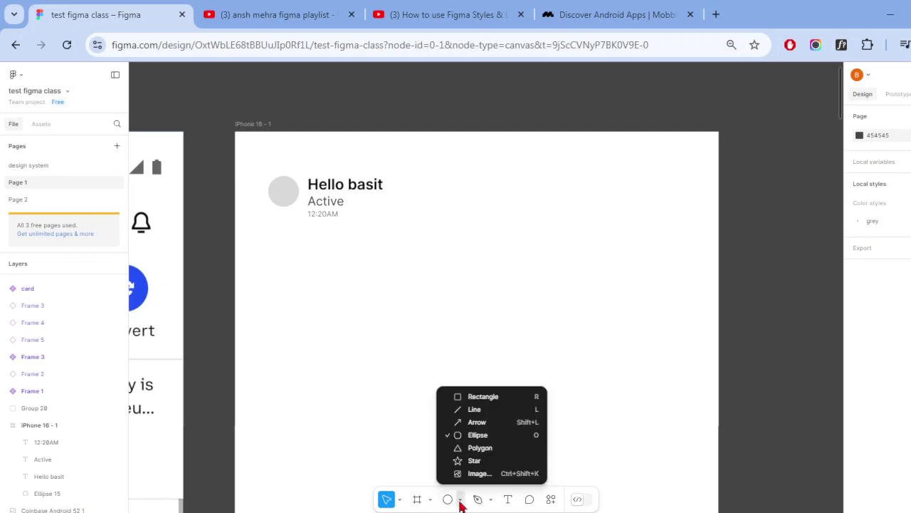
click(484, 396)
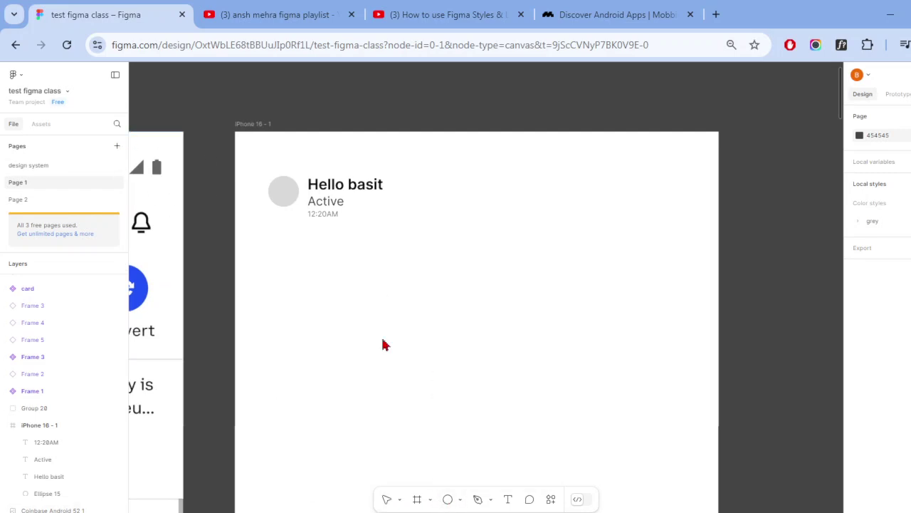
mouse_move(271, 248)
mouse_down()
mouse_move(693, 383)
mouse_move(685, 385)
mouse_up()
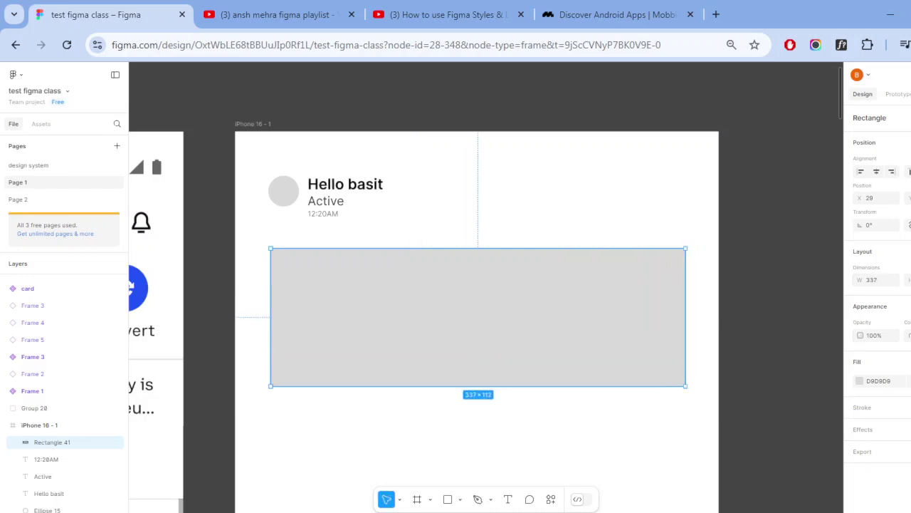
click(908, 335)
key(Return)
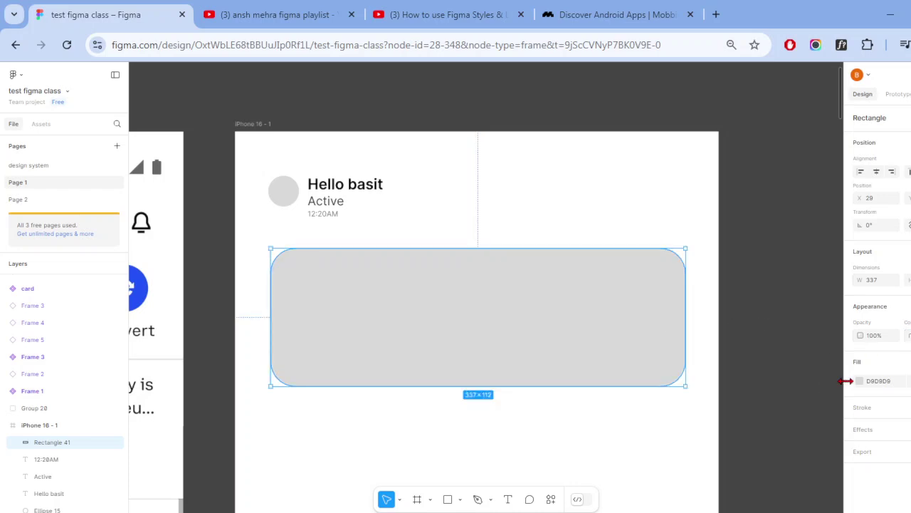
- Fill the wide card with the grey/base2 library colour style
click(861, 382)
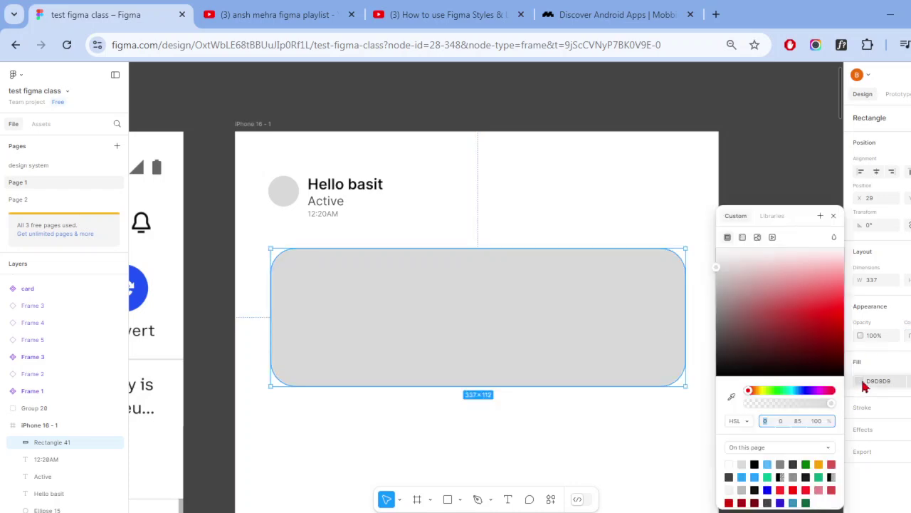
click(772, 216)
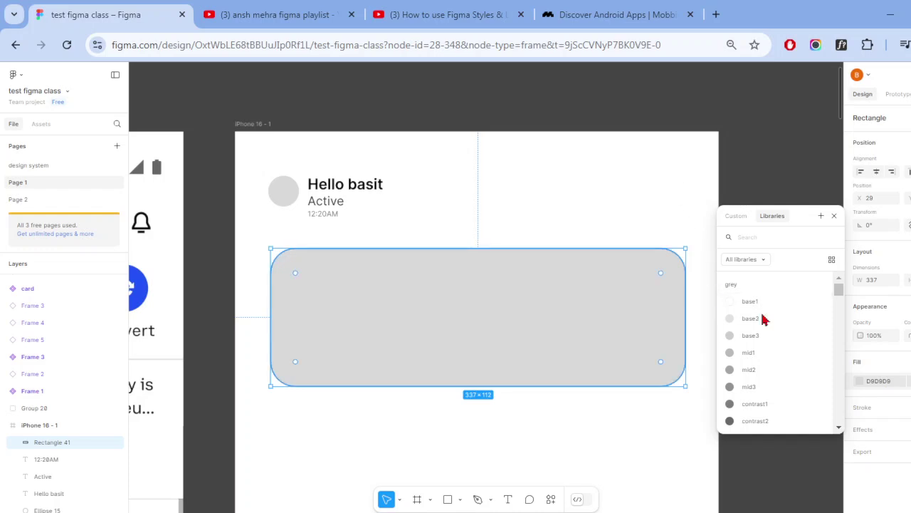
click(761, 302)
click(694, 208)
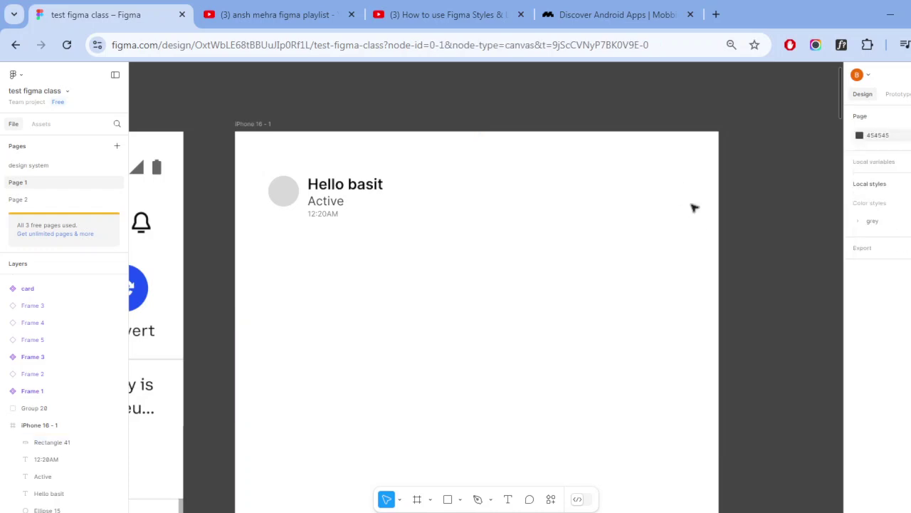
click(622, 312)
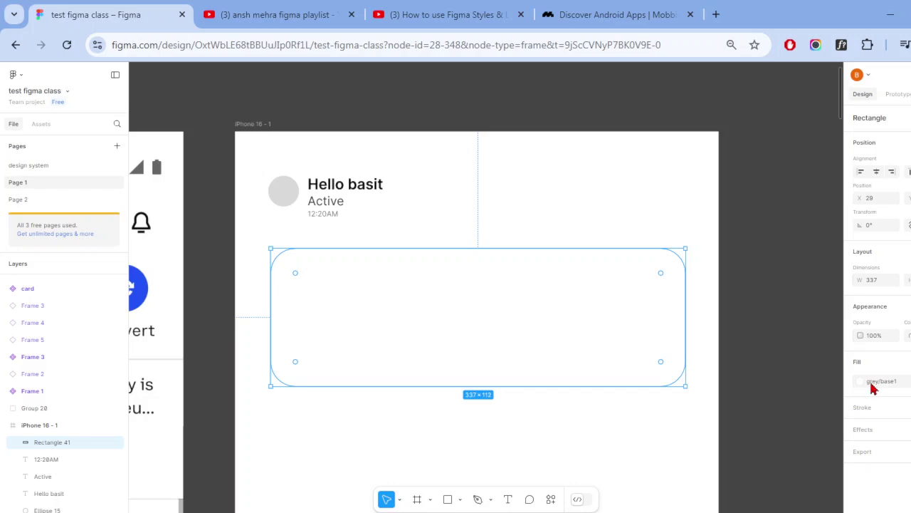
click(862, 384)
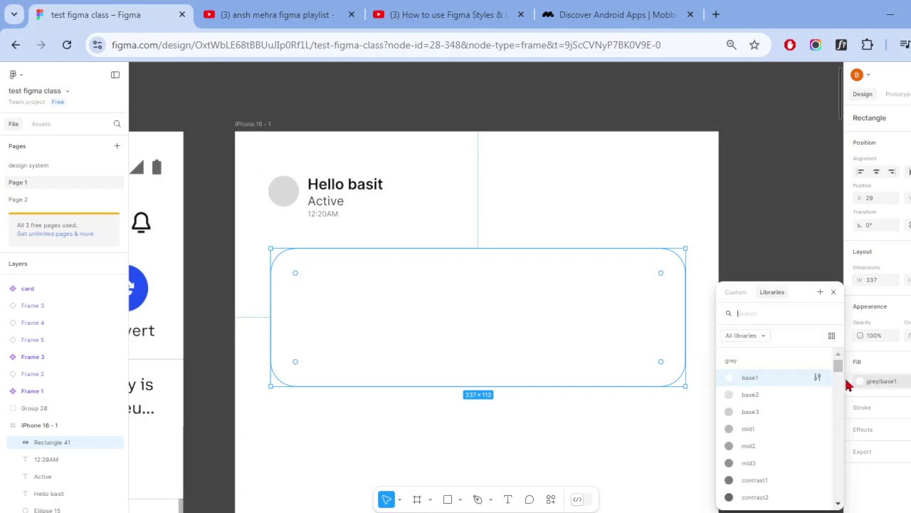
click(767, 399)
click(776, 366)
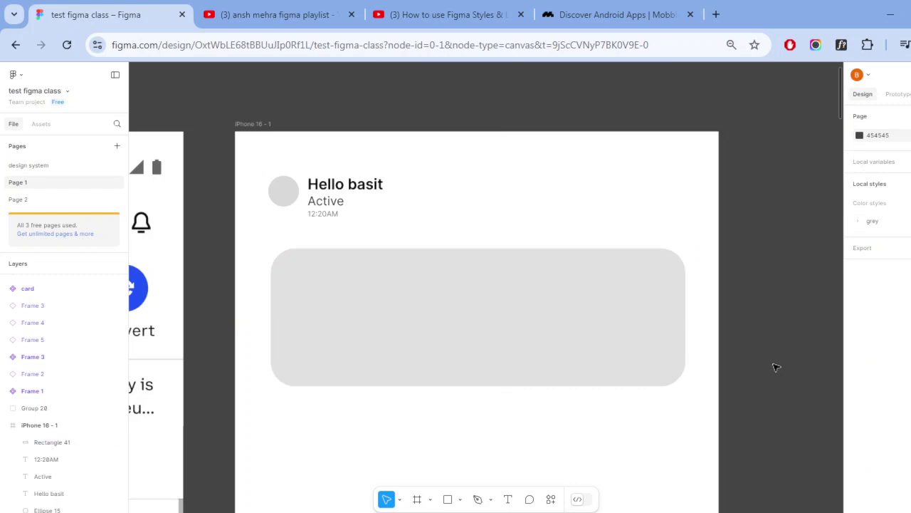
- Try a darker grey style on the card, then undo back to grey/base2
click(651, 345)
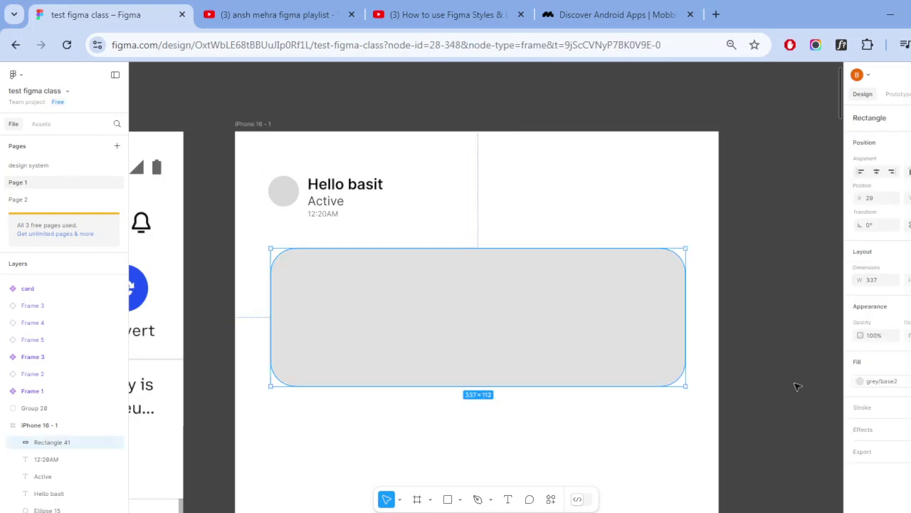
click(863, 384)
click(775, 419)
click(766, 440)
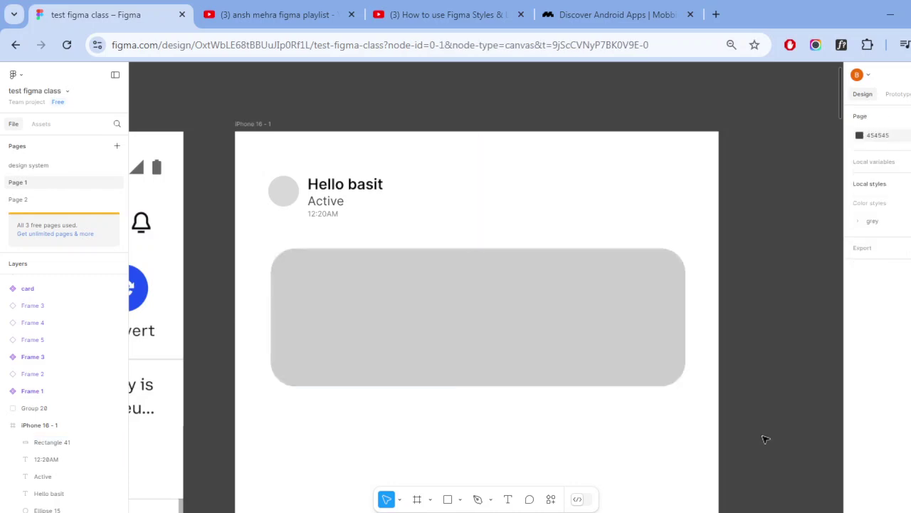
key(ctrl+z)
key(ctrl+z)
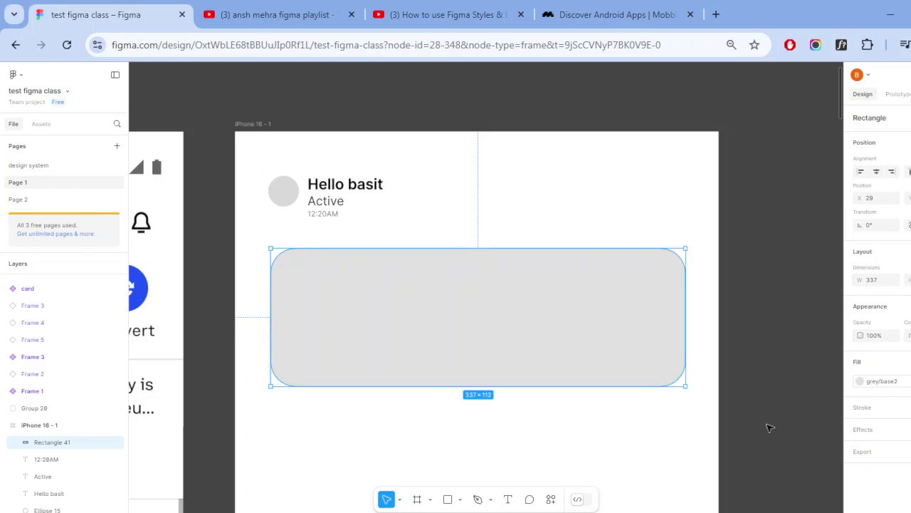
- Add an outline stroke to the wide card using the grey/mid1 colour style
click(859, 420)
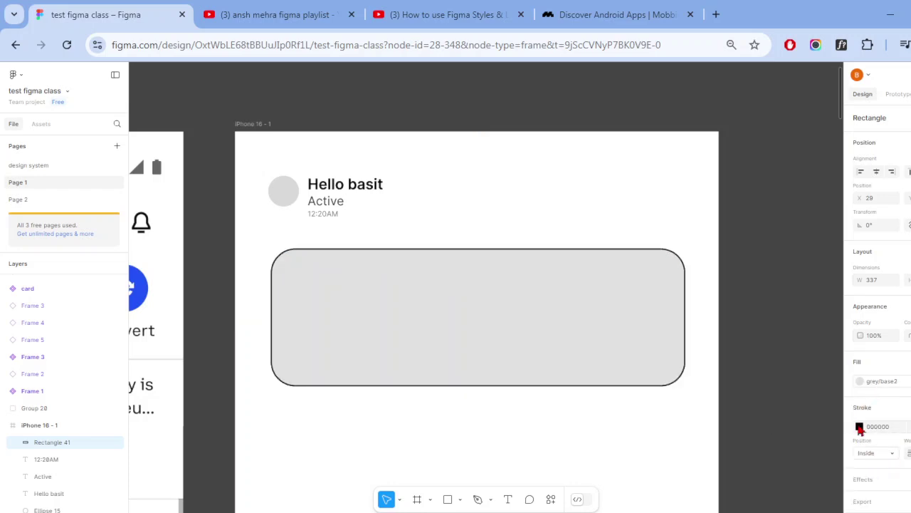
click(860, 425)
click(773, 216)
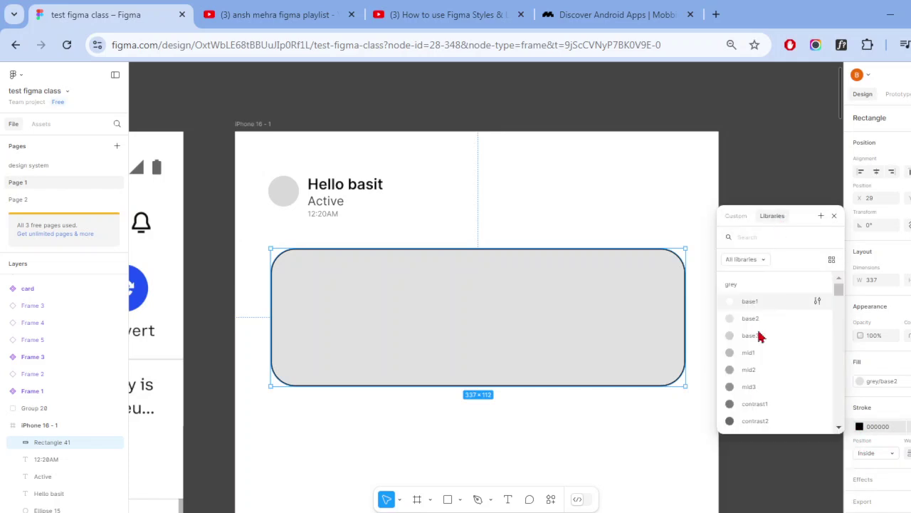
click(764, 336)
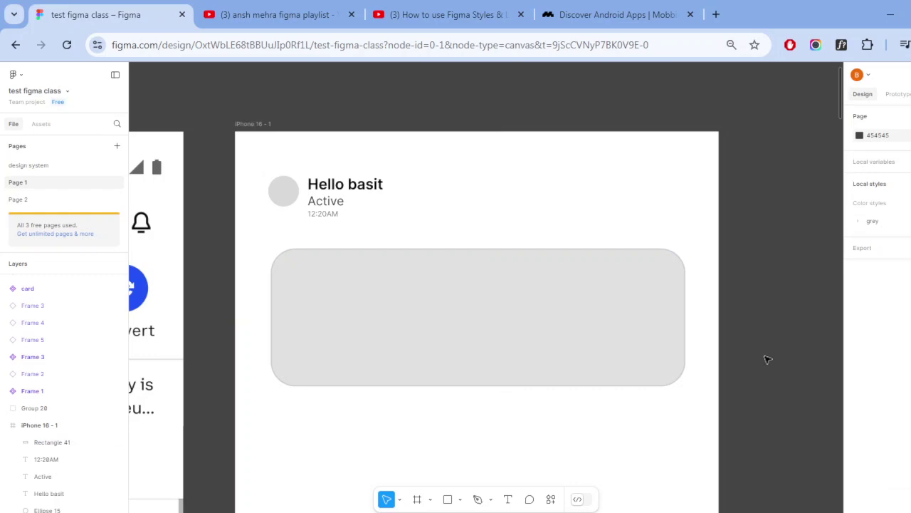
click(620, 342)
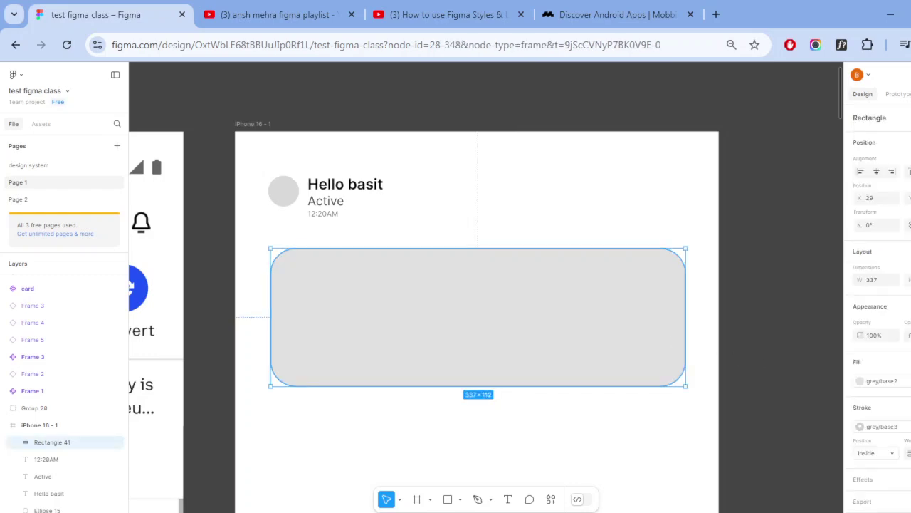
click(860, 426)
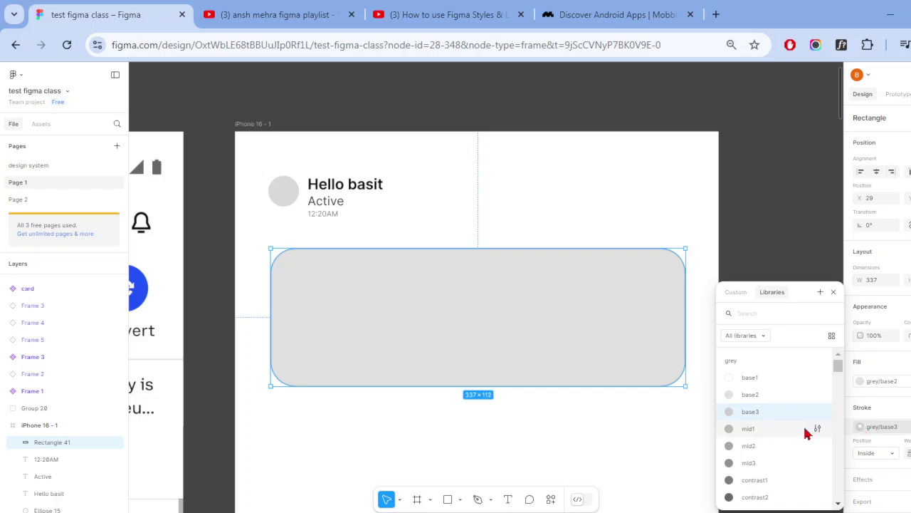
click(771, 430)
click(784, 273)
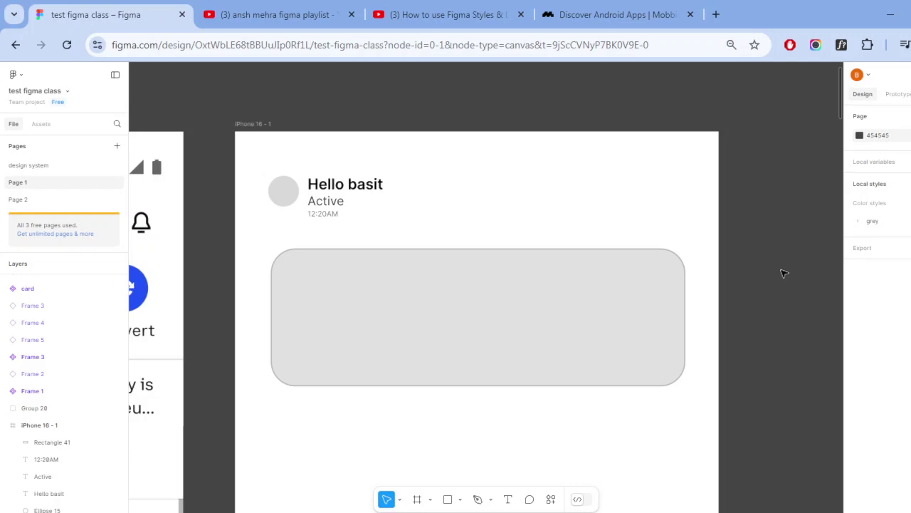
- Alt-drag the wide grey card downward to place a duplicate below it
click(605, 349)
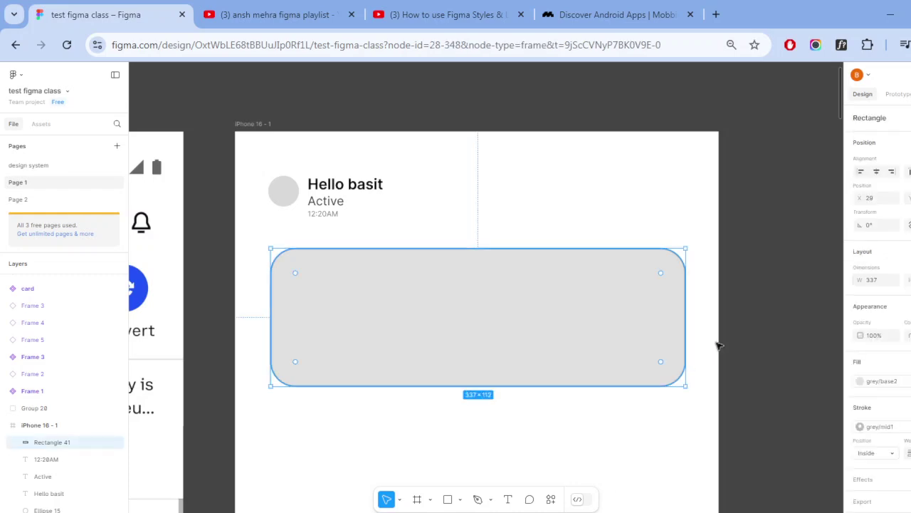
click(791, 321)
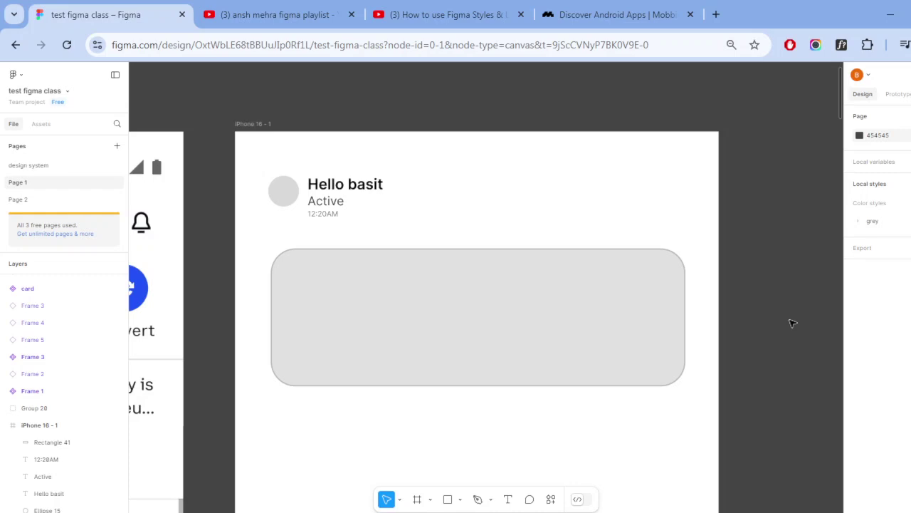
ctrl+scroll(791, 320, down, 3)
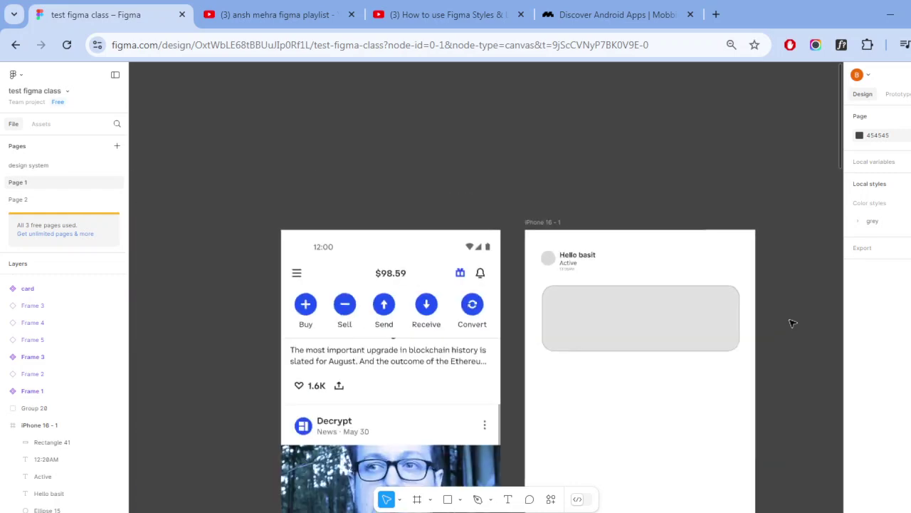
ctrl+scroll(777, 352, down, 2)
scroll(777, 352, right, 2)
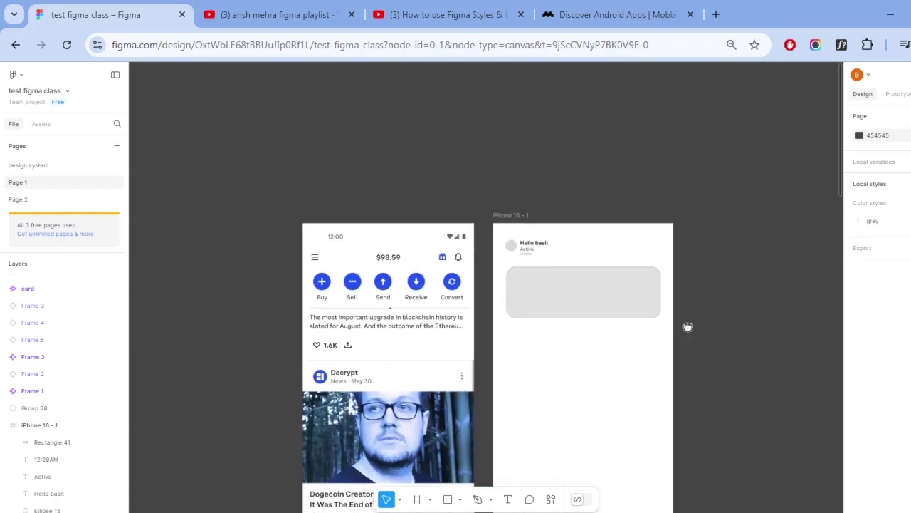
ctrl+scroll(600, 311, up, 3)
click(600, 311)
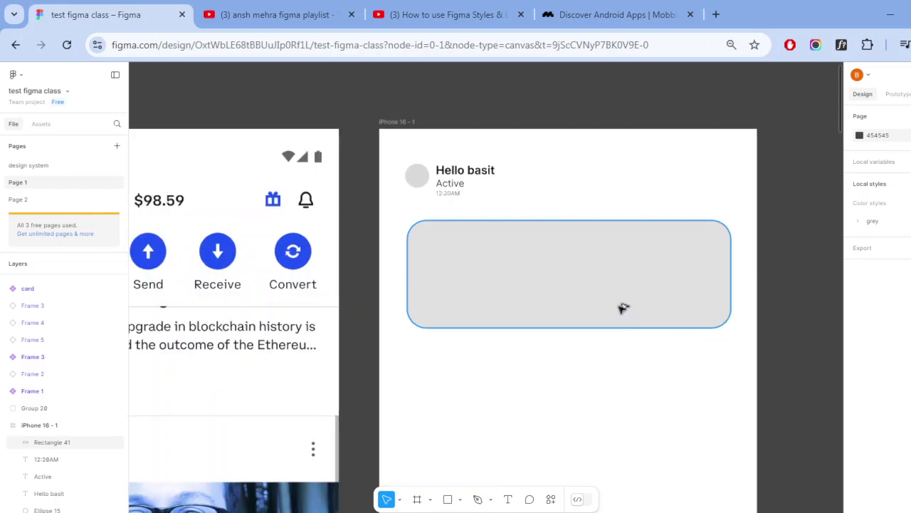
mouse_move(619, 309)
alt+mouse_down()
mouse_move(613, 458)
mouse_move(626, 456)
alt+mouse_up()
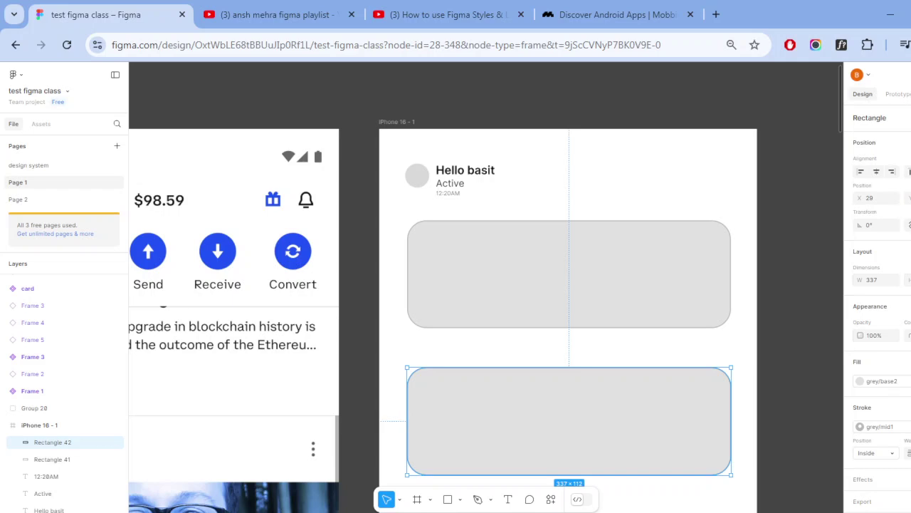
- Halve the copied card's width to 168.5 and remove an extra duplicate
click(880, 283)
text(/2)
key(Return)
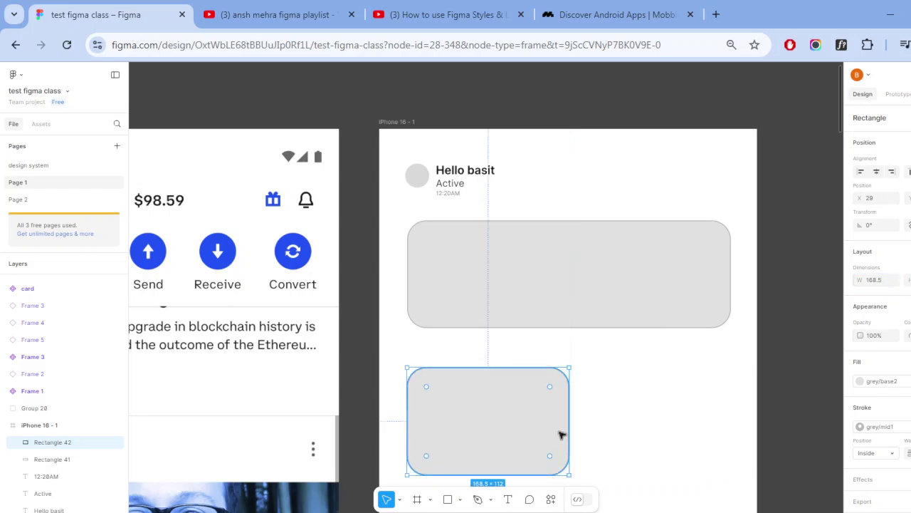
drag(535, 426, 699, 430)
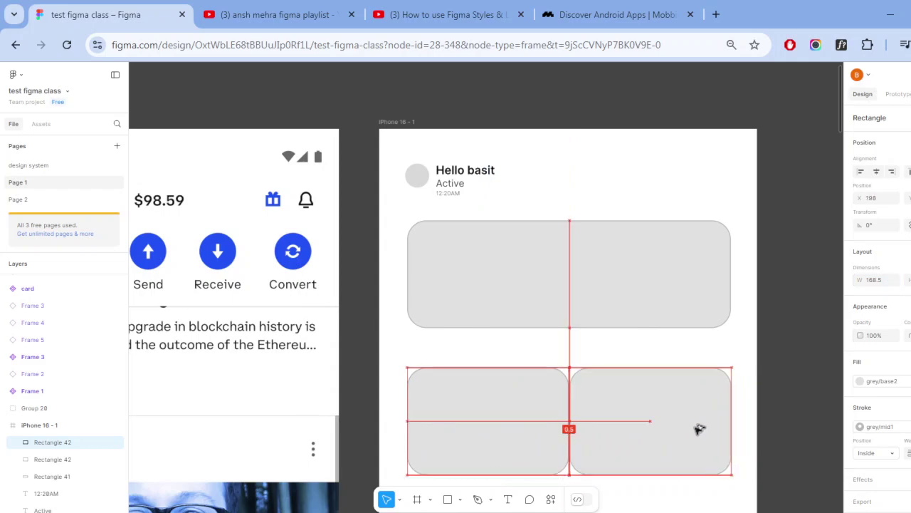
click(563, 425)
drag(567, 425, 564, 419)
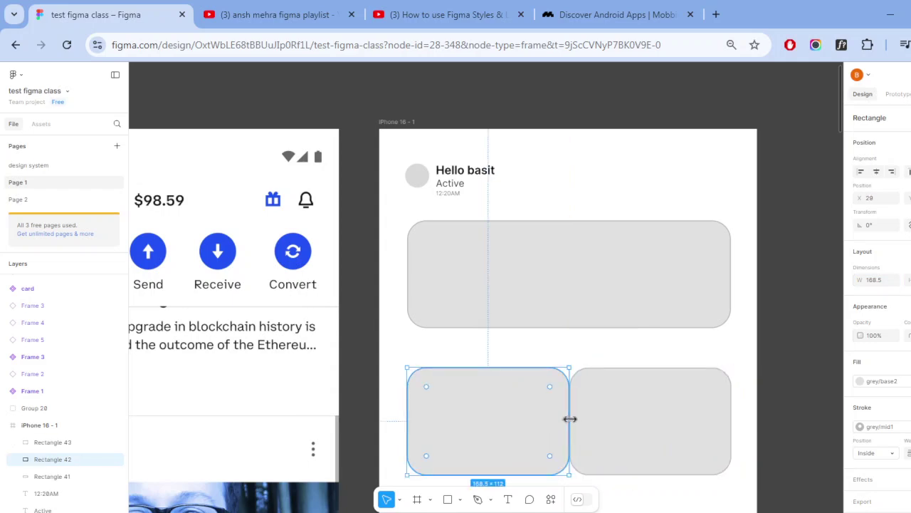
click(613, 423)
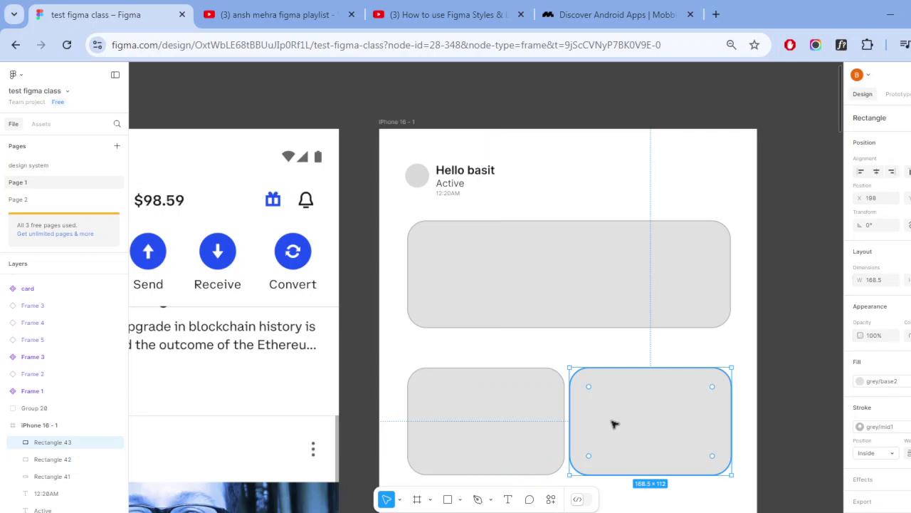
key(Delete)
- Place a second half card beside it and nudge both up under the wide card
alt+drag(546, 411, 712, 413)
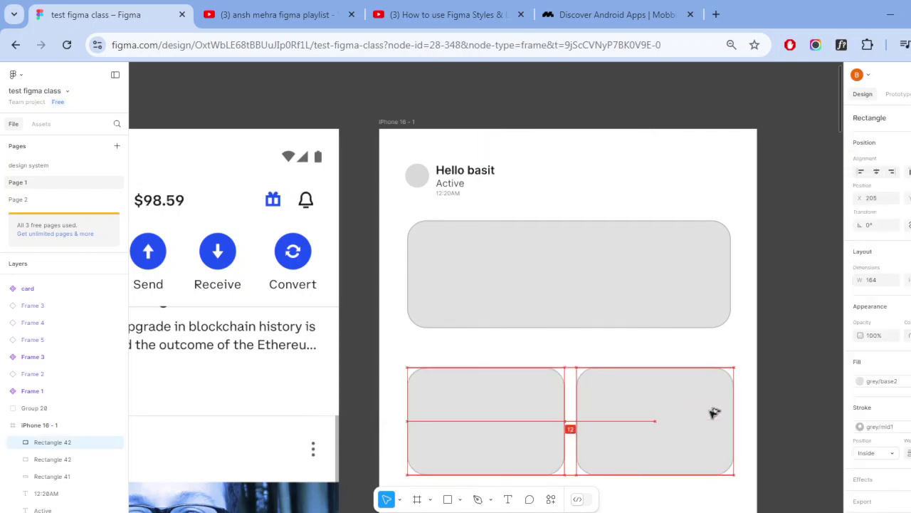
click(570, 361)
drag(505, 356, 636, 443)
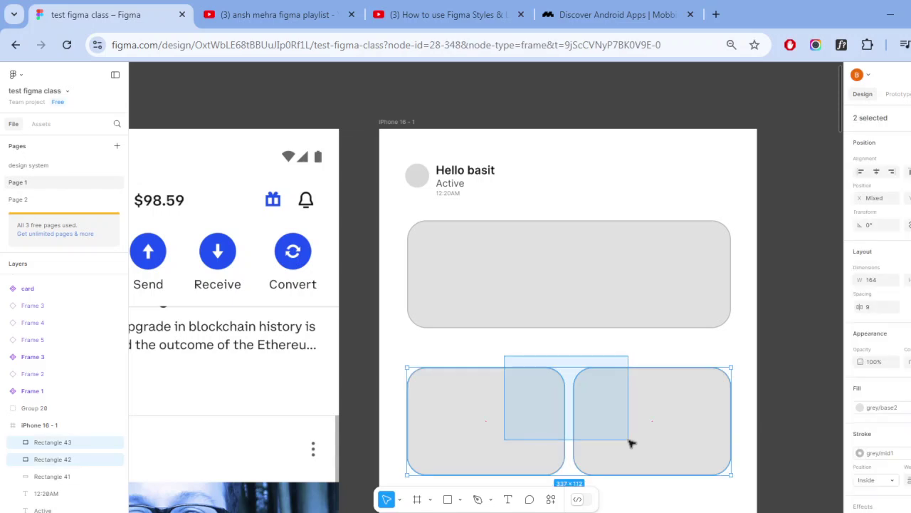
key(shift+Up)
key(shift+Up)
key(shift+Up)
key(shift+Up)
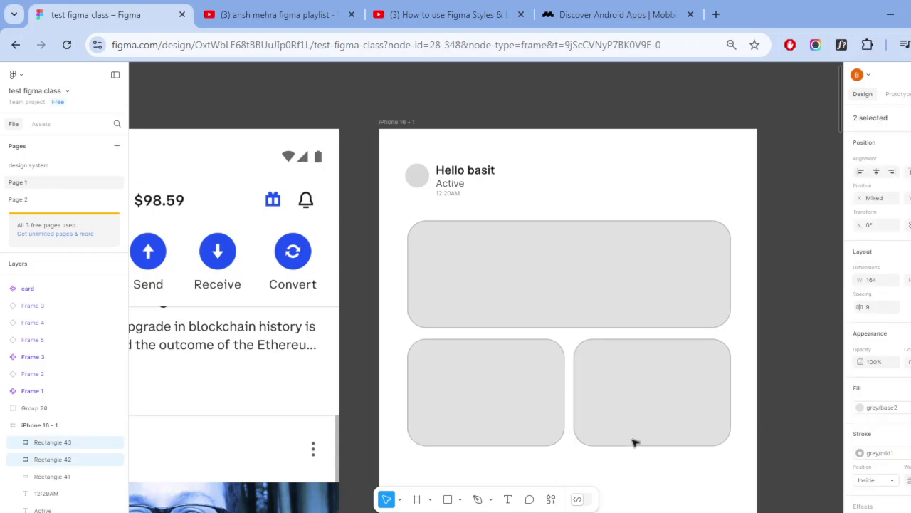
click(604, 490)
scroll(604, 490, down, 3)
scroll(627, 399, down, 3)
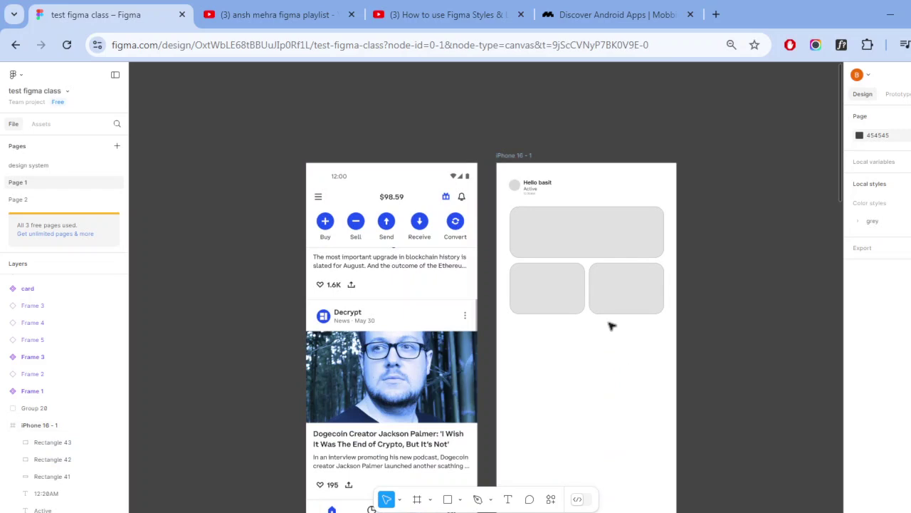
- Duplicate the wide card below the half cards and stand a 90°-rotated copy at X 33
drag(606, 238, 612, 391)
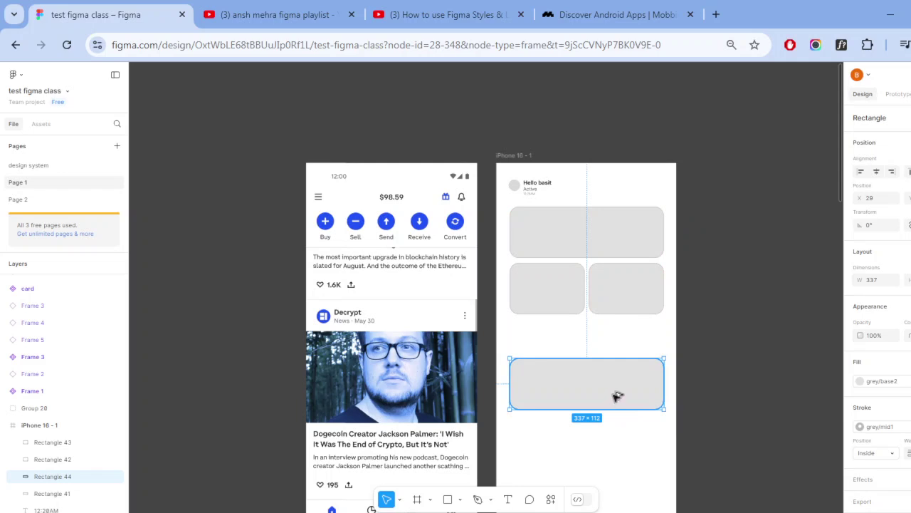
mouse_move(611, 402)
mouse_down()
mouse_move(618, 473)
mouse_move(620, 456)
mouse_up()
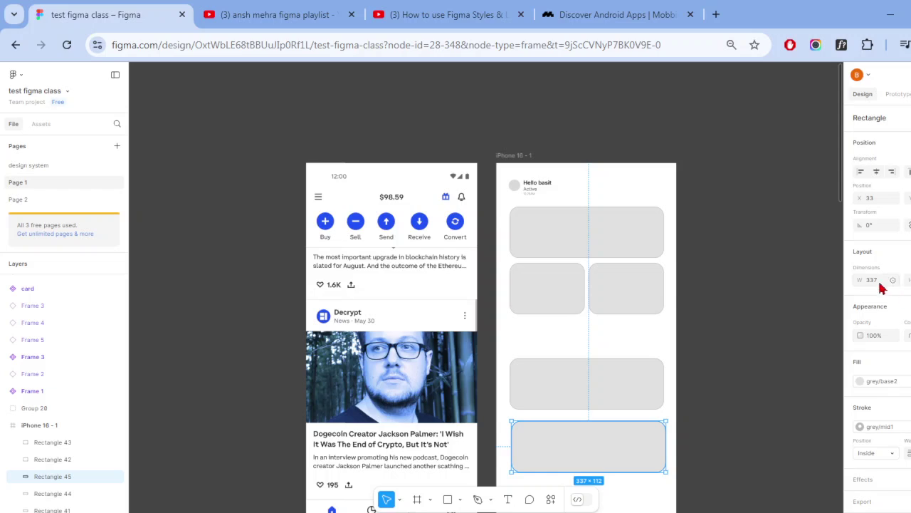
click(875, 225)
click(909, 225)
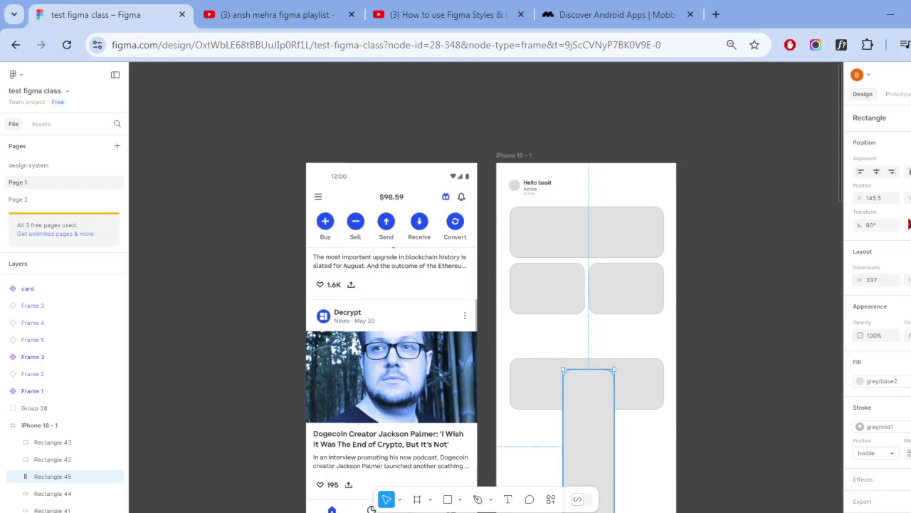
scroll(717, 315, down, 5)
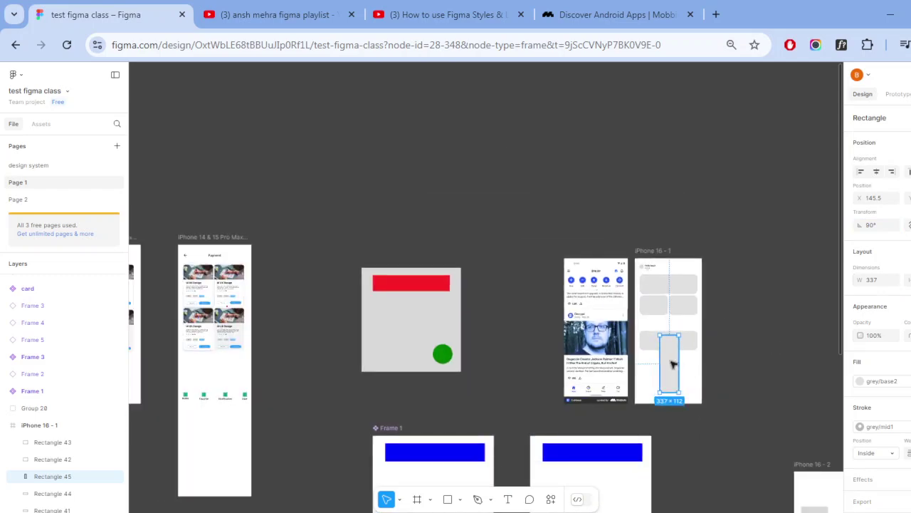
drag(671, 362, 653, 384)
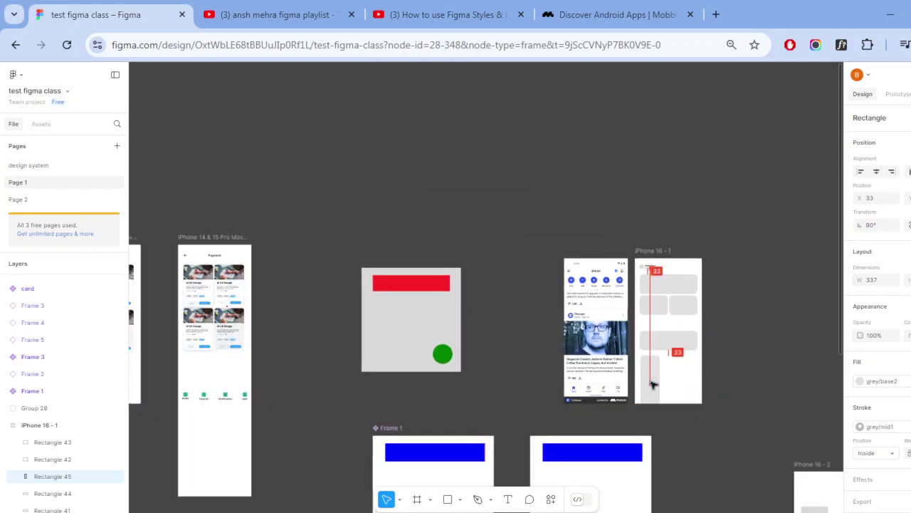
scroll(652, 383, up, 5)
scroll(651, 382, up, 3)
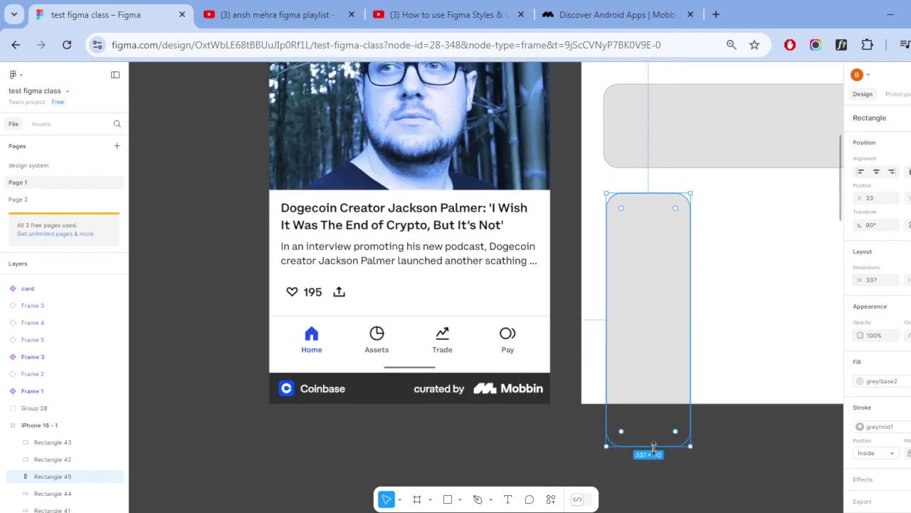
- Shorten the upright card to 196, narrow it, and delete the extra lower cards
mouse_move(650, 447)
mouse_down()
mouse_move(663, 294)
mouse_move(586, 311)
mouse_move(500, 295)
mouse_move(581, 273)
mouse_move(650, 273)
mouse_move(591, 279)
mouse_move(555, 271)
mouse_up()
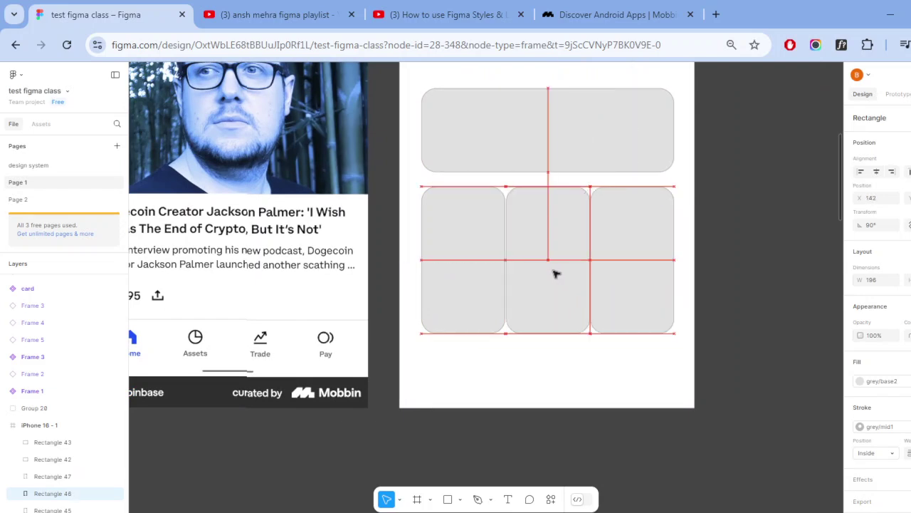
click(497, 270)
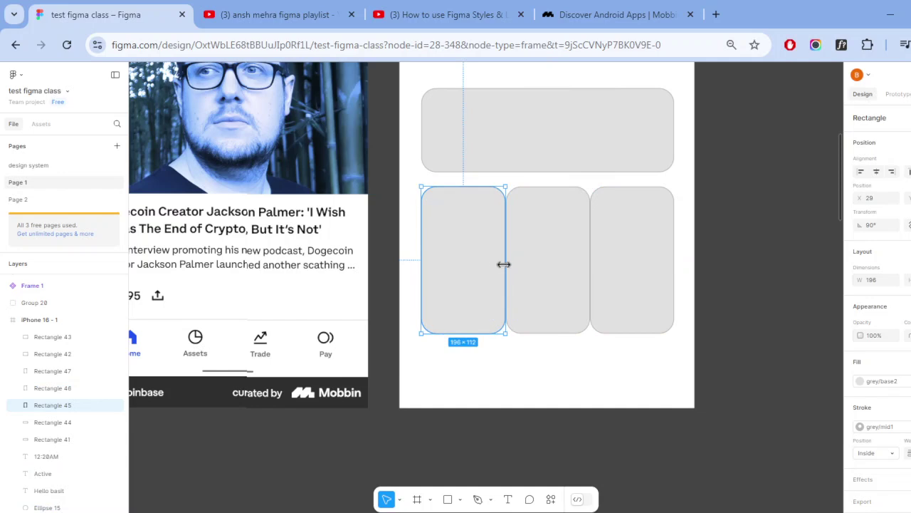
drag(504, 264, 495, 264)
click(545, 263)
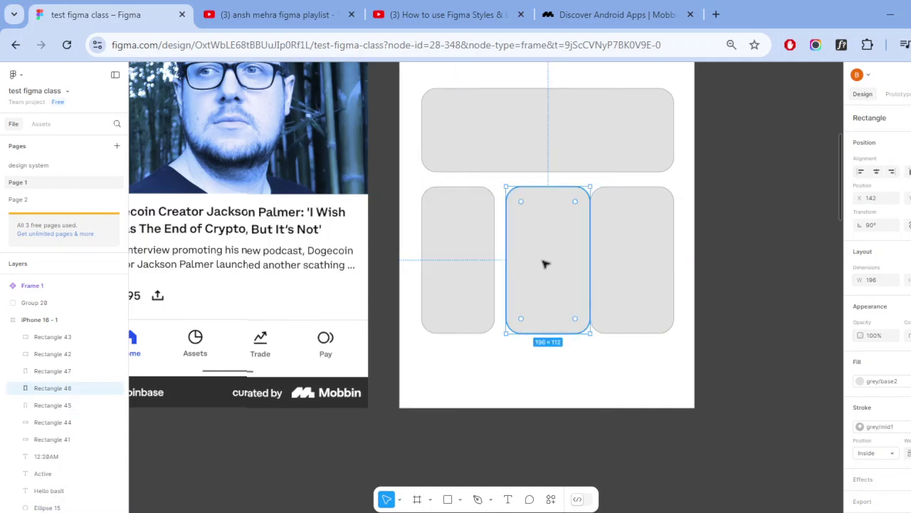
key(Delete)
click(627, 262)
key(Delete)
- Duplicate the narrow card and space the three tall cards 22 apart with Tidy up
click(488, 261)
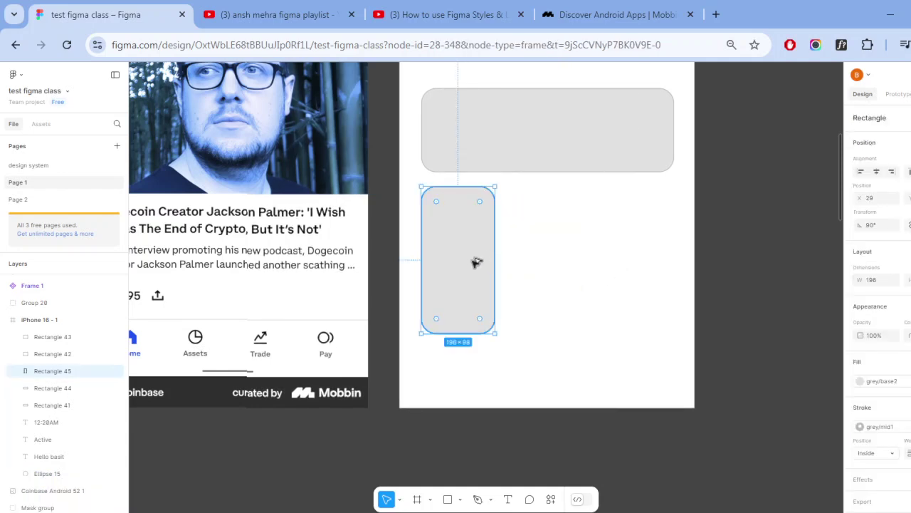
drag(478, 261, 630, 263)
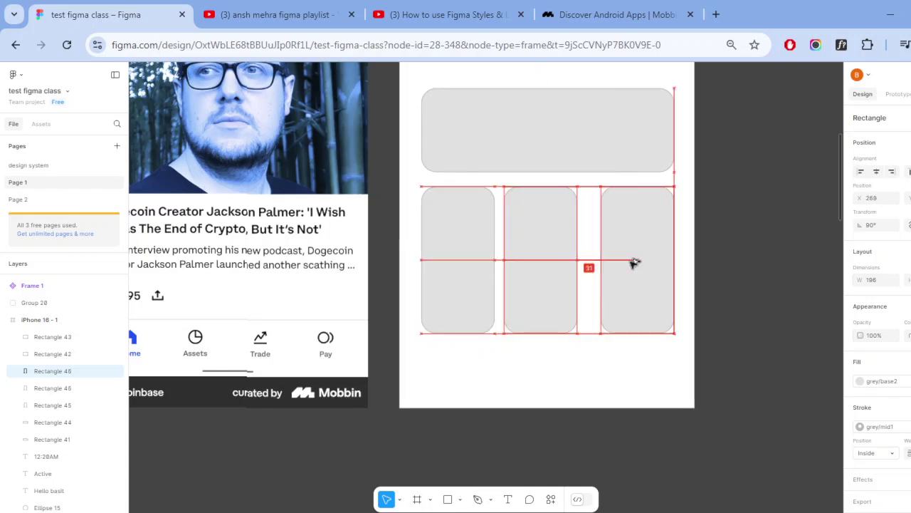
click(562, 398)
drag(408, 276, 681, 302)
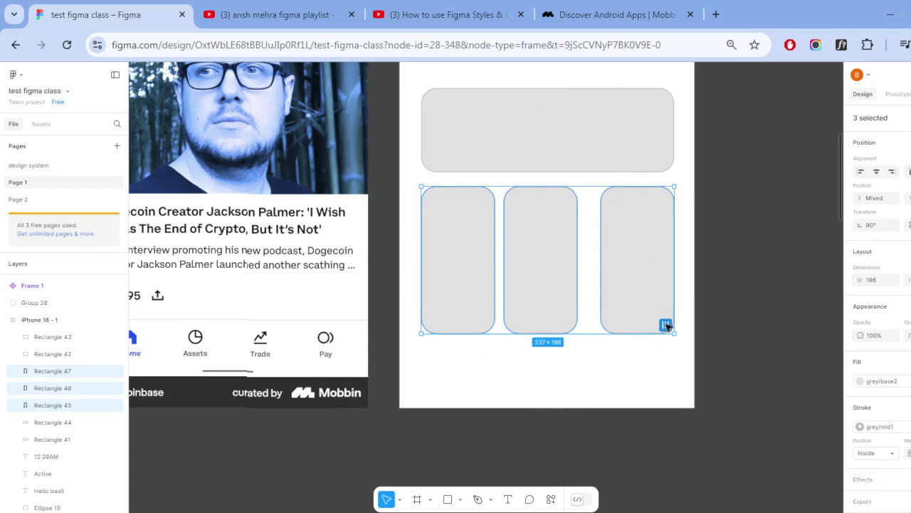
click(670, 328)
click(618, 384)
- Nudge the four lower cards up closer to the cards above
scroll(609, 342, up, 10)
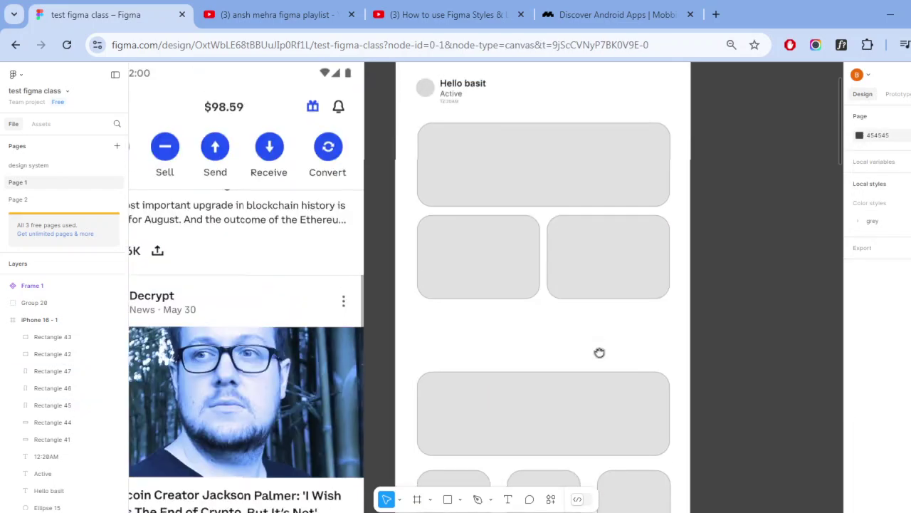
scroll(605, 294, down, 5)
drag(468, 241, 639, 433)
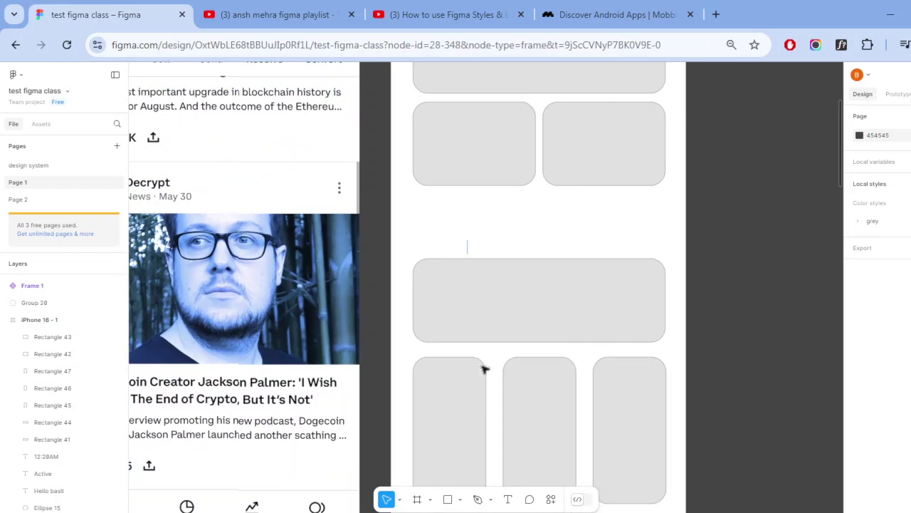
key(shift+Up)
key(shift+Up)
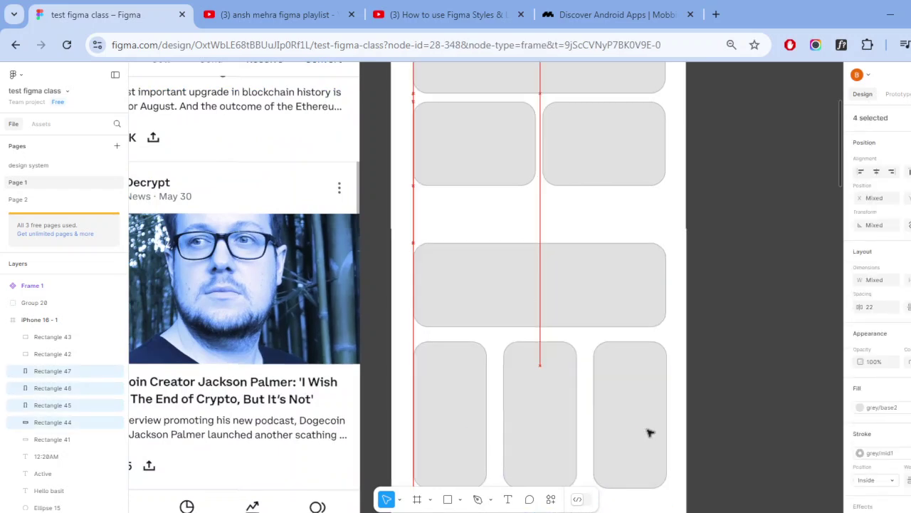
key(shift+Up)
key(shift+Up)
key(shift+Up)
key(shift+Up)
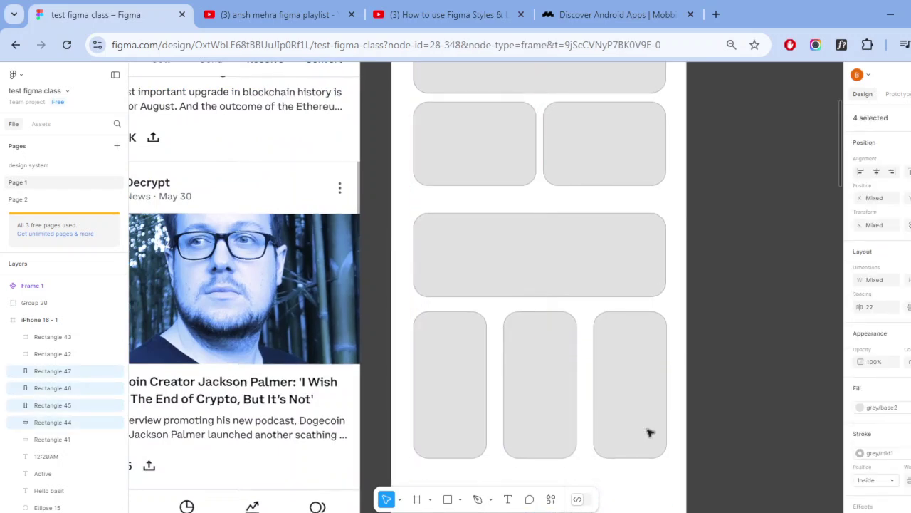
scroll(726, 285, up, 6)
click(435, 162)
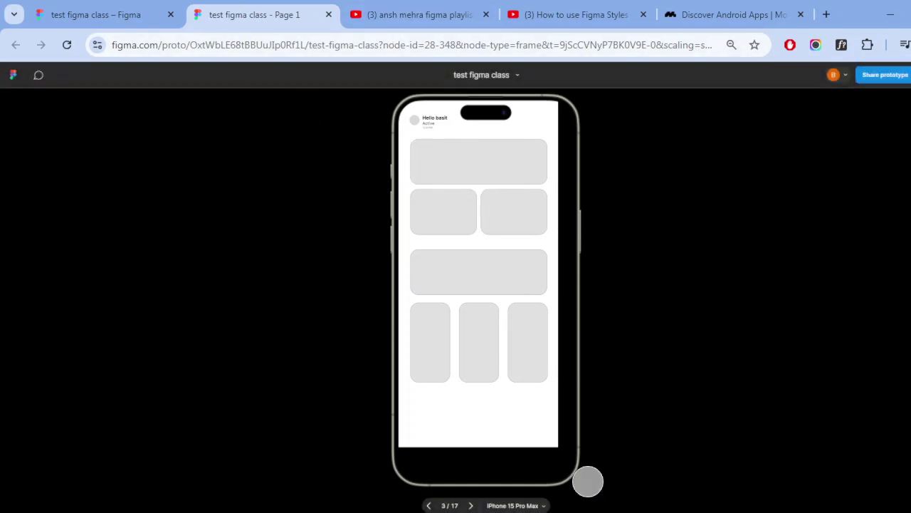
- Switch the prototype preview device from iPhone 15 Pro Max to iPhone 16
click(544, 505)
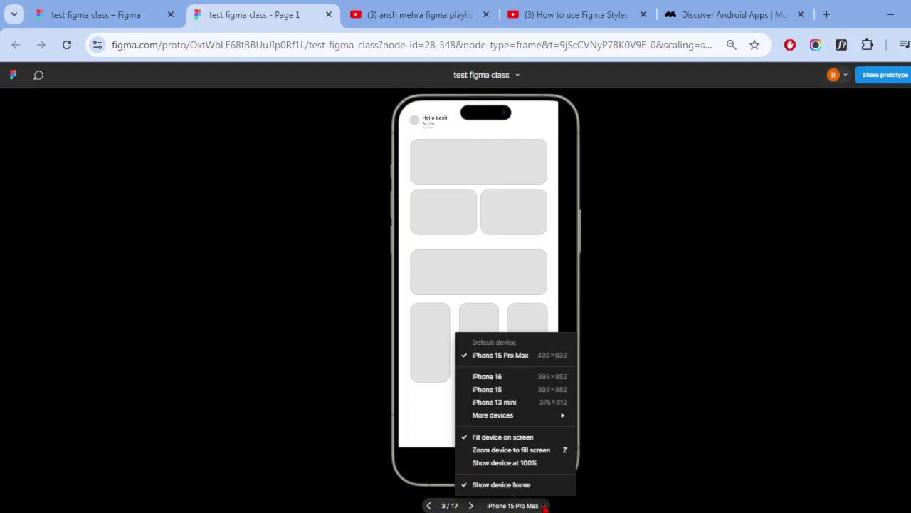
click(548, 354)
click(544, 505)
click(543, 376)
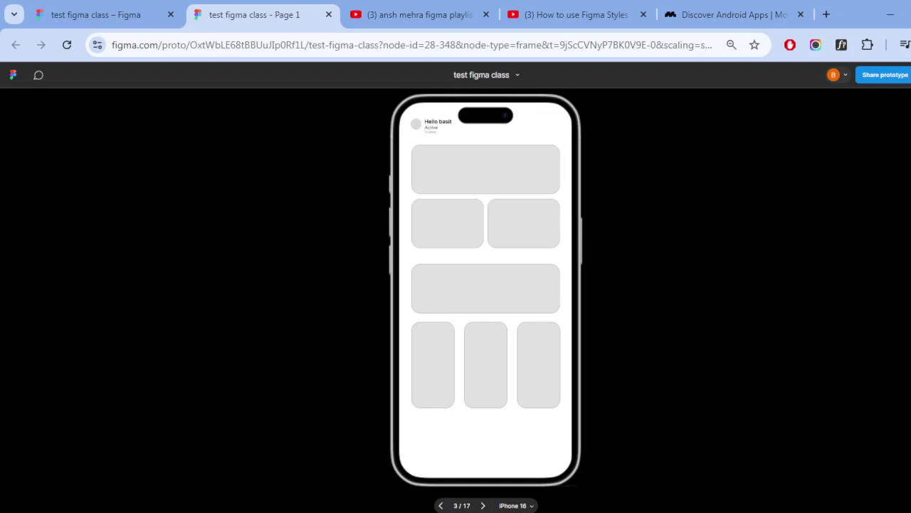
click(96, 14)
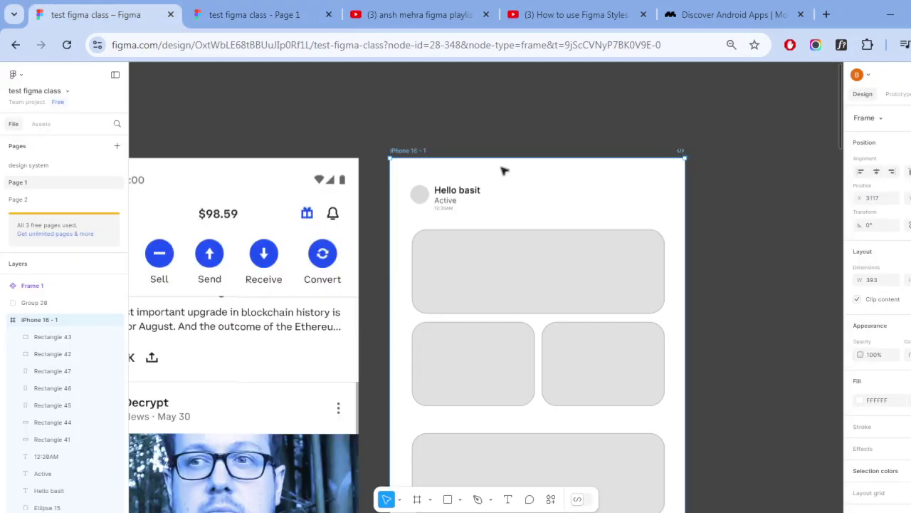
- Recheck the preview on iPhone 15 Pro Max and iPhone 16, then return to the editor
click(237, 7)
click(529, 506)
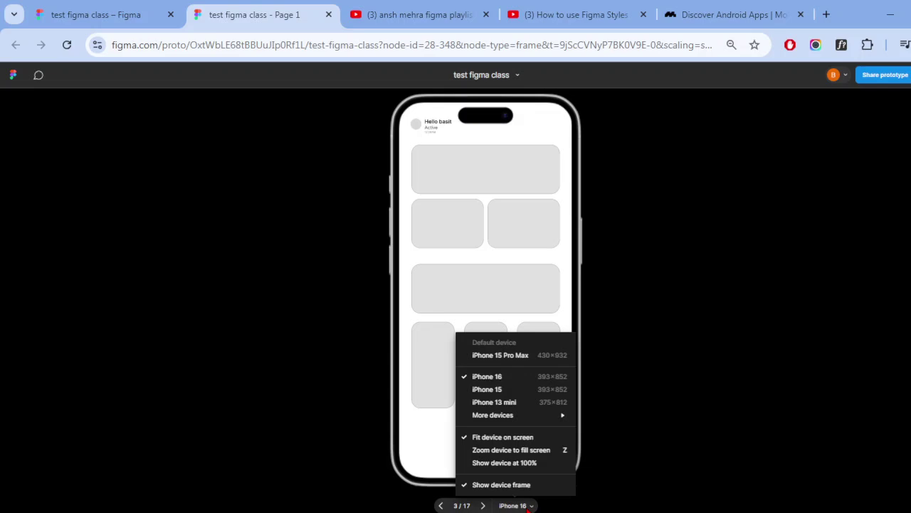
click(521, 355)
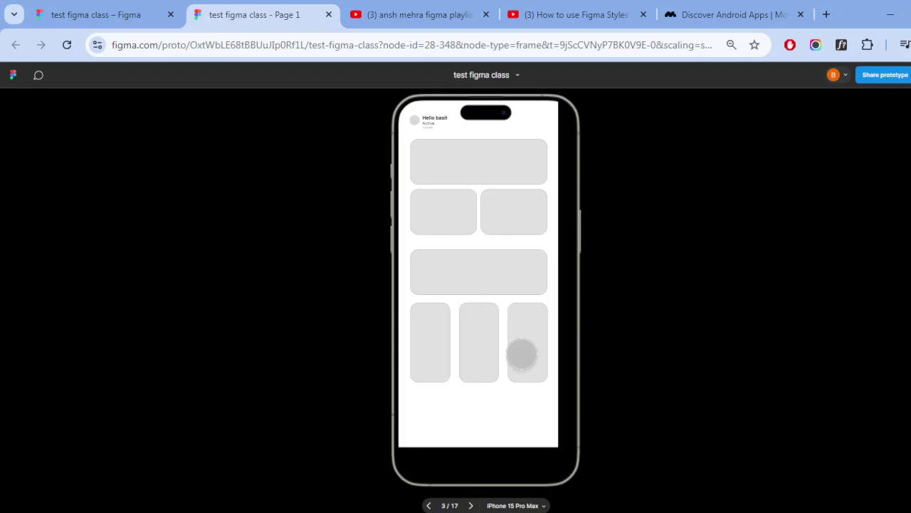
click(543, 506)
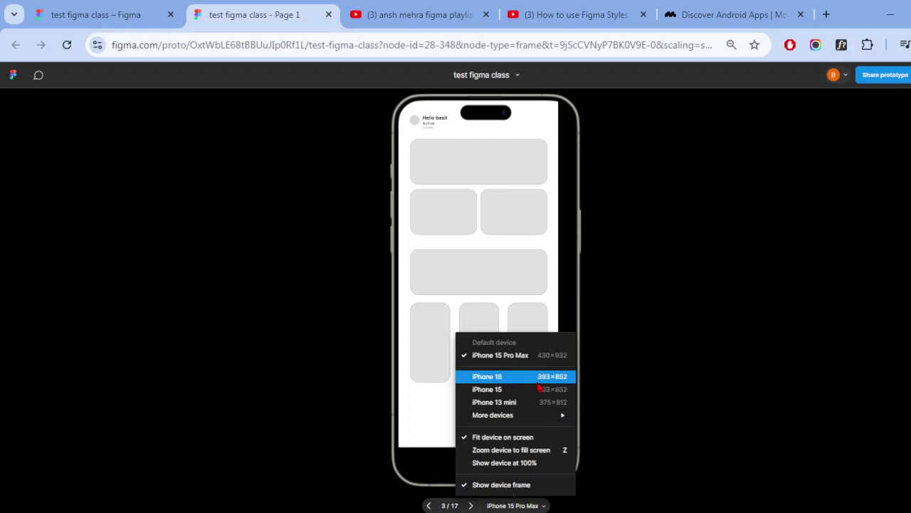
click(498, 376)
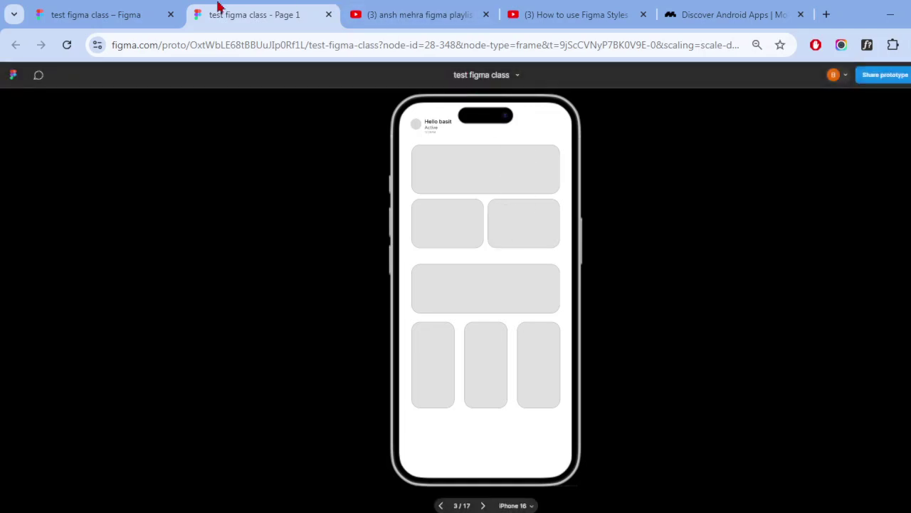
click(122, 9)
click(779, 187)
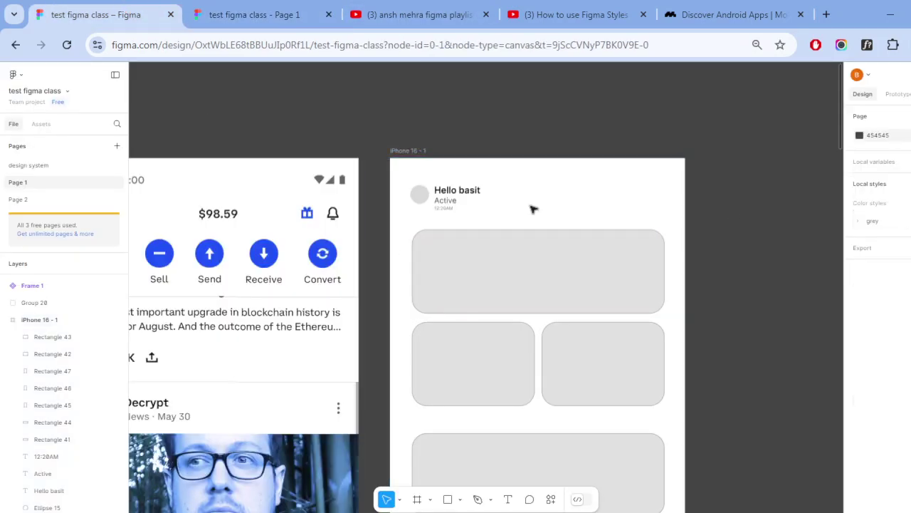
- On the design system page, delete the small green rectangle under the Nav bar heading
click(62, 166)
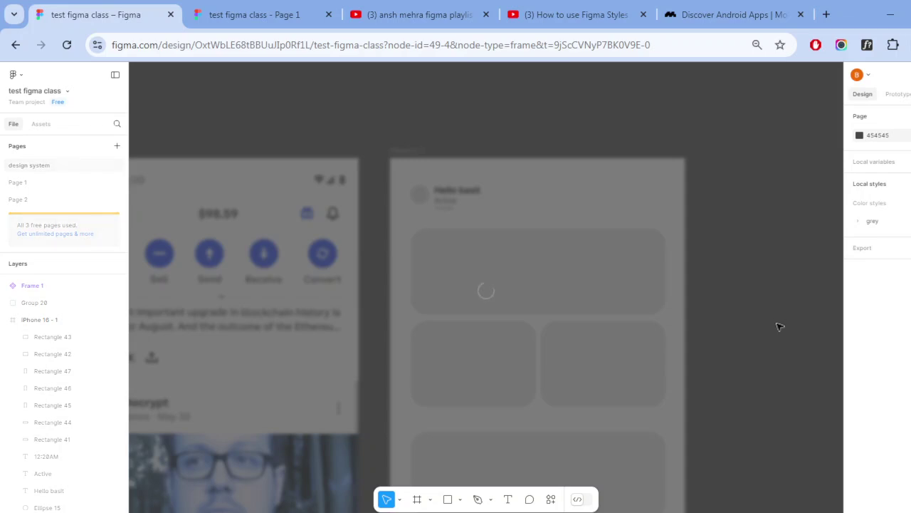
scroll(744, 322, down, 5)
scroll(729, 322, down, 3)
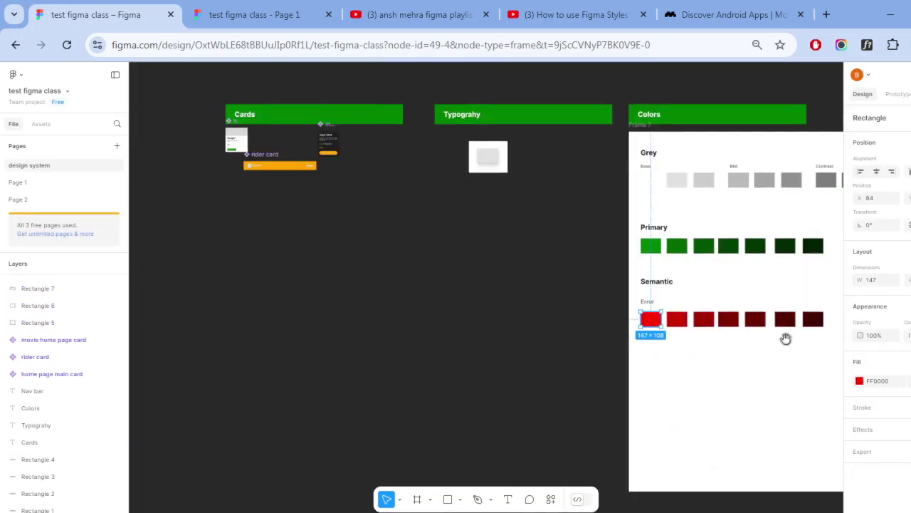
scroll(604, 363, right, 5)
scroll(489, 342, right, 4)
scroll(508, 335, right, 3)
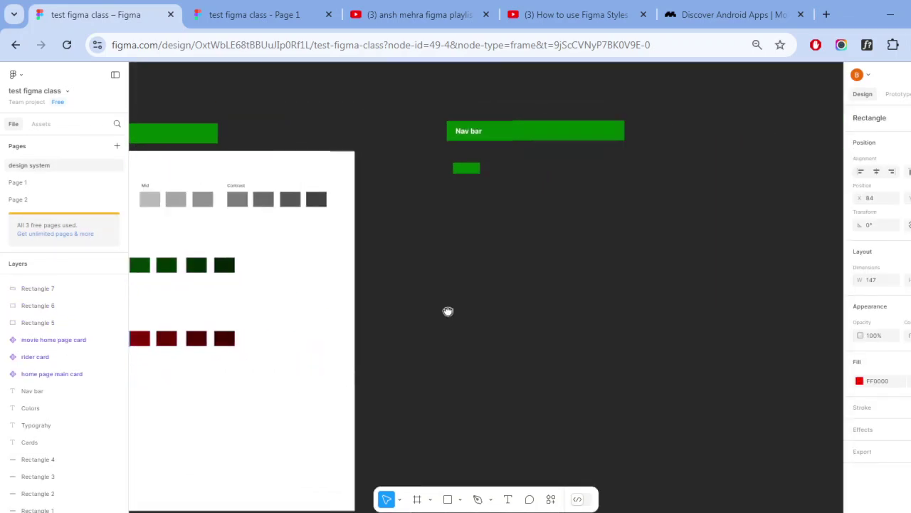
click(473, 175)
click(468, 168)
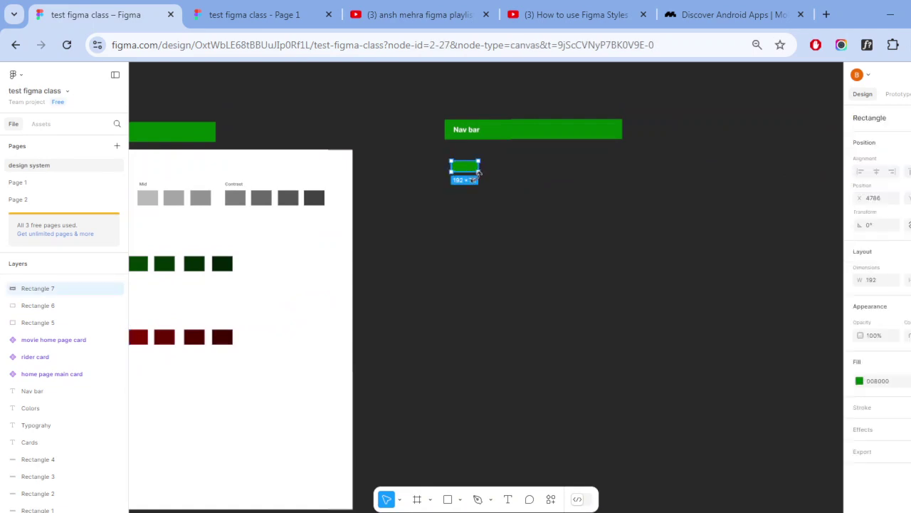
key(Delete)
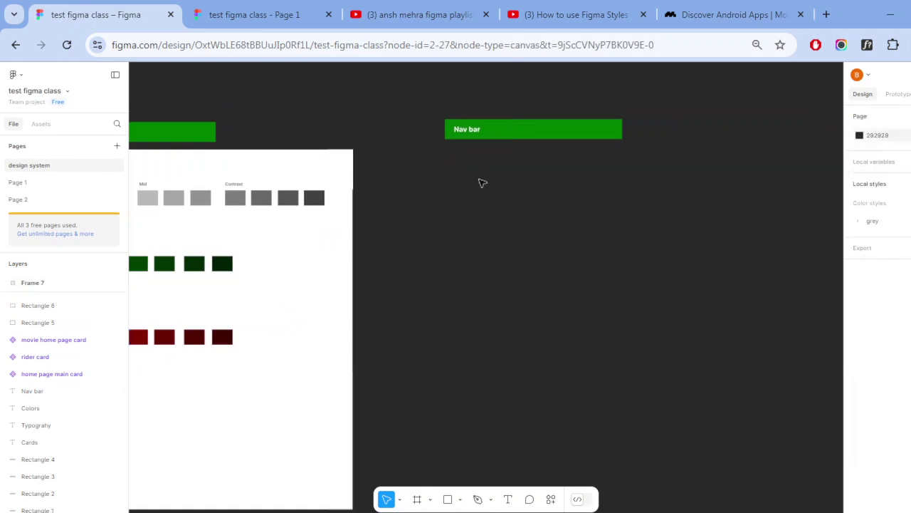
- Pan and zoom to centre the Nav bar in view
scroll(477, 166, up, 3)
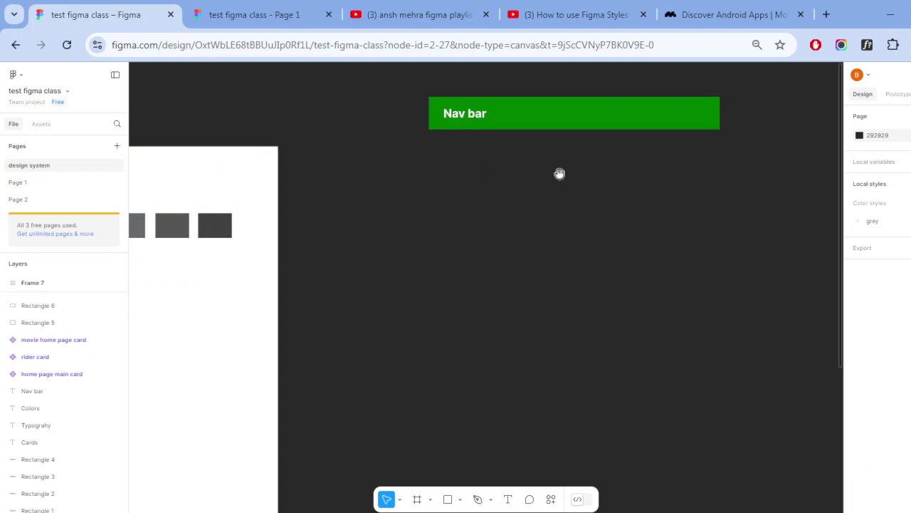
drag(559, 173, 505, 290)
scroll(468, 289, up, 2)
scroll(468, 289, up, 2)
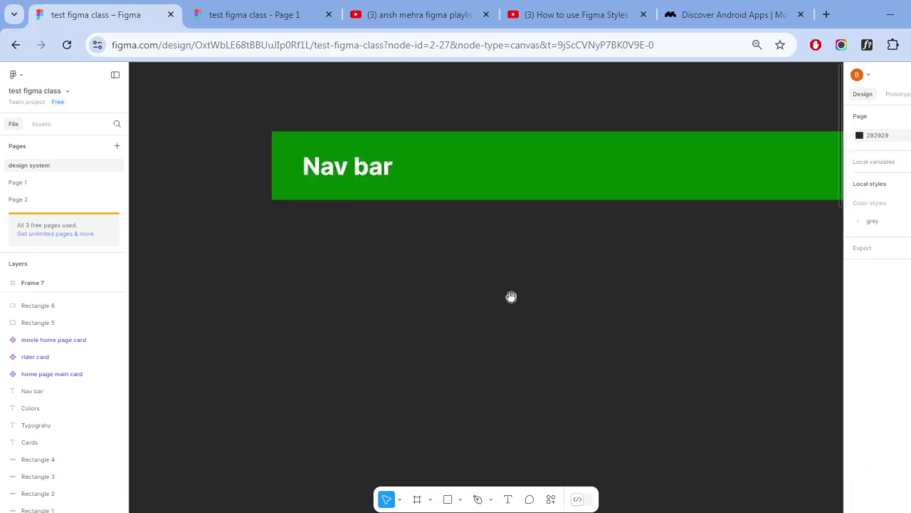
scroll(510, 297, up, 2)
scroll(445, 319, down, 3)
drag(493, 325, 460, 309)
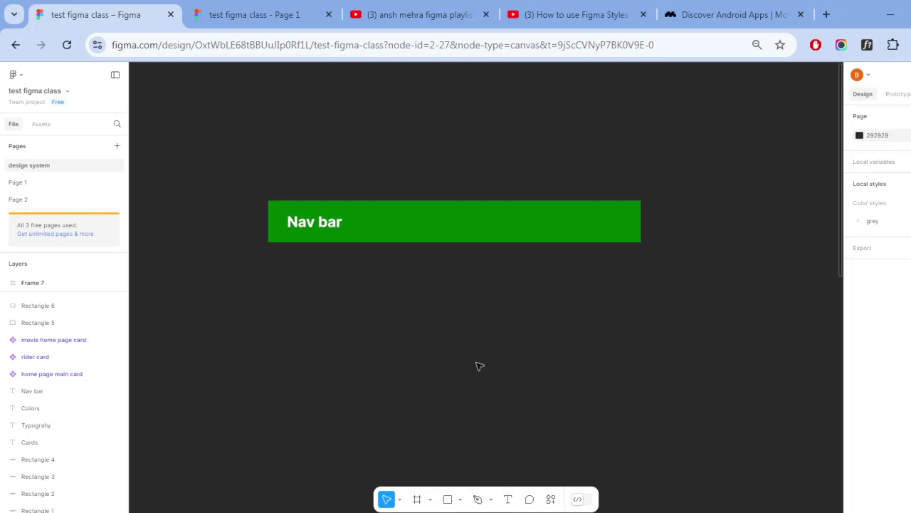
- Duplicate the colour-swatch frame Frame 7 beside the original, creating Frame 8
scroll(466, 366, down, 5)
scroll(308, 297, up, 5)
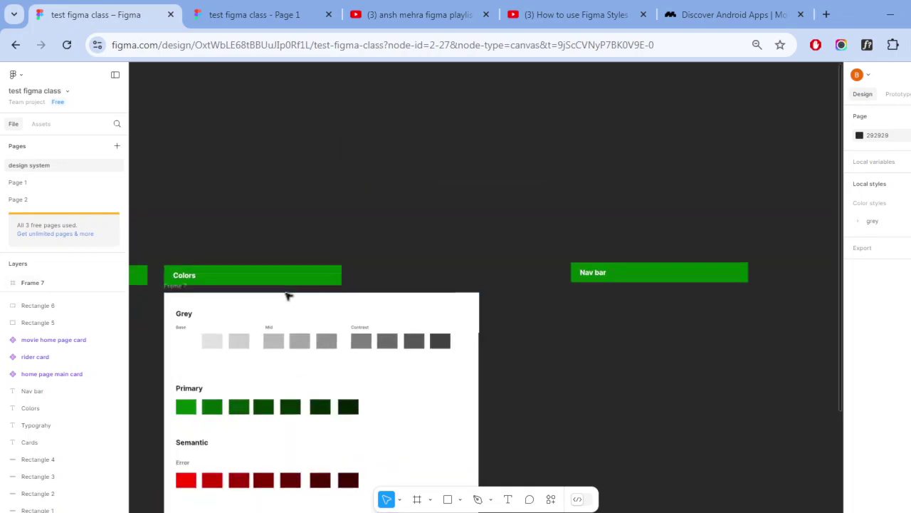
click(168, 287)
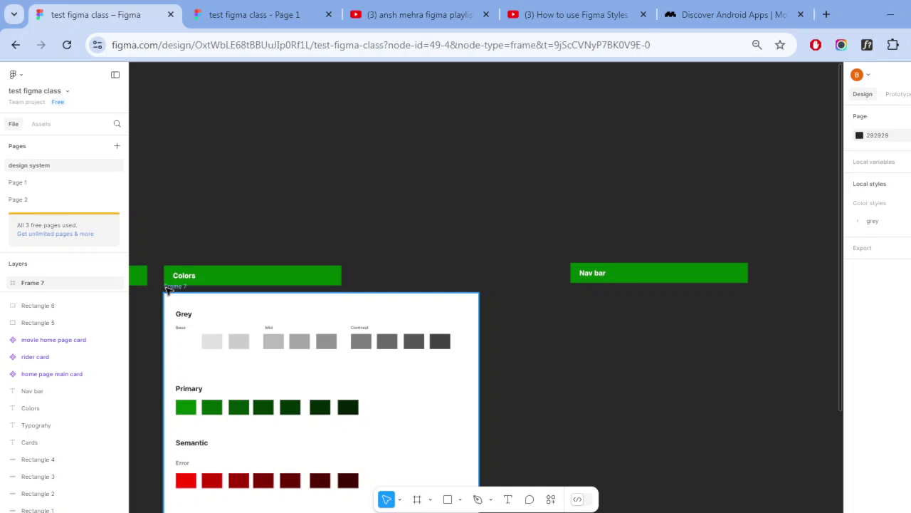
mouse_move(170, 287)
mouse_down()
mouse_move(394, 318)
mouse_move(576, 302)
mouse_move(576, 284)
mouse_up()
click(556, 320)
- Delete all Grey, Primary and Semantic swatches and labels from the copied frame
mouse_move(655, 381)
mouse_down()
mouse_move(458, 350)
mouse_move(413, 314)
mouse_up()
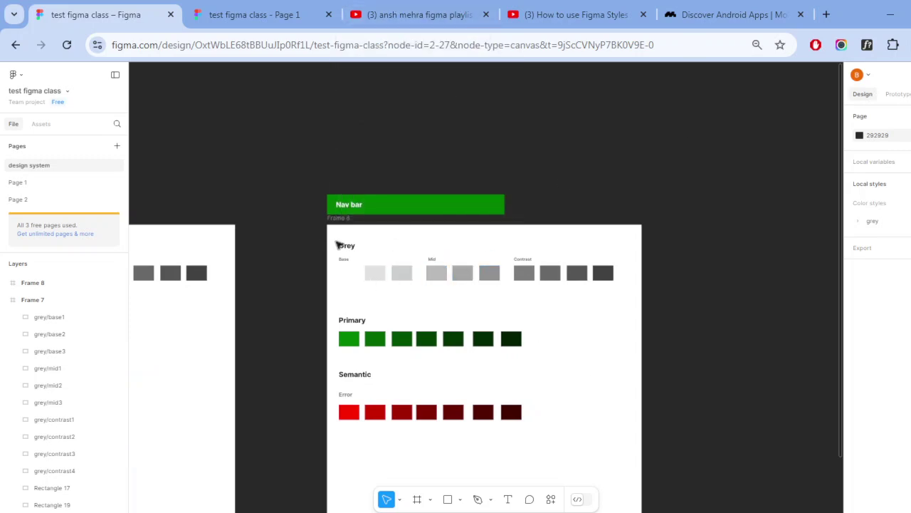
drag(336, 240, 619, 440)
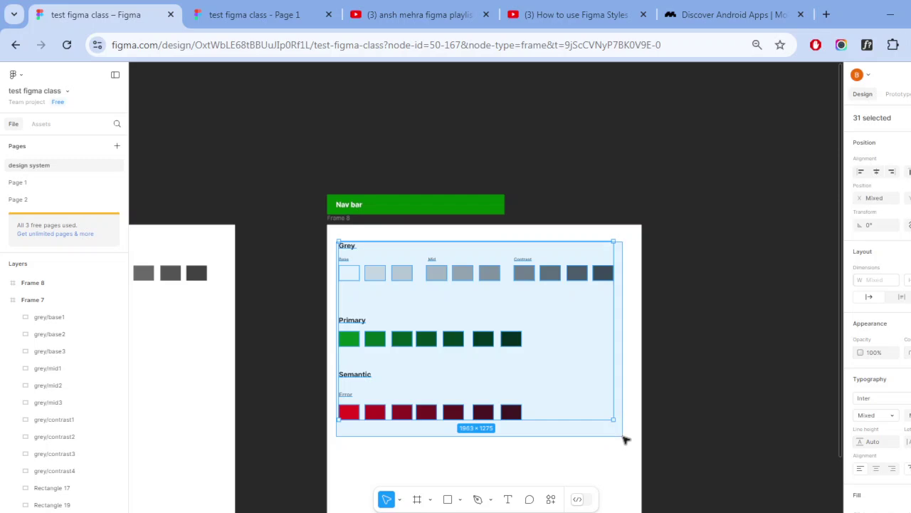
key(Delete)
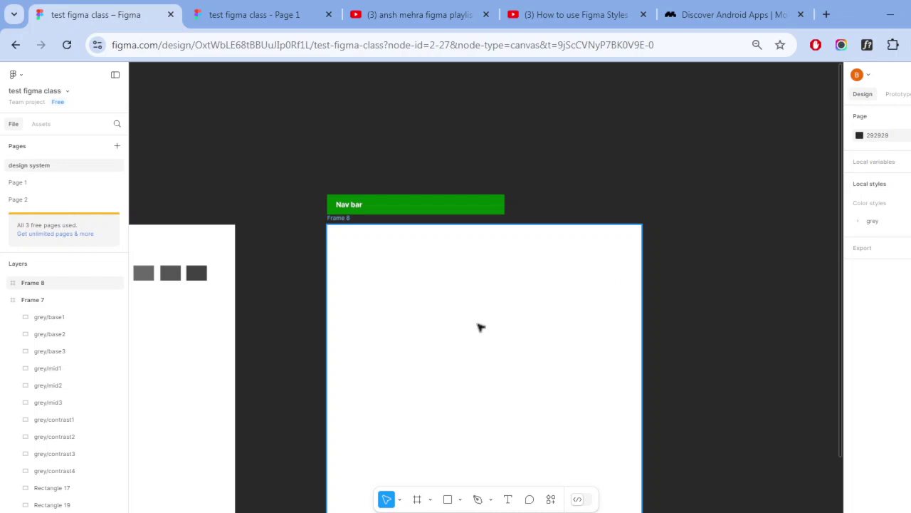
- Bring the empty Frame 8 into view and activate the Text tool
scroll(479, 326, down, 2)
scroll(508, 309, up, 2)
scroll(514, 278, down, 2)
scroll(516, 271, down, 1)
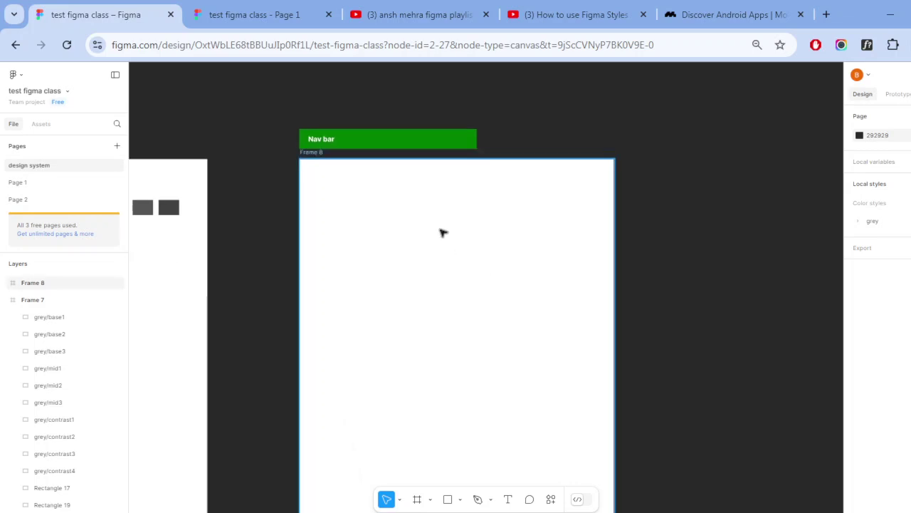
key(t)
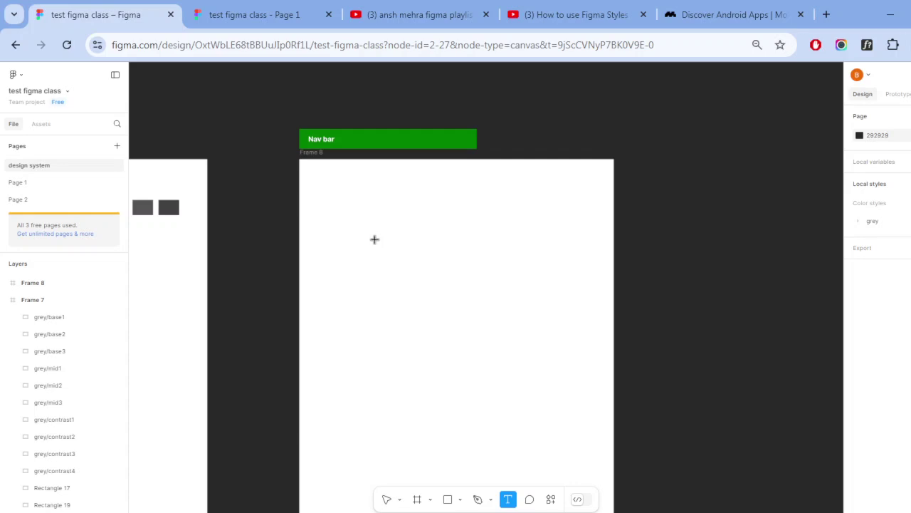
scroll(375, 239, up, 5)
drag(406, 214, 358, 320)
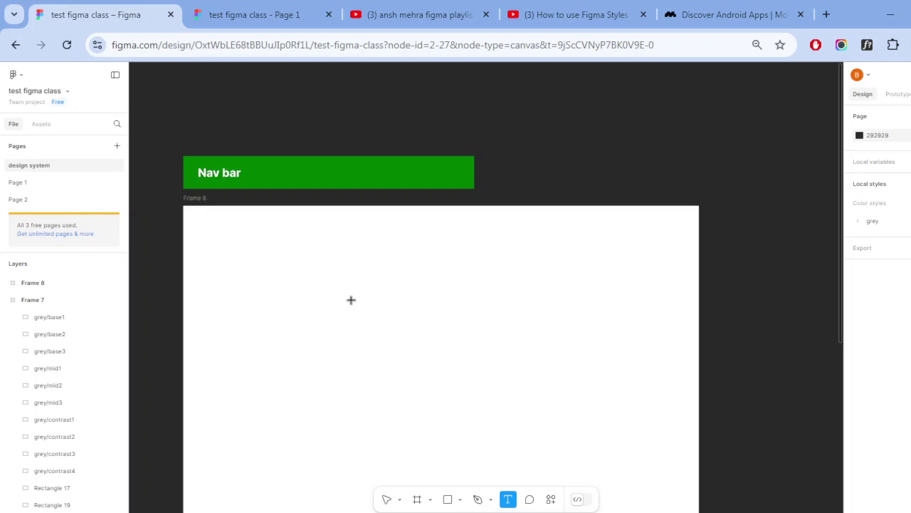
- Add a text layer reading 'hi' inside Frame 8
click(351, 301)
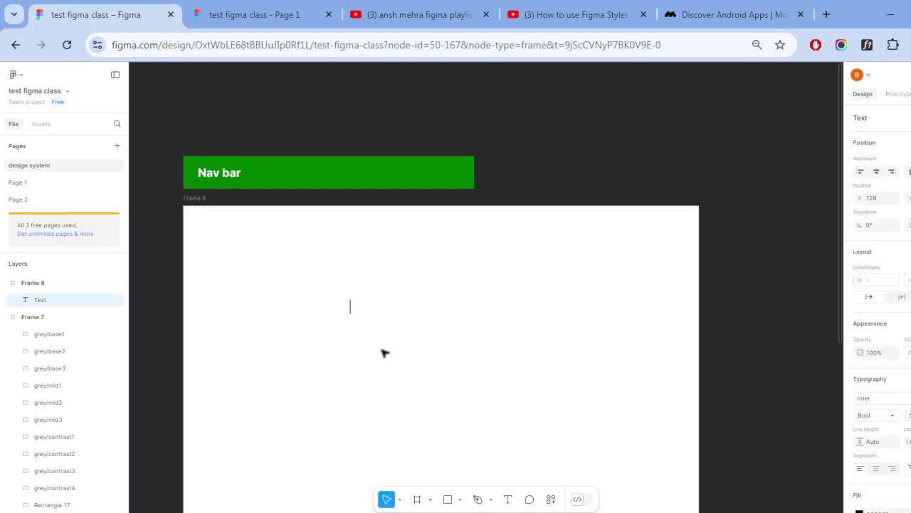
text(hi)
key(Escape)
- Change the hi text's font from Inter Bold to Poppins Regular
click(899, 398)
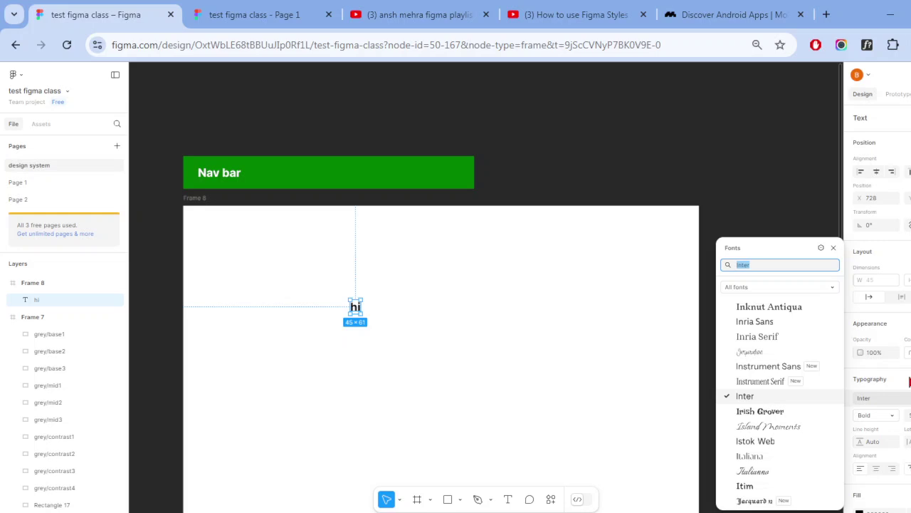
text(popp)
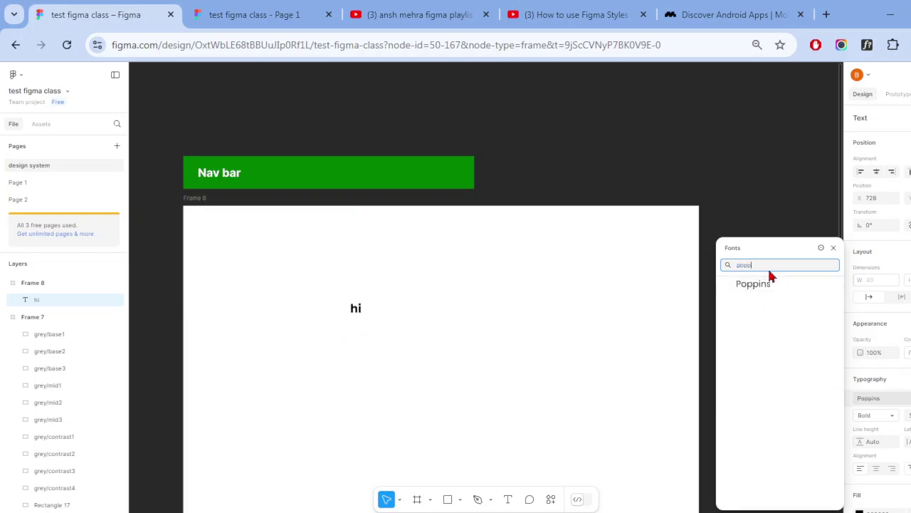
click(769, 284)
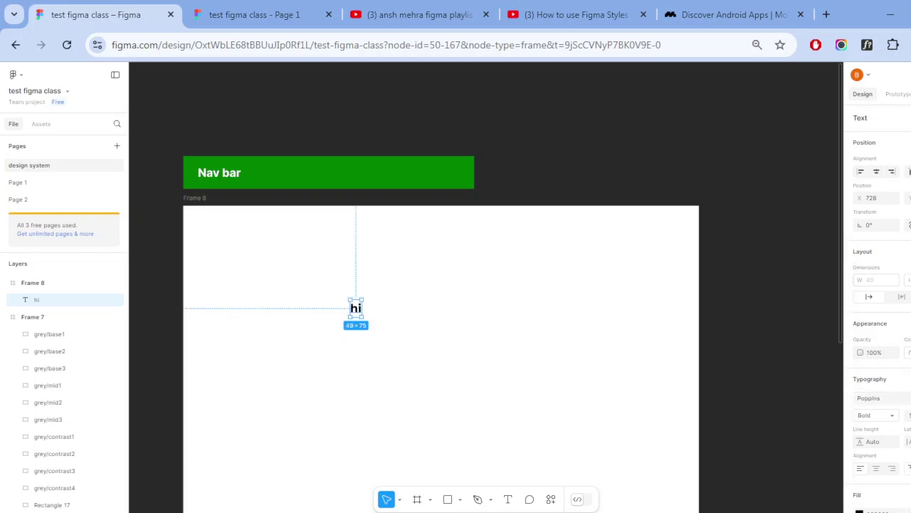
click(890, 415)
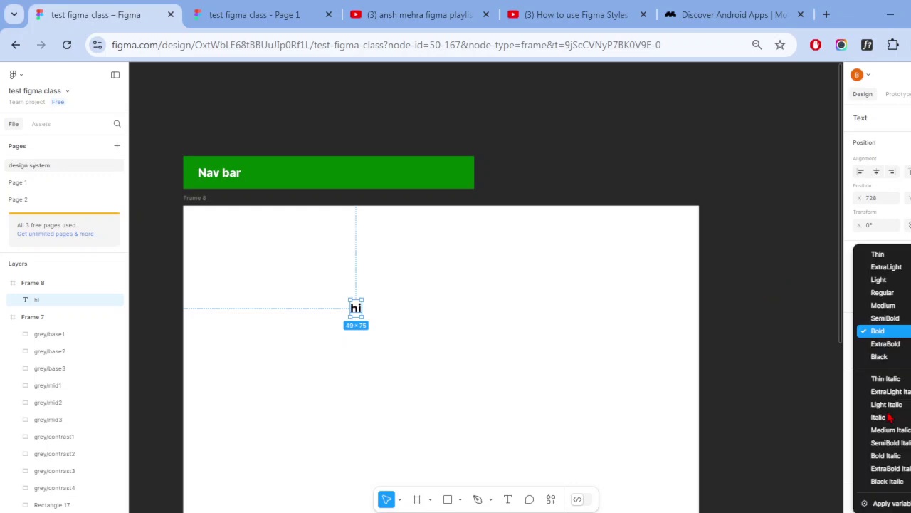
click(883, 292)
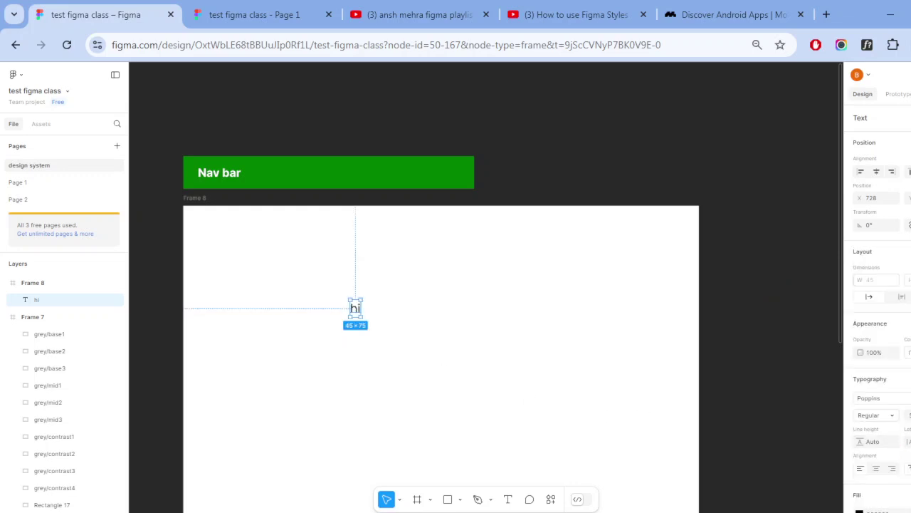
click(909, 379)
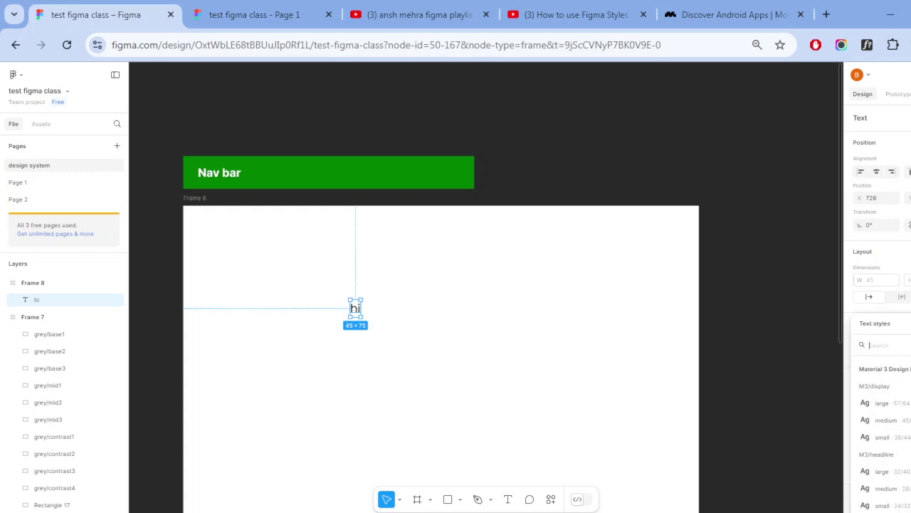
click(817, 318)
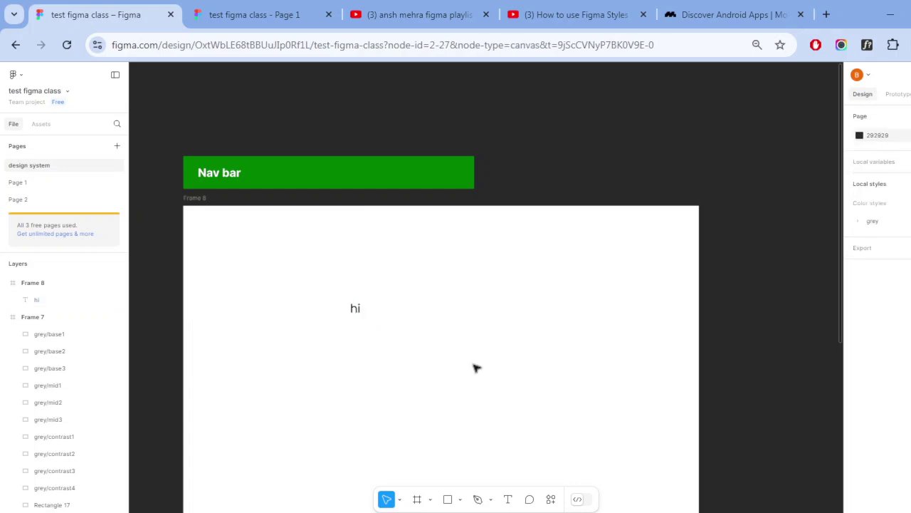
click(356, 308)
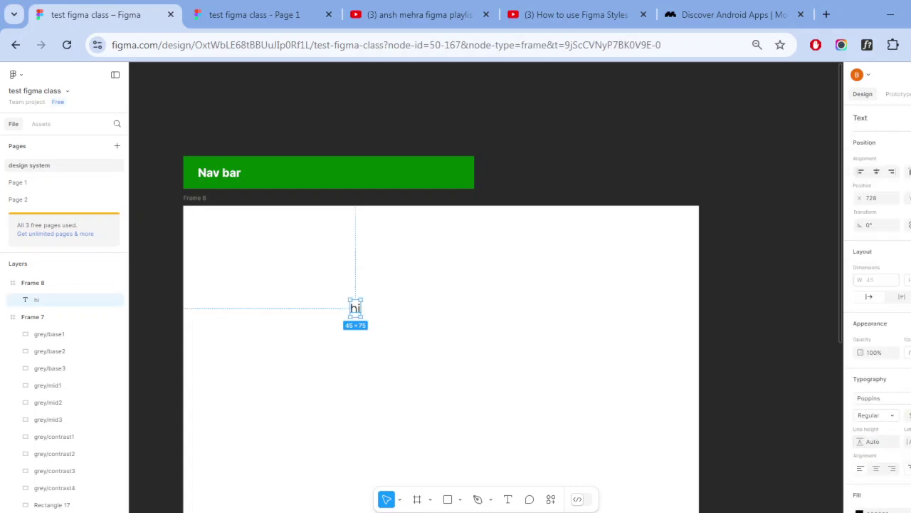
scroll(878, 314, down, 3)
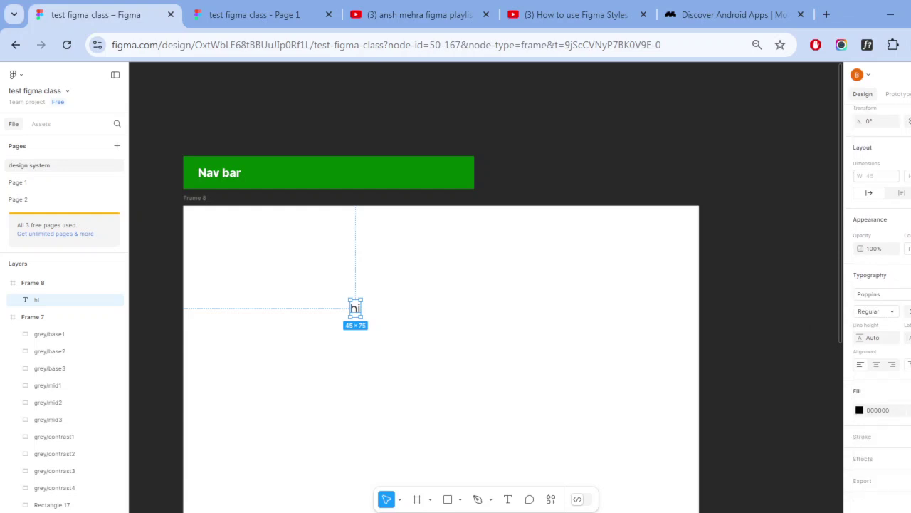
click(904, 275)
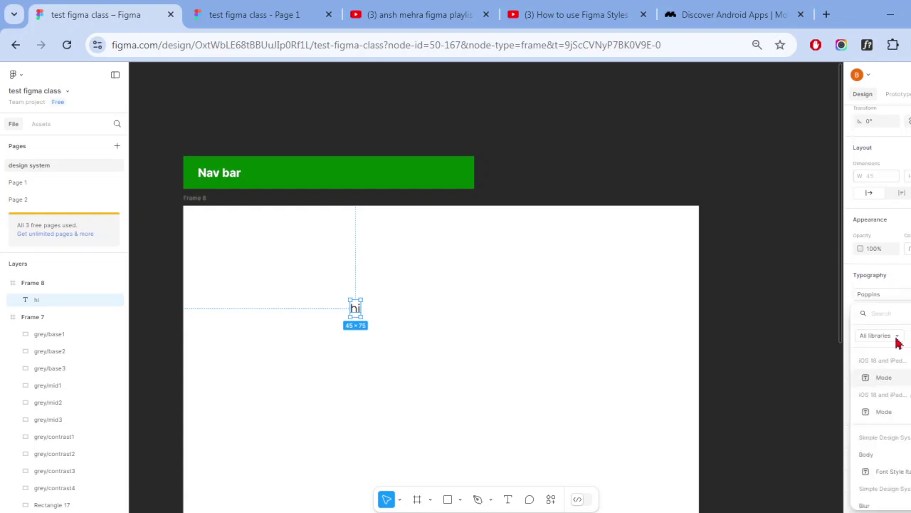
click(905, 313)
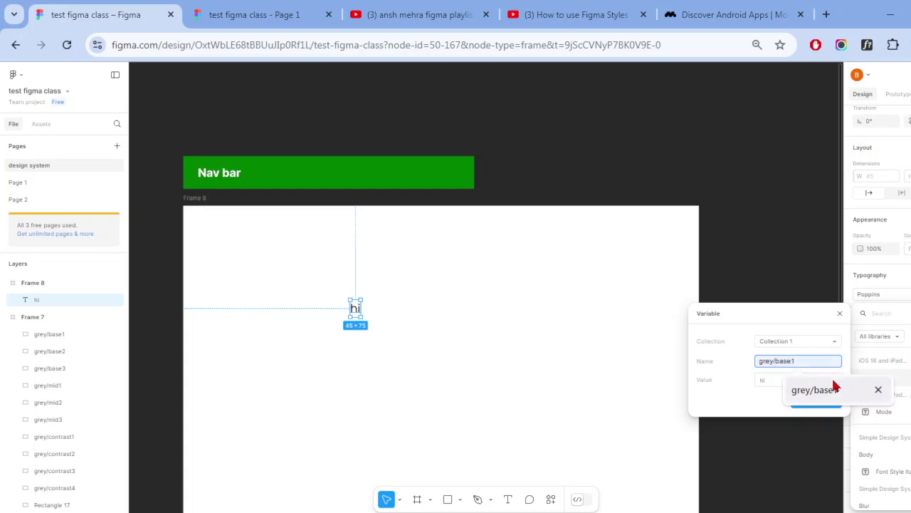
click(715, 387)
click(774, 379)
click(758, 397)
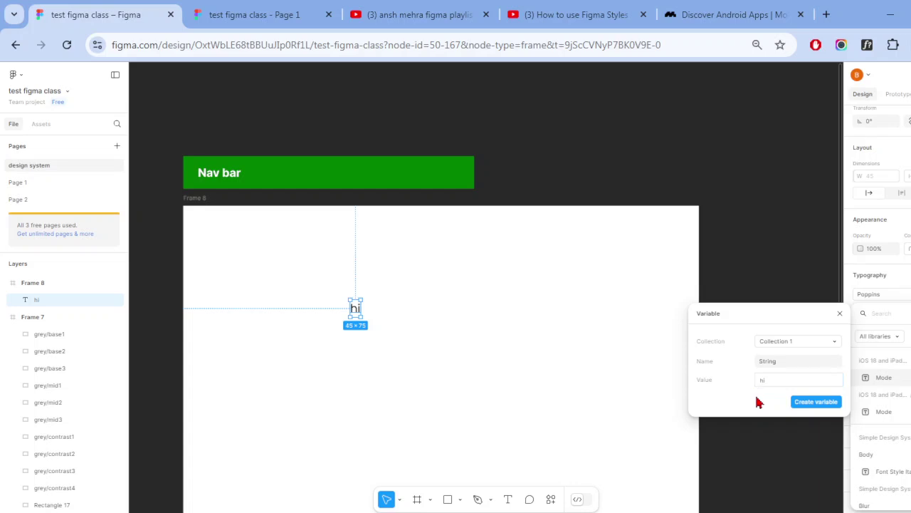
click(792, 365)
click(792, 346)
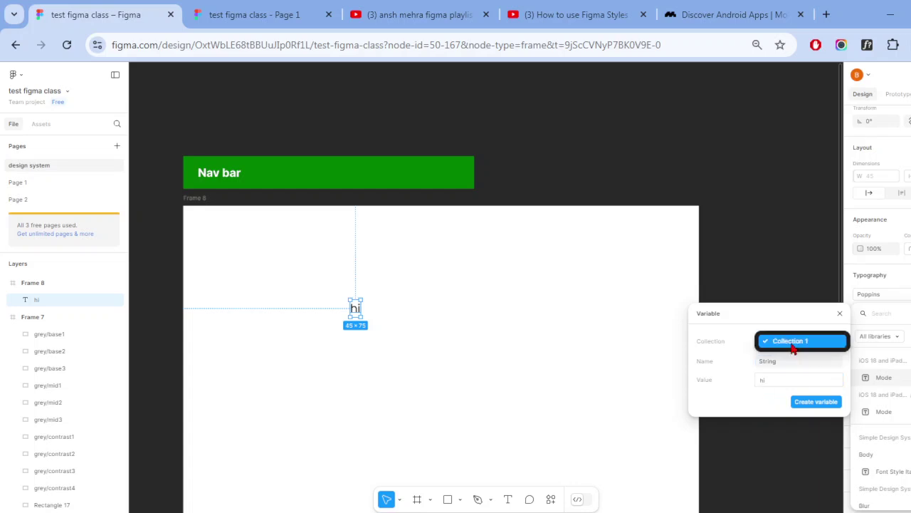
click(793, 347)
click(833, 342)
click(833, 342)
click(836, 382)
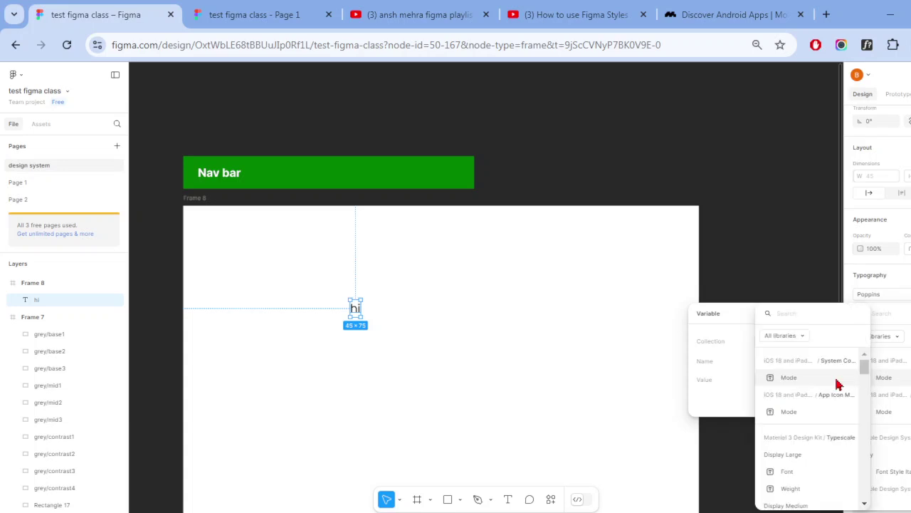
scroll(804, 459, down, 2)
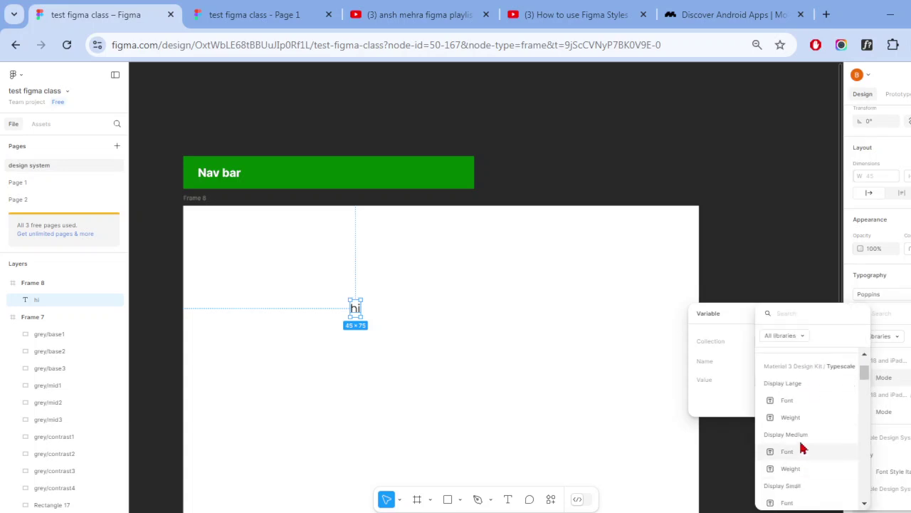
click(803, 421)
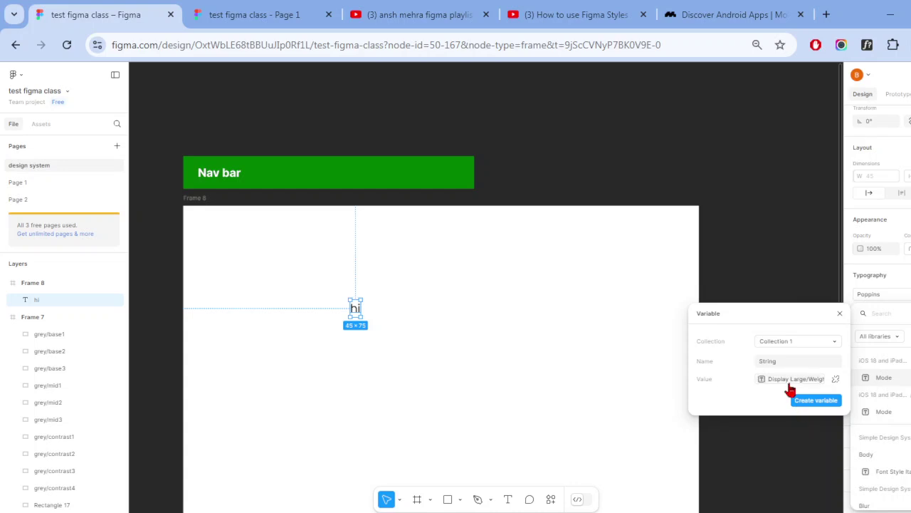
click(835, 380)
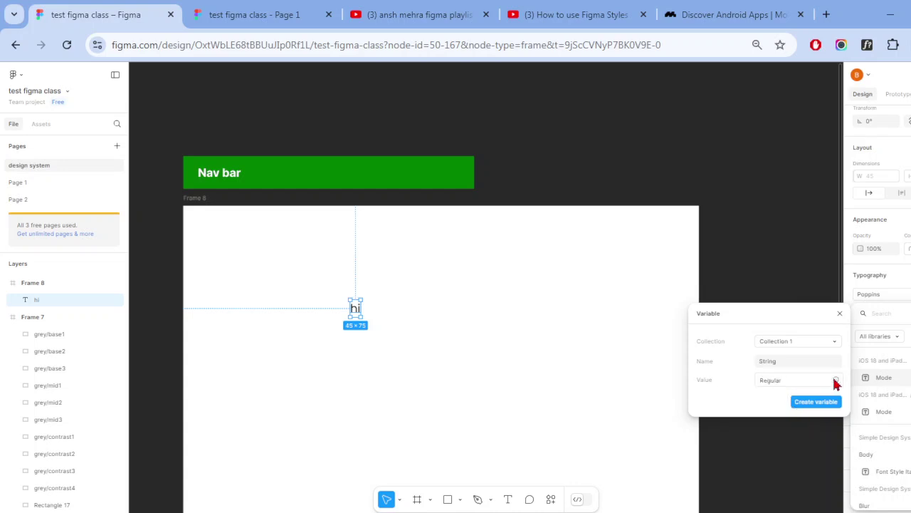
click(836, 380)
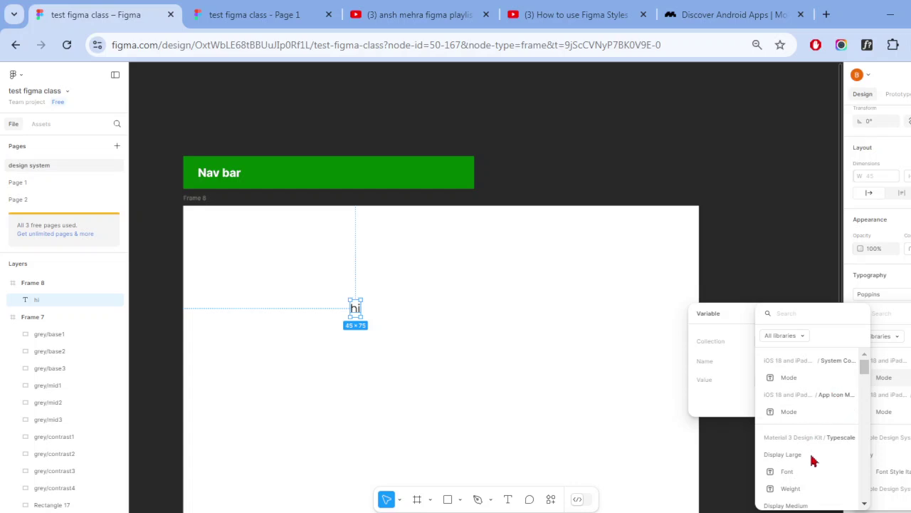
scroll(814, 461, down, 3)
scroll(814, 427, down, 2)
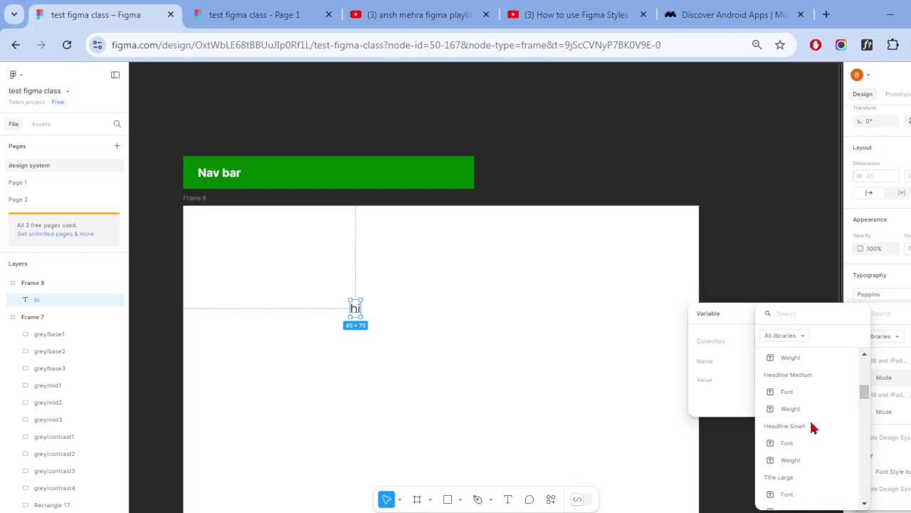
scroll(814, 427, down, 3)
scroll(814, 427, down, 3)
scroll(814, 427, down, 3)
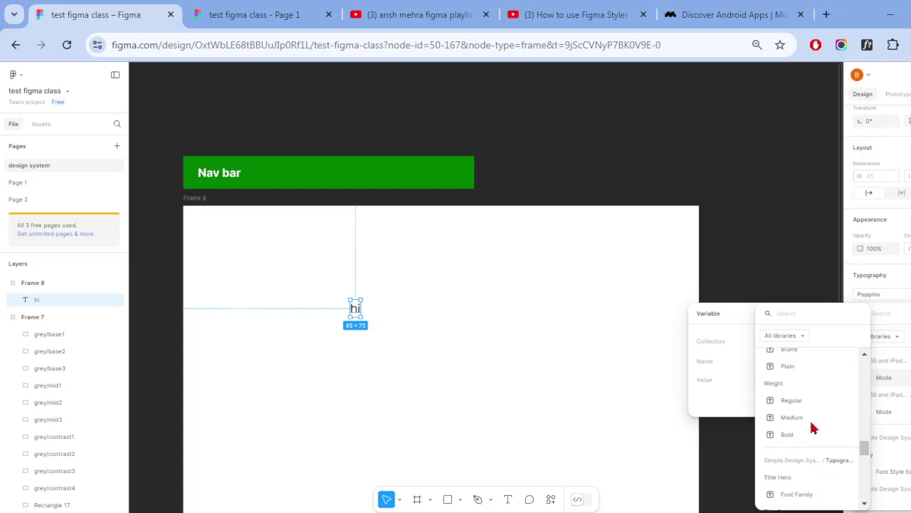
click(791, 400)
- Dismiss the variable dialog and confirm the hi text's weight stays Regular
click(799, 248)
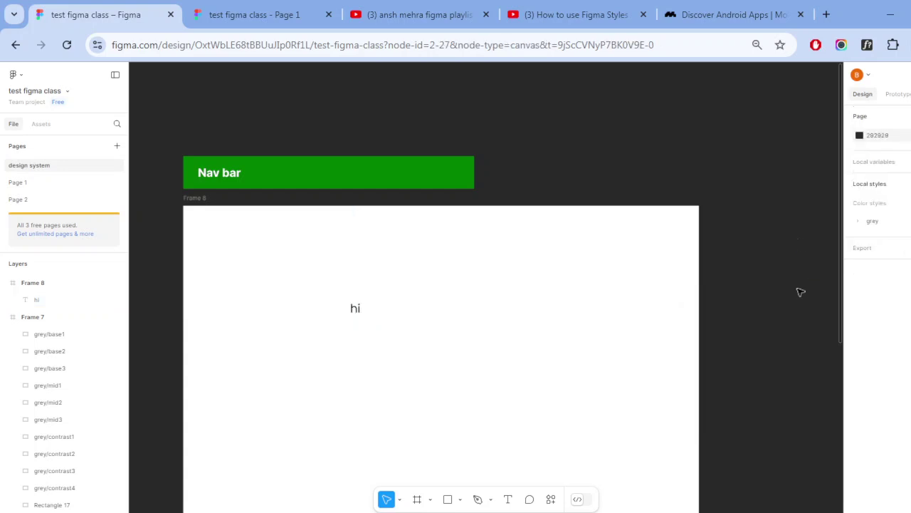
click(357, 311)
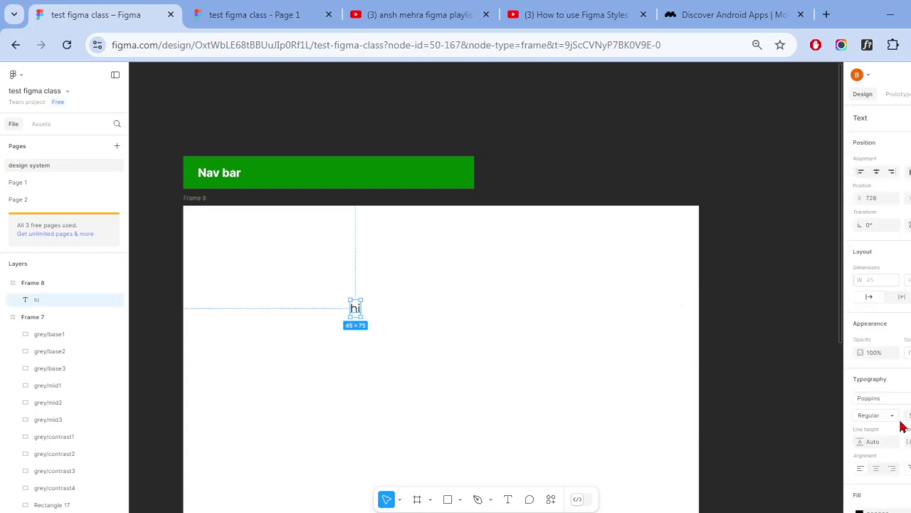
click(892, 417)
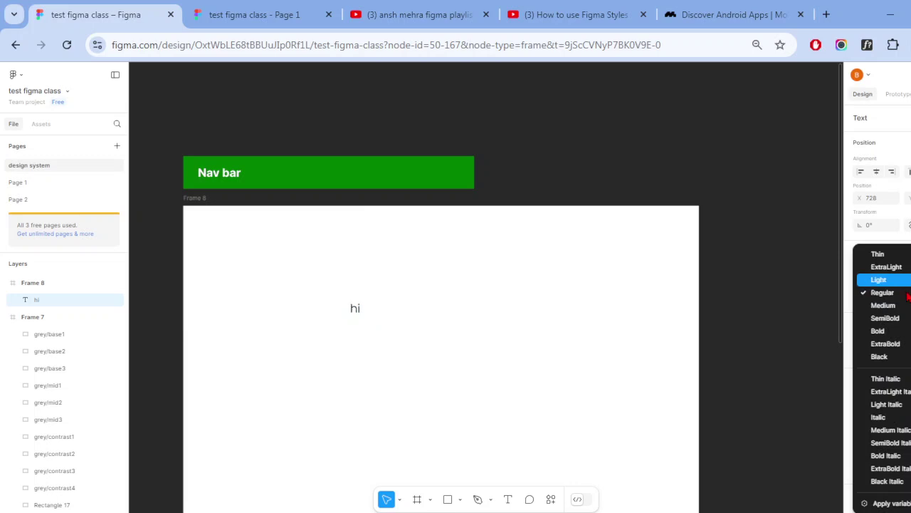
click(904, 293)
- Show the hi text's advanced type settings on the Details page
scroll(901, 421, down, 2)
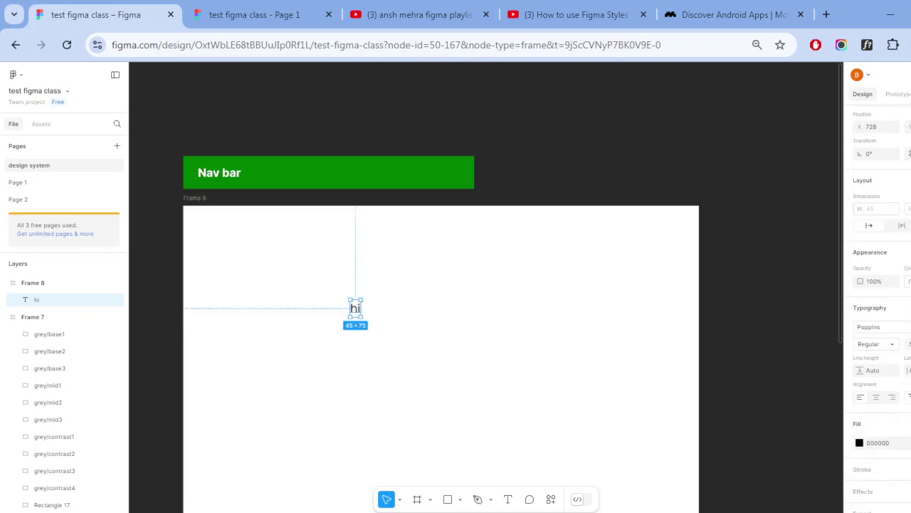
click(908, 397)
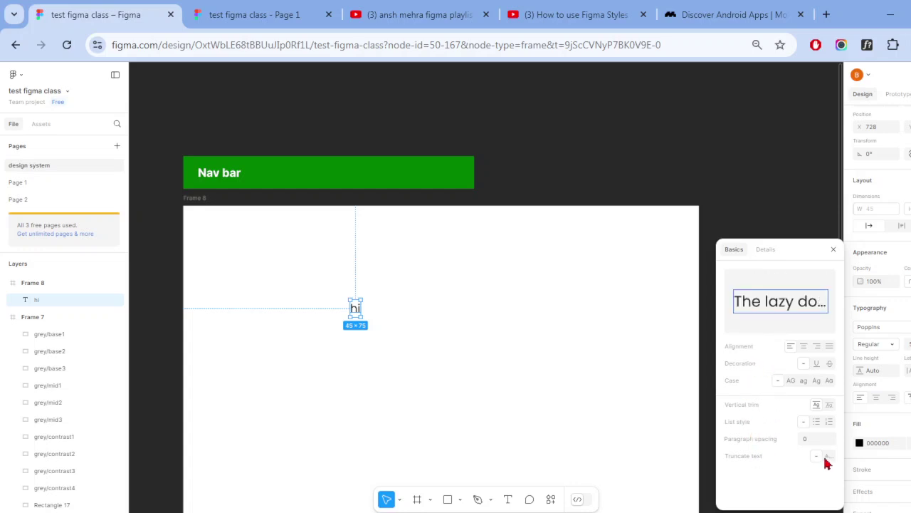
click(768, 250)
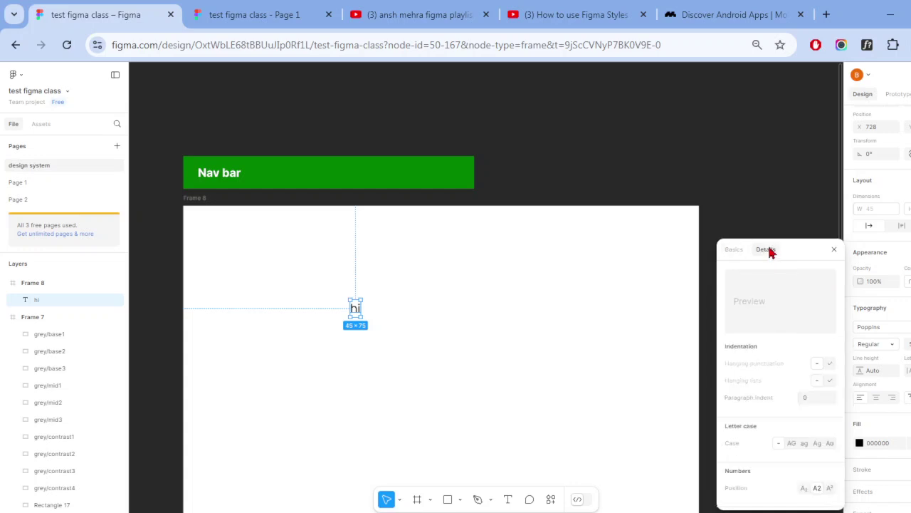
scroll(789, 413, down, 3)
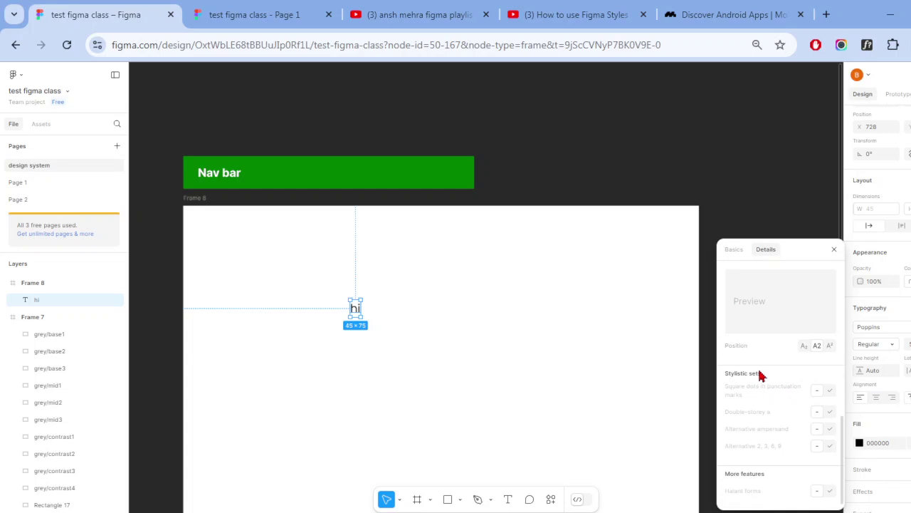
scroll(768, 377, up, 2)
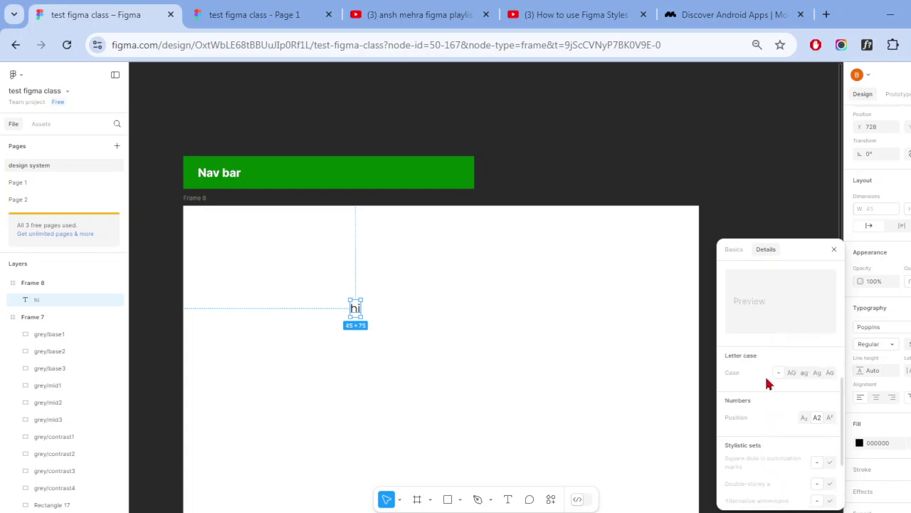
scroll(773, 417, up, 2)
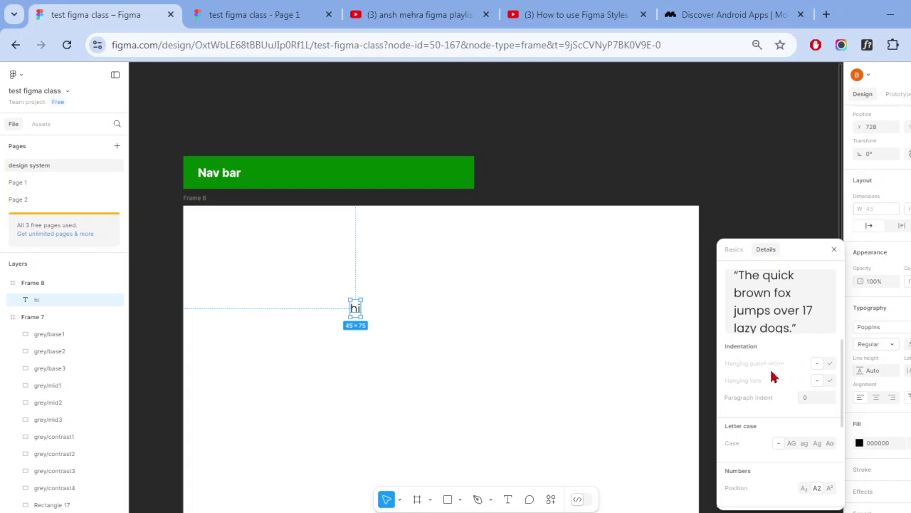
scroll(819, 433, down, 4)
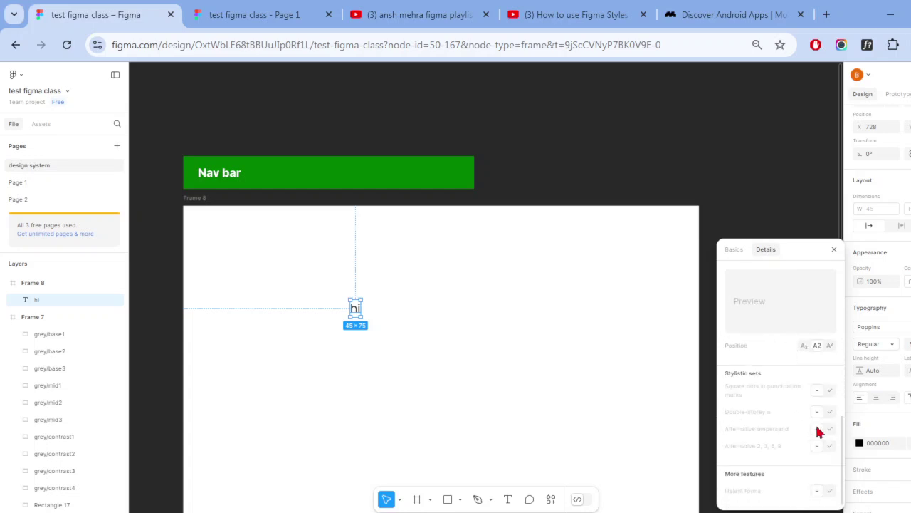
click(777, 149)
- Search Google for 'what is poppins regular font weight'
click(826, 14)
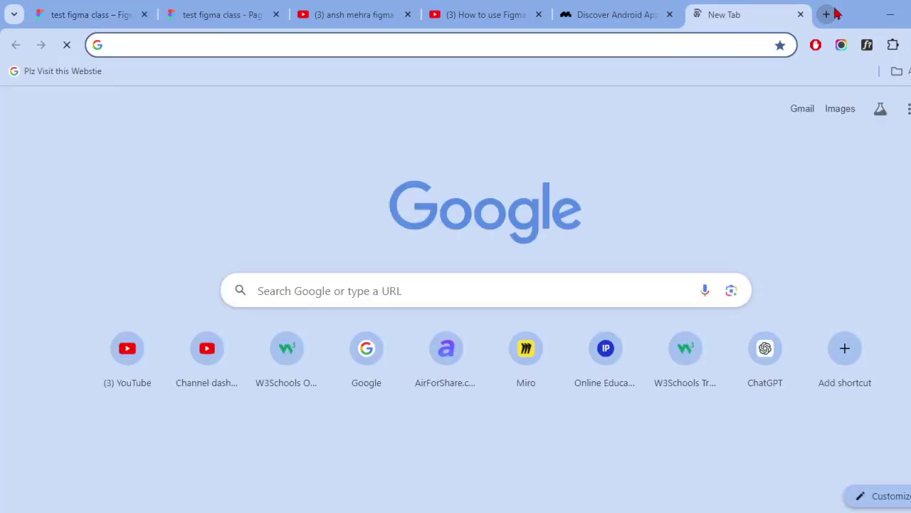
text(what is)
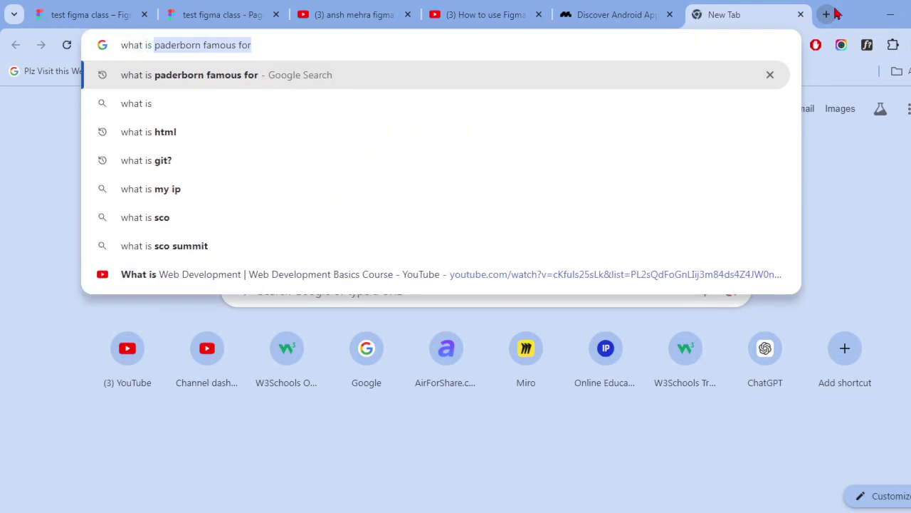
text(poppi)
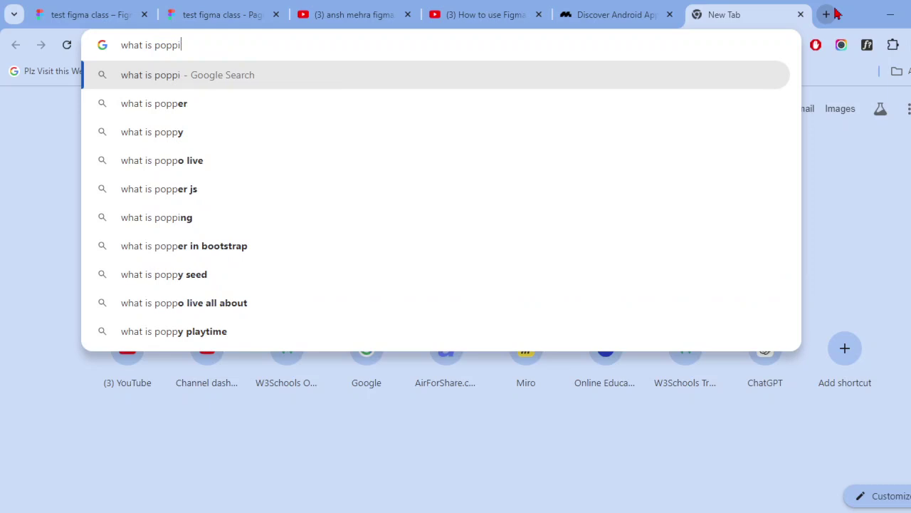
text(ns refu)
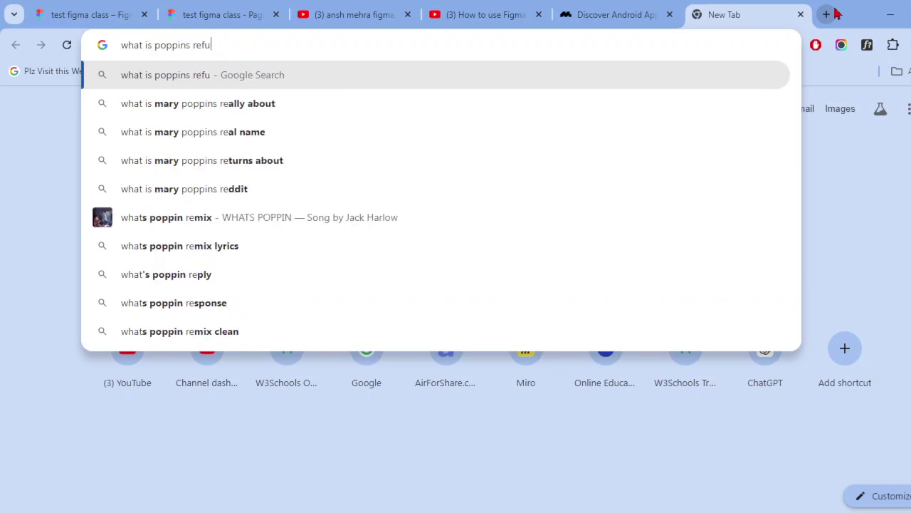
text(lar)
key(BackSpace)
key(BackSpace)
key(BackSpace)
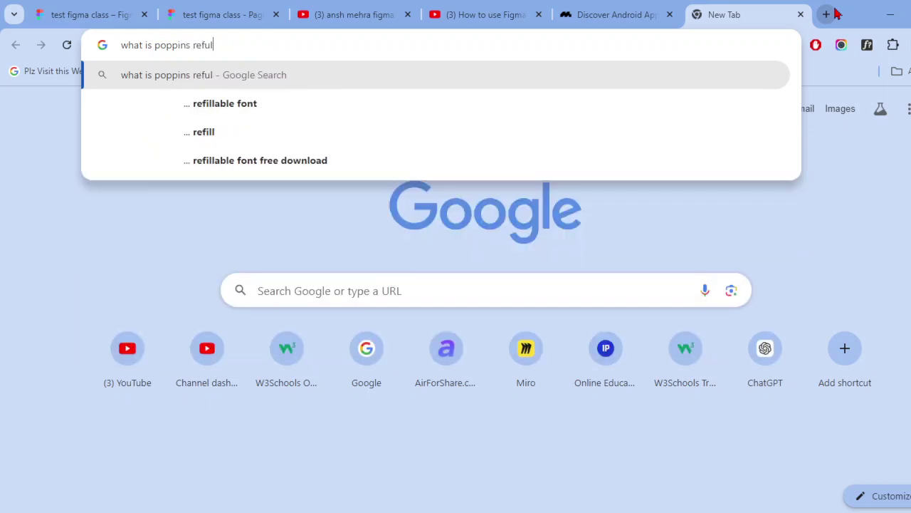
key(BackSpace)
key(BackSpace)
text(gular)
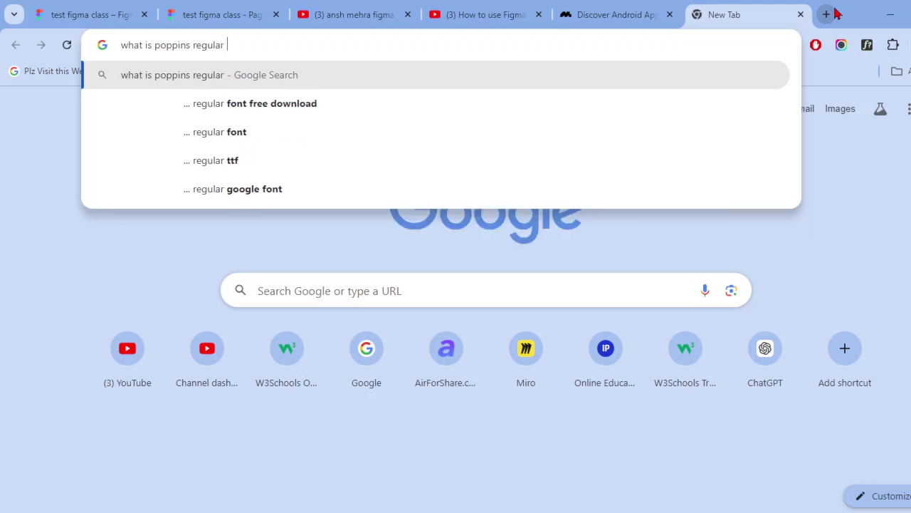
text( font w)
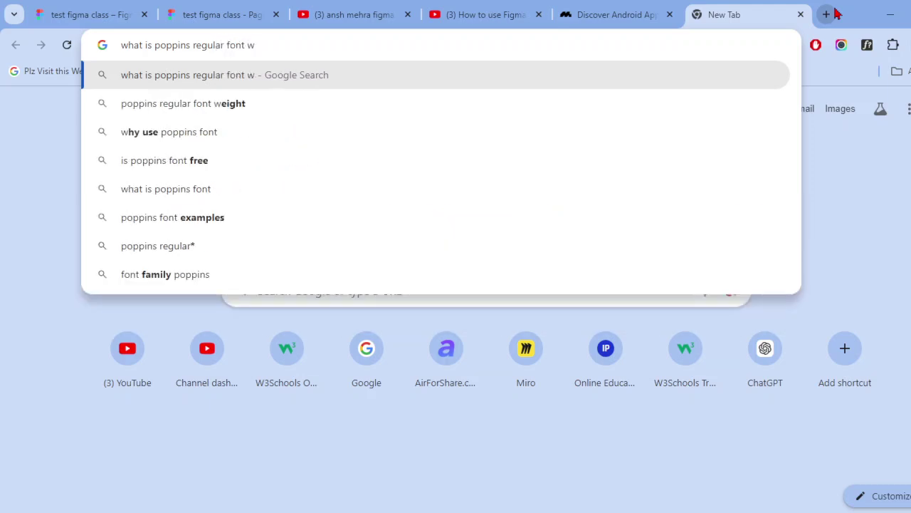
text(eight)
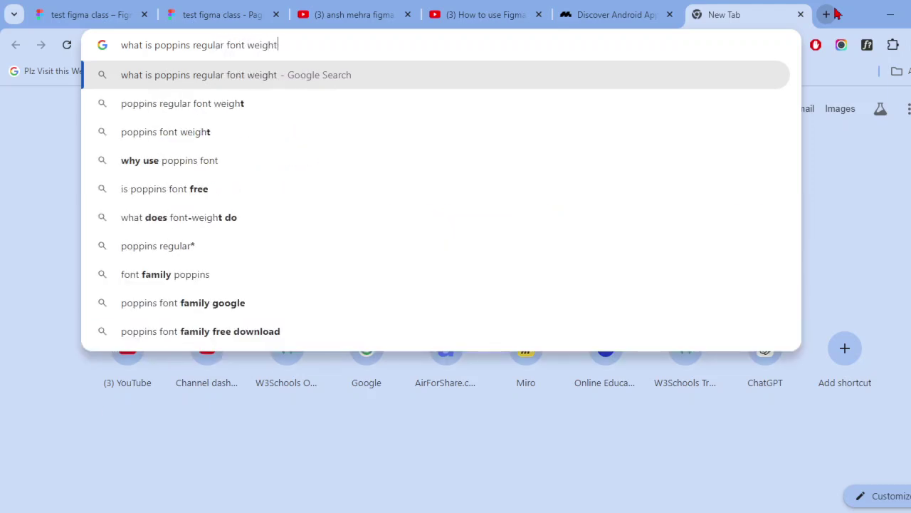
key(Return)
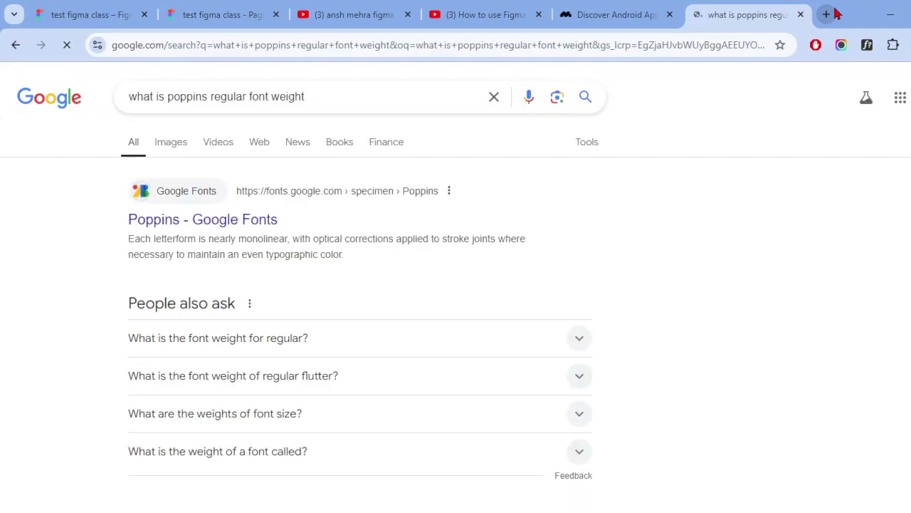
- Open Poppins on Google Fonts in a new tab, expand the 400 answer, follow the MDN link
right_click(212, 228)
click(253, 239)
click(567, 348)
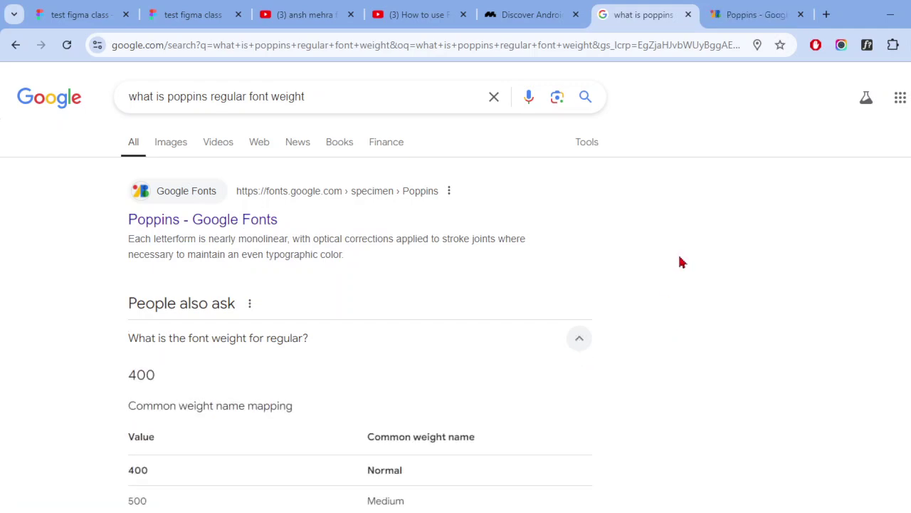
scroll(484, 371, down, 2)
scroll(497, 437, down, 2)
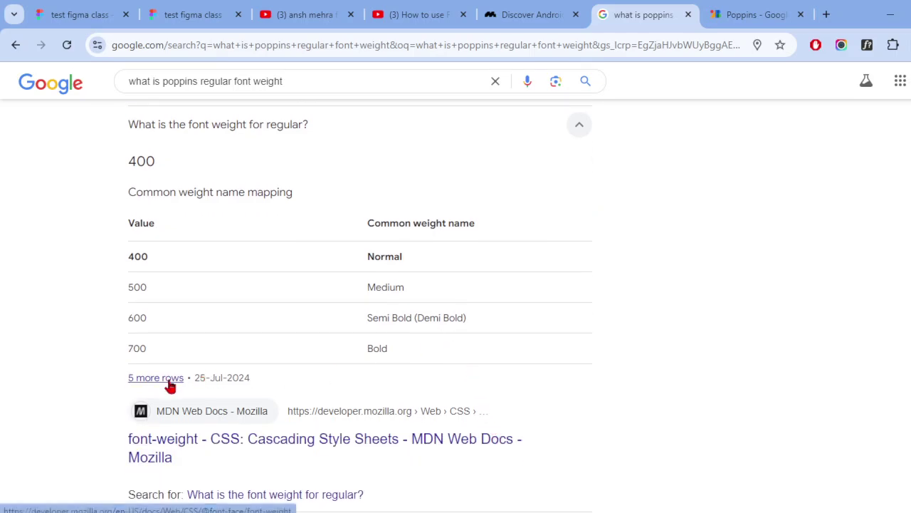
click(144, 379)
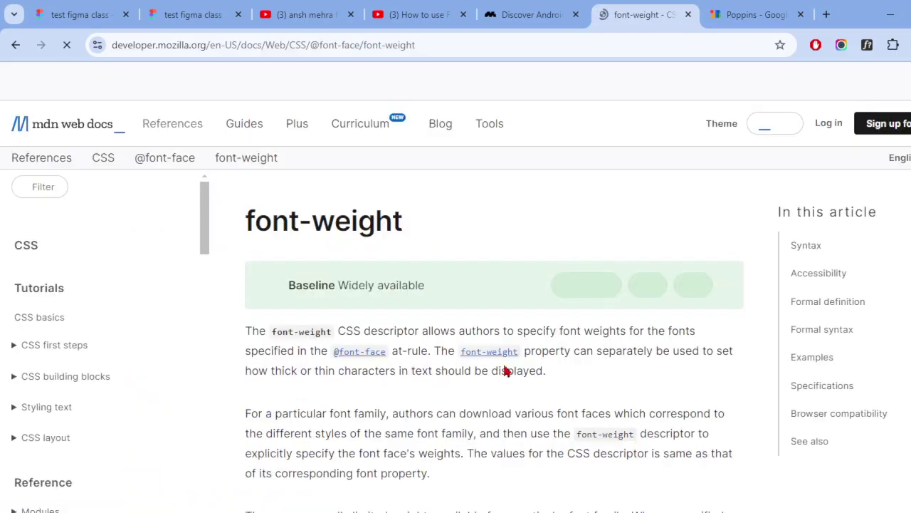
- Scroll MDN's font-weight article to the weight-name table showing 400 as Normal
scroll(503, 371, down, 3)
scroll(503, 371, down, 2)
scroll(504, 370, down, 3)
scroll(503, 370, down, 2)
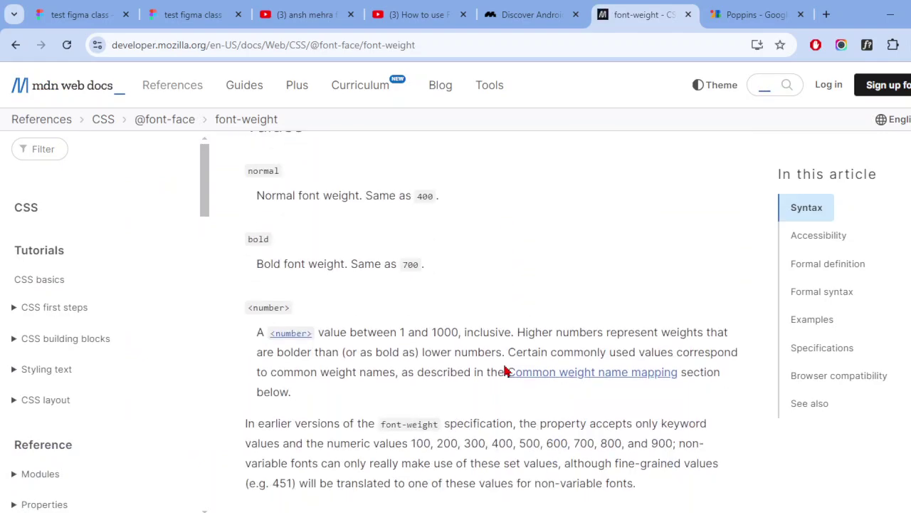
scroll(503, 370, down, 5)
scroll(503, 370, down, 1)
scroll(503, 370, down, 2)
scroll(504, 371, up, 1)
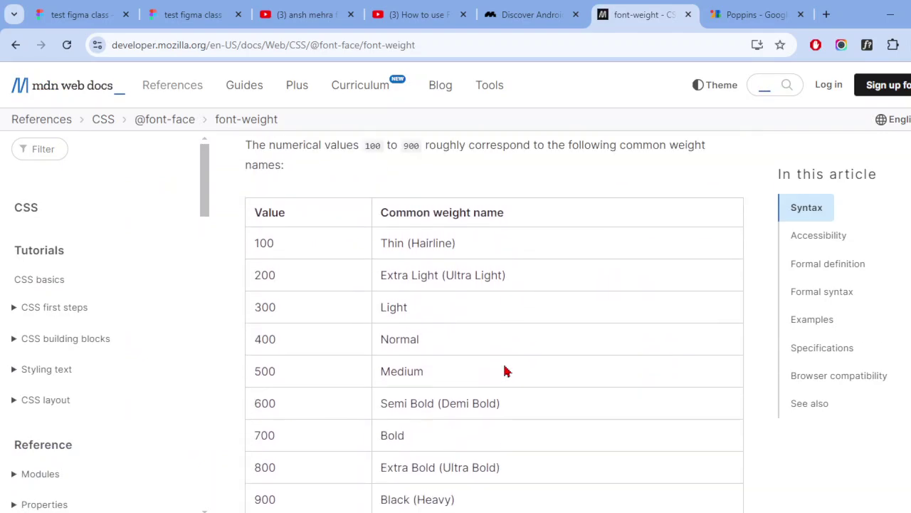
scroll(503, 370, down, 1)
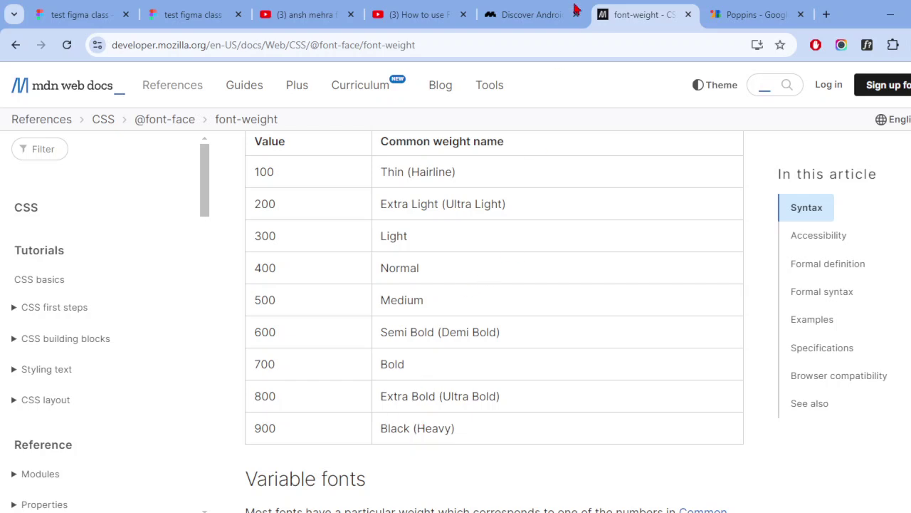
- Switch to the second 'test figma class' tab showing the iPhone 16 prototype
click(192, 13)
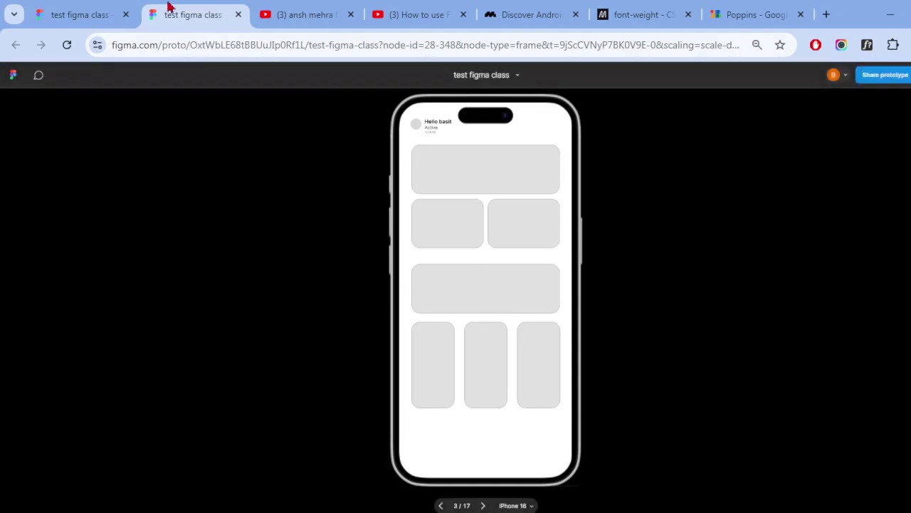
- Back in the design file, change the hi text to 'label 1'
click(63, 7)
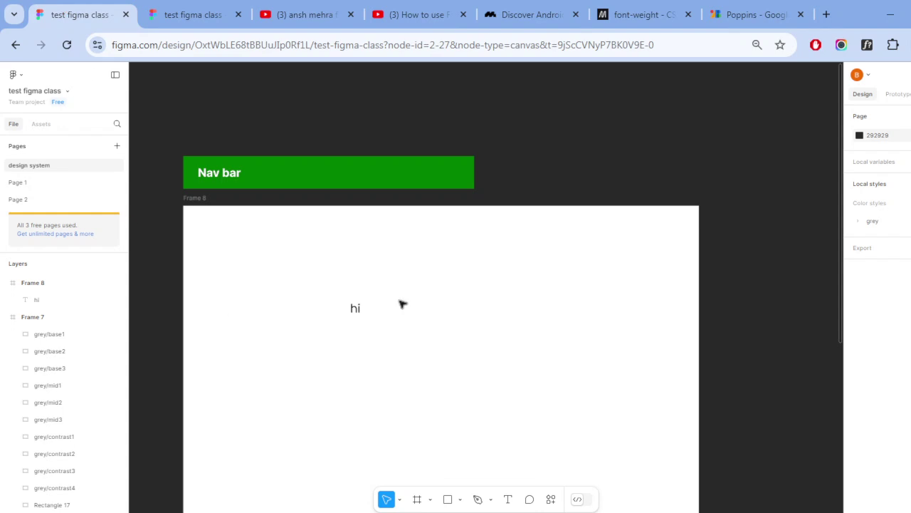
click(356, 308)
double_click(356, 308)
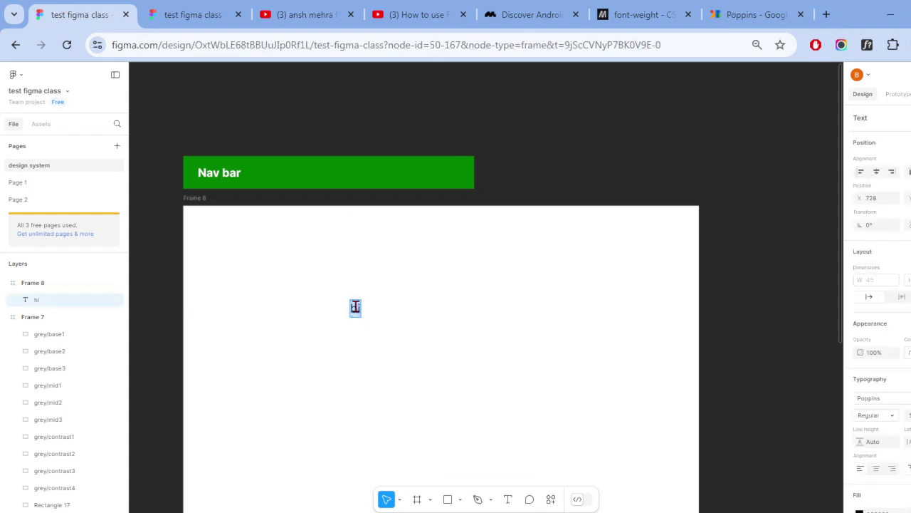
text(lab)
text(le 1)
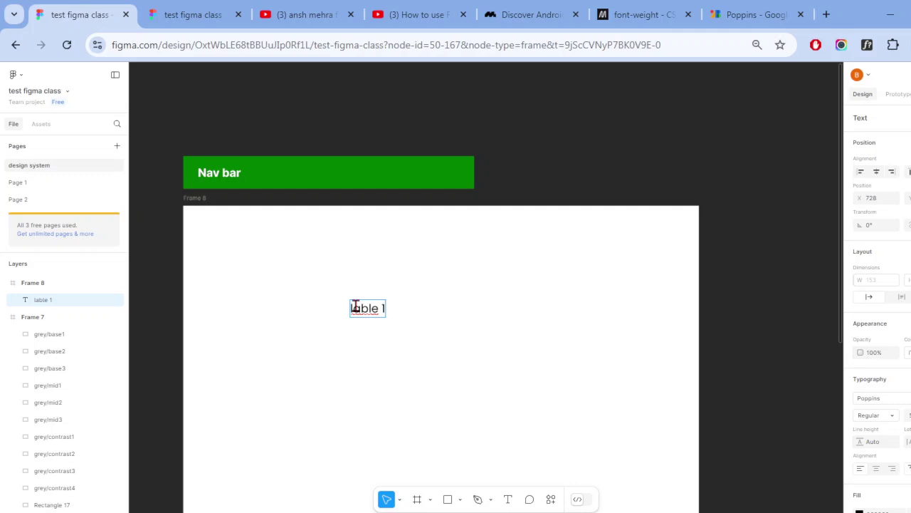
key(BackSpace)
key(BackSpace)
key(BackSpace)
key(BackSpace)
text(el 1)
key(Escape)
- Move label 1 left and add a copy above it reading 'Label all font'
mouse_move(368, 310)
mouse_down()
mouse_move(243, 319)
mouse_move(234, 277)
mouse_up()
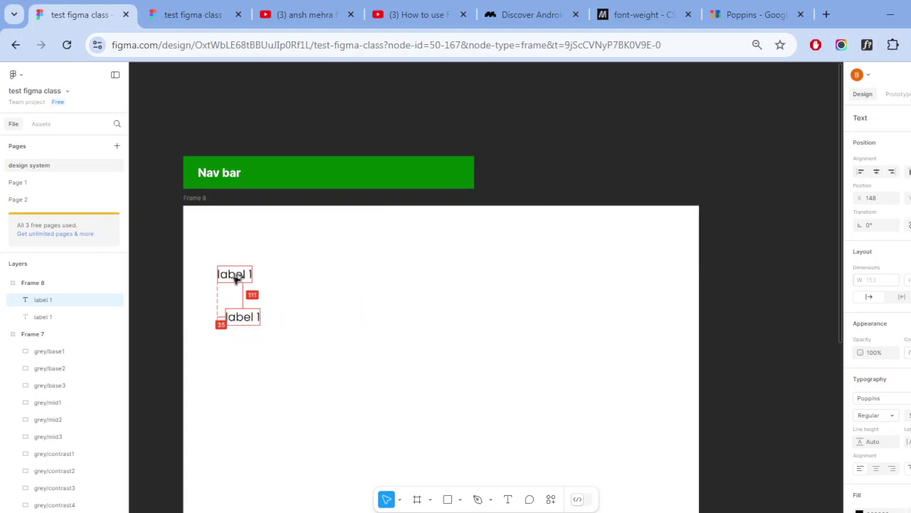
double_click(235, 273)
text(Lab)
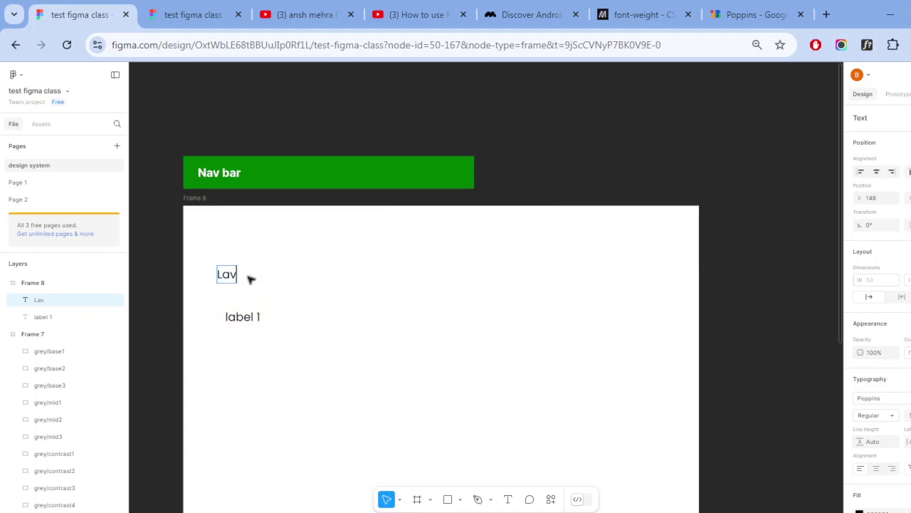
key(BackSpace)
text(nel)
key(BackSpace)
key(BackSpace)
key(BackSpace)
text(bel all f)
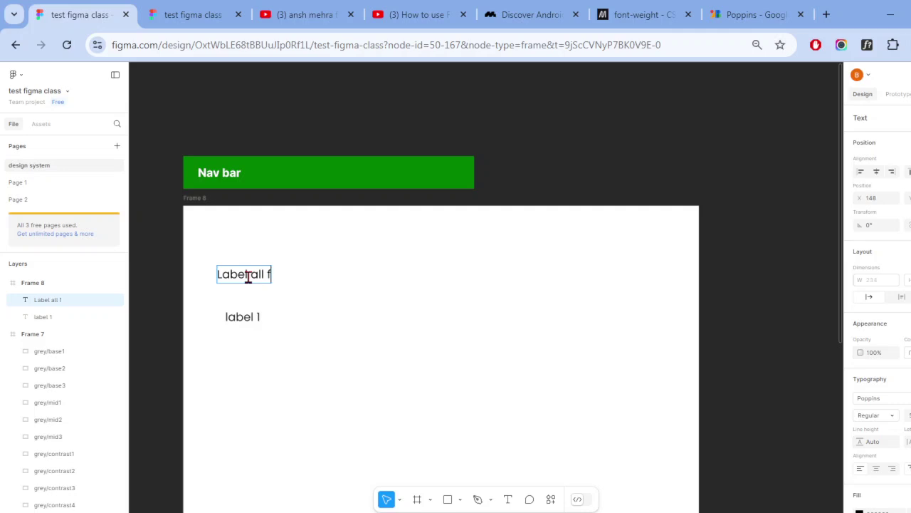
text(ont)
key(Escape)
- Make 'Label all font' Bold and move it near the top of Frame 8
click(890, 417)
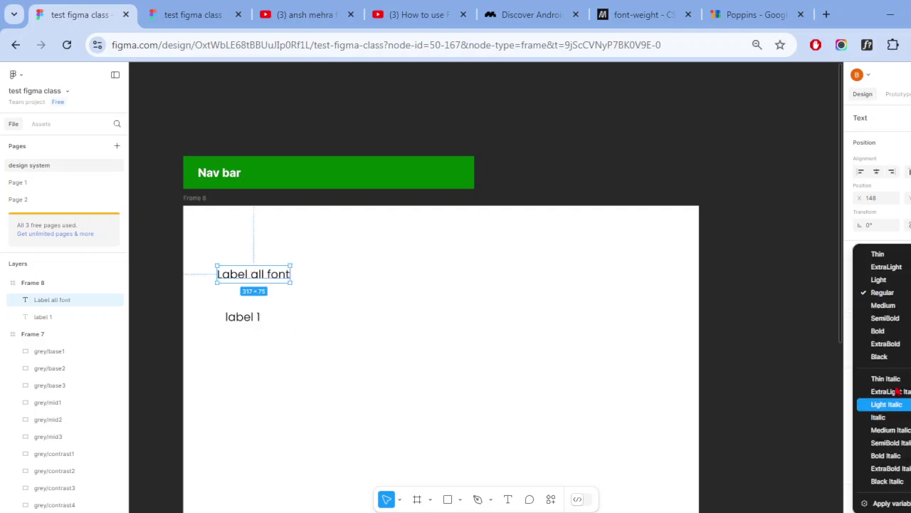
click(887, 330)
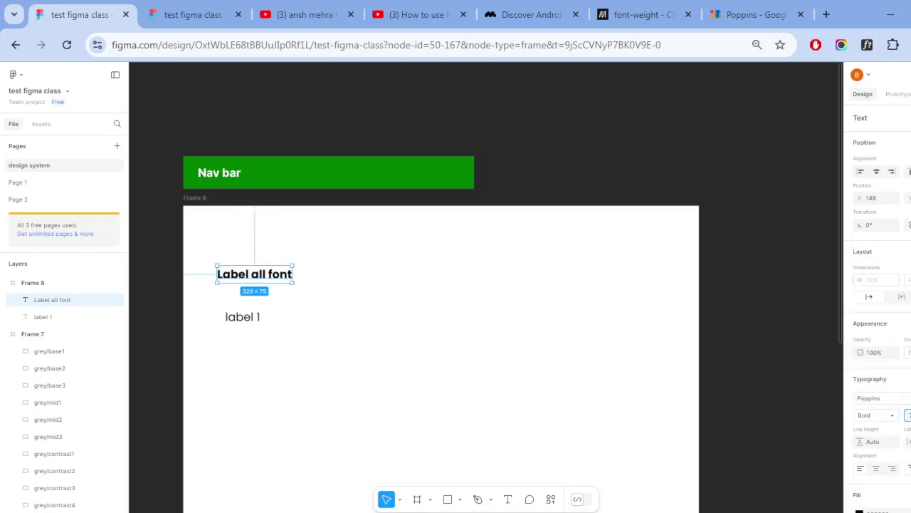
drag(285, 274, 279, 245)
drag(234, 326, 217, 291)
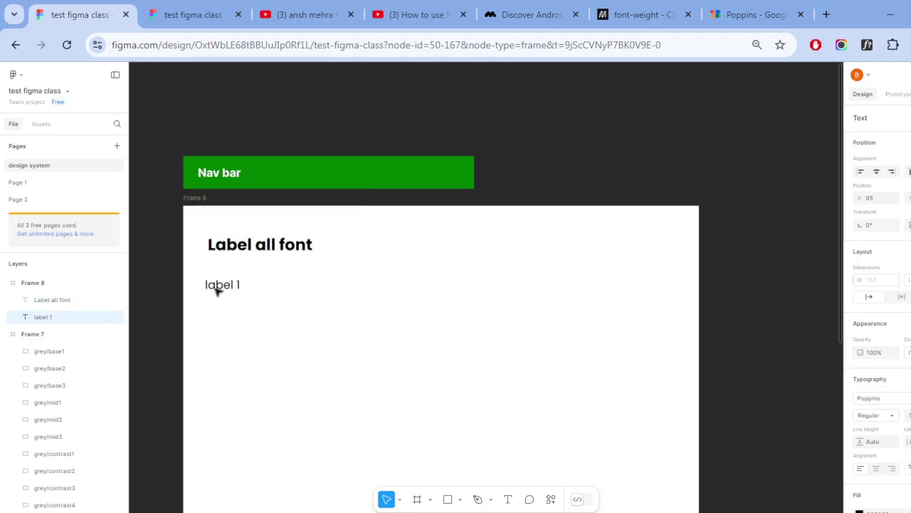
- Align label 1 under the heading at X 107 and make its box auto width
drag(217, 290, 235, 292)
double_click(235, 289)
key(Escape)
key(Return)
- Duplicate label 1 into evenly spaced copies stacked below it
scroll(228, 291, up, 5)
scroll(484, 319, left, 4)
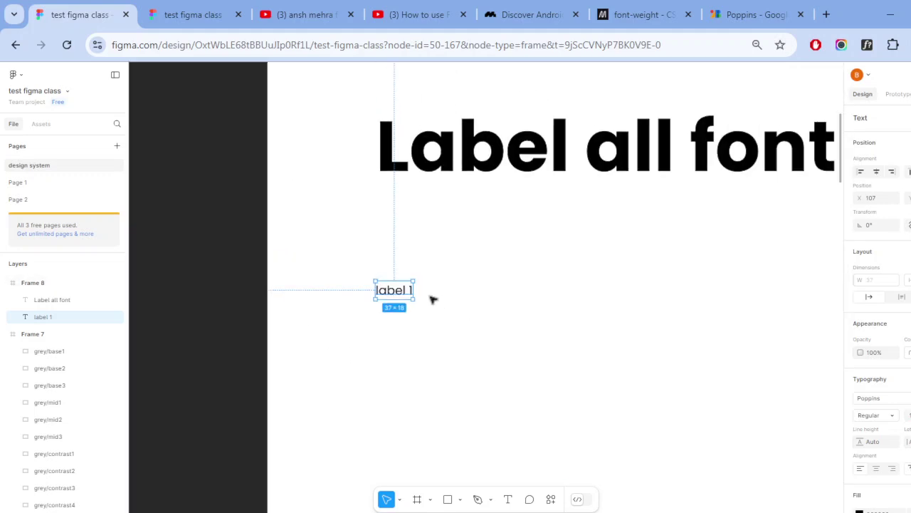
mouse_move(404, 289)
mouse_down()
mouse_move(413, 269)
mouse_move(400, 258)
mouse_up()
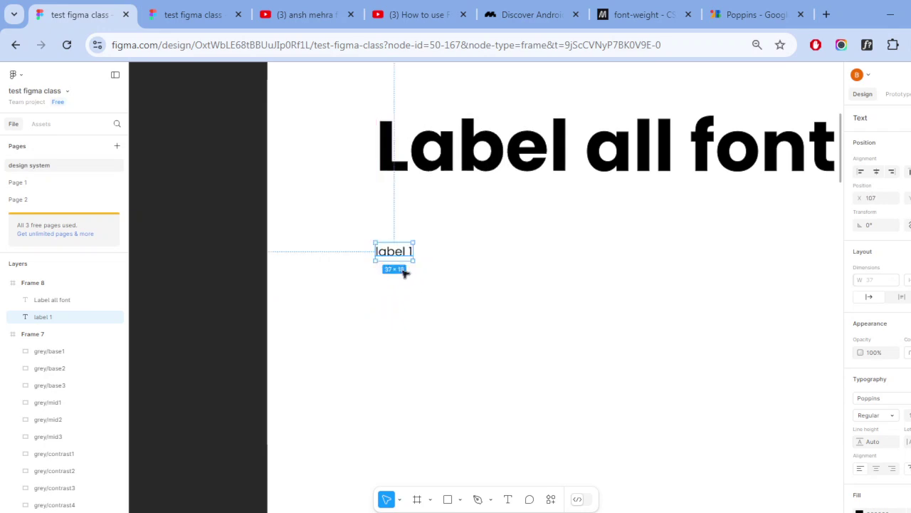
drag(393, 253, 397, 291)
key(ctrl+d)
key(ctrl+d)
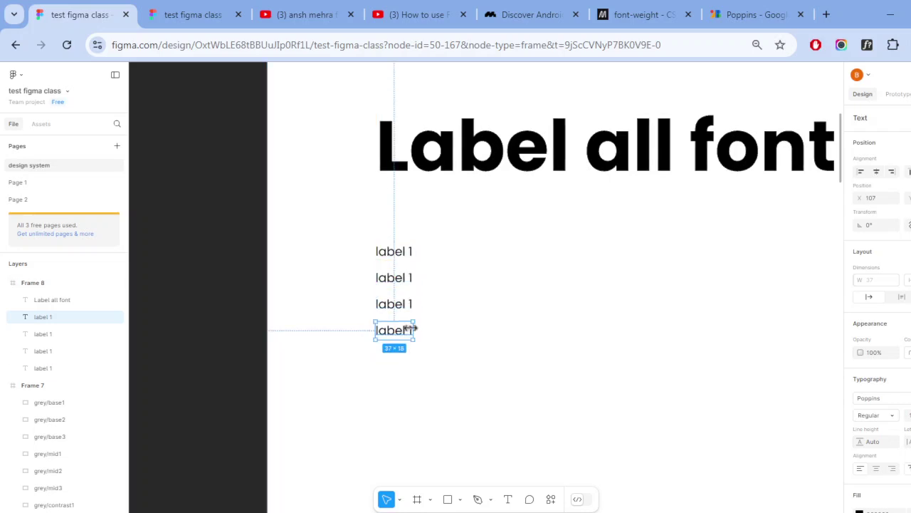
key(ctrl+d)
- Renumber the first two copies to 'label 2' and 'label 3'
click(412, 277)
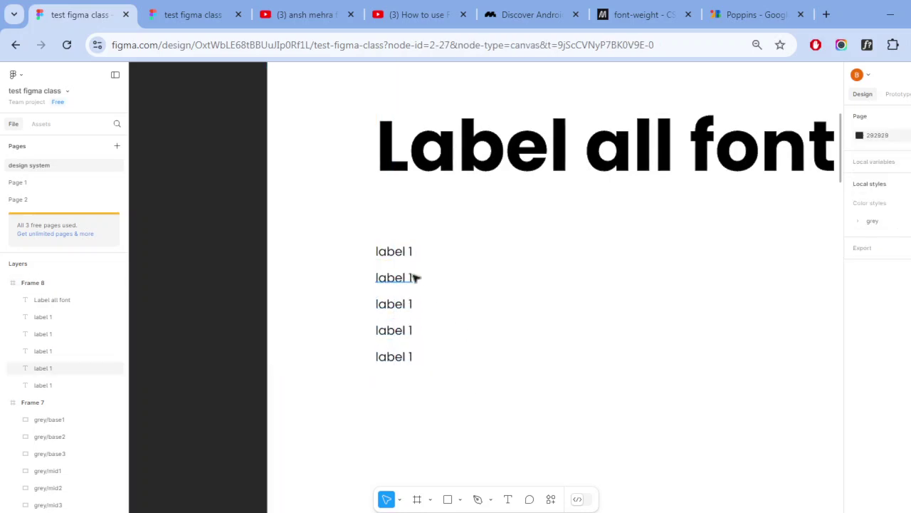
double_click(408, 277)
click(405, 279)
key(BackSpace)
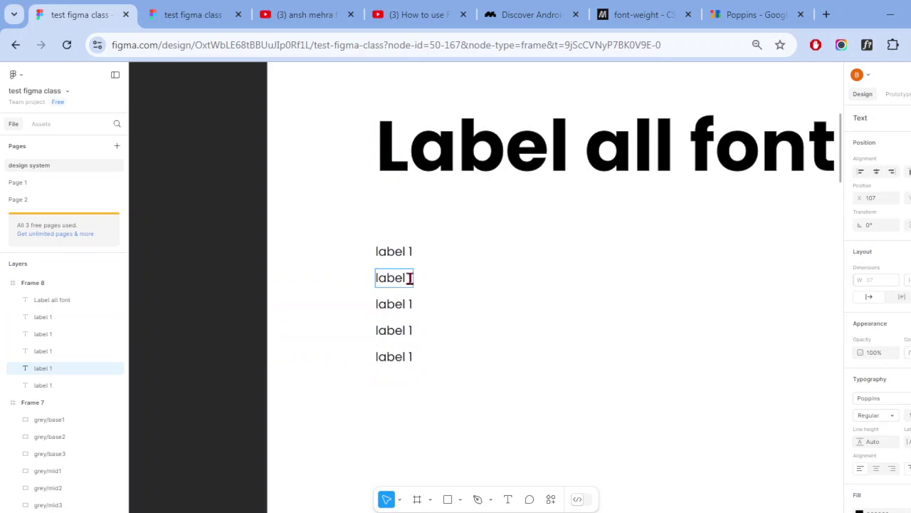
text(2)
key(Escape)
double_click(396, 305)
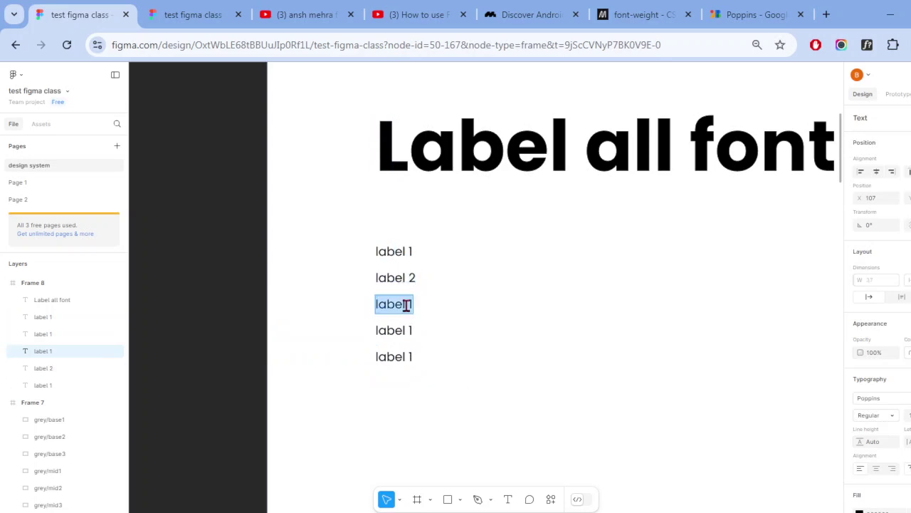
click(411, 304)
key(BackSpace)
text(3)
key(Escape)
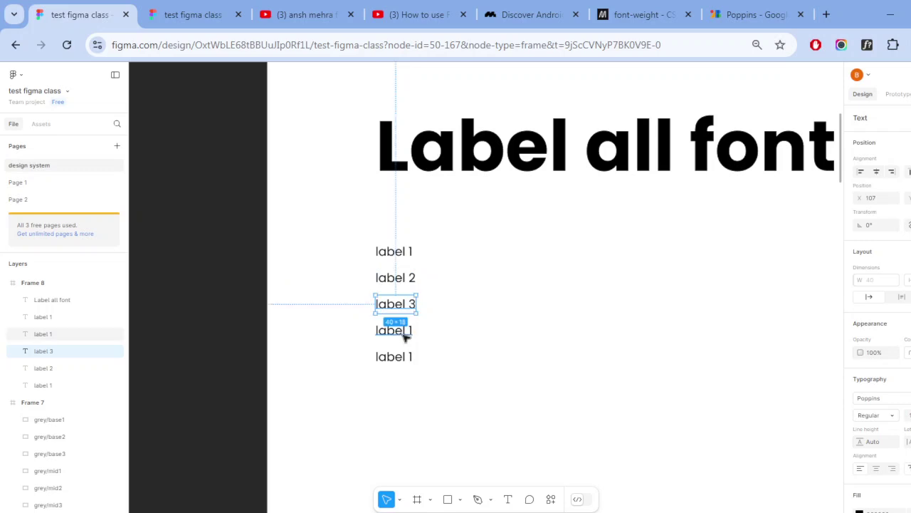
- Renumber the last two copies to 'label 4' and 'label 5'
double_click(406, 330)
click(409, 333)
key(BackSpace)
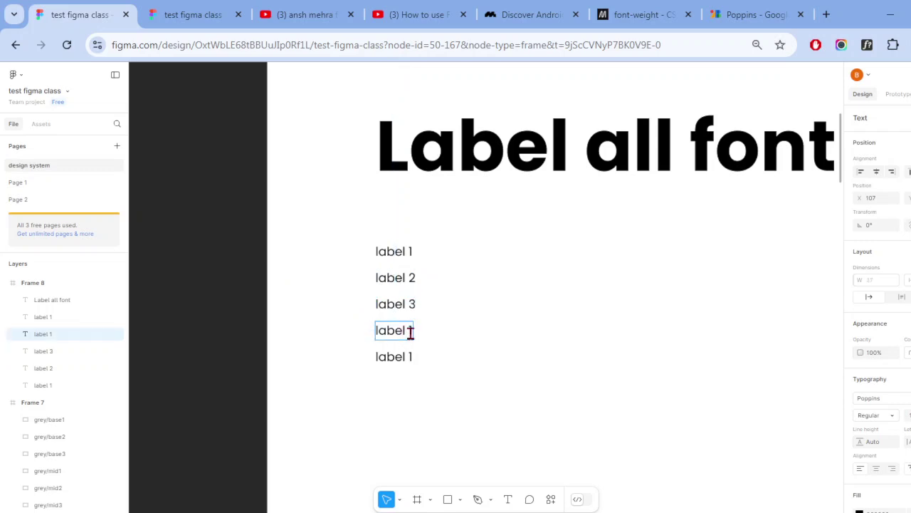
text(4)
key(Escape)
click(405, 359)
double_click(407, 358)
click(409, 358)
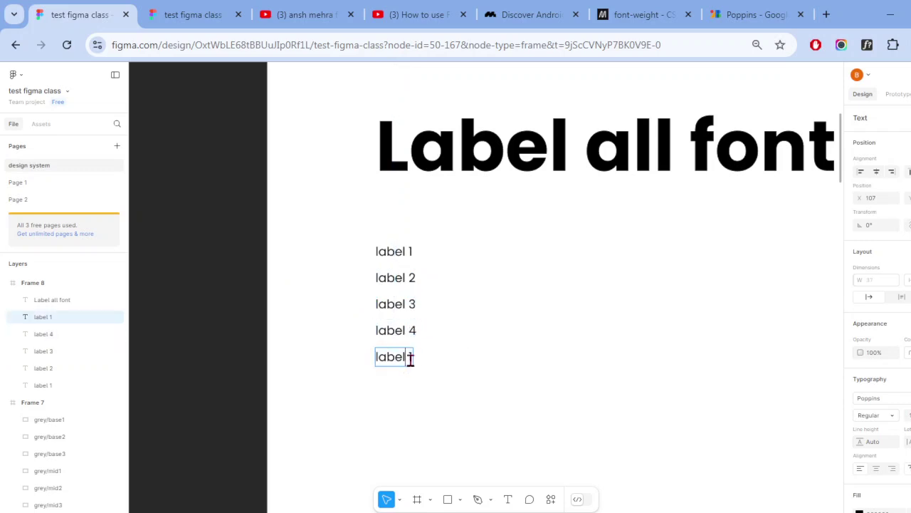
key(BackSpace)
text(5)
key(Escape)
- Increase the font sizes of label 2 and label 3
click(480, 363)
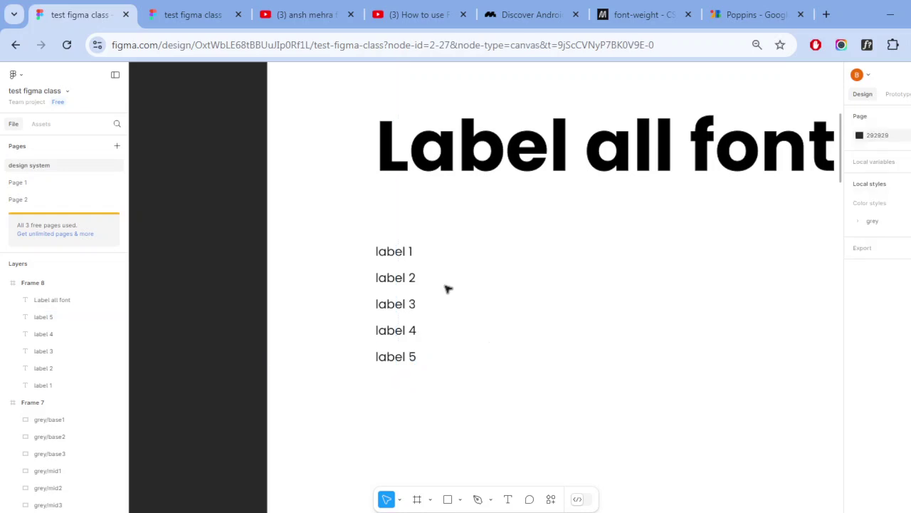
click(396, 278)
click(908, 415)
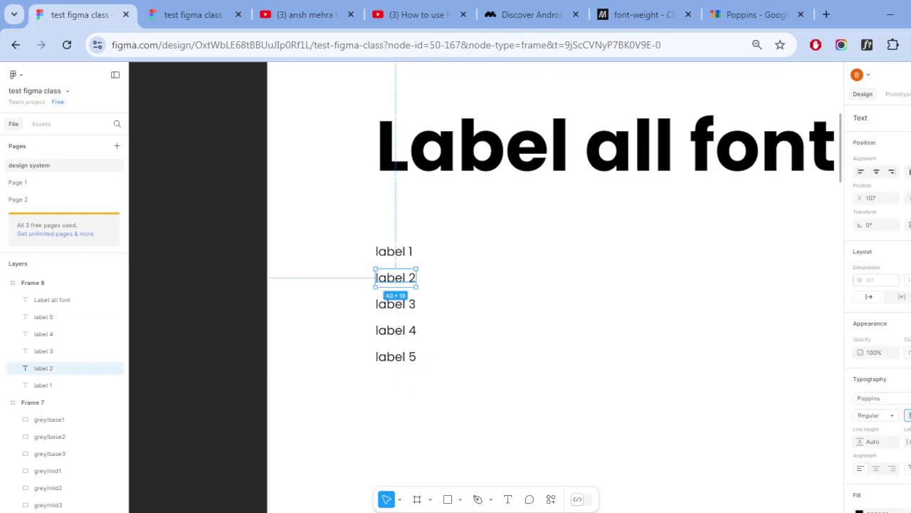
click(647, 362)
click(419, 314)
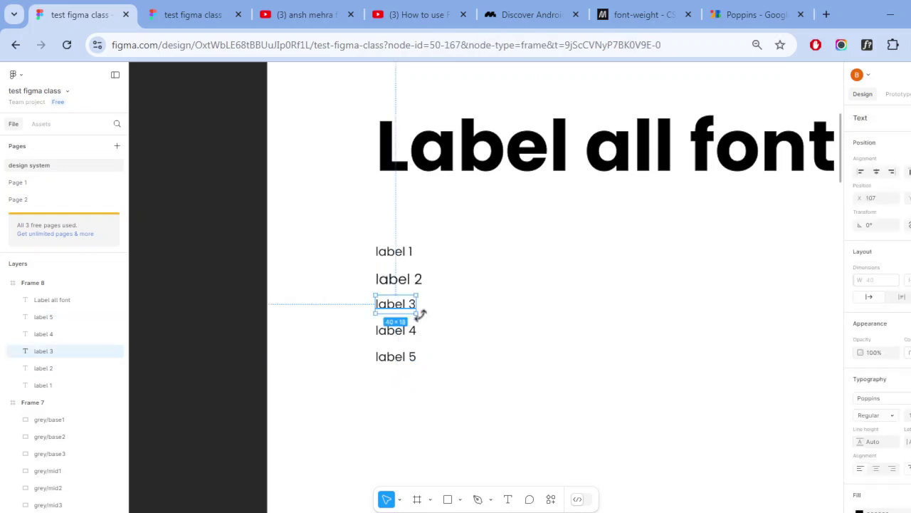
click(908, 415)
key(Return)
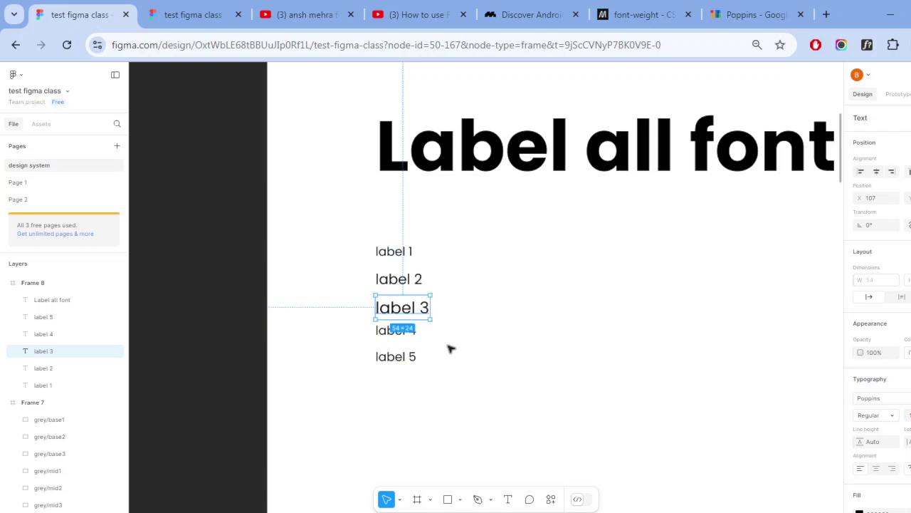
- Increase label 4's font size and set label 5's font size to 20
click(403, 330)
click(908, 415)
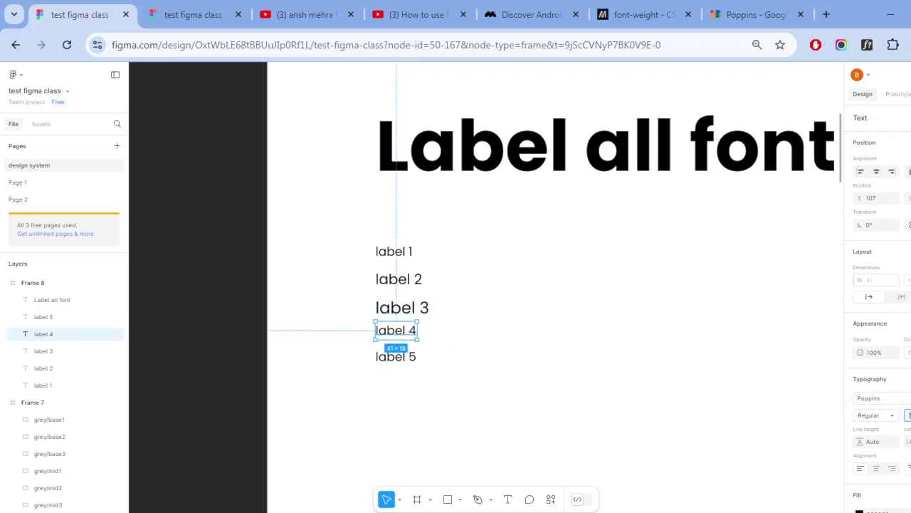
key(Return)
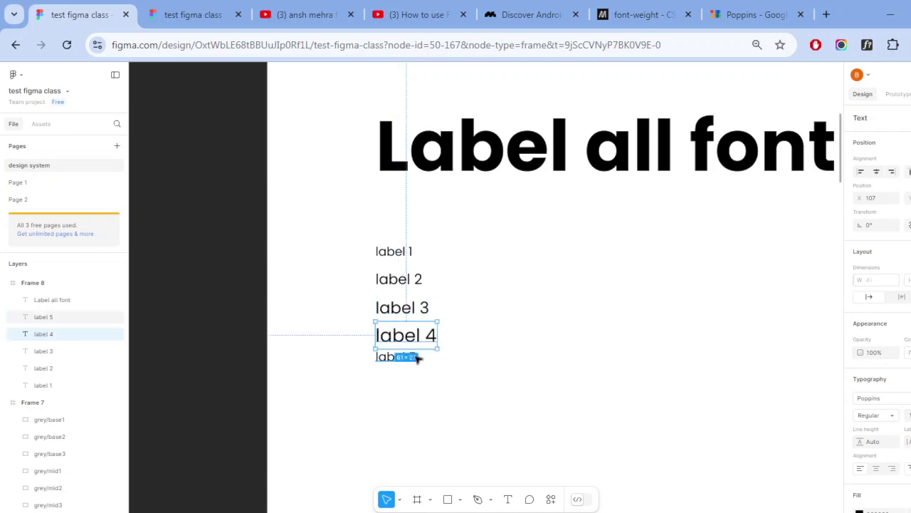
click(415, 358)
click(908, 415)
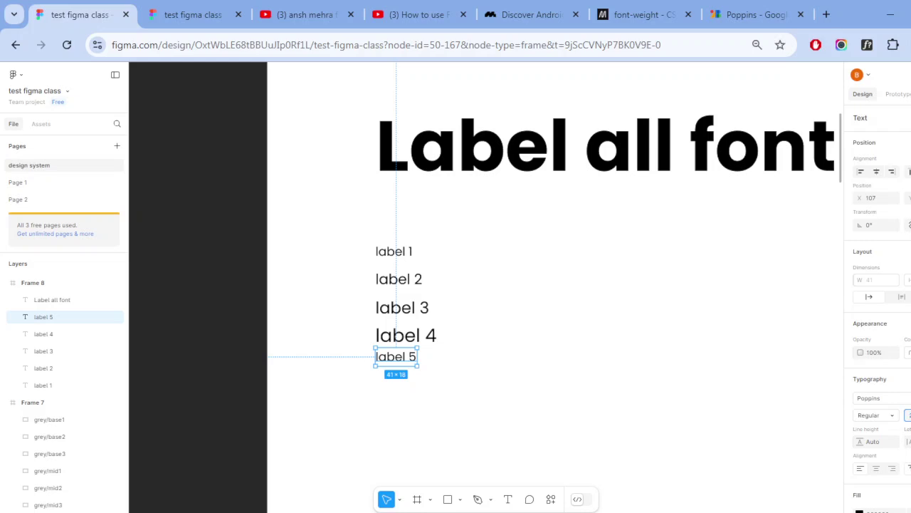
text(20)
key(Return)
- Select all five labels and tidy them into an evenly spaced column
click(573, 416)
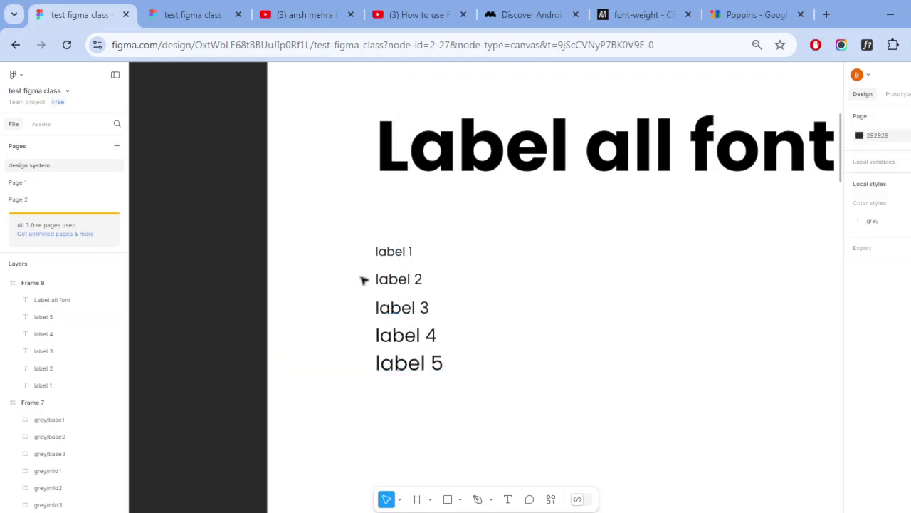
drag(356, 254, 442, 390)
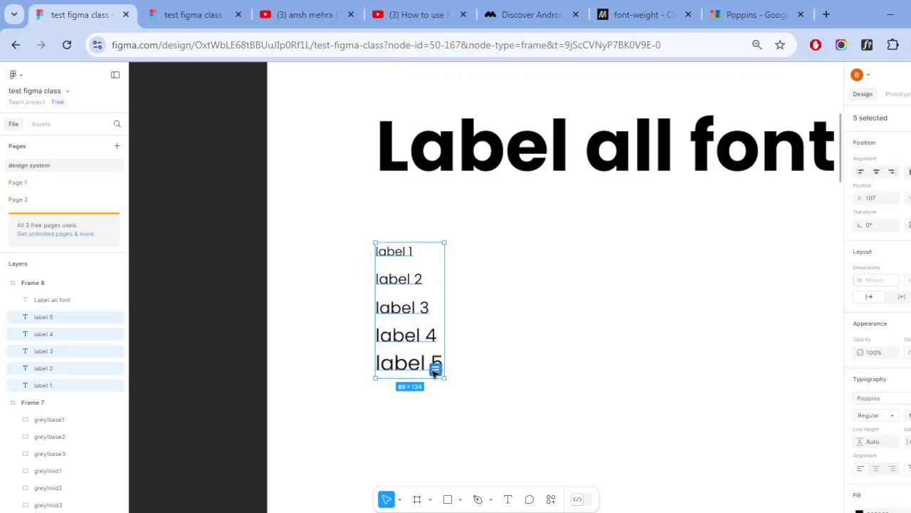
key(ctrl+alt+t)
click(485, 354)
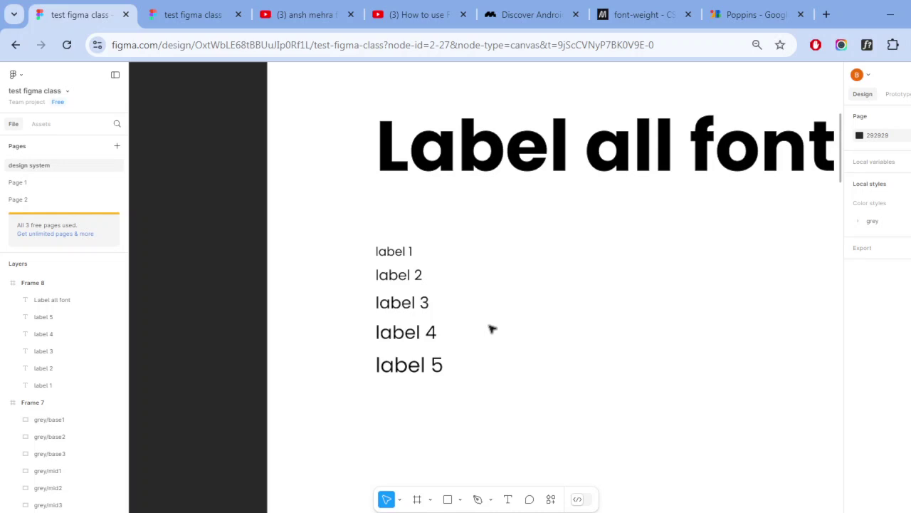
- Renumber the top three labels to read label 5, label 4 and label 3
double_click(411, 253)
click(414, 254)
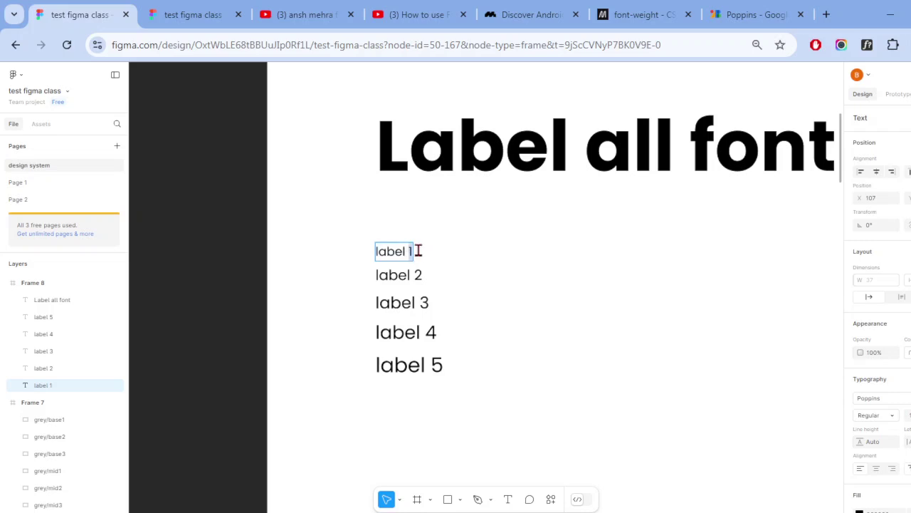
key(BackSpace)
text(5)
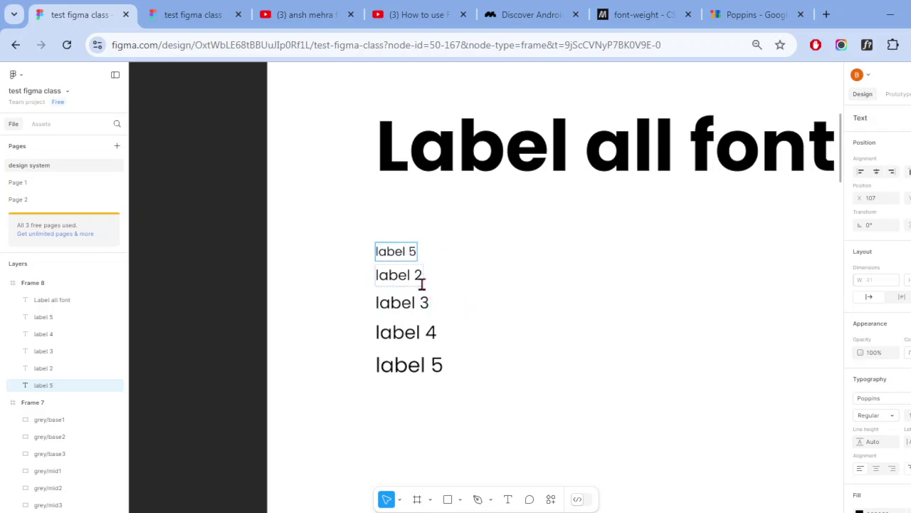
click(419, 276)
double_click(422, 276)
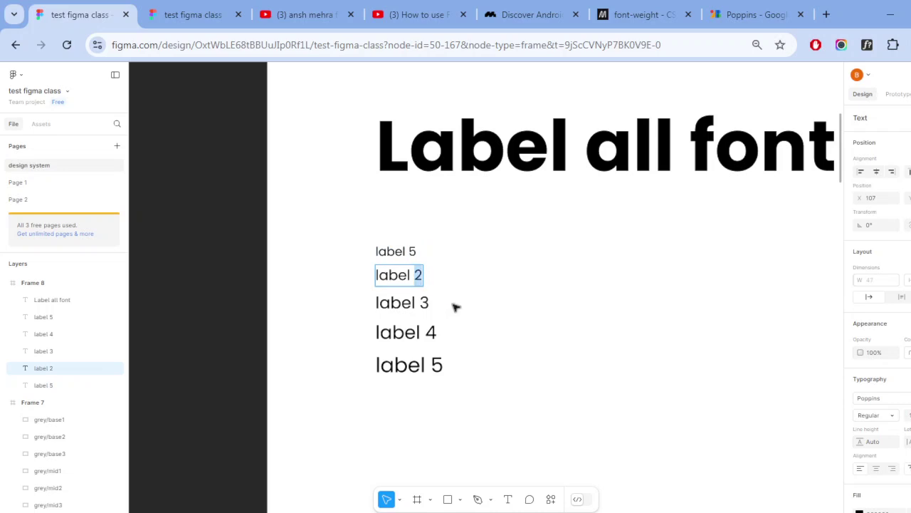
text(4)
key(Escape)
double_click(425, 304)
double_click(424, 304)
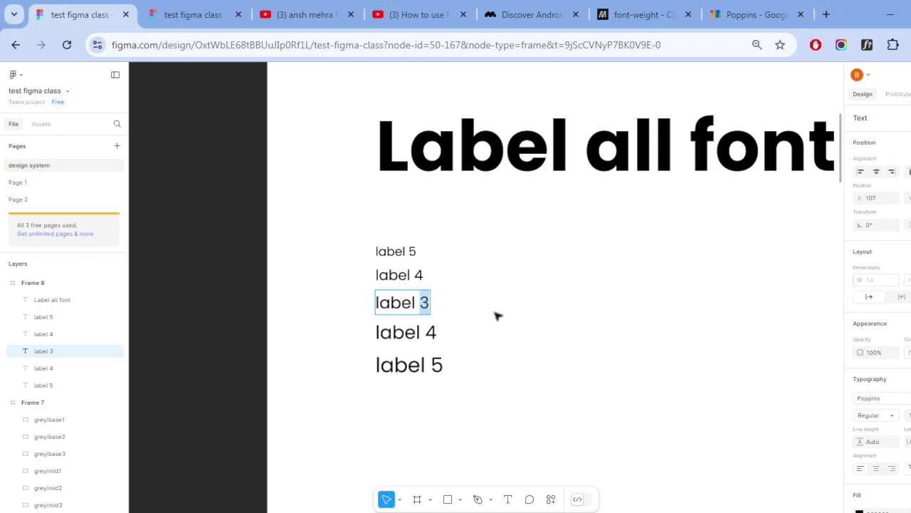
text(3)
- Renumber the fourth label to label 2 and the bottom label to label 1
click(429, 341)
double_click(430, 341)
double_click(428, 336)
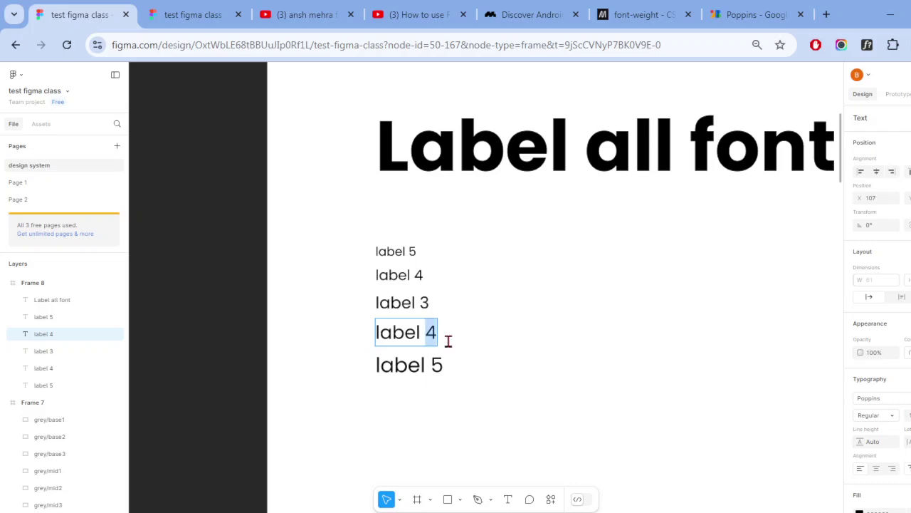
text(3)
key(BackSpace)
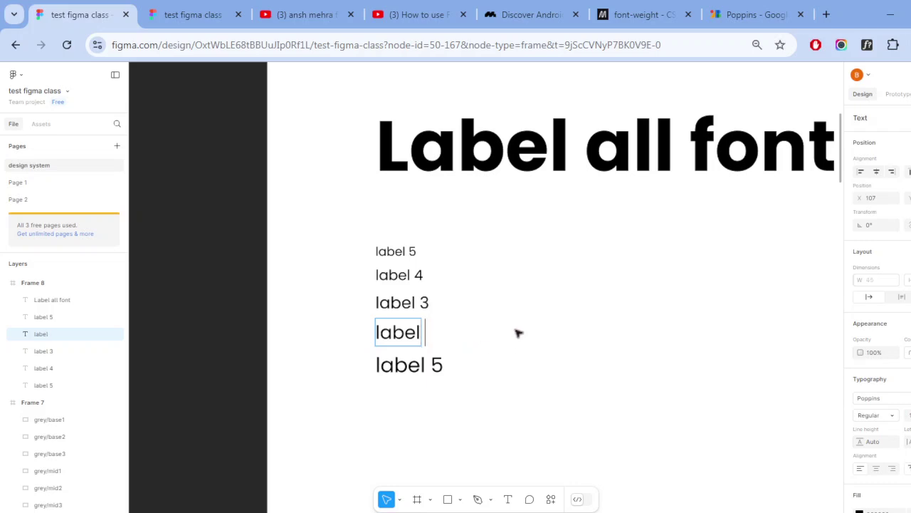
text(2)
key(Escape)
double_click(433, 366)
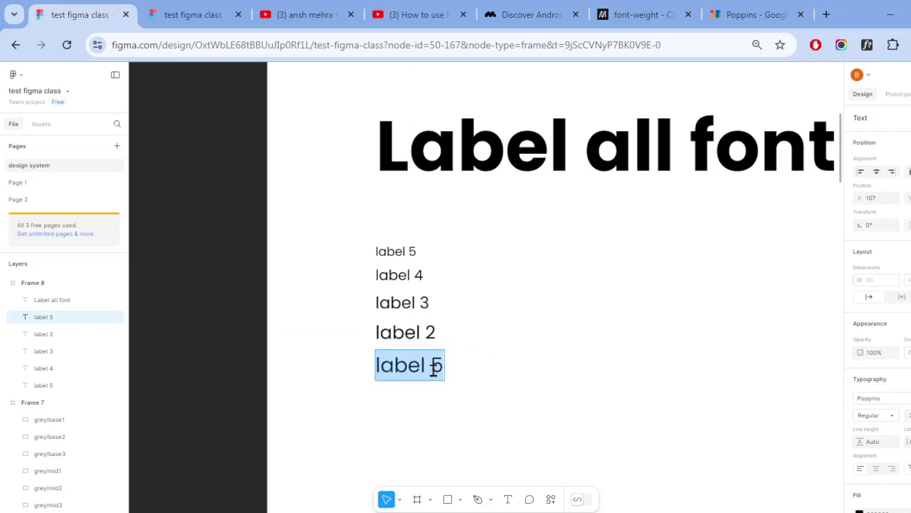
click(435, 365)
double_click(435, 364)
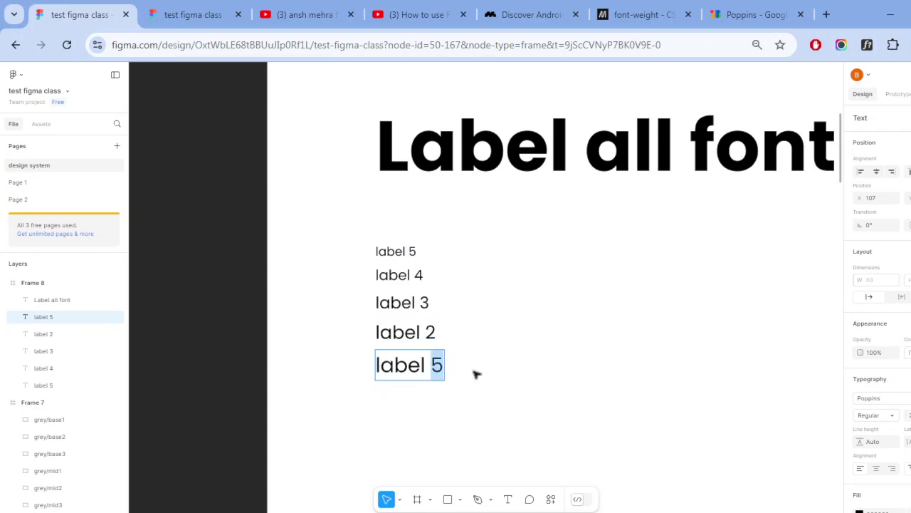
text(1)
key(Escape)
key(Escape)
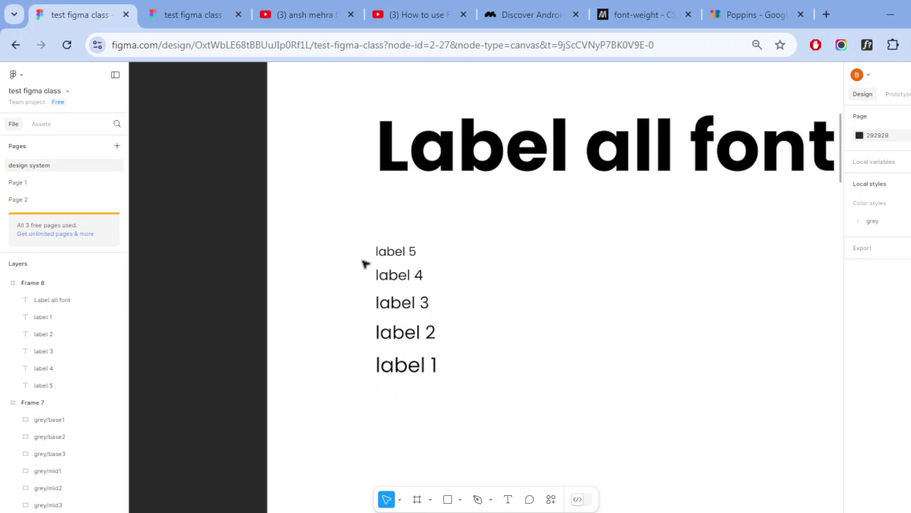
drag(363, 253, 450, 398)
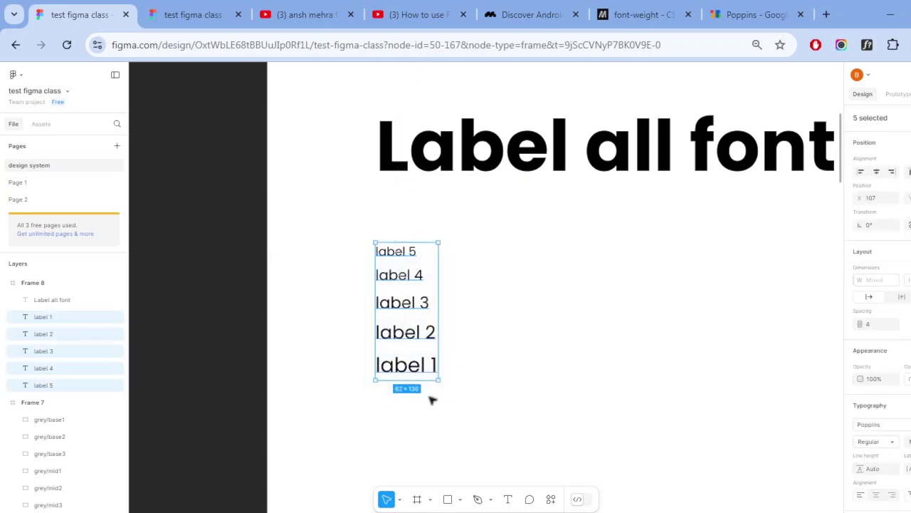
click(482, 367)
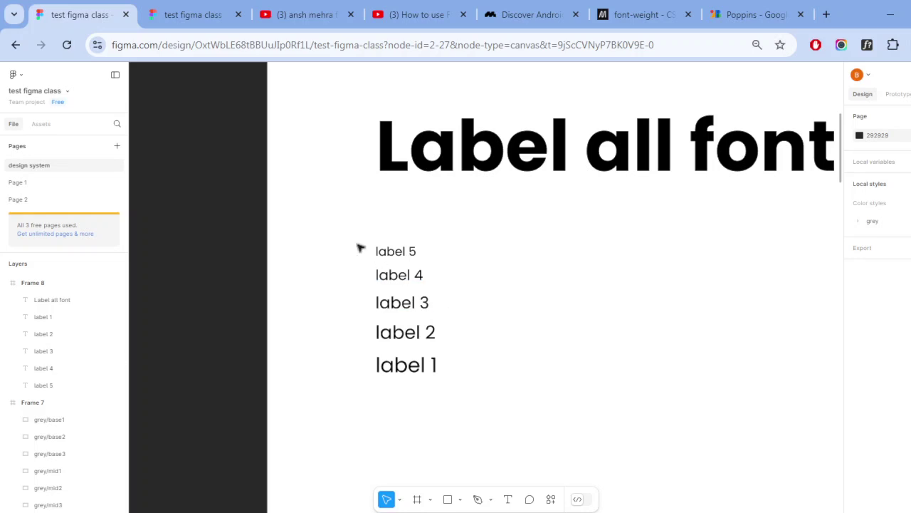
drag(360, 247, 449, 401)
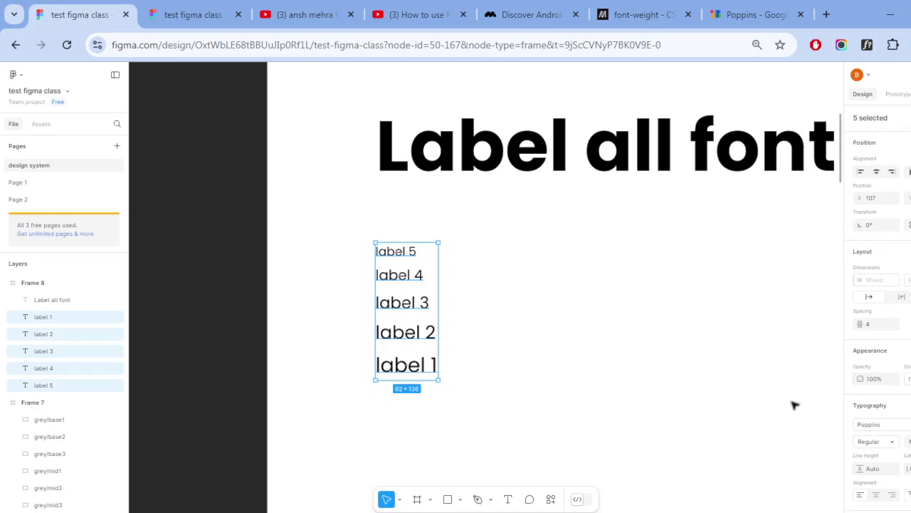
click(748, 396)
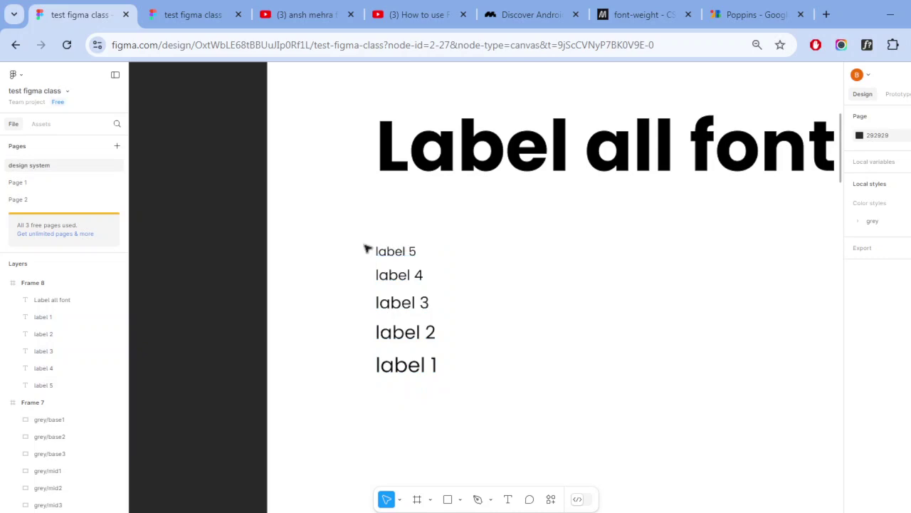
drag(365, 248, 449, 390)
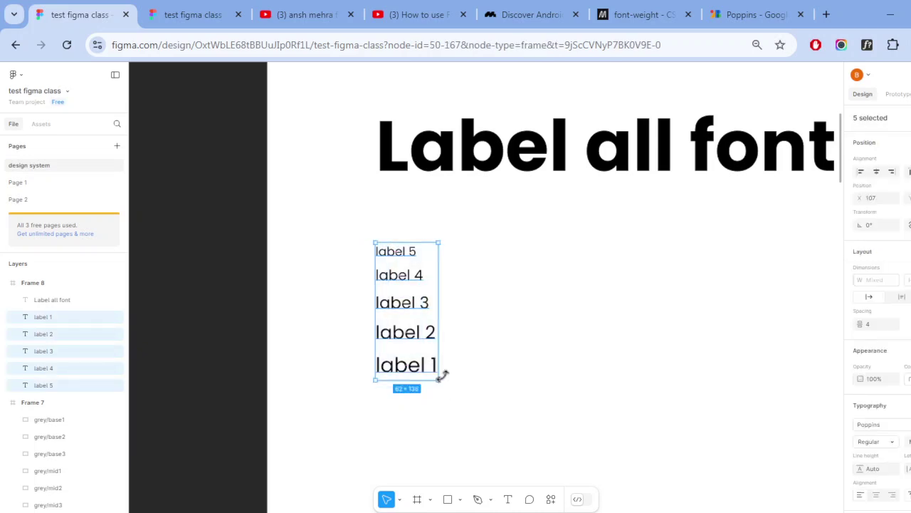
- Sort the five label layers by position with Sorter, listing label 5 down to label 1
key(ctrl+k)
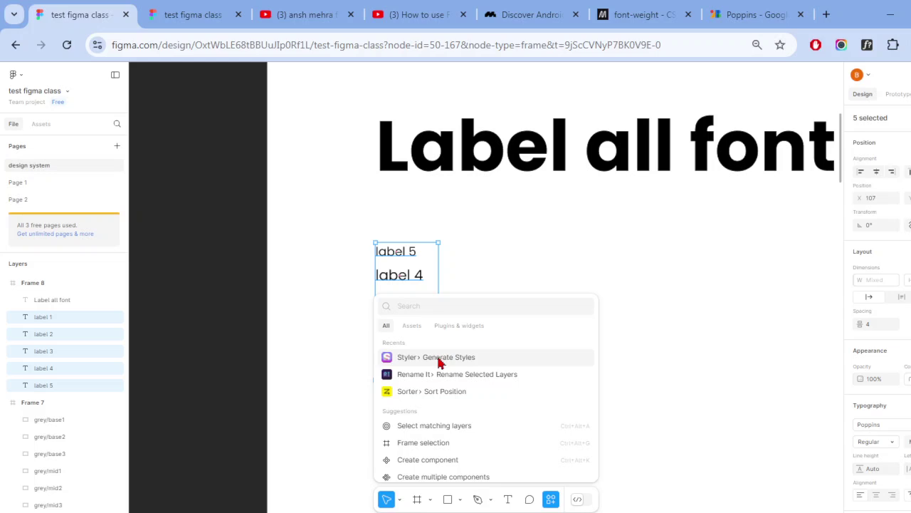
click(433, 391)
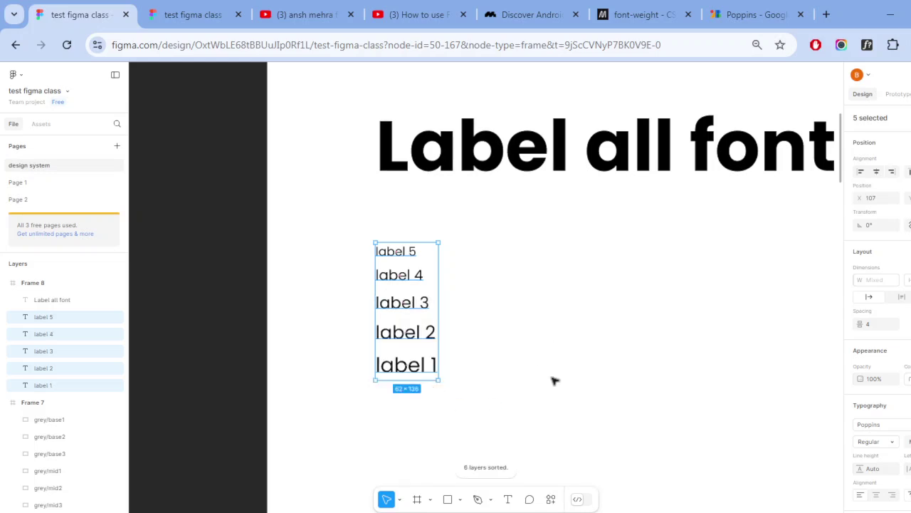
key(ctrl+k)
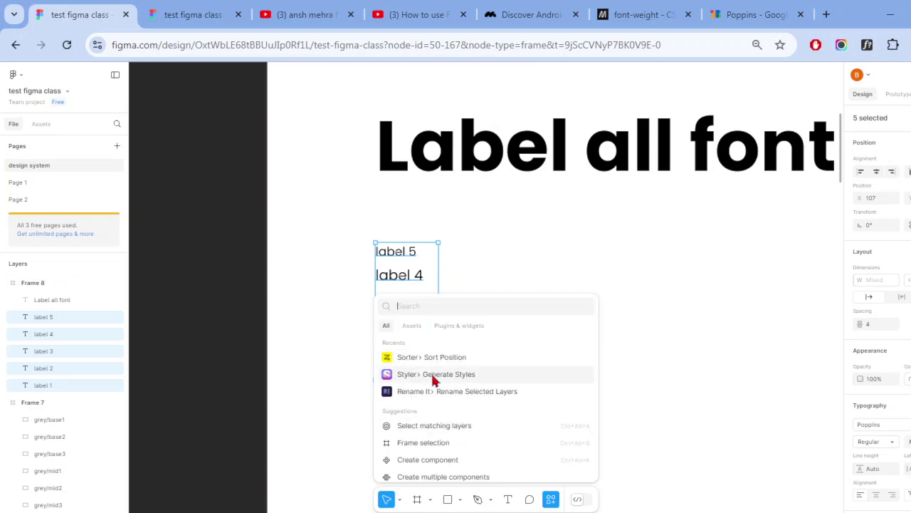
click(430, 358)
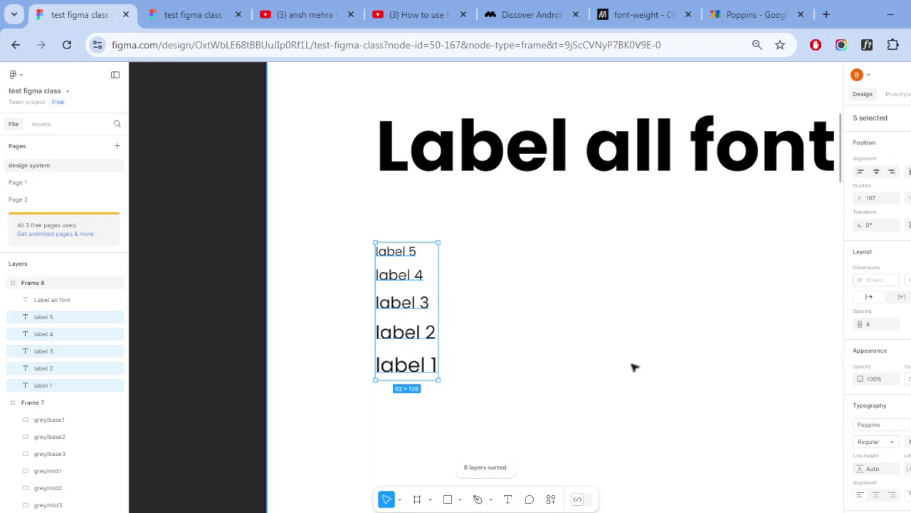
key(ctrl+k)
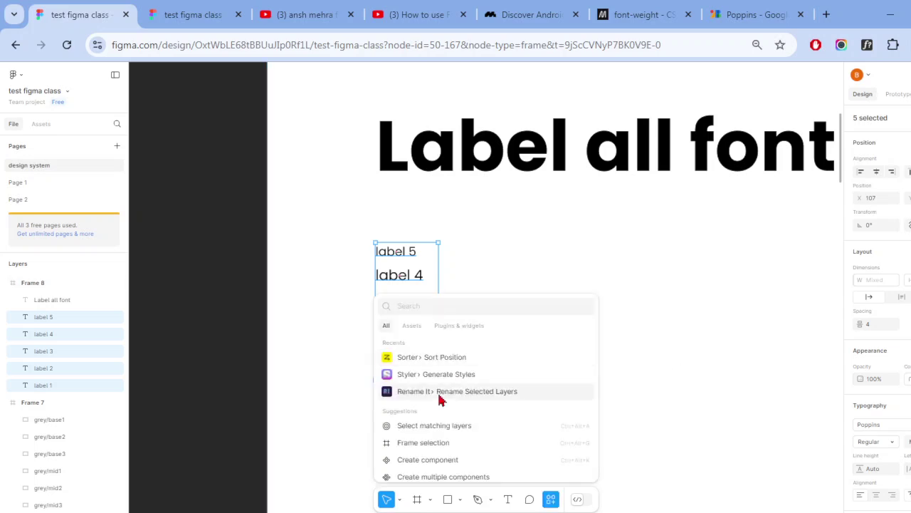
- Rename all five selected label layers to 'Label' using the Rename It plugin
click(438, 394)
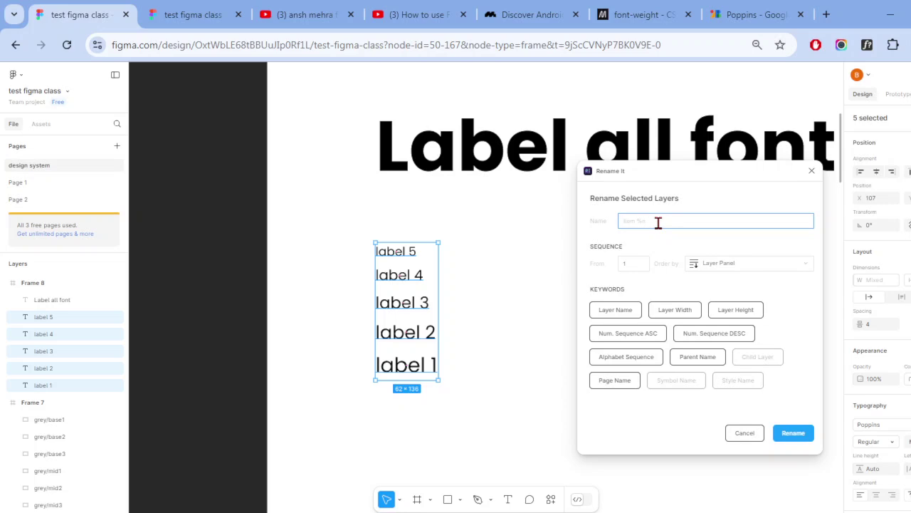
text(L)
text(abel)
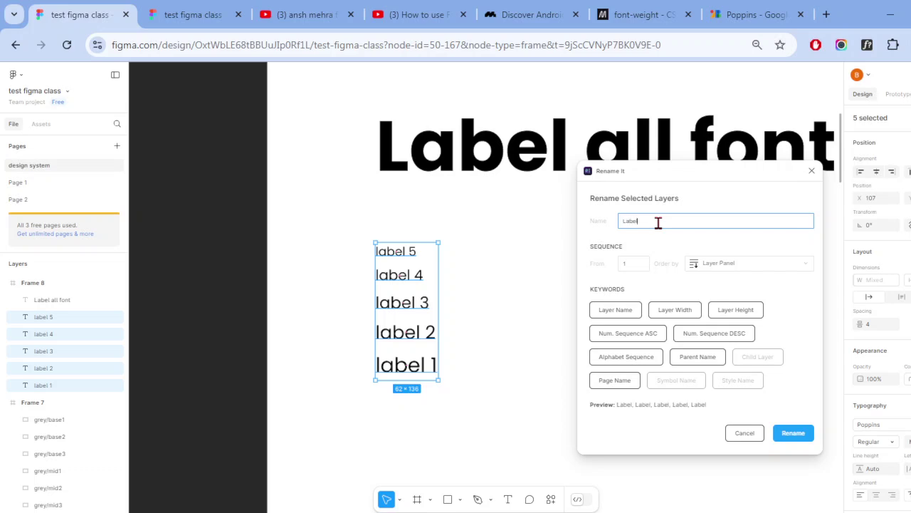
click(795, 433)
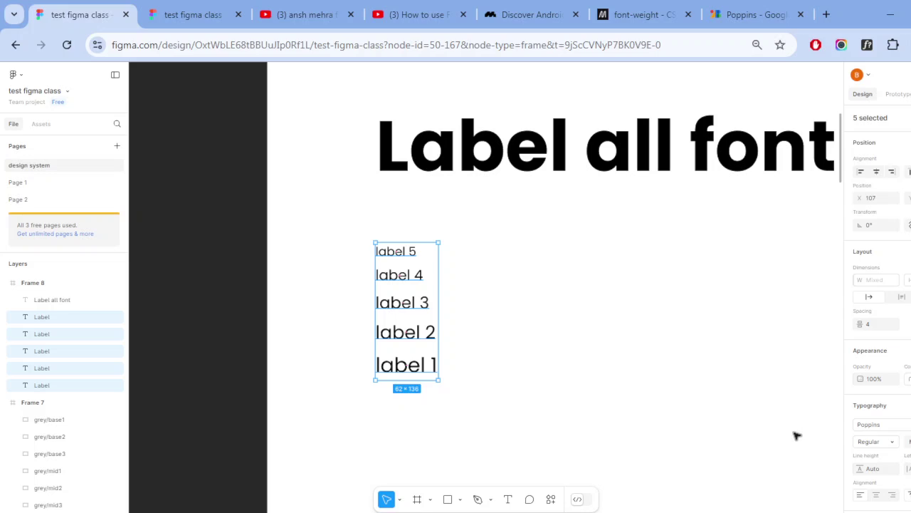
key(ctrl+k)
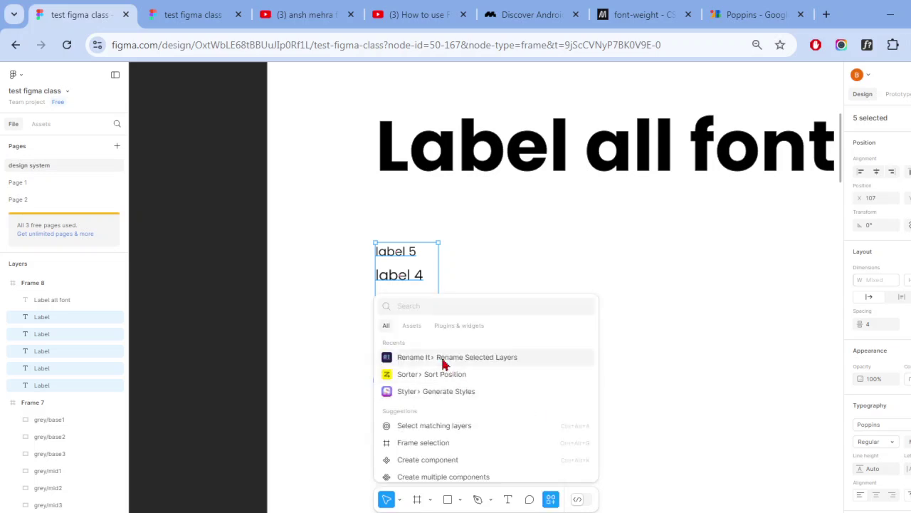
- Relaunch Rename It and insert the current layer-name keyword into the new name pattern
key(Return)
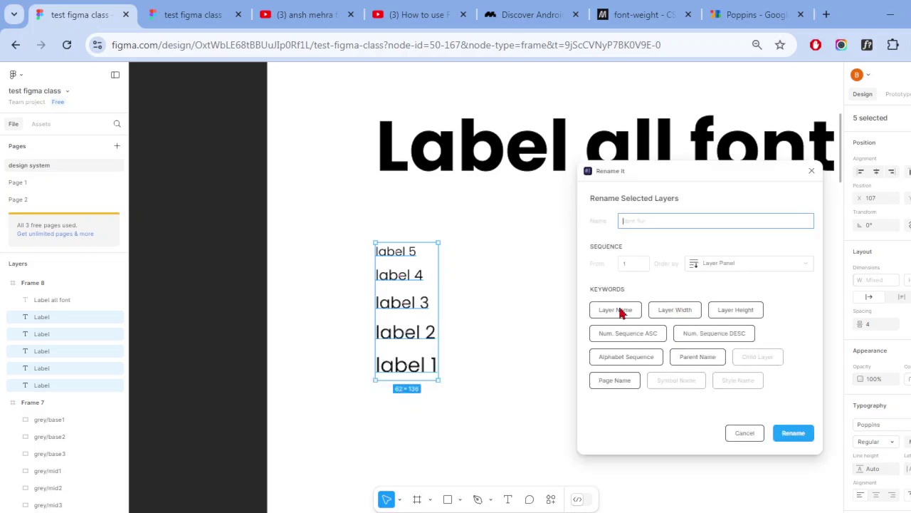
click(618, 311)
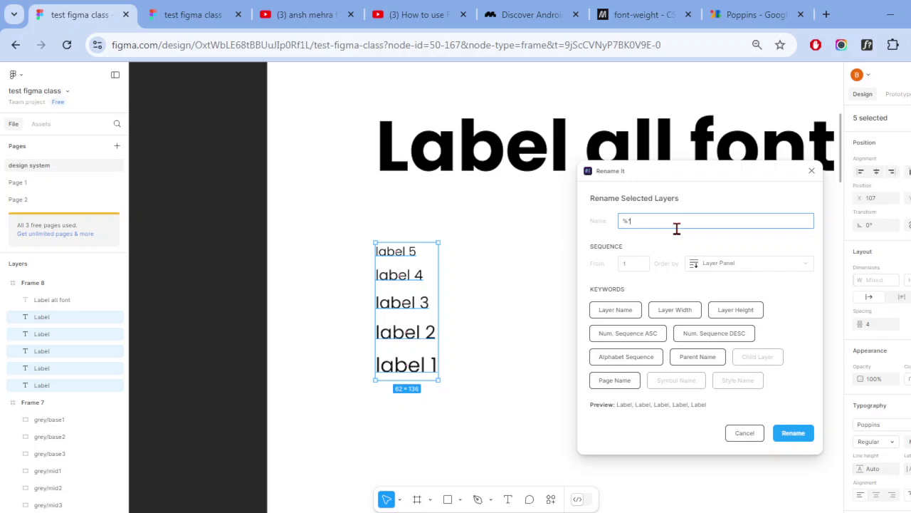
- Rename the layers Label-w400-1 to Label-w400-5 using a '-w400-' plus sequence-number pattern
text(-)
text(w)
text(400)
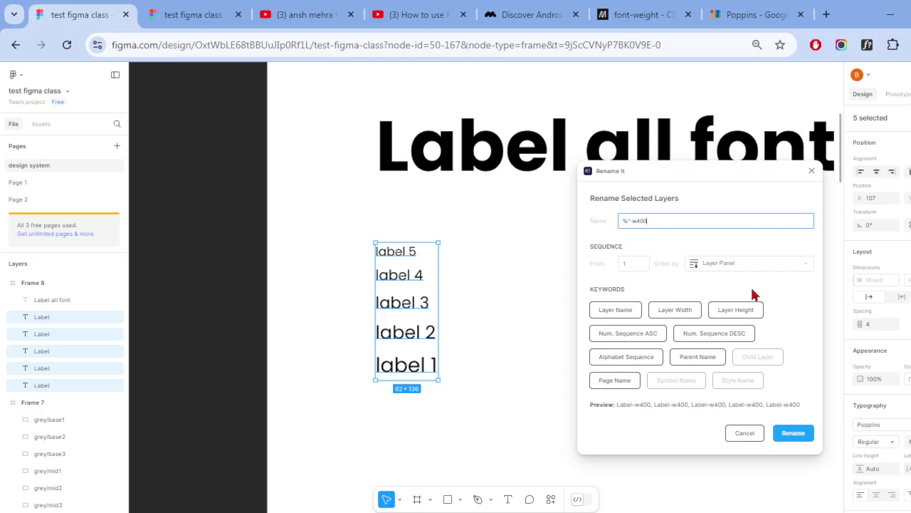
click(719, 335)
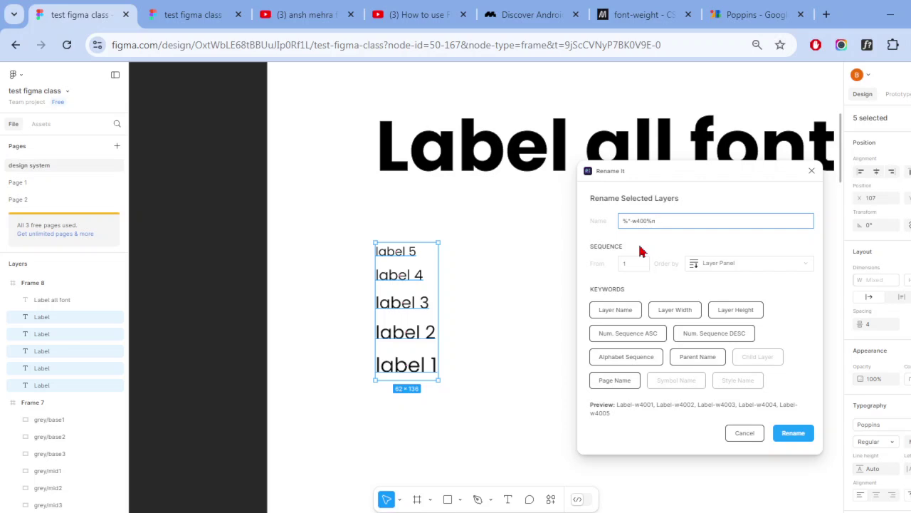
key(BackSpace)
key(BackSpace)
click(618, 333)
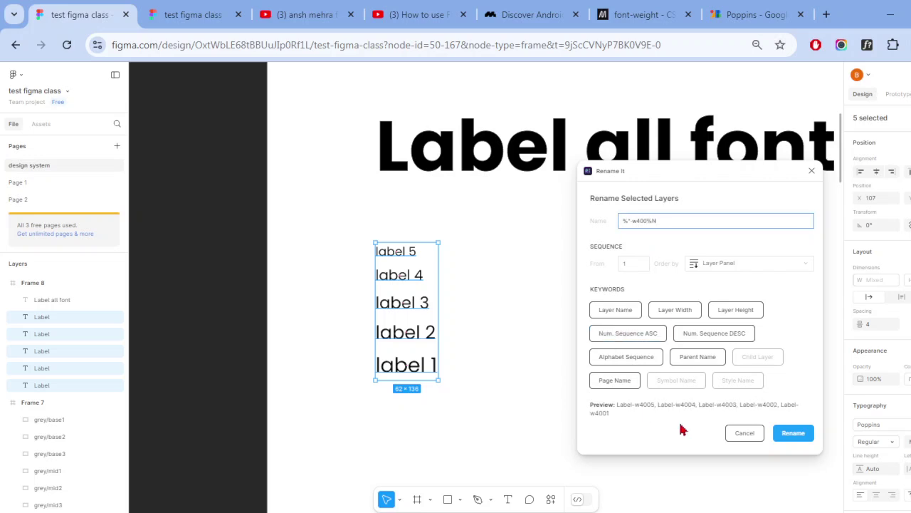
key(BackSpace)
key(BackSpace)
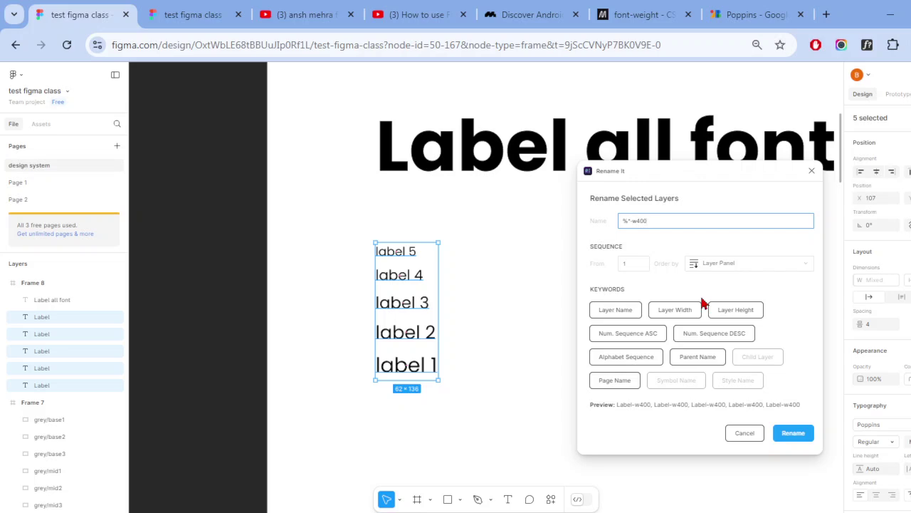
text(-)
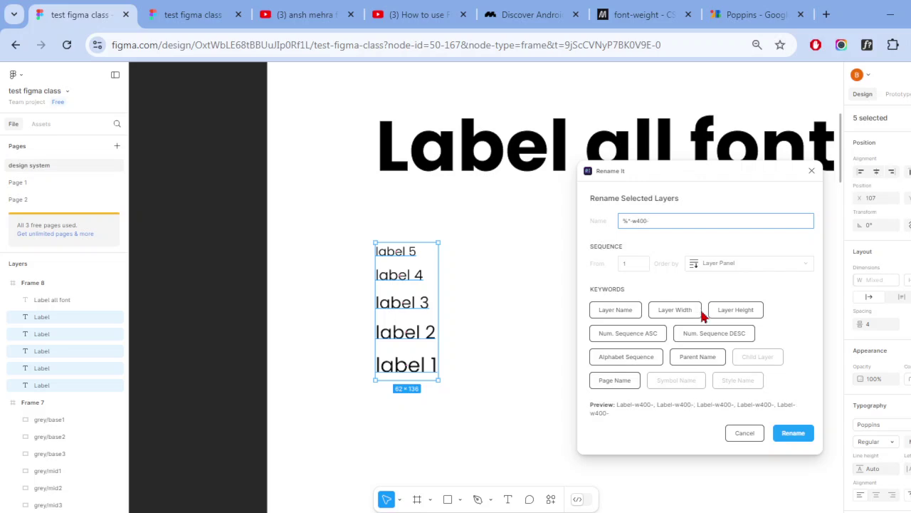
click(640, 334)
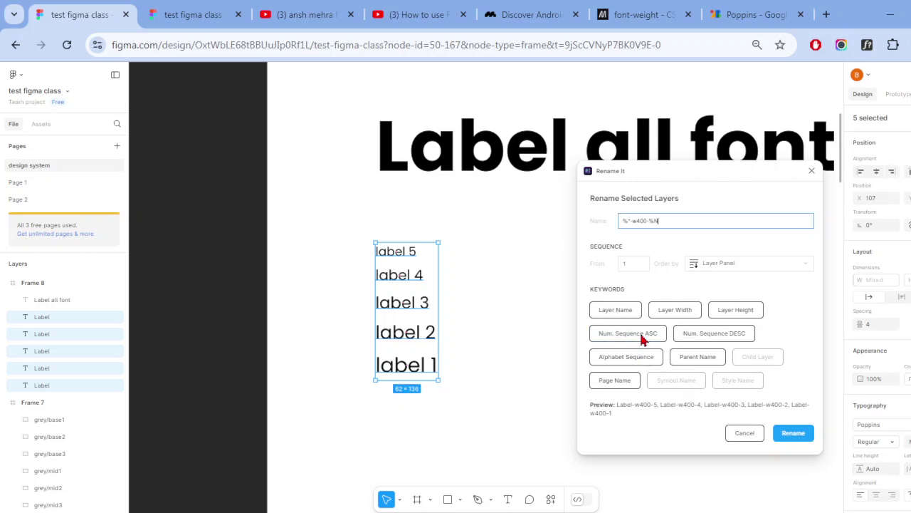
click(793, 433)
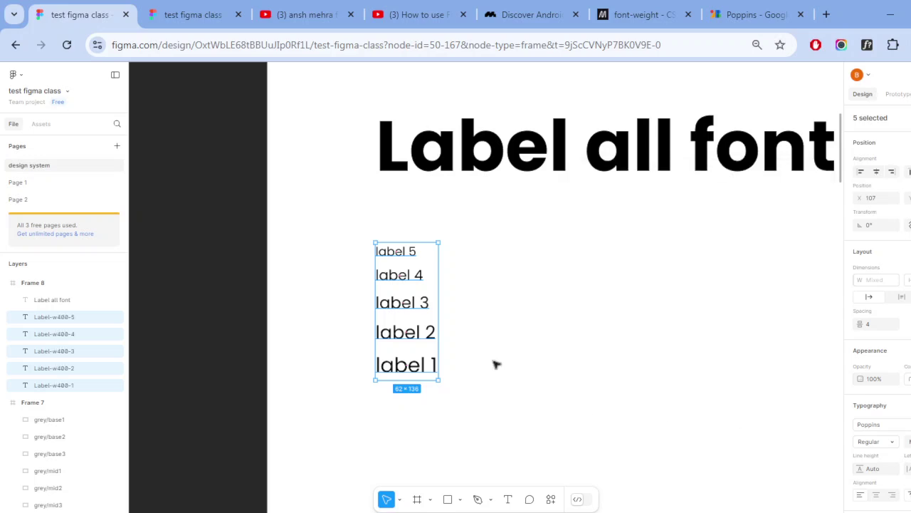
click(461, 366)
- Select each label sample in turn to verify its new Label-w400 layer name
click(421, 366)
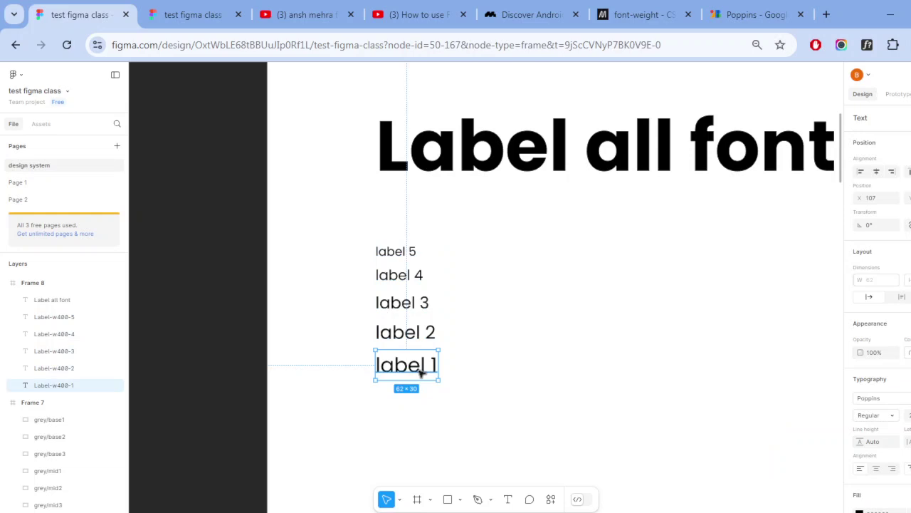
click(417, 334)
click(420, 303)
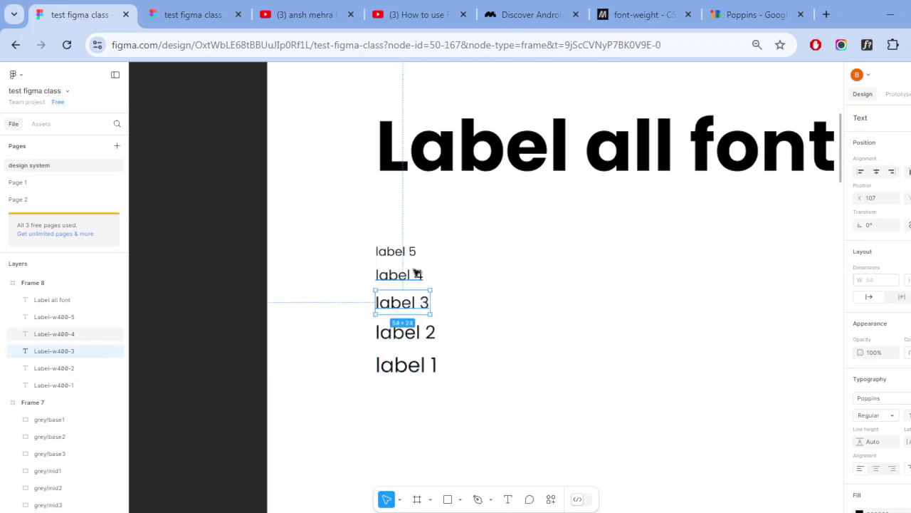
click(416, 275)
click(412, 255)
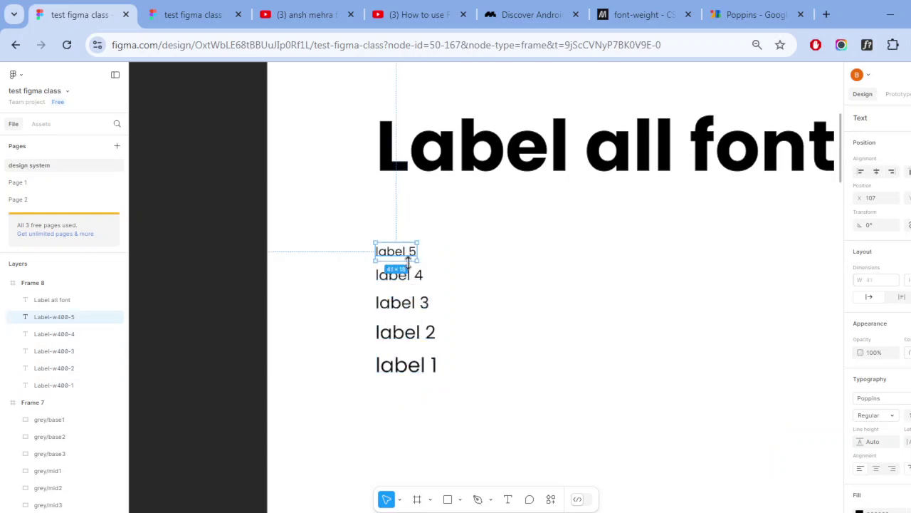
click(409, 278)
click(410, 304)
click(413, 332)
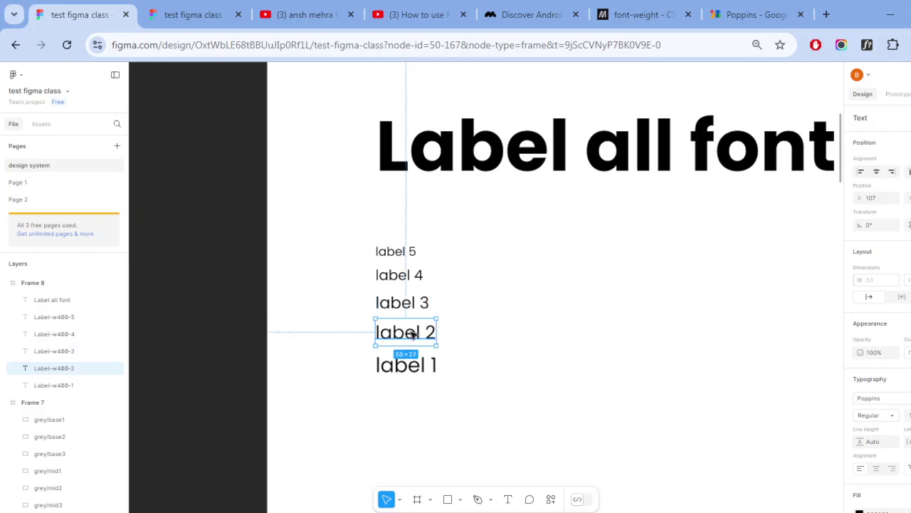
click(416, 366)
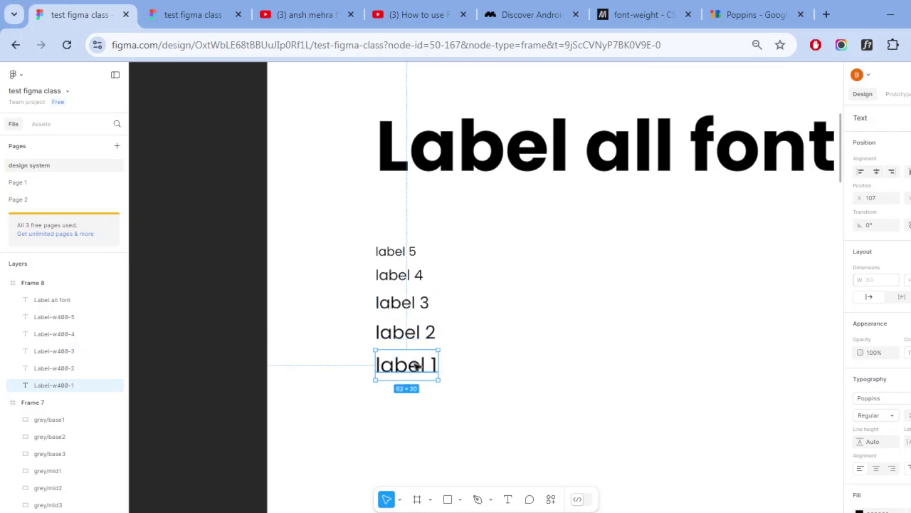
click(413, 333)
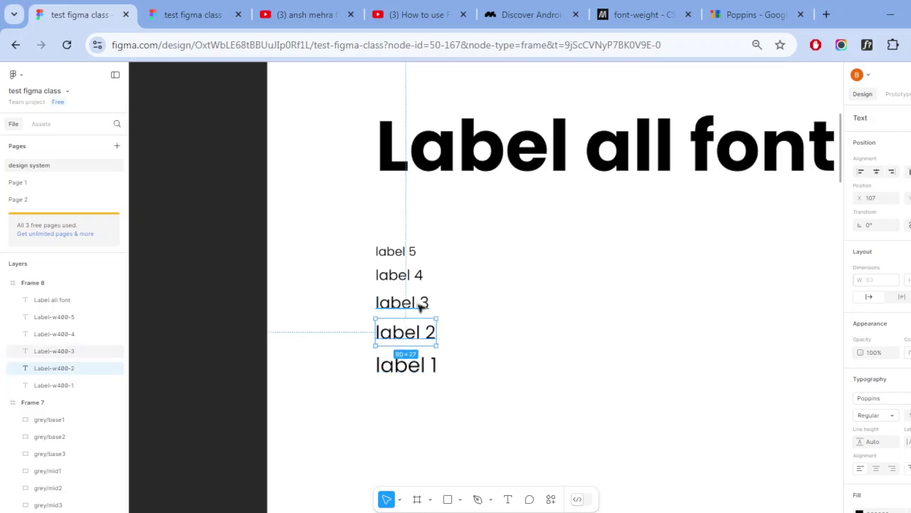
click(410, 304)
click(408, 278)
click(410, 252)
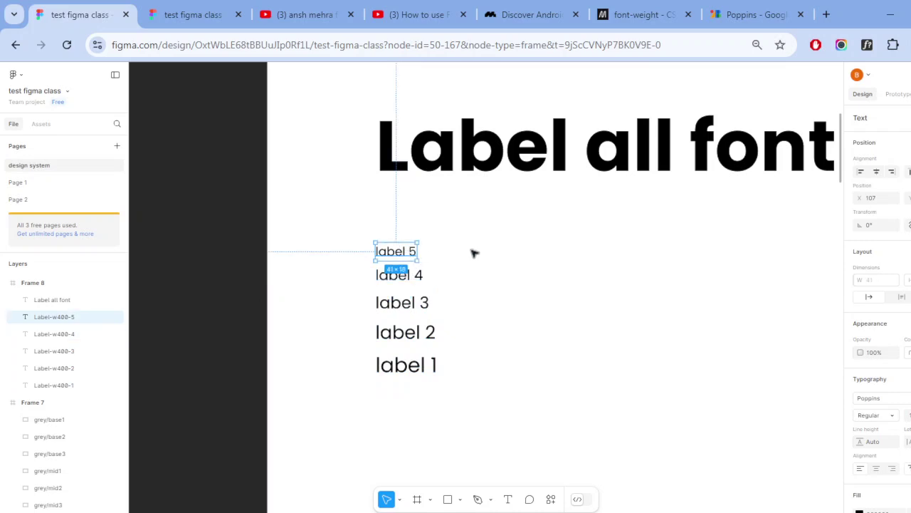
click(470, 254)
click(413, 252)
click(409, 277)
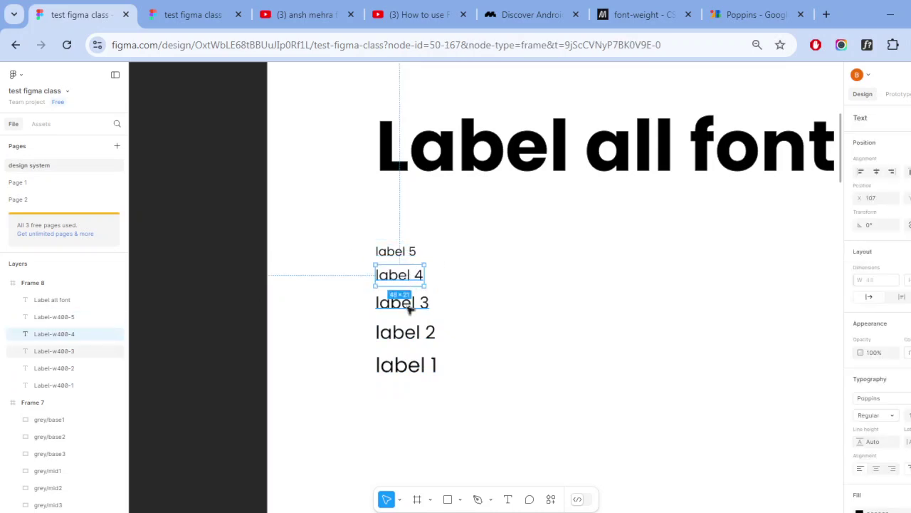
click(410, 307)
click(403, 332)
click(409, 393)
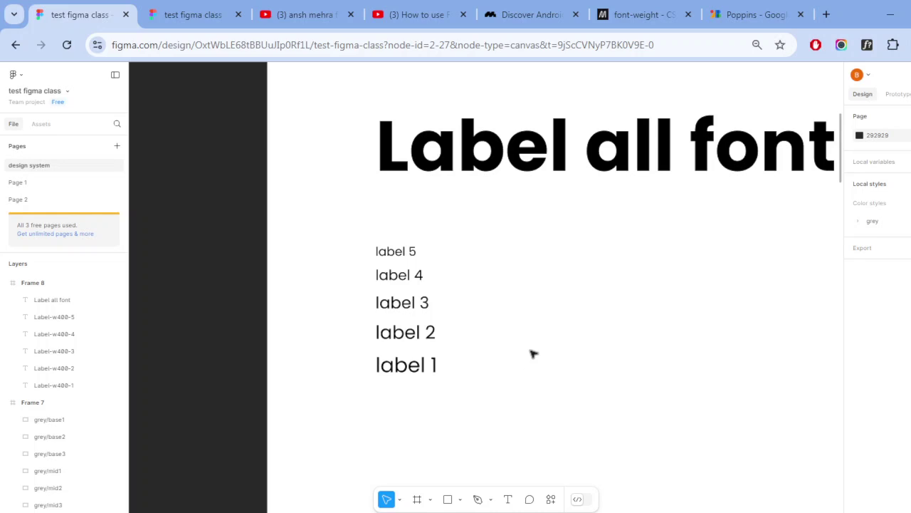
- Generate Label-w400-1 to Label-w400-5 text styles from the five labels with Styler, then view Page 1
mouse_move(355, 234)
mouse_down()
mouse_move(393, 322)
mouse_move(434, 371)
mouse_up()
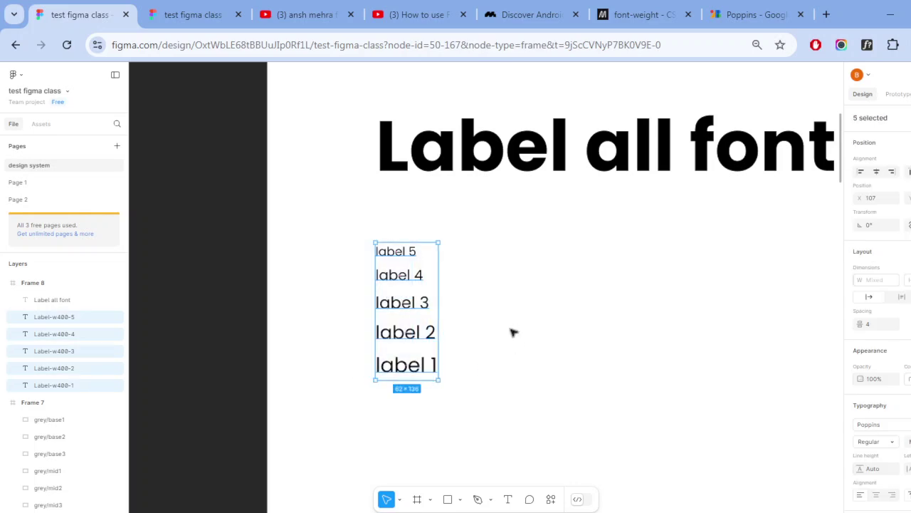
key(ctrl+k)
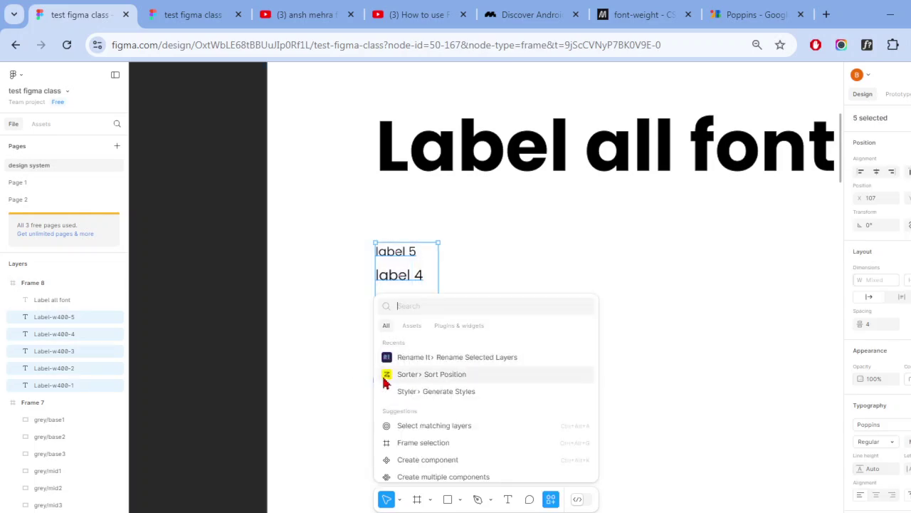
click(420, 391)
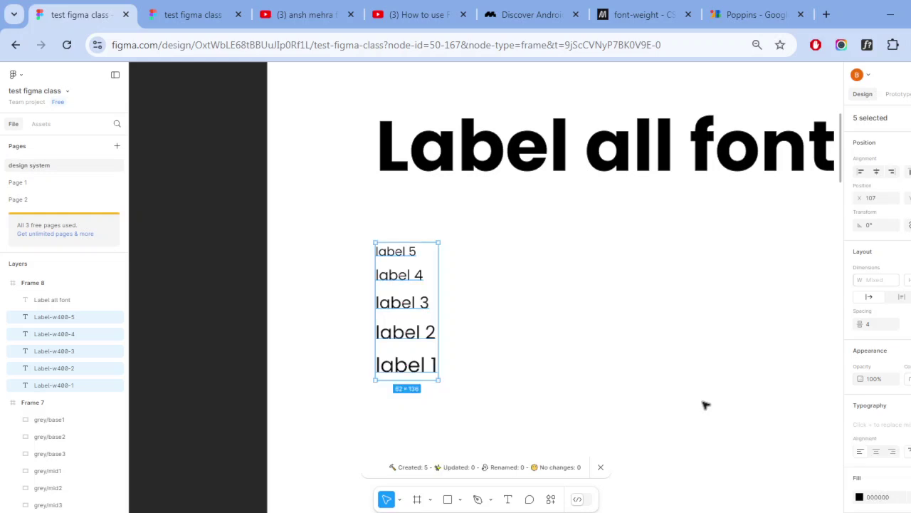
click(703, 381)
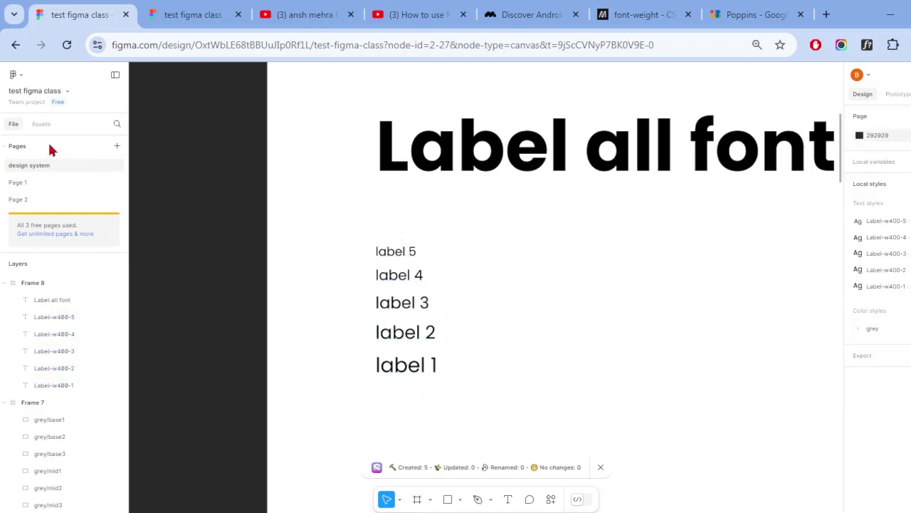
click(41, 183)
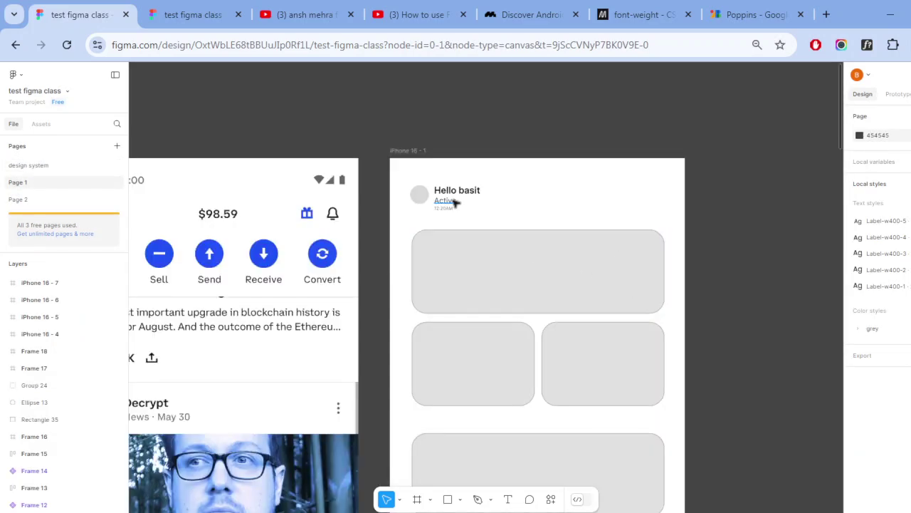
- Select the Active status text and preview its text style choices without applying one
click(454, 201)
scroll(456, 201, up, 5)
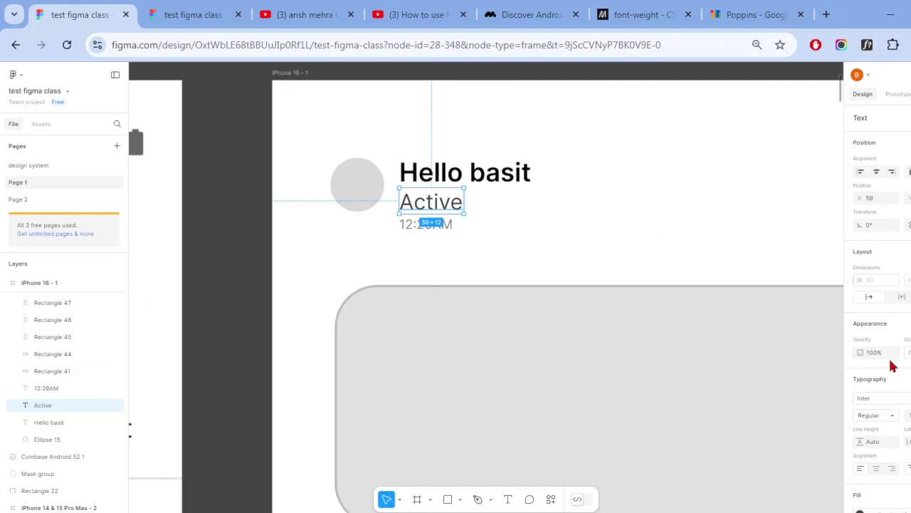
scroll(887, 377, down, 3)
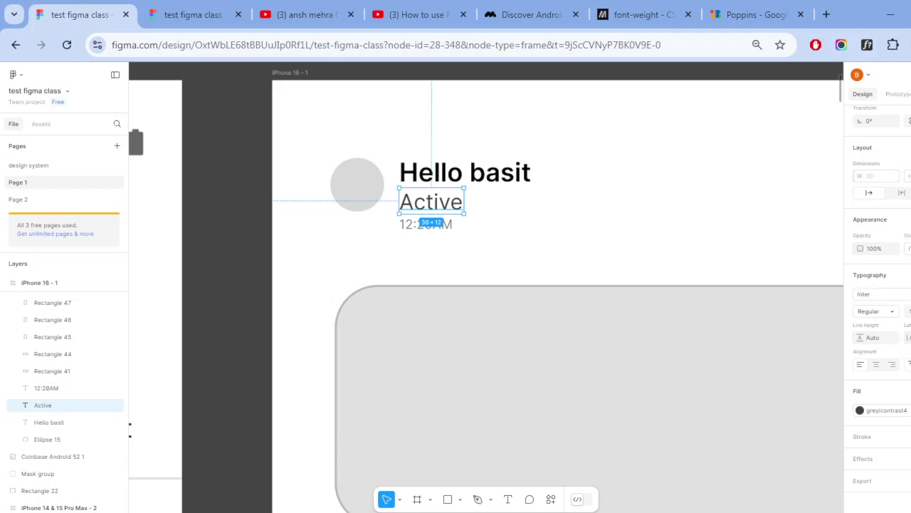
click(907, 275)
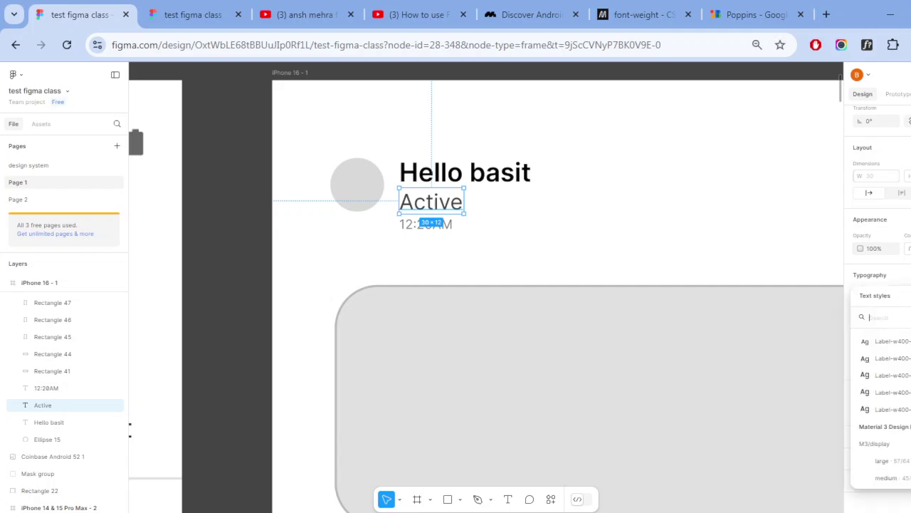
click(760, 246)
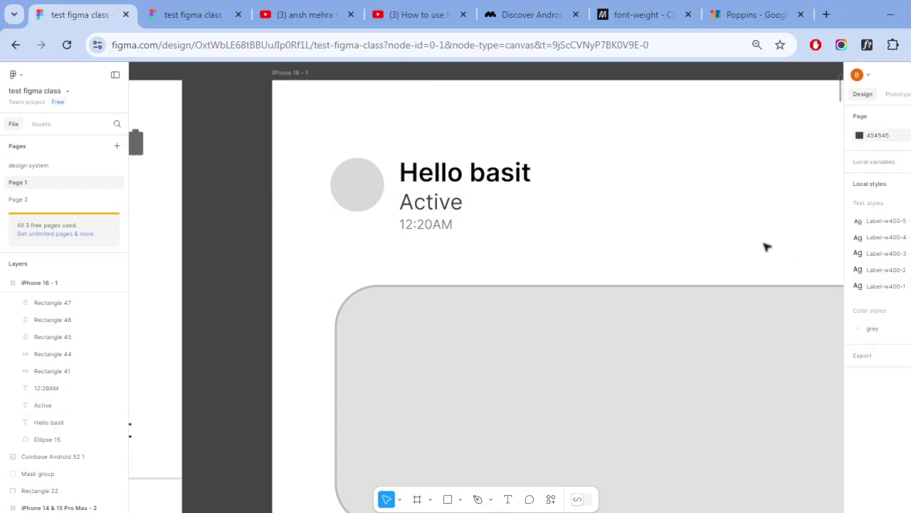
click(454, 206)
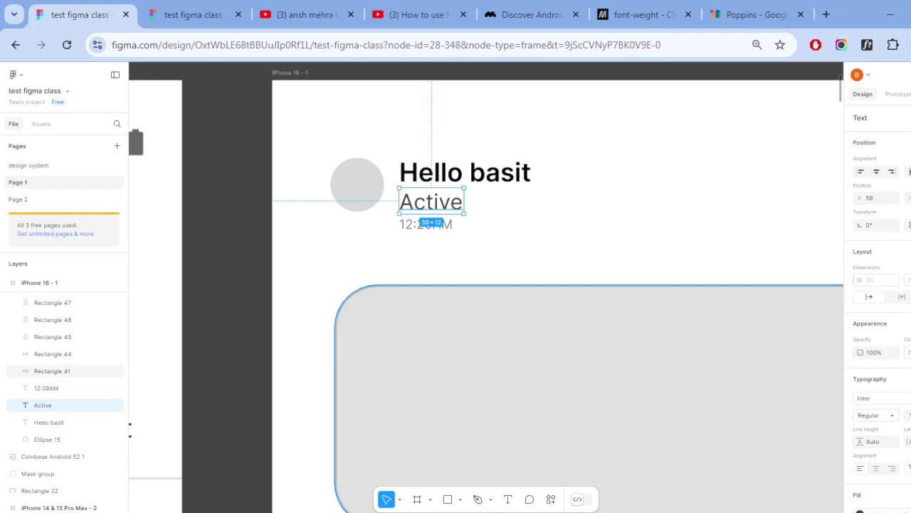
- Apply Label-w400-2, then a larger Label style, and finally Label-w400-5 to the Active text
click(910, 379)
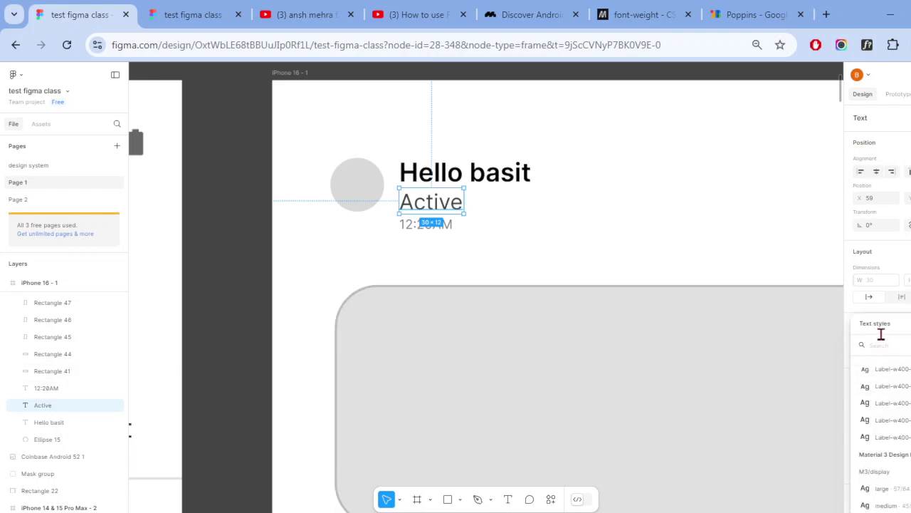
click(893, 421)
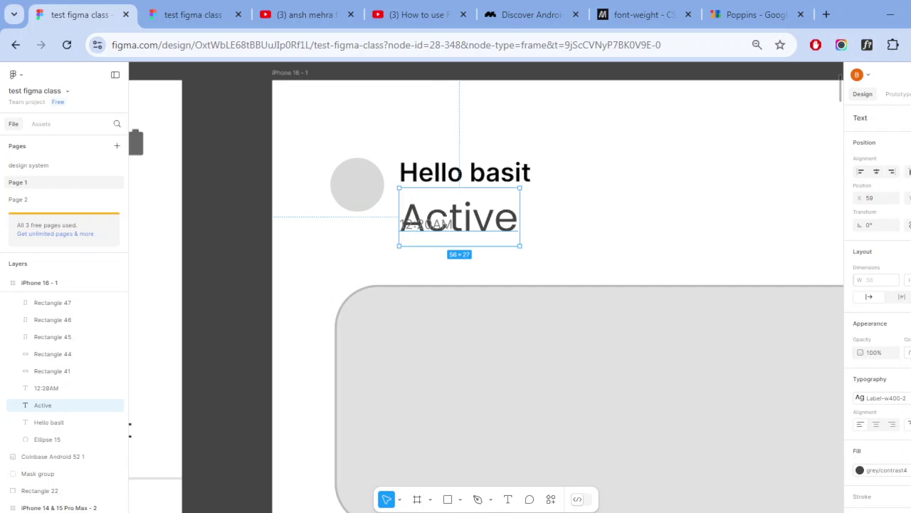
click(894, 398)
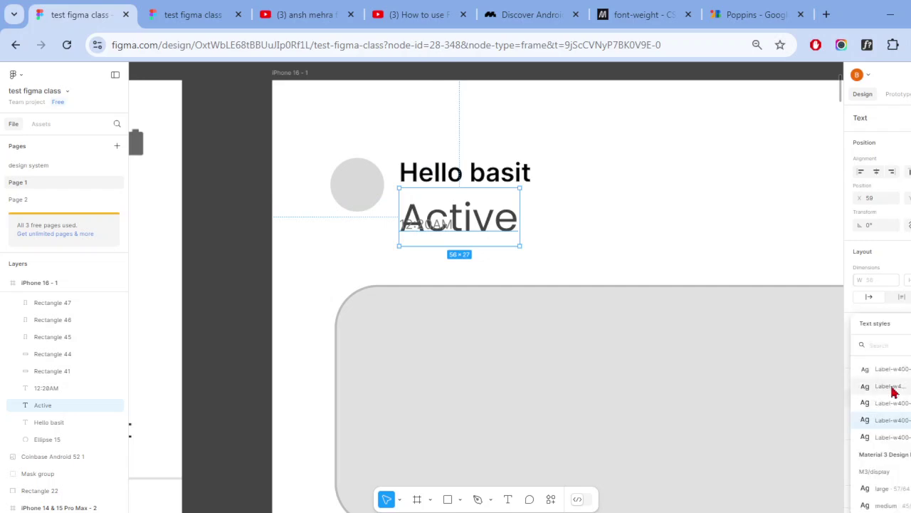
click(887, 437)
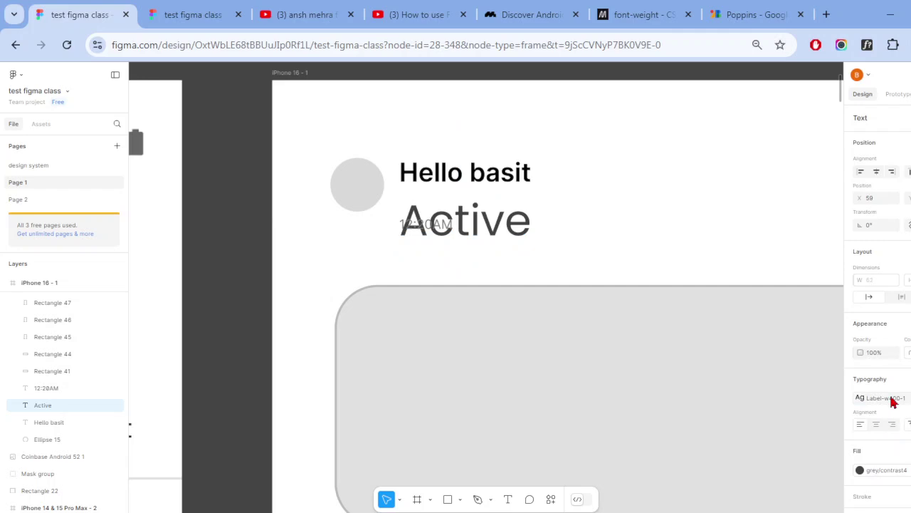
click(894, 401)
click(891, 364)
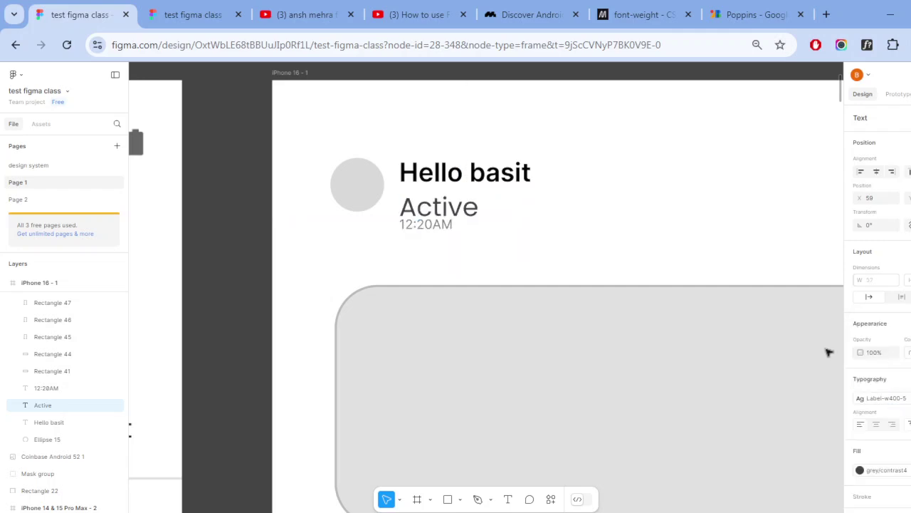
click(519, 174)
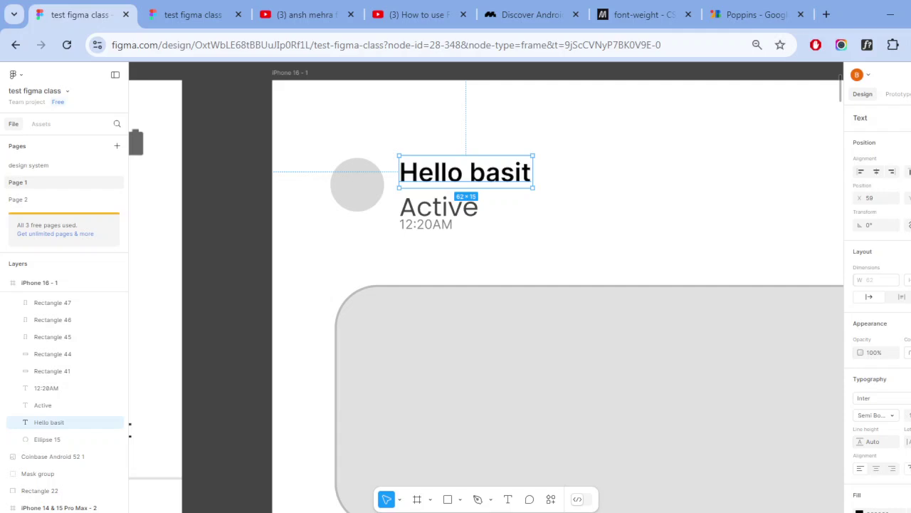
- Browse the greeting heading's Label, Material 3 and iOS text styles without applying any
click(900, 379)
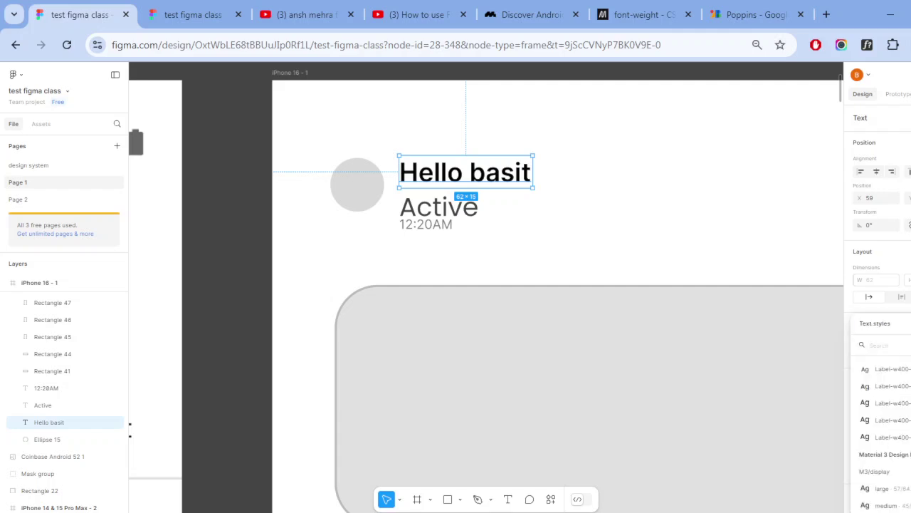
scroll(883, 401, down, 1)
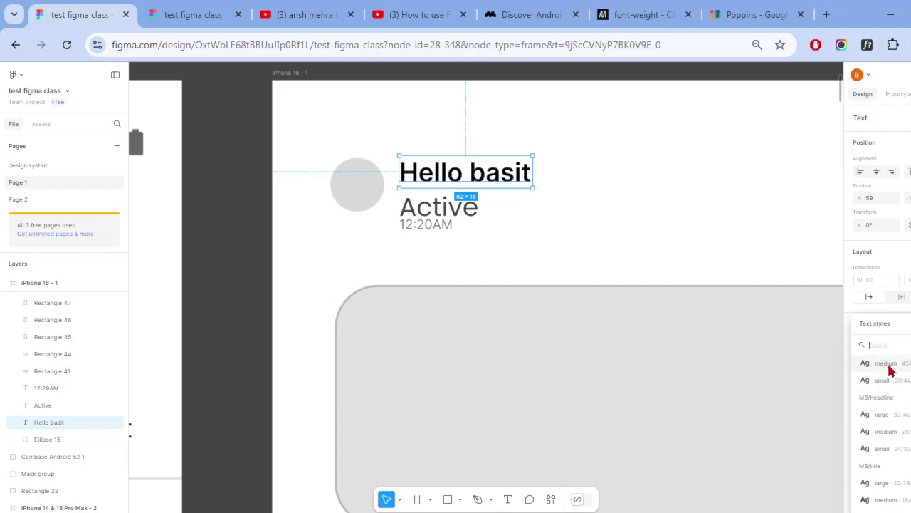
scroll(887, 382, down, 1)
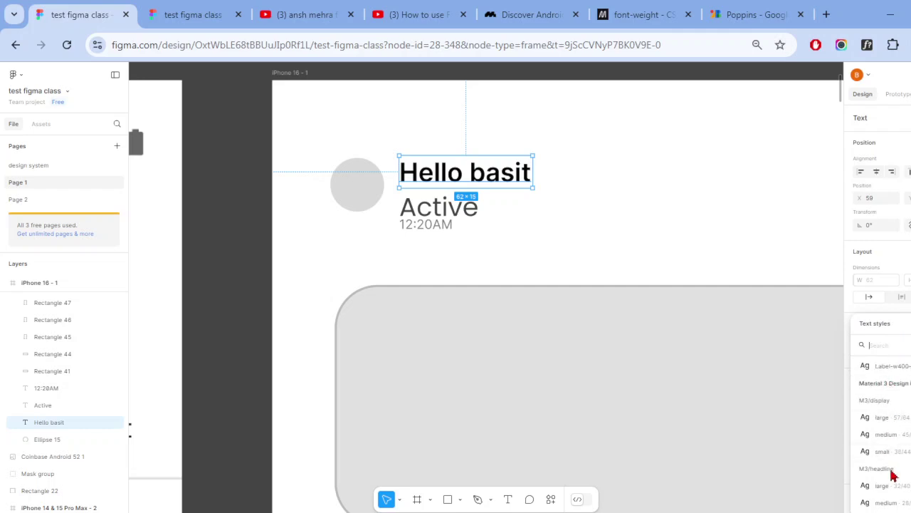
scroll(895, 467, down, 2)
scroll(896, 464, down, 2)
scroll(896, 464, down, 2)
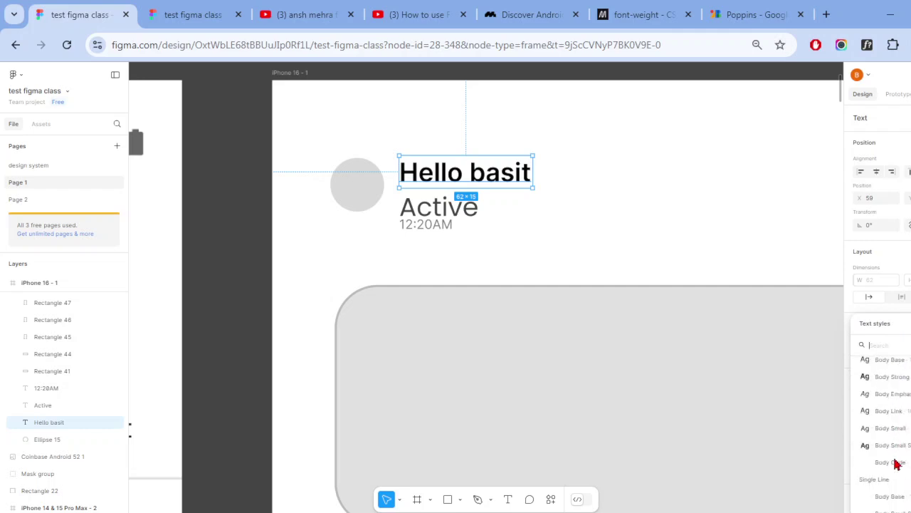
scroll(896, 464, down, 2)
scroll(896, 464, down, 1)
scroll(896, 464, down, 3)
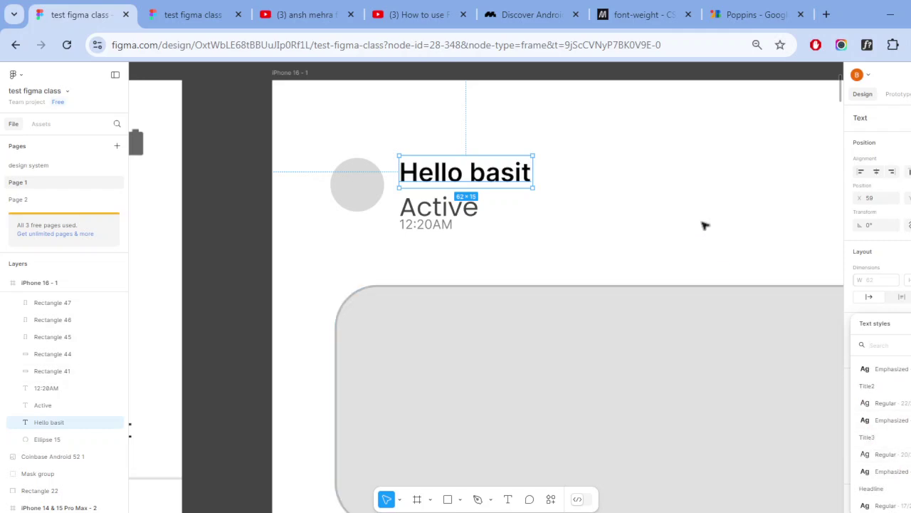
scroll(885, 404, up, 5)
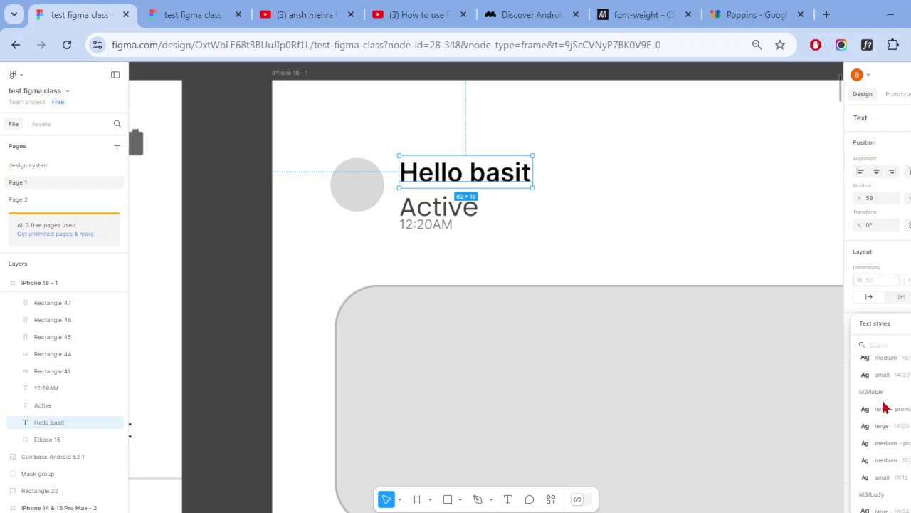
scroll(886, 406, up, 3)
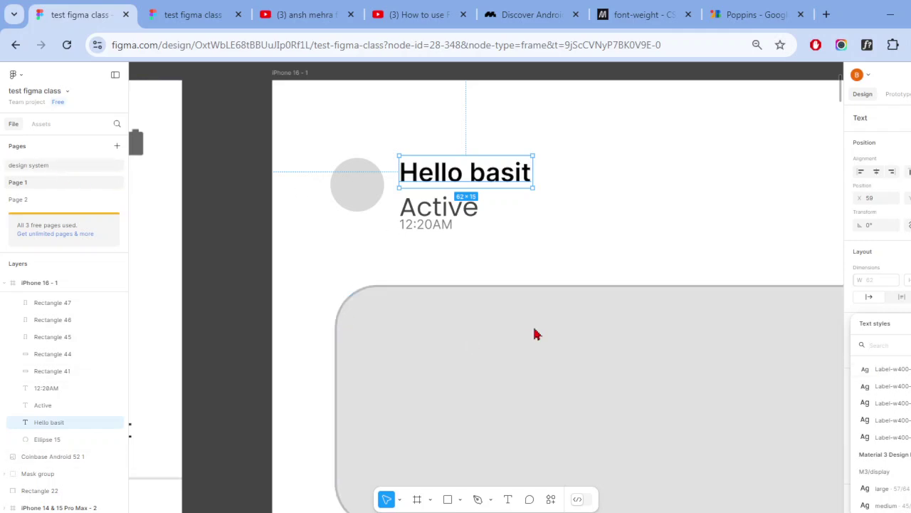
key(Page_Up)
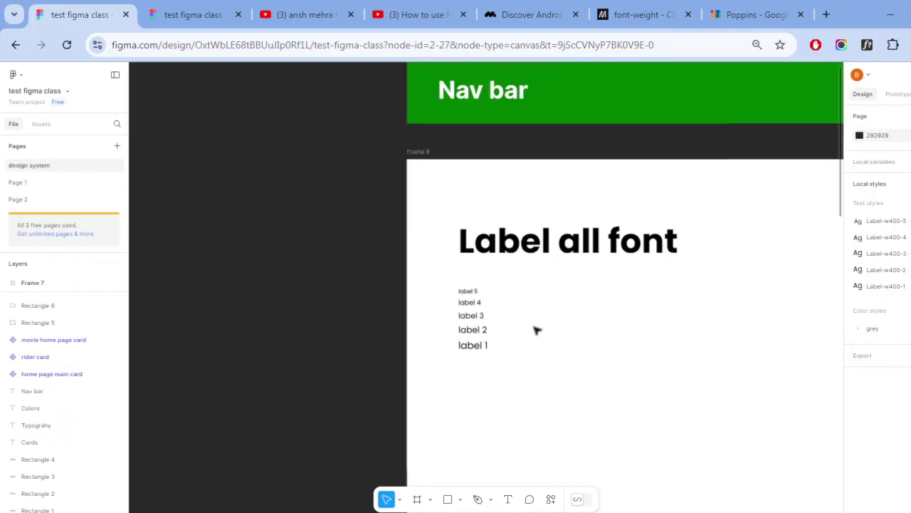
- Zoom and pan past the Colors and Cards frames to bring the Typography frame into view
scroll(537, 330, down, 3)
scroll(535, 330, down, 3)
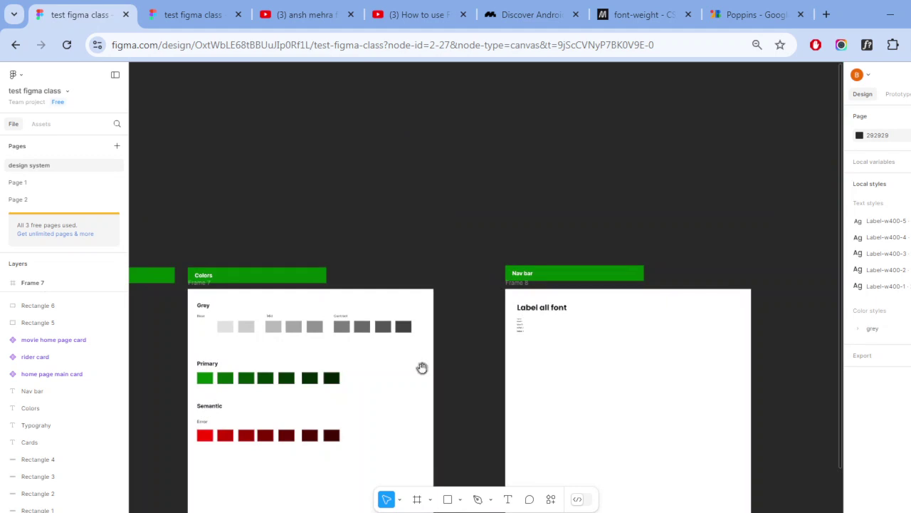
drag(474, 370, 474, 330)
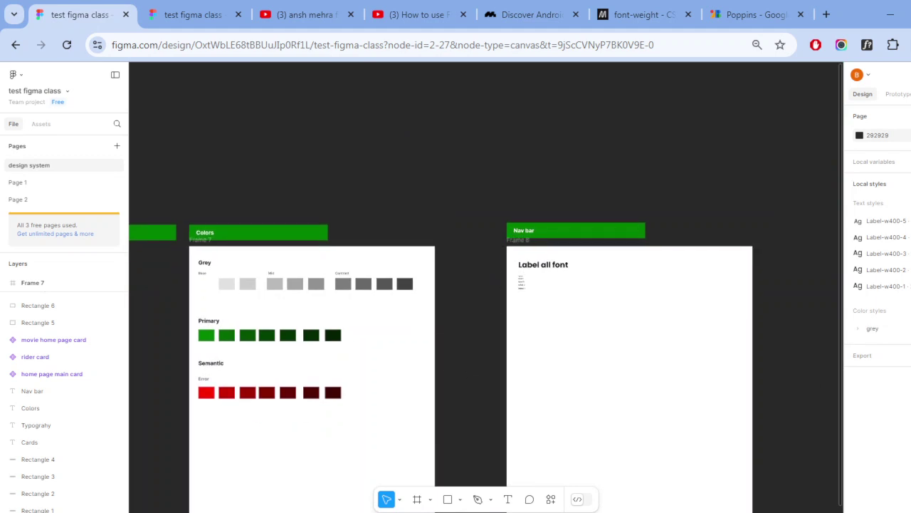
drag(263, 362, 598, 348)
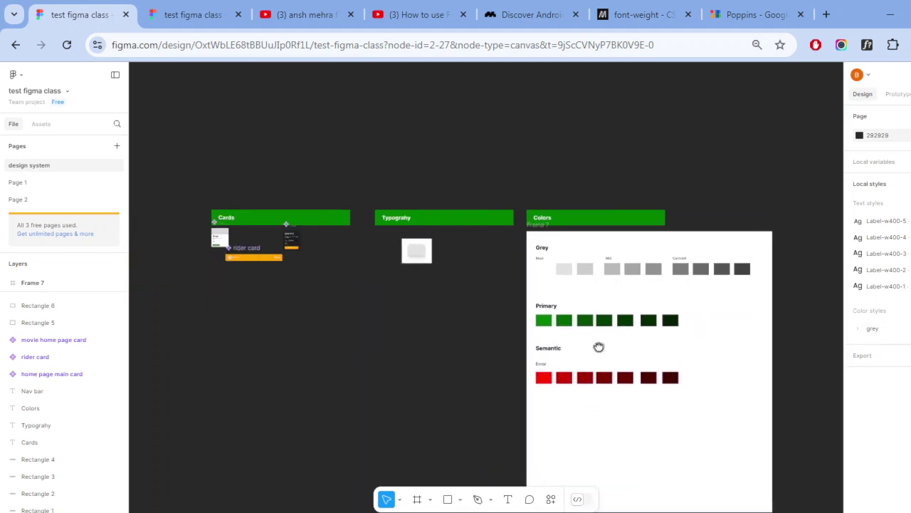
scroll(177, 242, up, 2)
scroll(177, 242, up, 4)
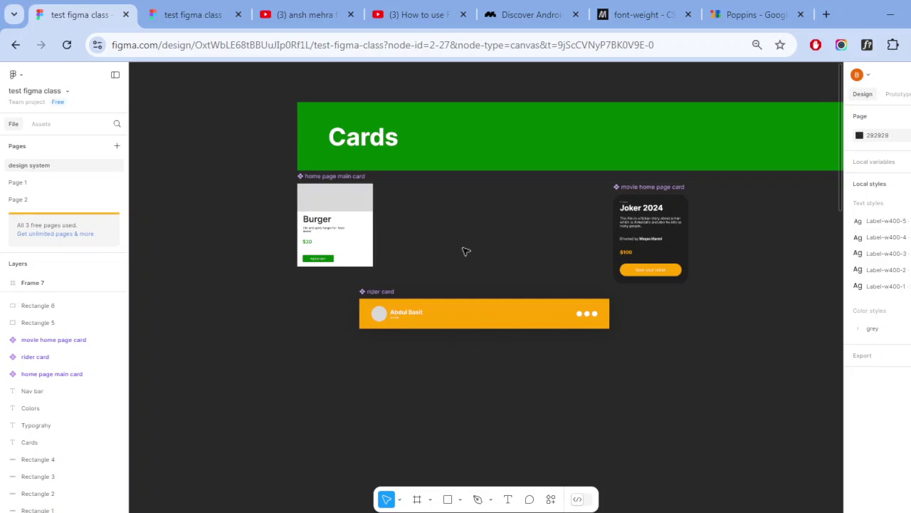
scroll(466, 252, right, 2)
scroll(417, 320, right, 5)
scroll(356, 306, right, 5)
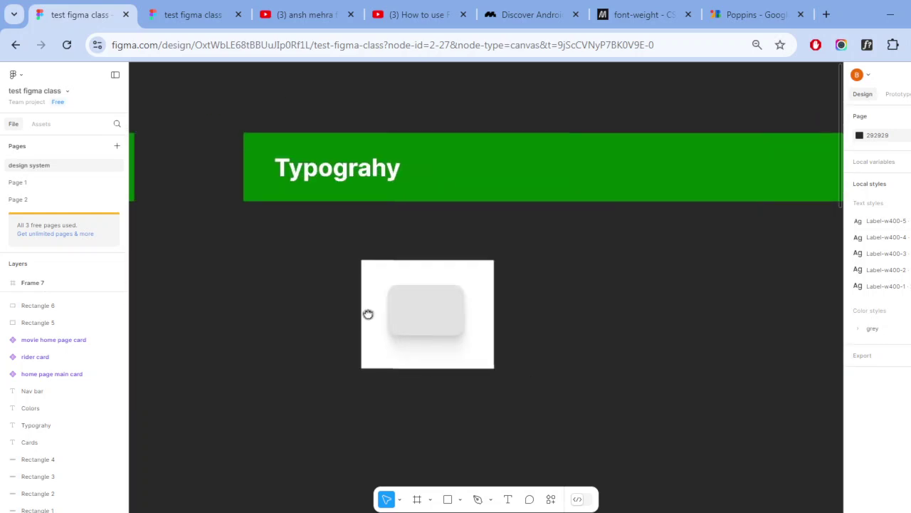